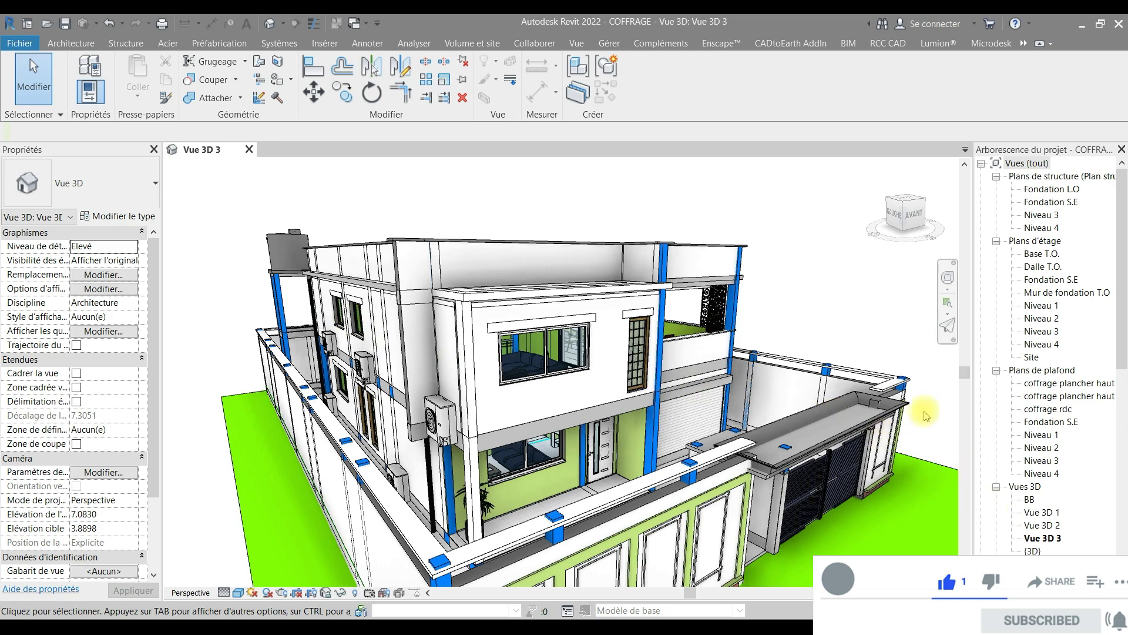
- Open the structural plan view Fondation S.E and review its view properties
click(1046, 191)
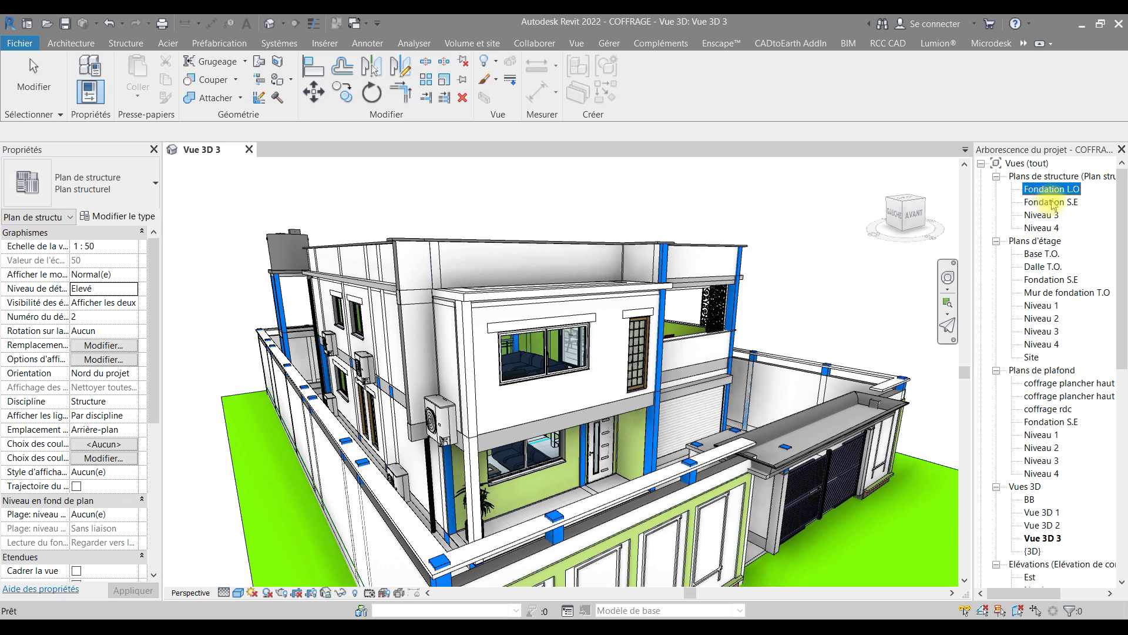
click(1055, 202)
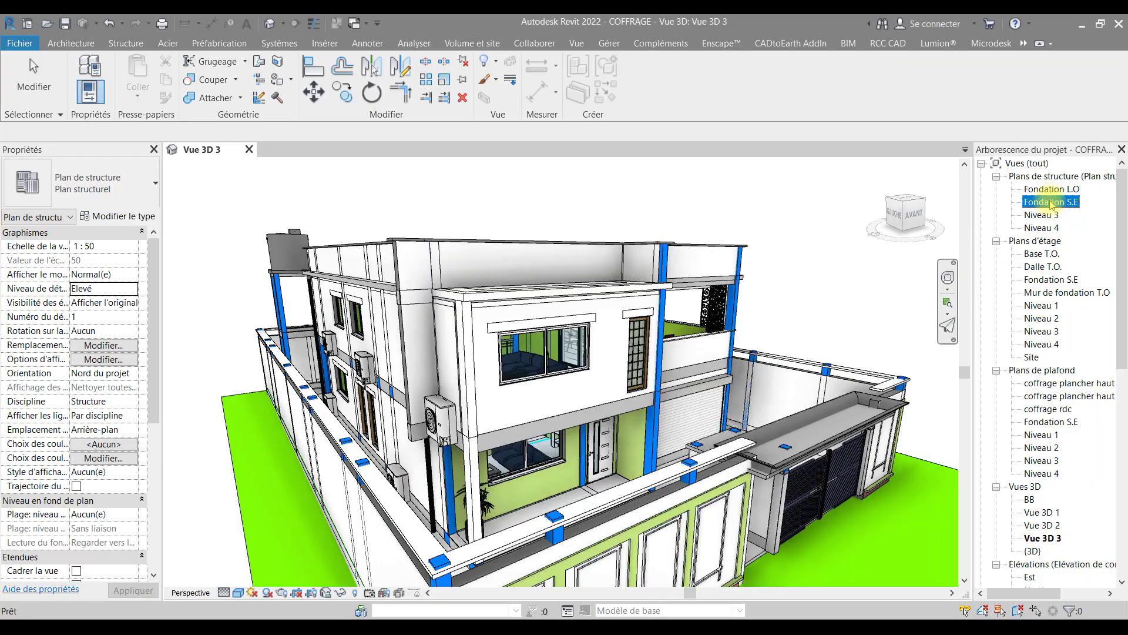
double_click(1051, 202)
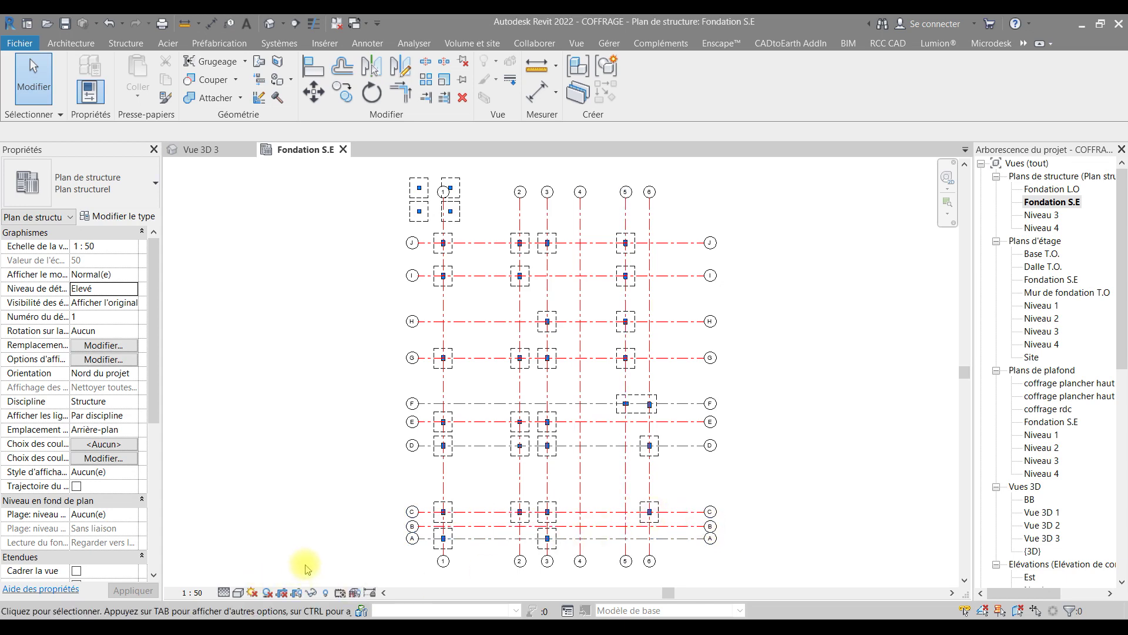
scroll(71, 492, down, 5)
scroll(74, 492, up, 5)
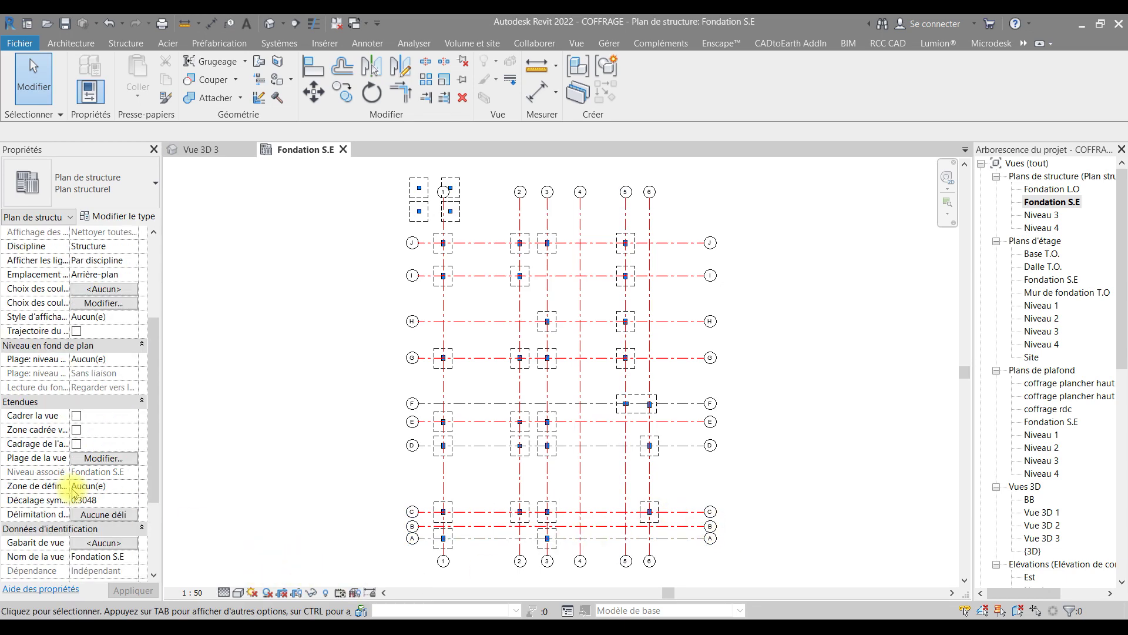
scroll(75, 485, down, 5)
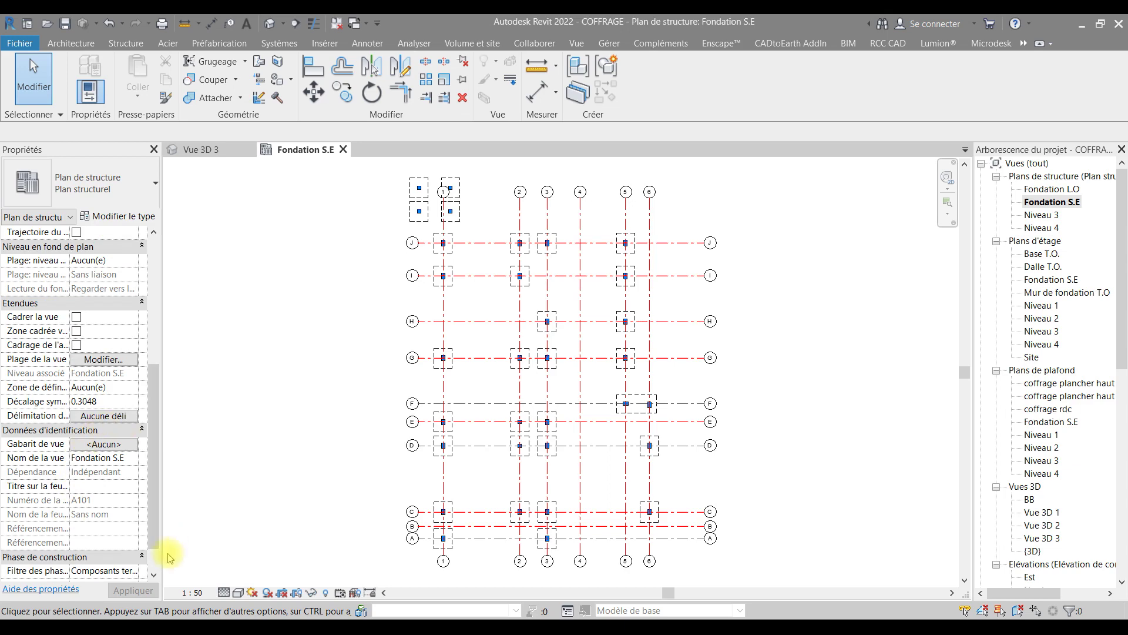
scroll(120, 415, up, 5)
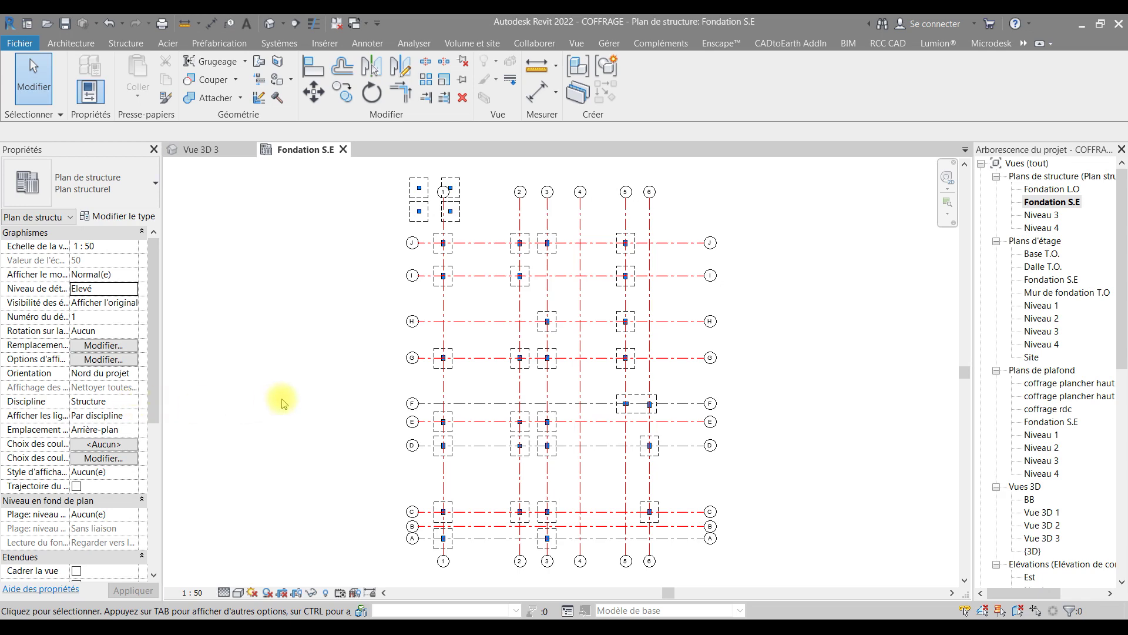
- Review the model category visibility settings and the discipline filter list of the Fondation S.E plan
key(v)
key(v)
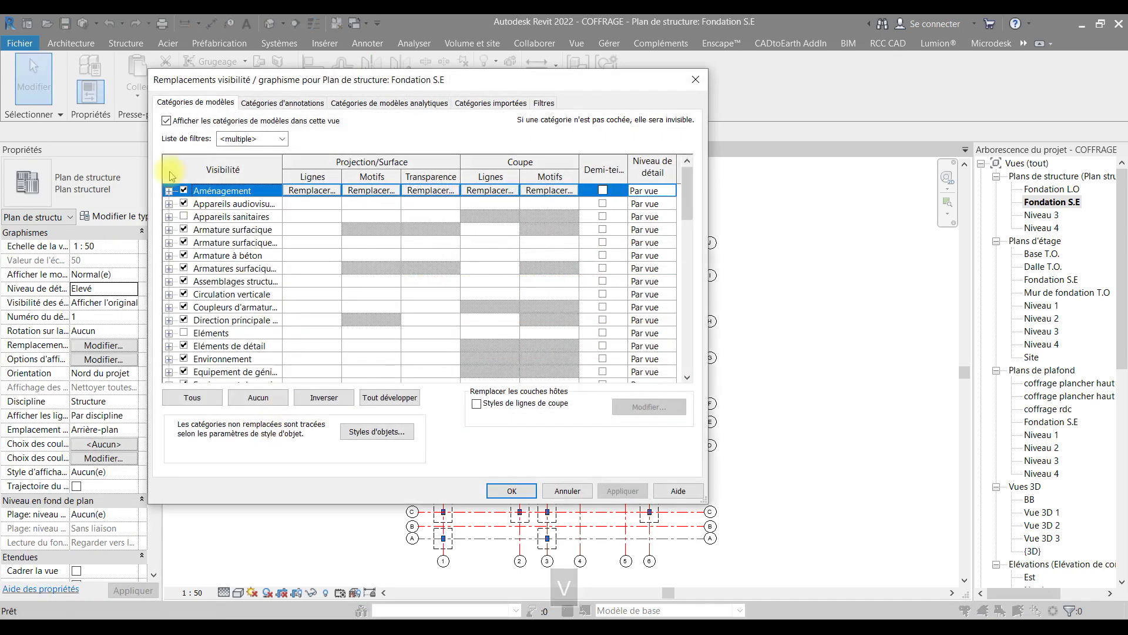
click(283, 139)
click(358, 143)
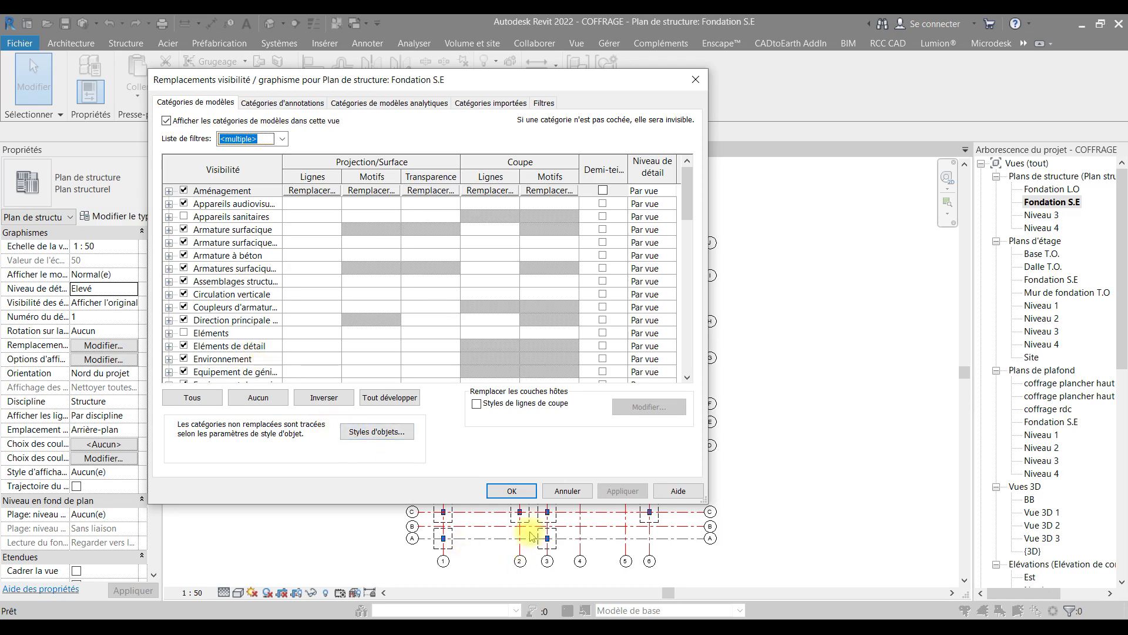
click(511, 491)
- Check the view range settings of the Fondation S.E plan, including its main range and view depth
scroll(82, 462, down, 3)
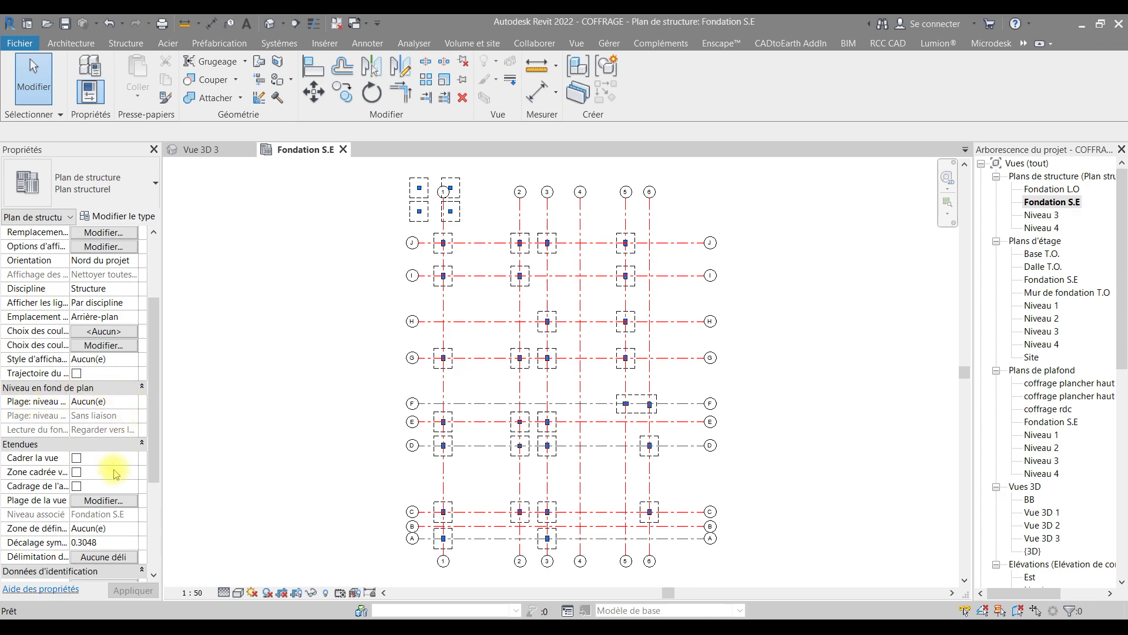
scroll(117, 477, down, 2)
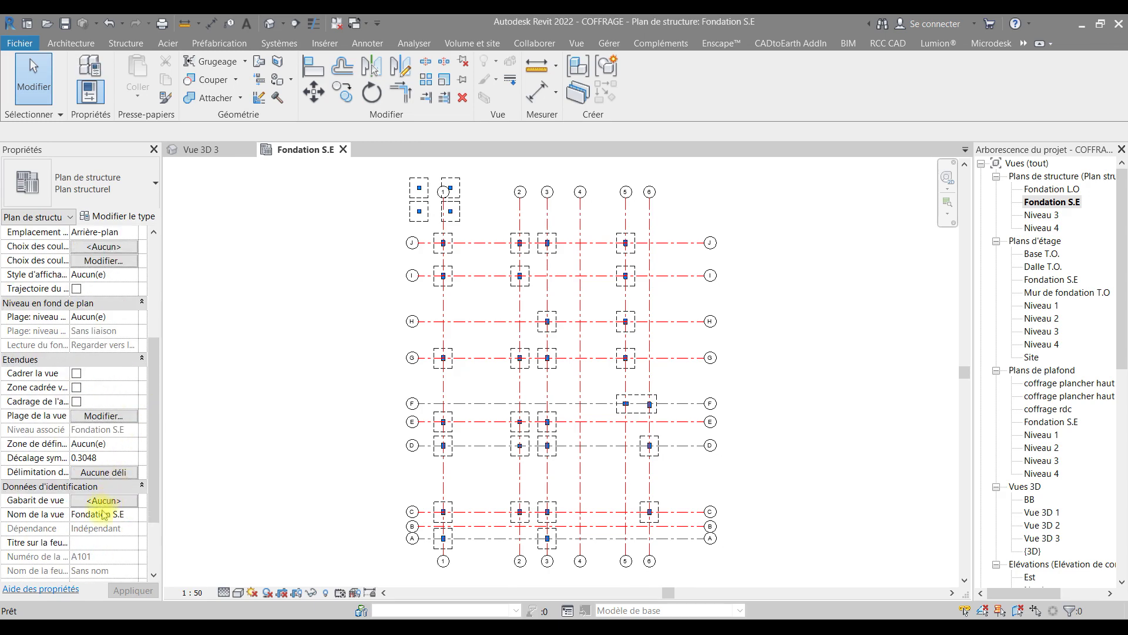
scroll(103, 510, down, 2)
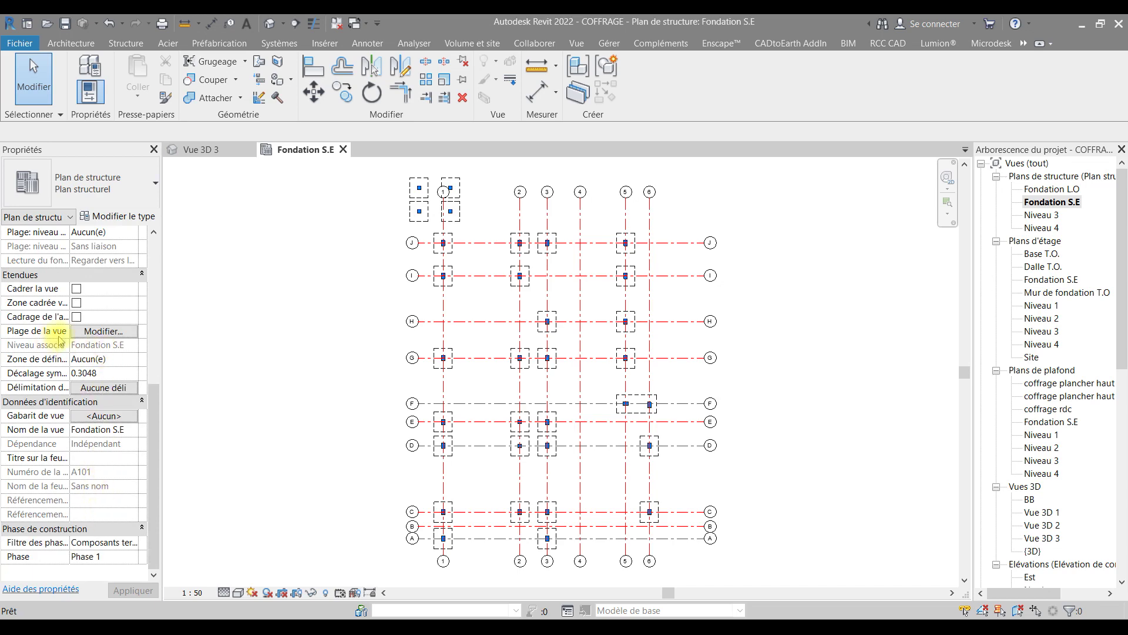
click(104, 330)
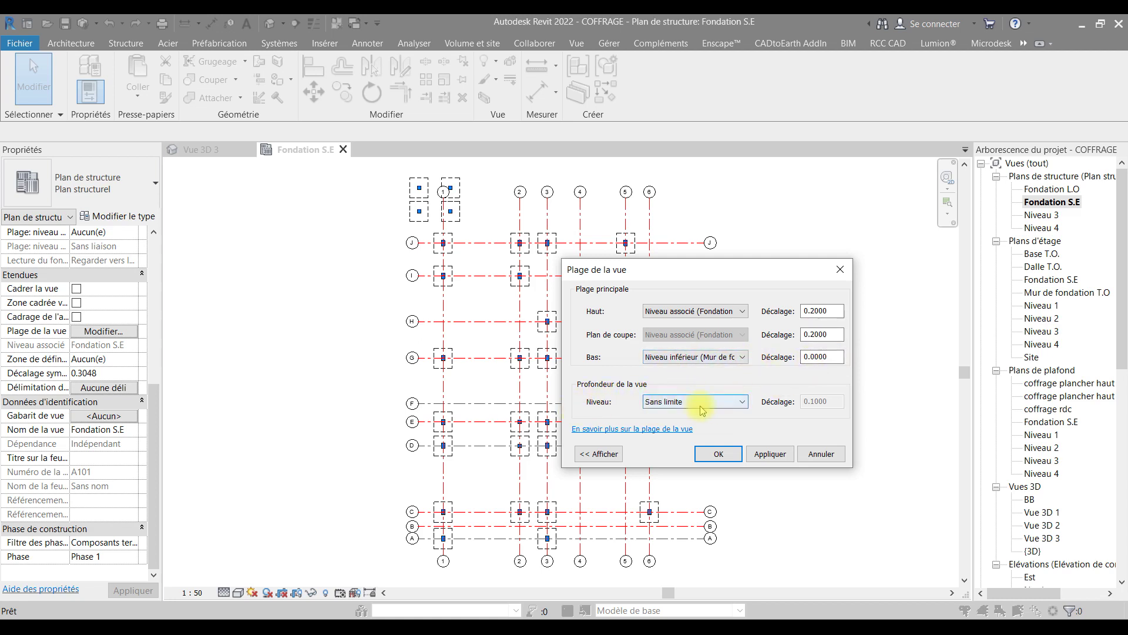
click(719, 454)
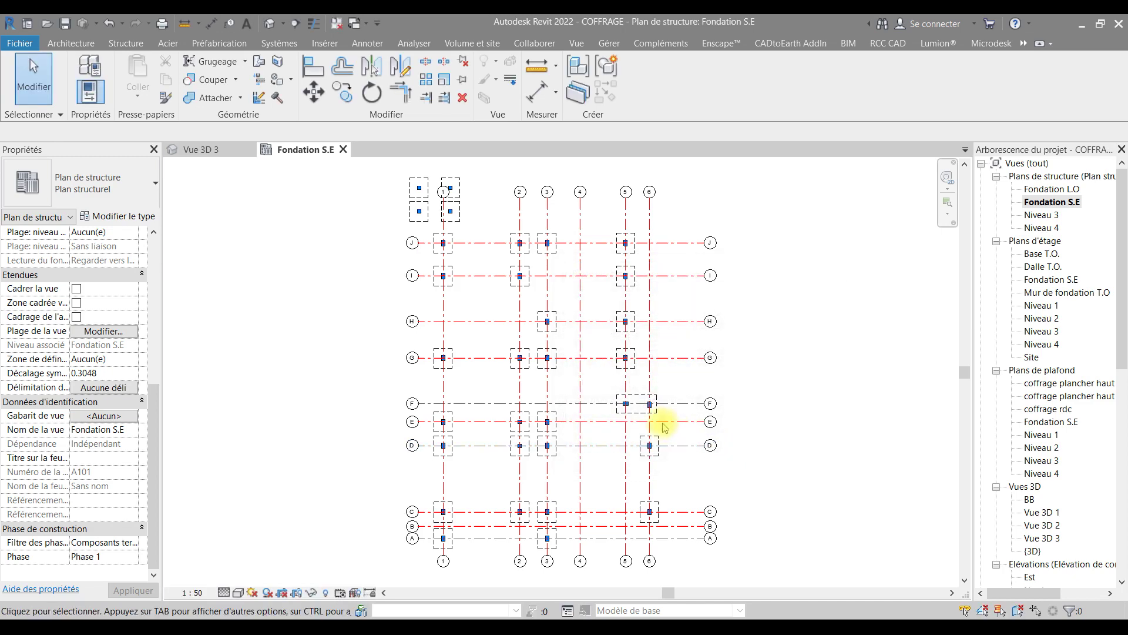
- Open the family of the rectangular footing at grid intersection D-2 for editing
middle_drag(612, 506, 642, 512)
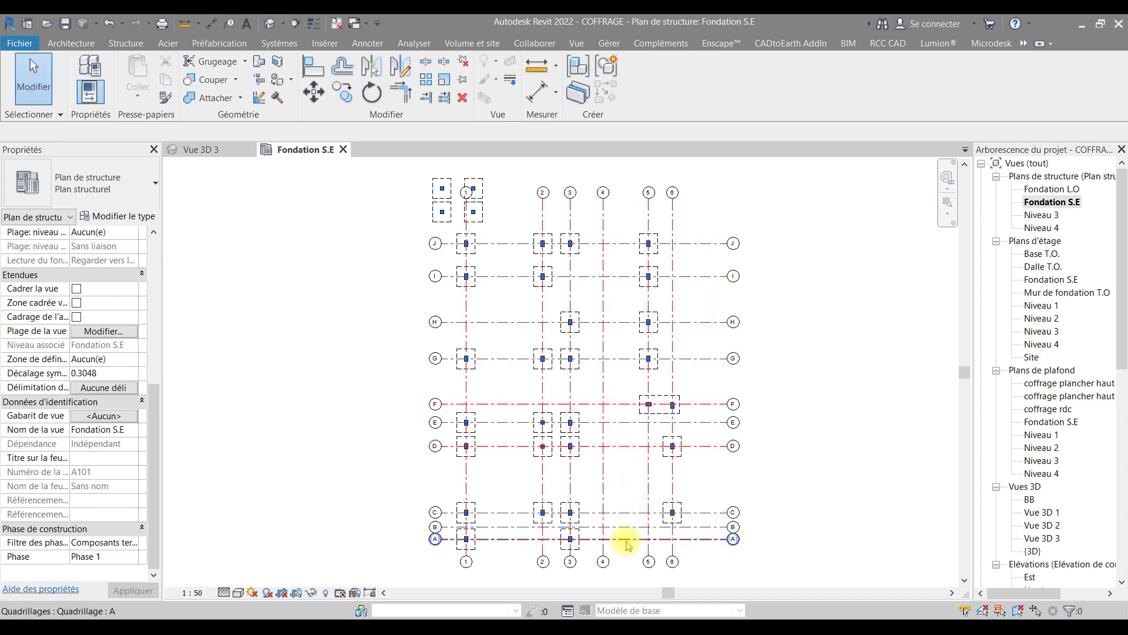
scroll(541, 529, up, 4)
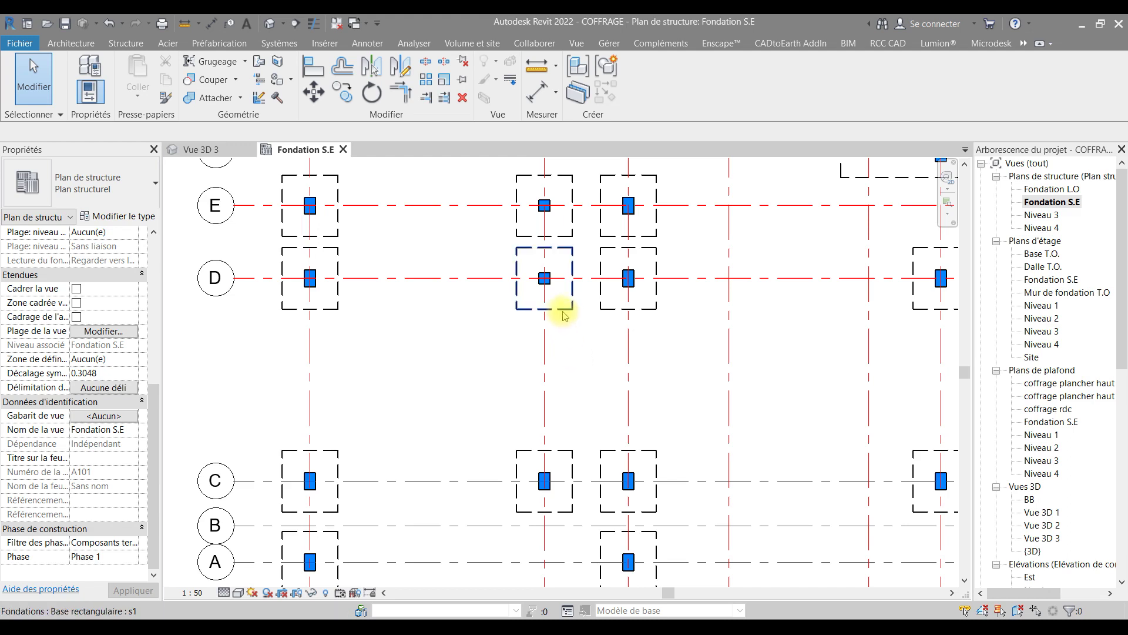
click(569, 310)
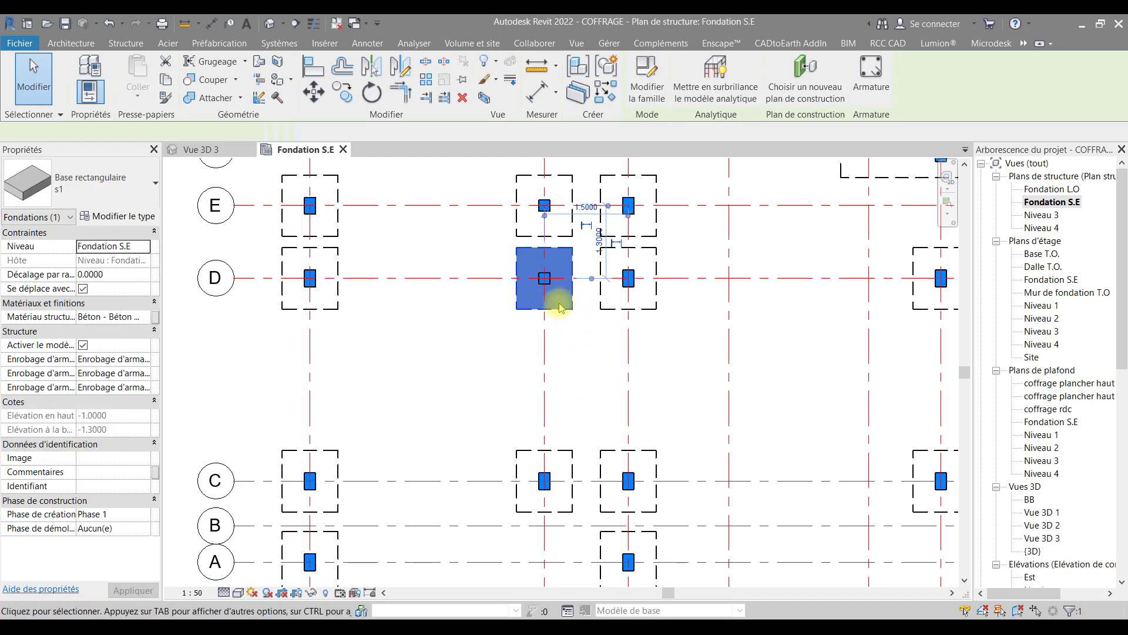
click(647, 88)
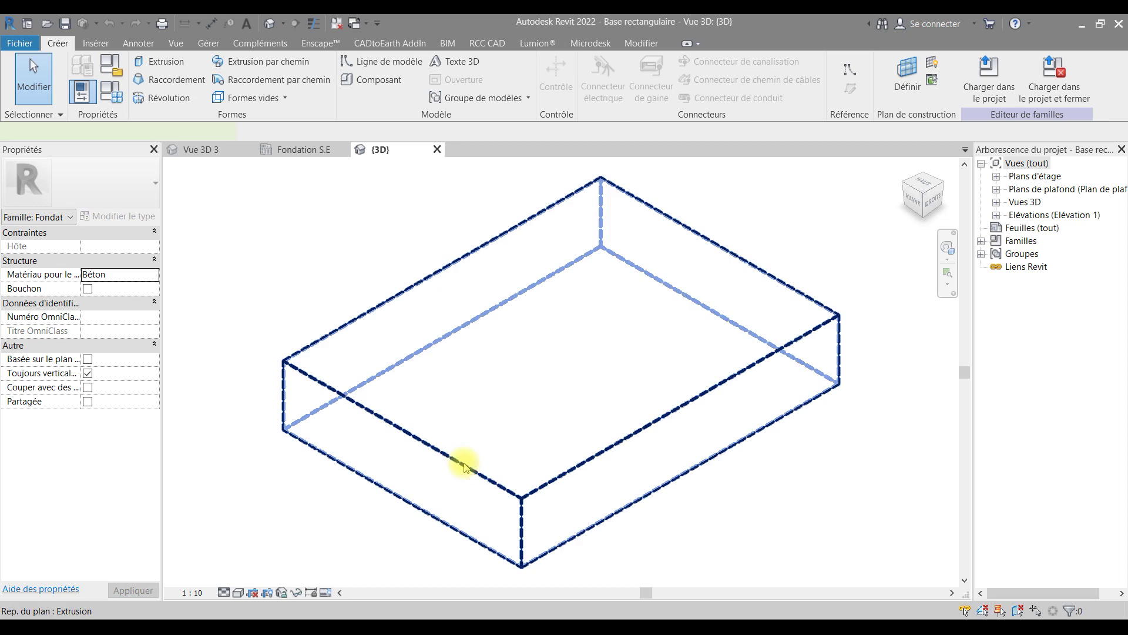
- Set the footing extrusion's subcategory to <Aucun> and load the family into the project, replacing the existing version and its parameter values
click(464, 467)
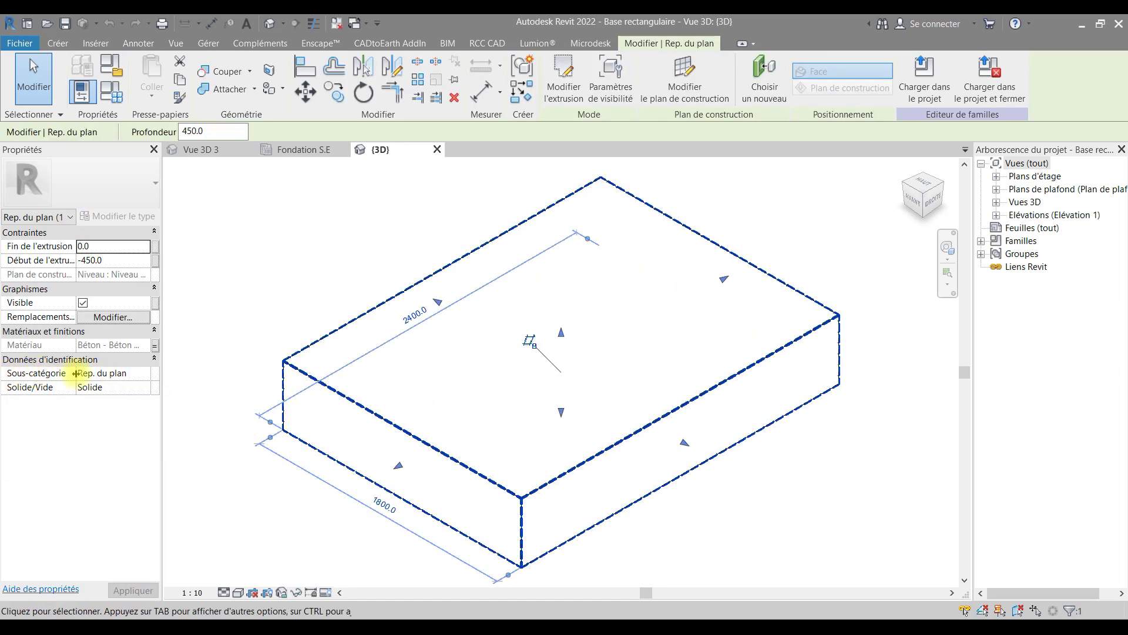
click(147, 375)
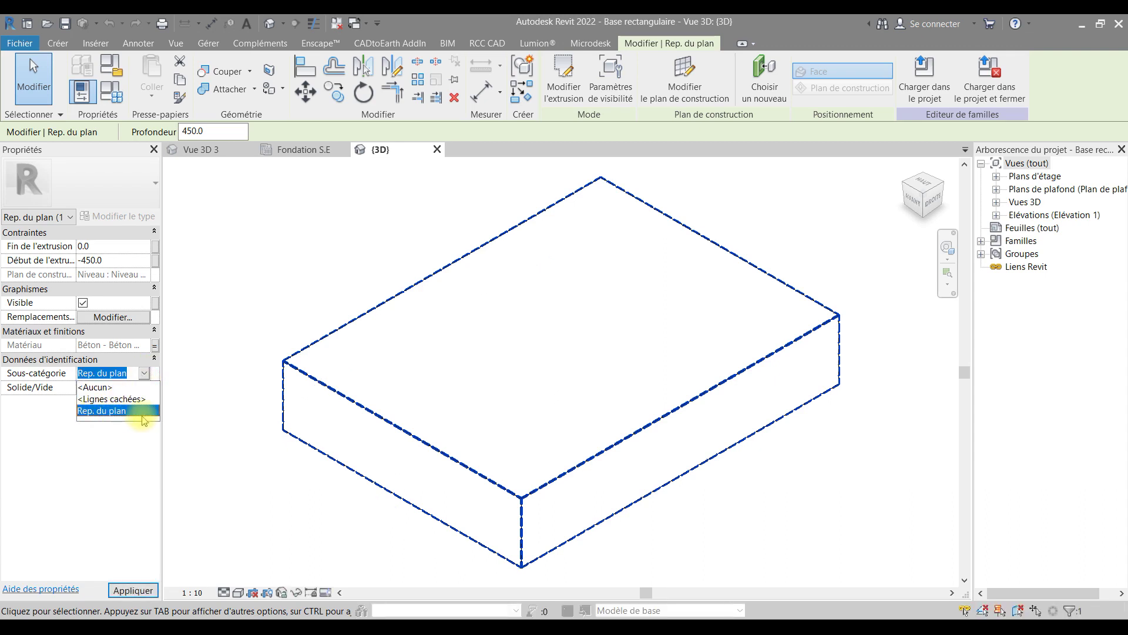
click(99, 387)
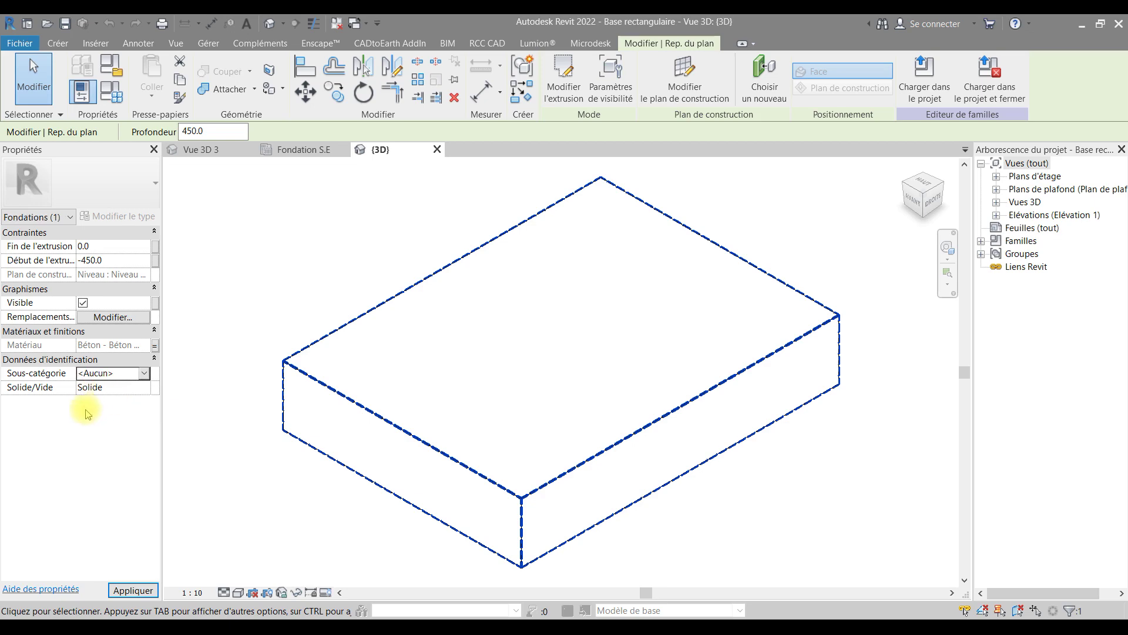
click(417, 234)
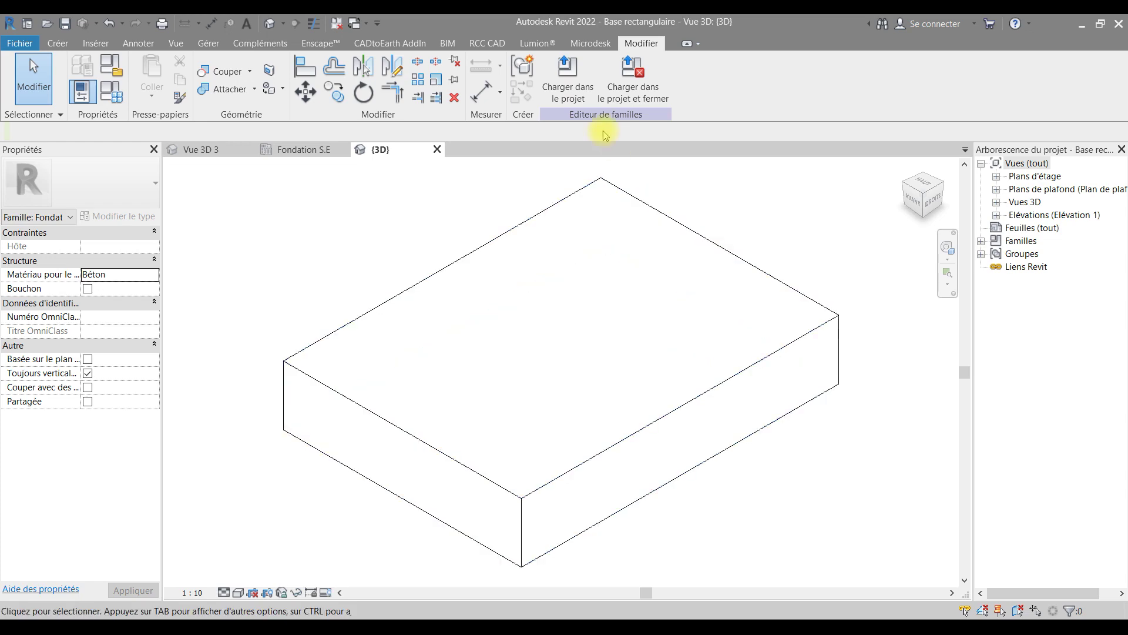
click(572, 97)
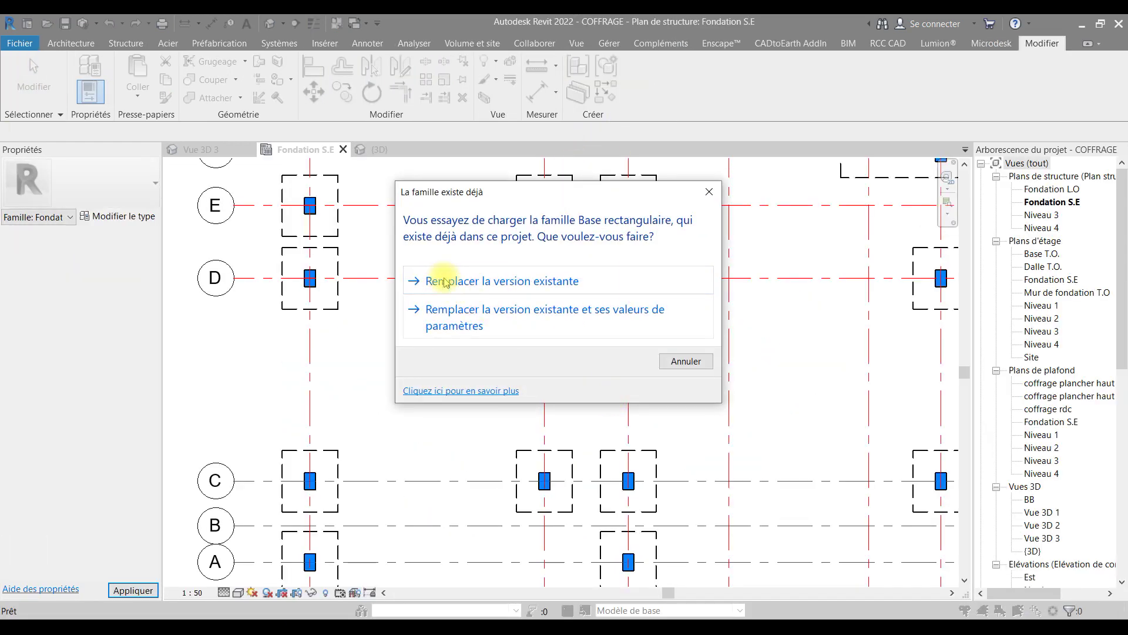
click(467, 309)
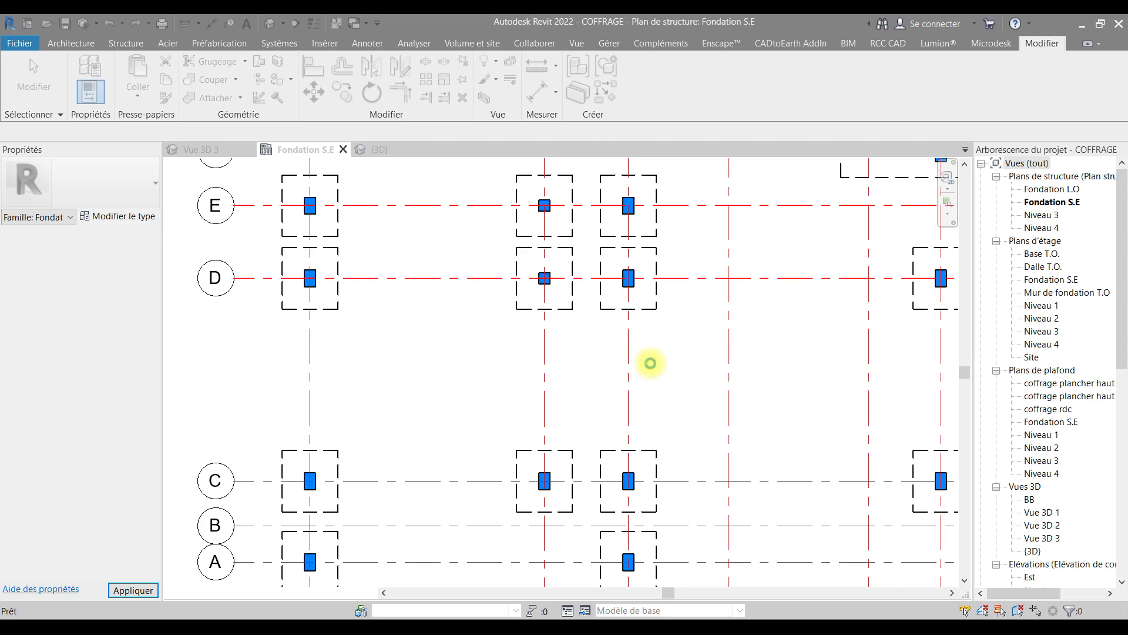
- Examine the footing outlines along all grid lines of the Fondation S.E plan
scroll(651, 370, down, 3)
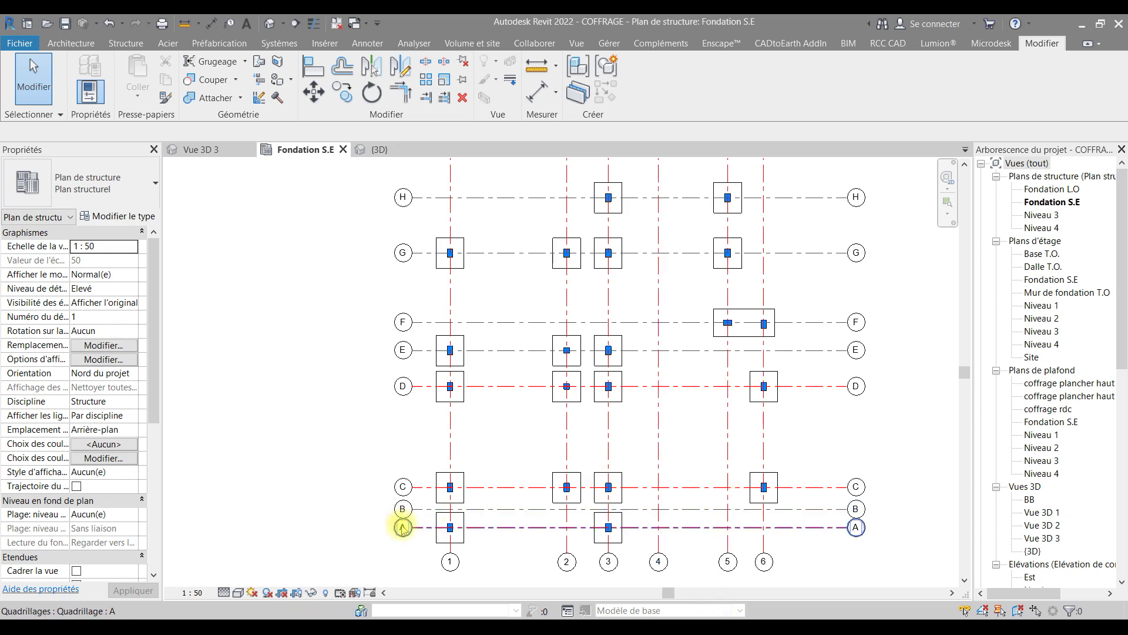
scroll(402, 527, up, 3)
scroll(400, 441, down, 5)
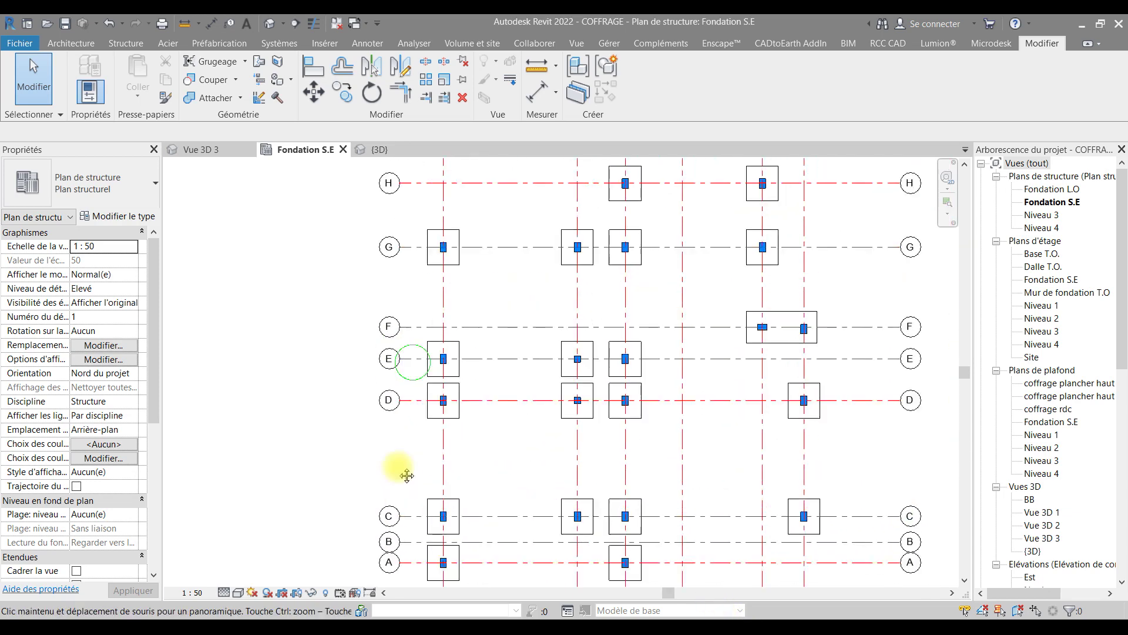
middle_drag(412, 423, 408, 545)
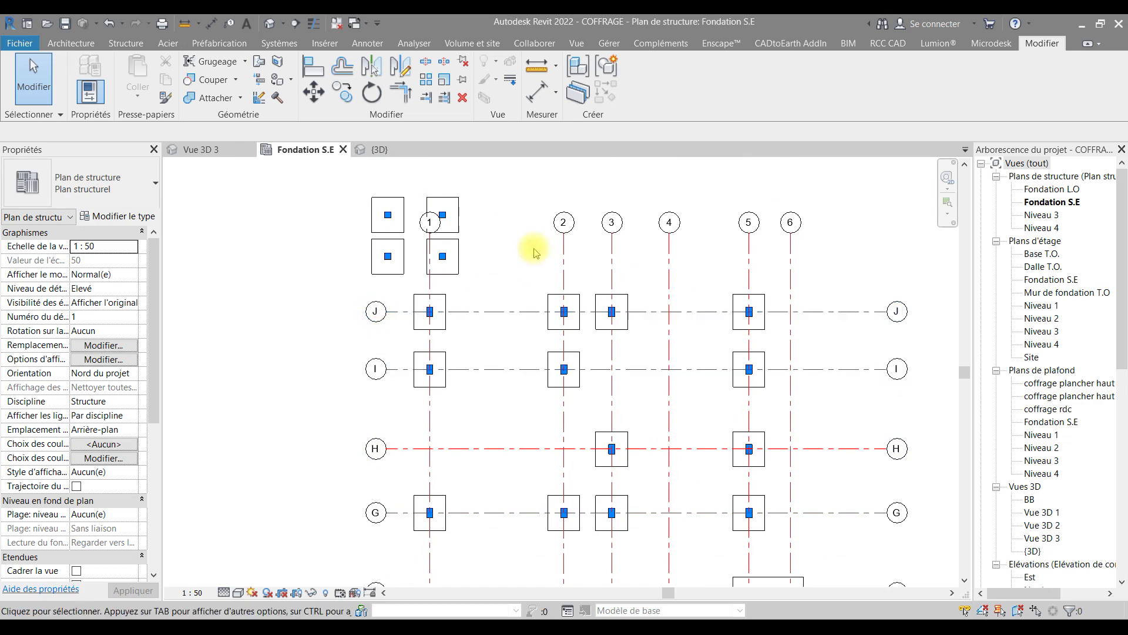
middle_drag(824, 423, 792, 192)
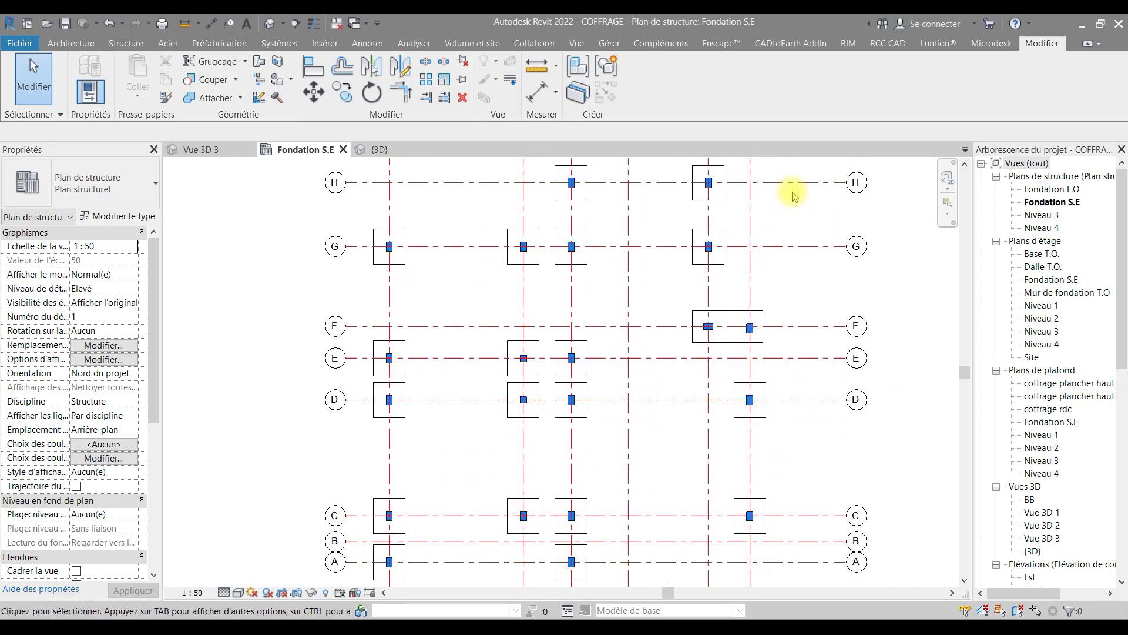
click(810, 401)
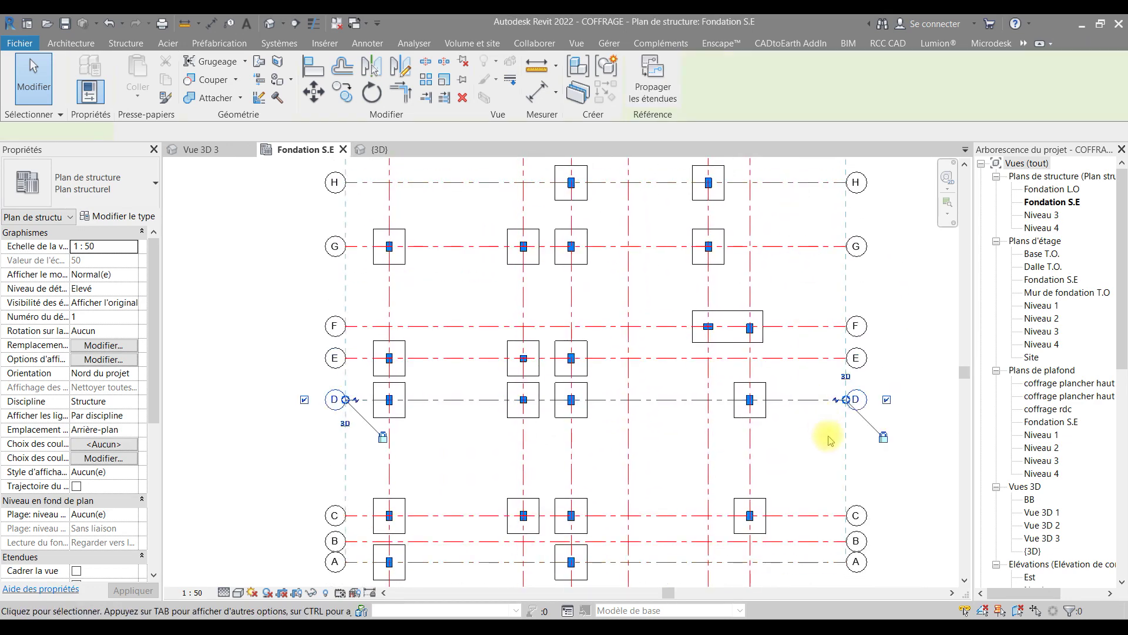
click(813, 456)
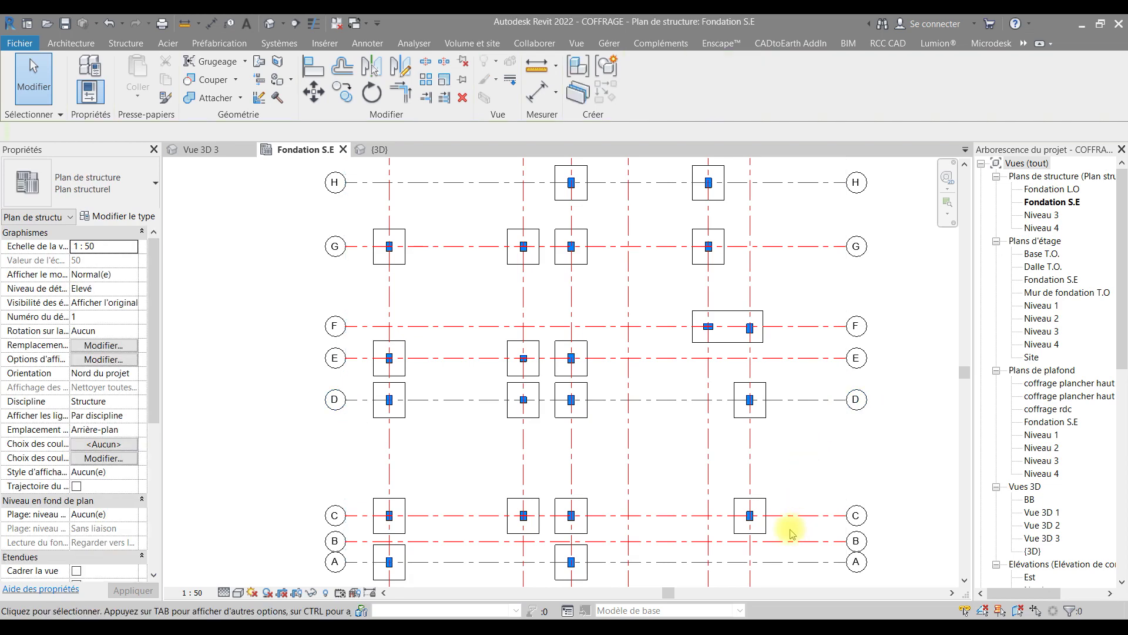
middle_drag(731, 534, 776, 467)
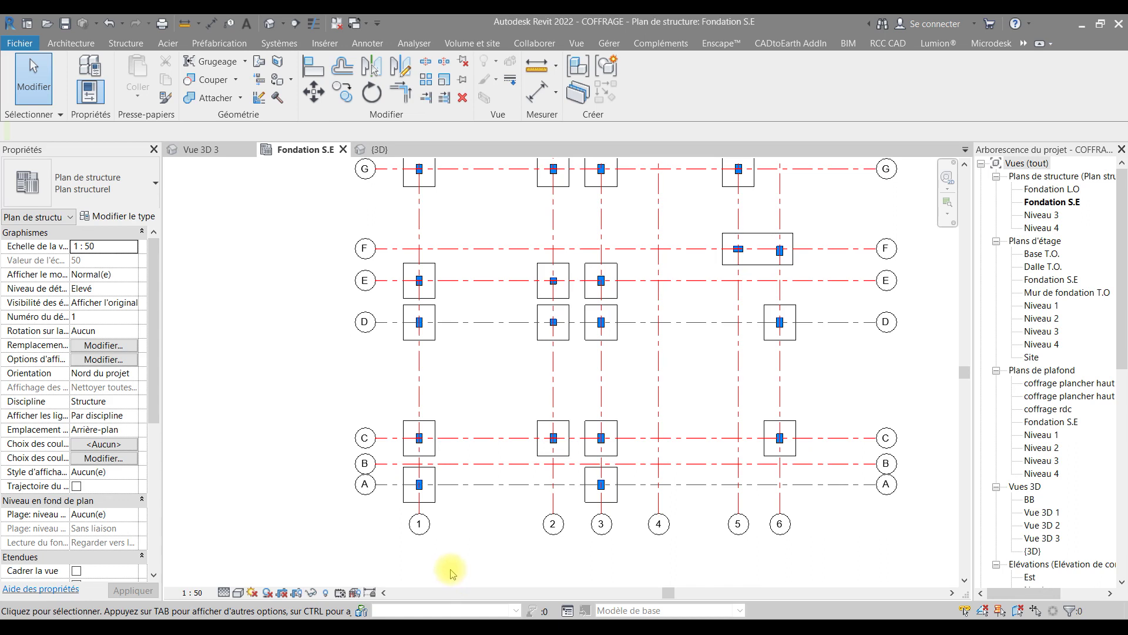
- Check the types of the footing and the concrete column at grid intersection A-1
click(433, 504)
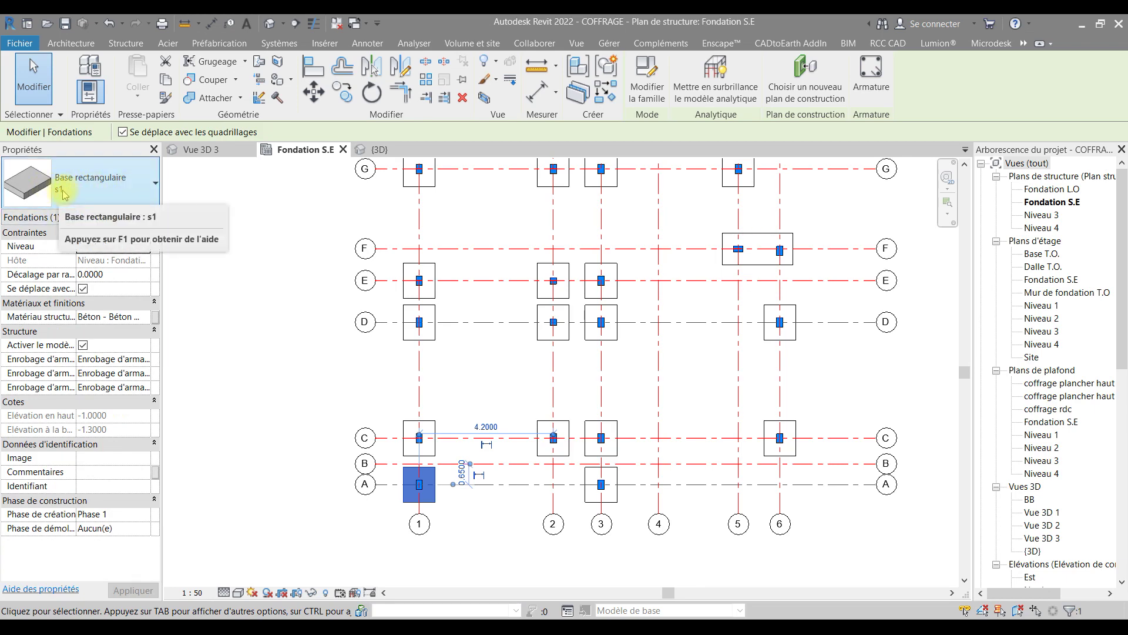
click(271, 425)
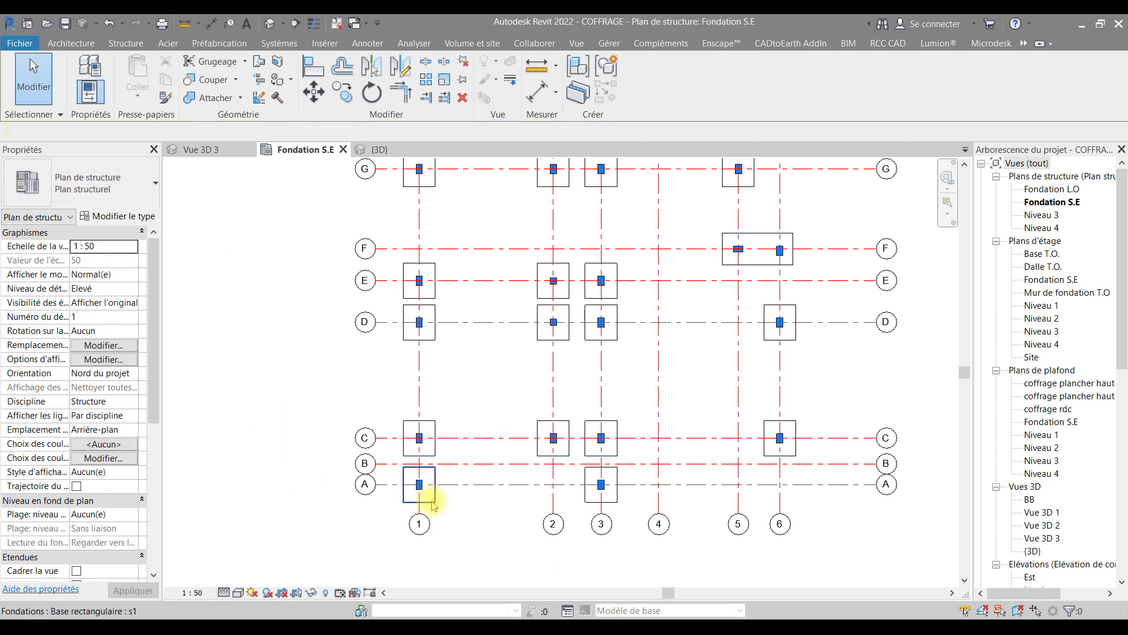
scroll(427, 523, up, 1)
scroll(428, 523, up, 2)
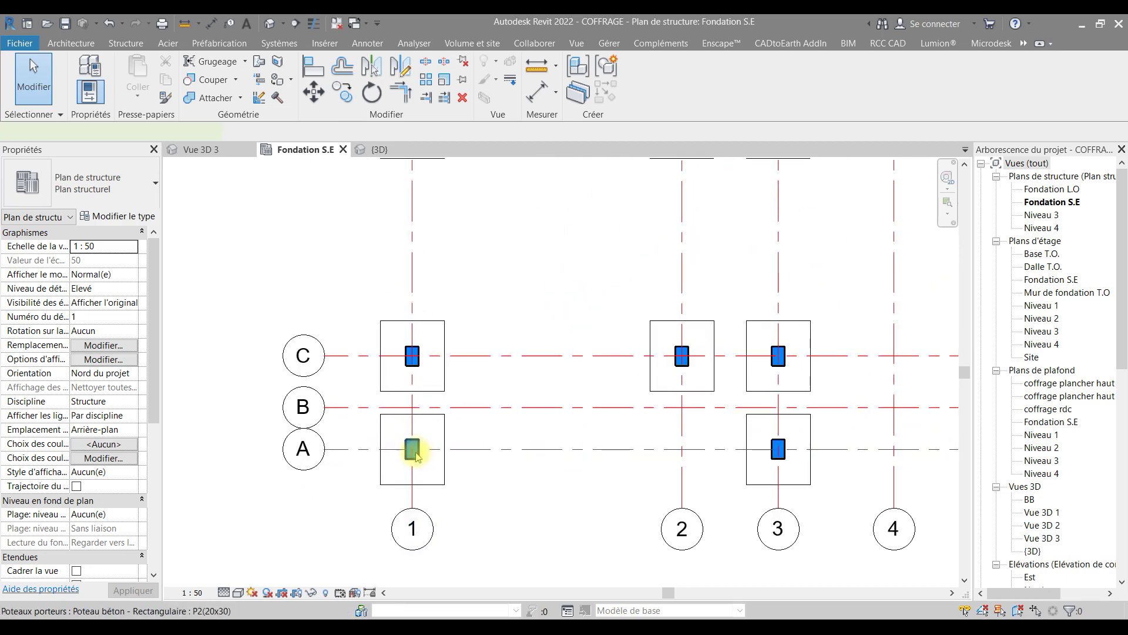
click(415, 453)
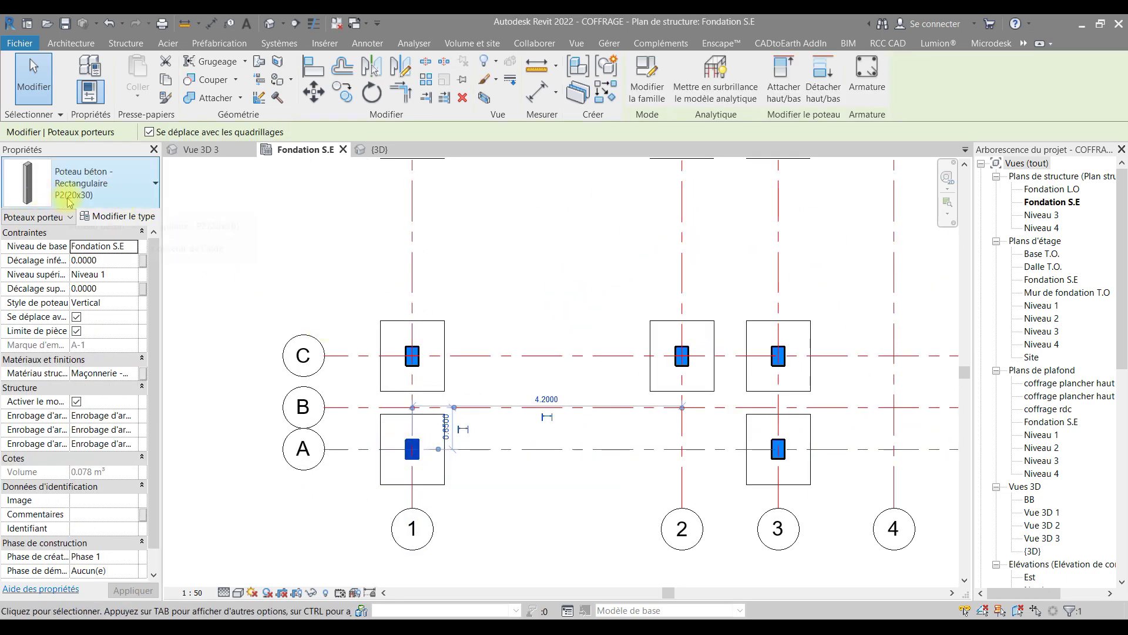
click(479, 496)
scroll(478, 496, down, 5)
middle_drag(524, 506, 516, 491)
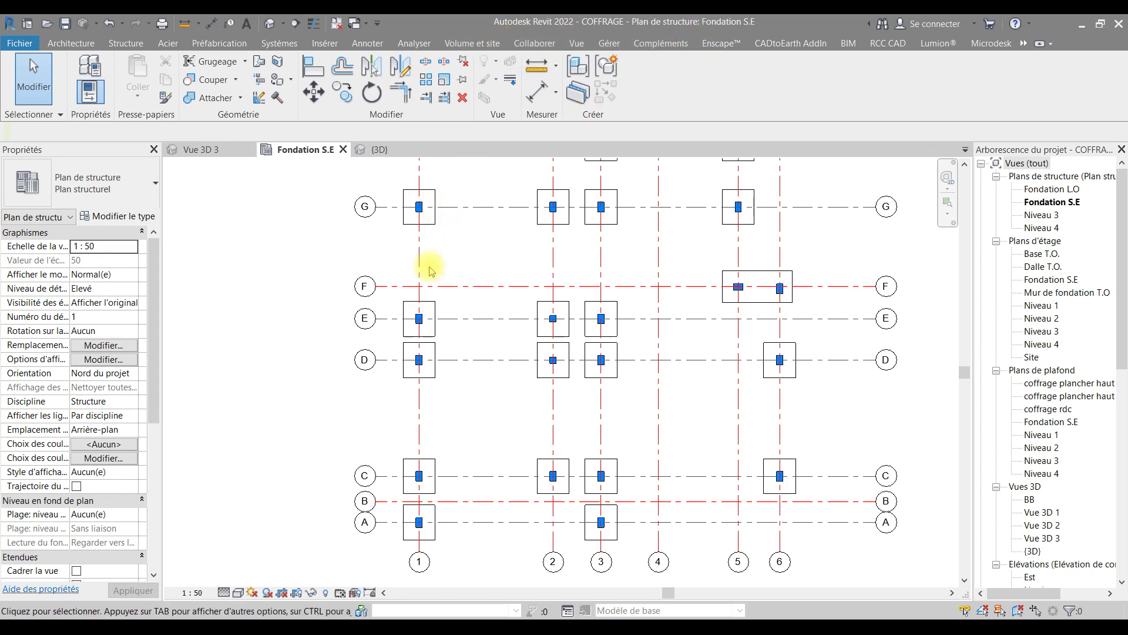
- Start tagging by category on the concrete column at grid intersection G-1 and agree to load a tag family for structural columns
scroll(413, 187, up, 4)
key(t)
key(g)
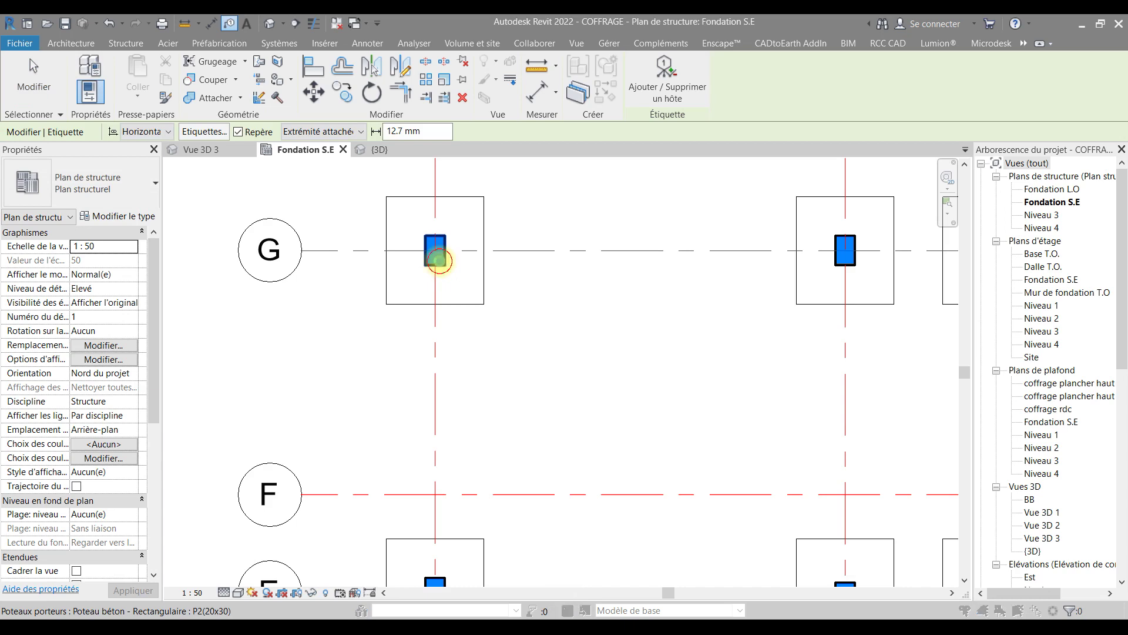
click(438, 253)
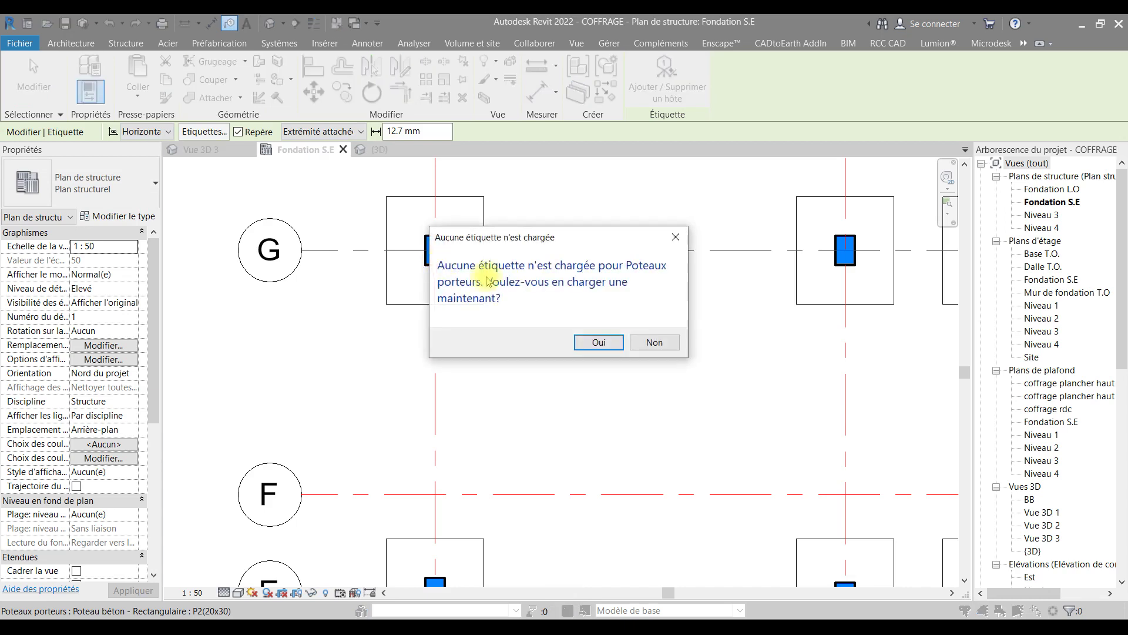
click(599, 343)
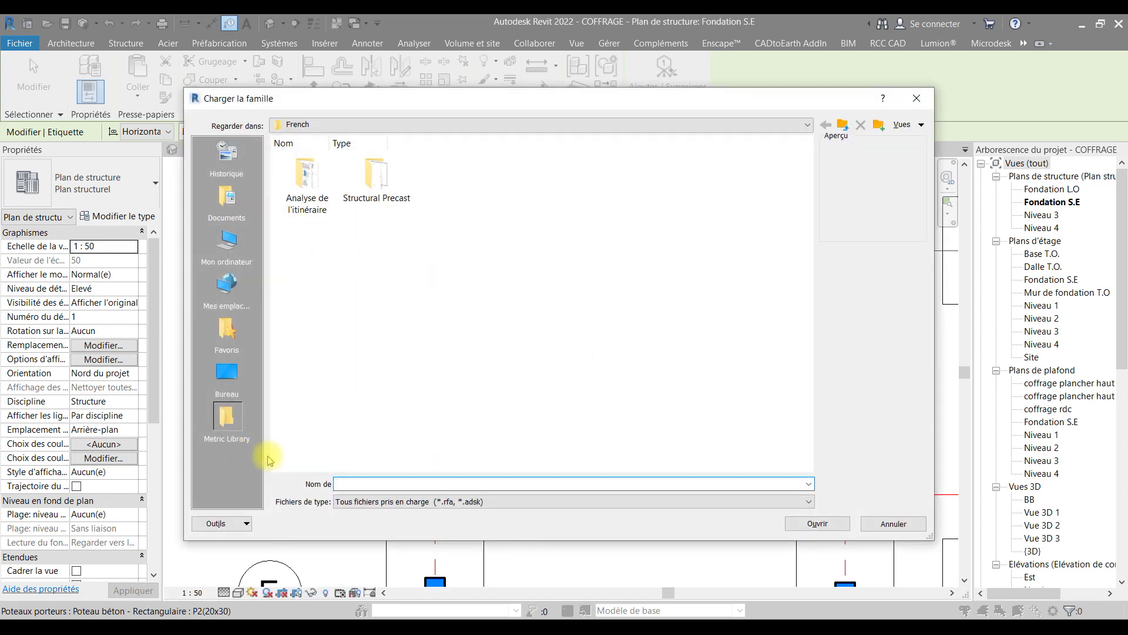
- Browse from the desktop's Revit 2022_Resources folder through Libraries, France and Annotations to the Structure tag families
click(227, 379)
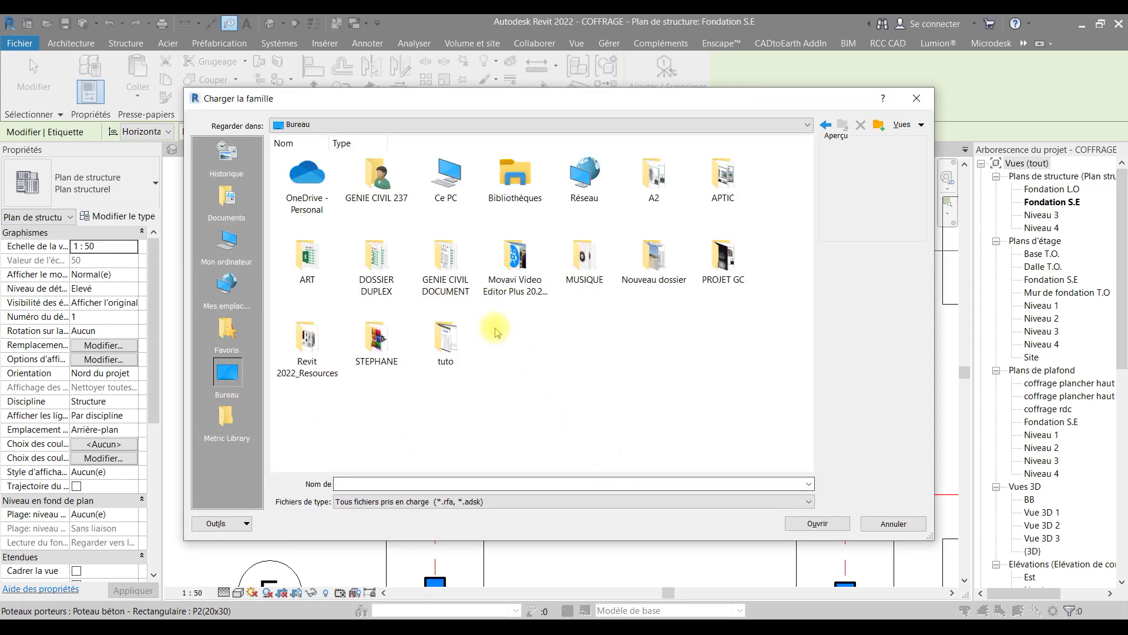
double_click(434, 276)
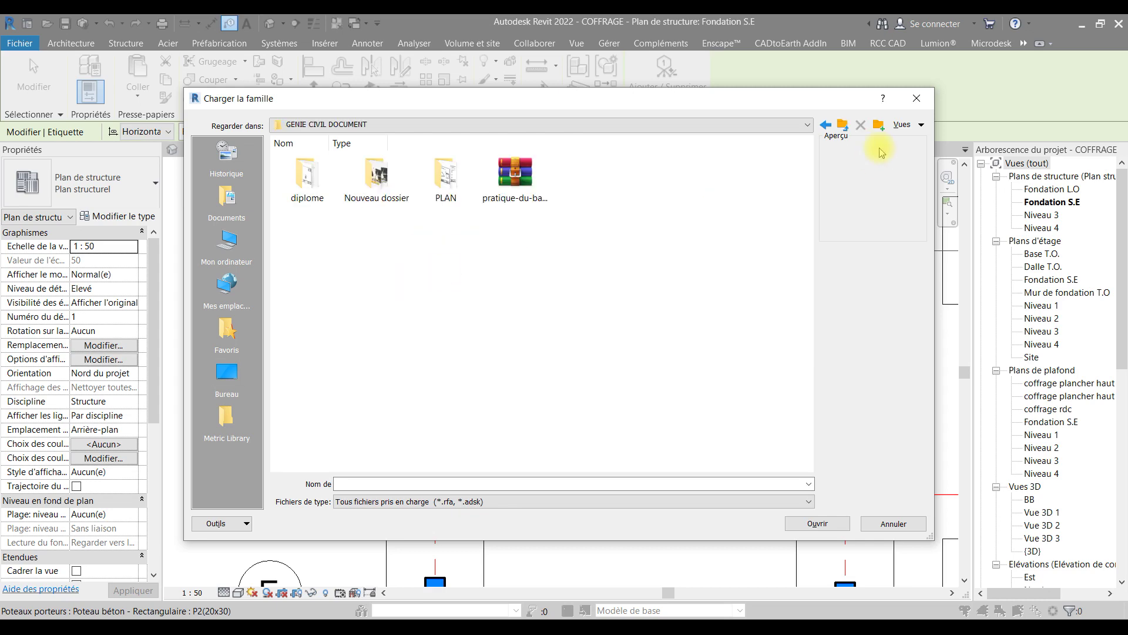
click(843, 127)
double_click(296, 352)
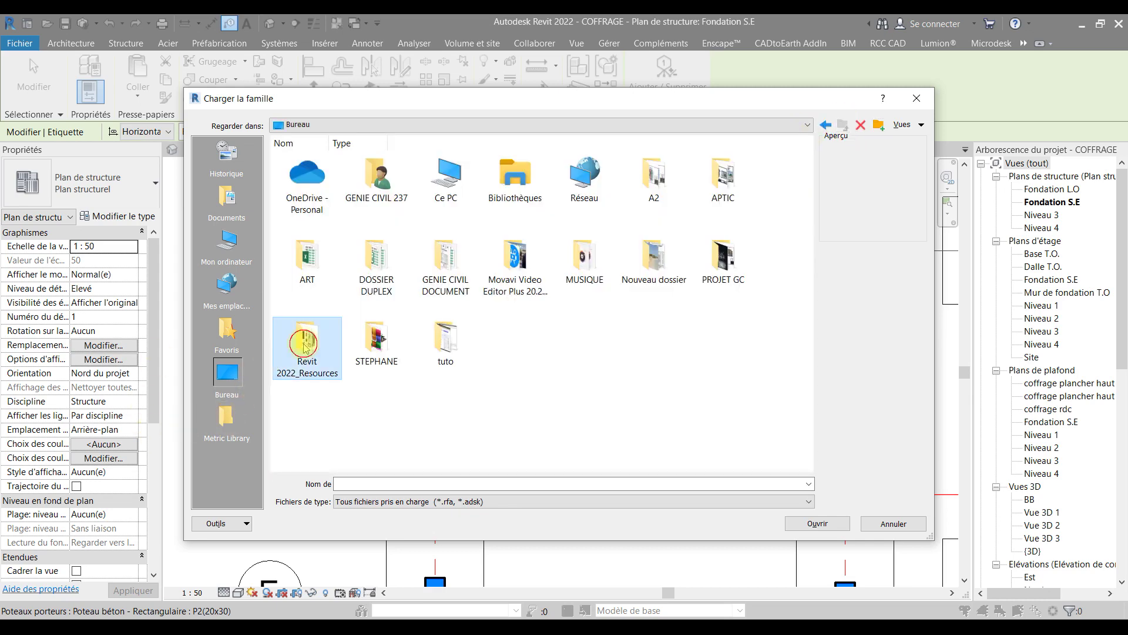
double_click(395, 187)
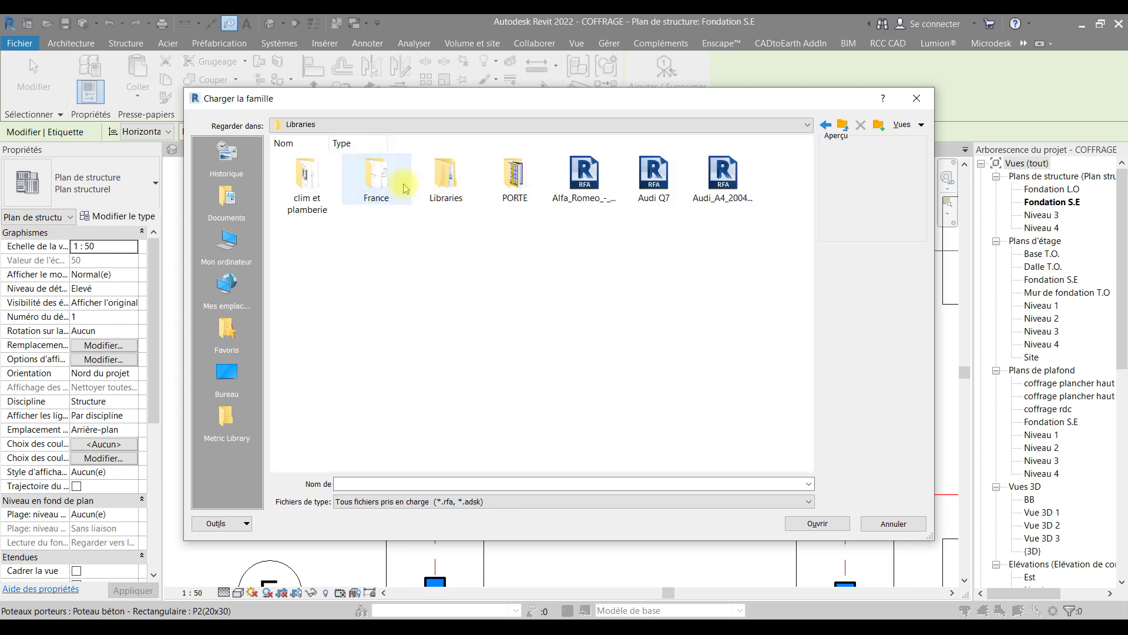
click(369, 177)
double_click(369, 177)
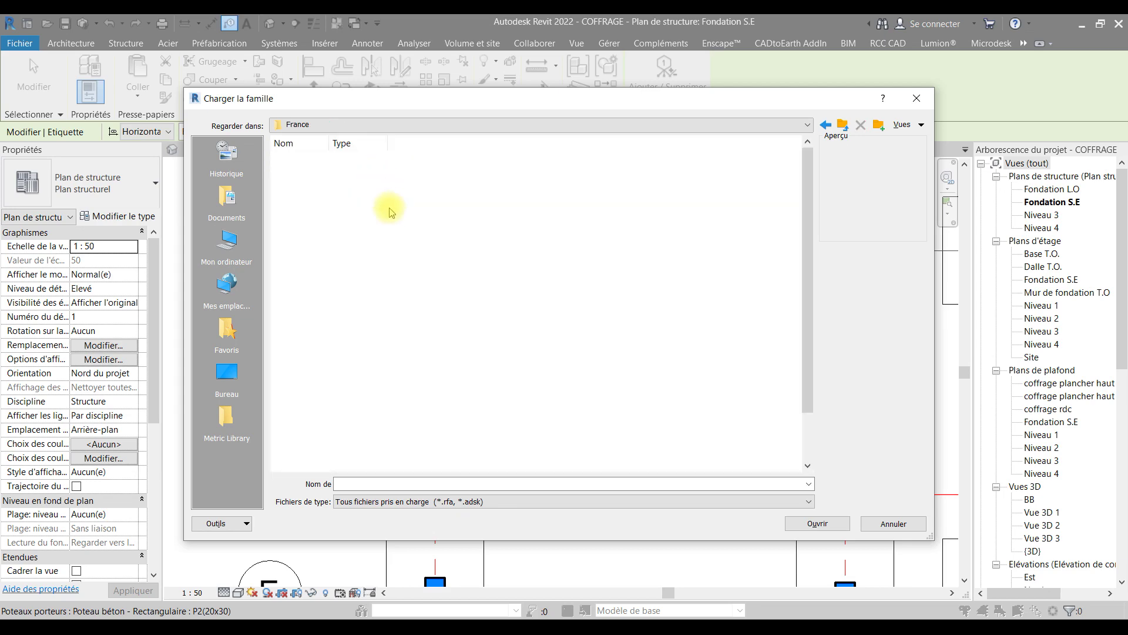
double_click(326, 193)
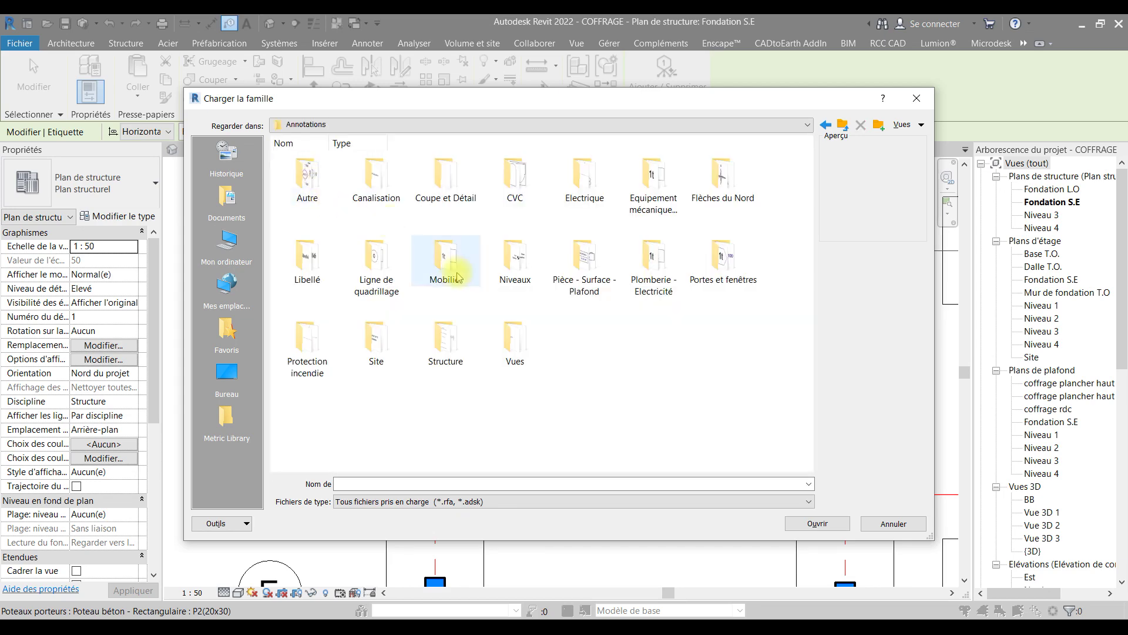
double_click(449, 338)
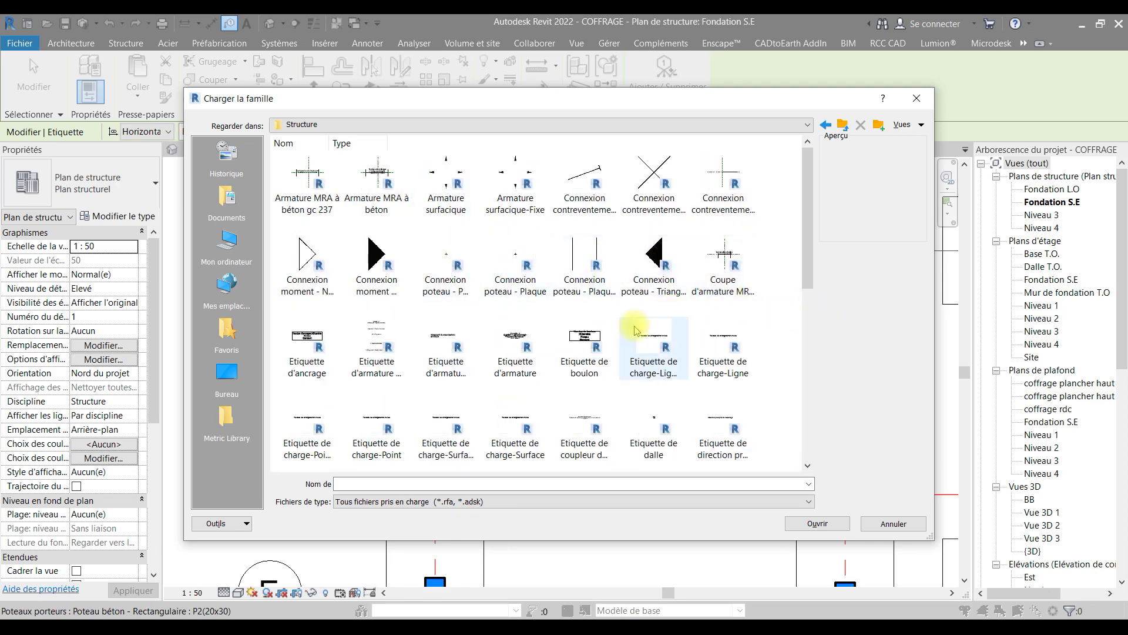
- Look through the structural tag families, select Etiquette d'ossature and Etiquette de poteau porteur, and cancel the loading
scroll(470, 376, down, 3)
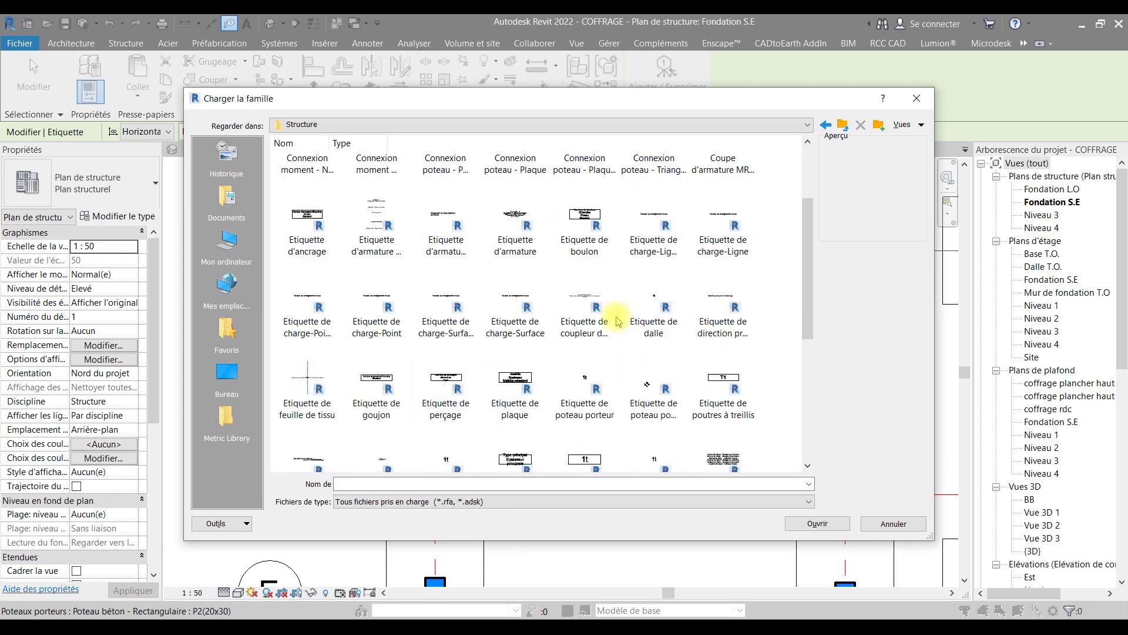
scroll(552, 350, down, 3)
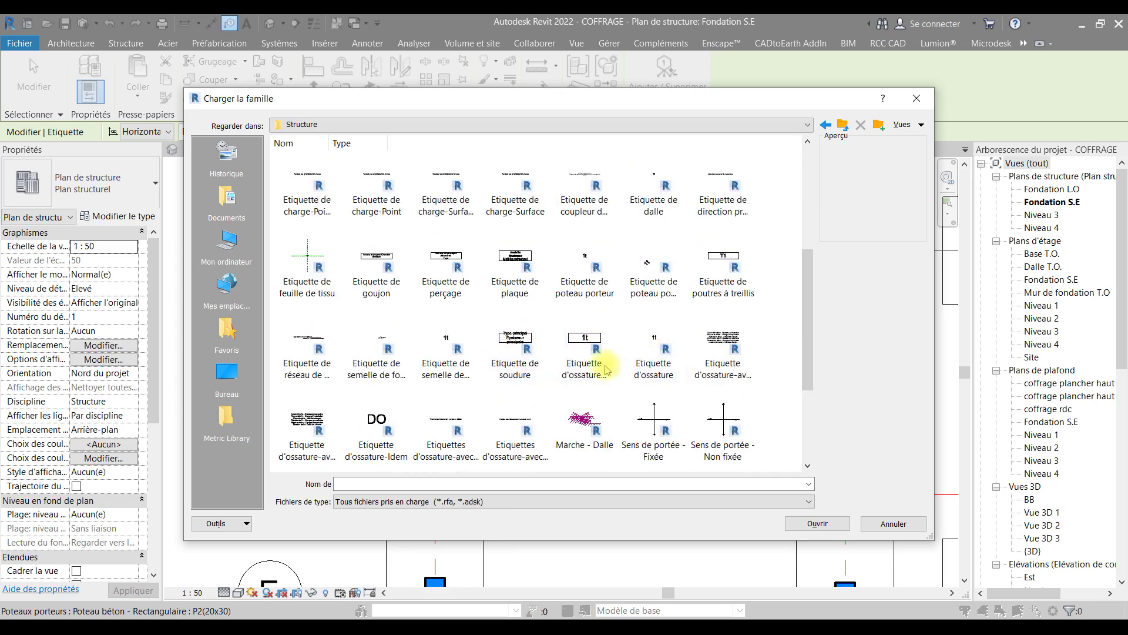
click(595, 346)
click(529, 376)
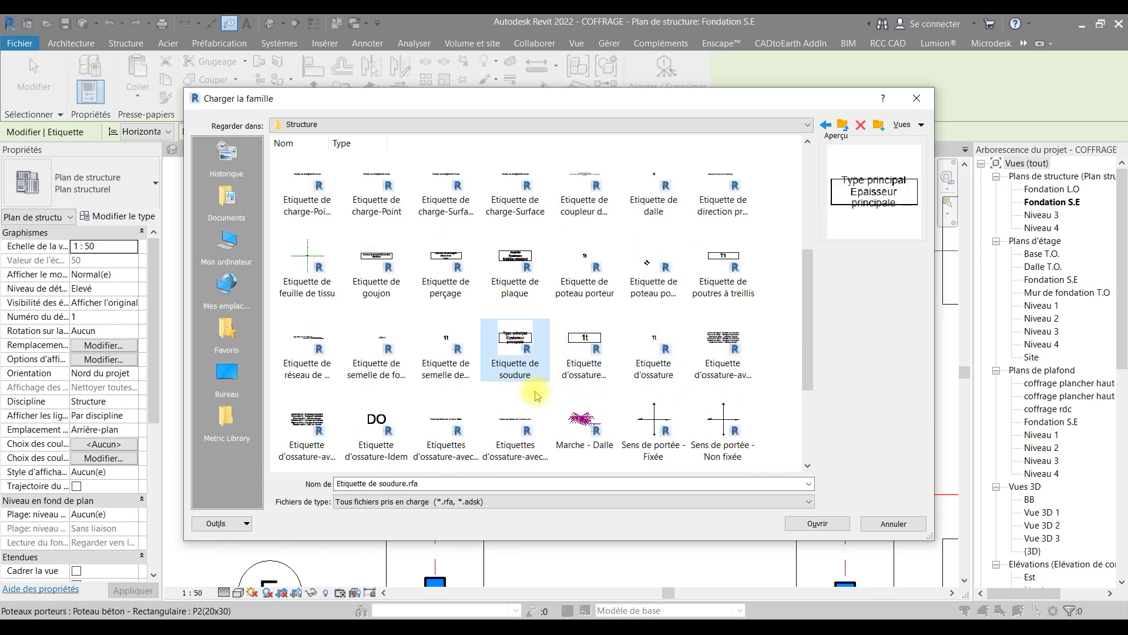
click(654, 352)
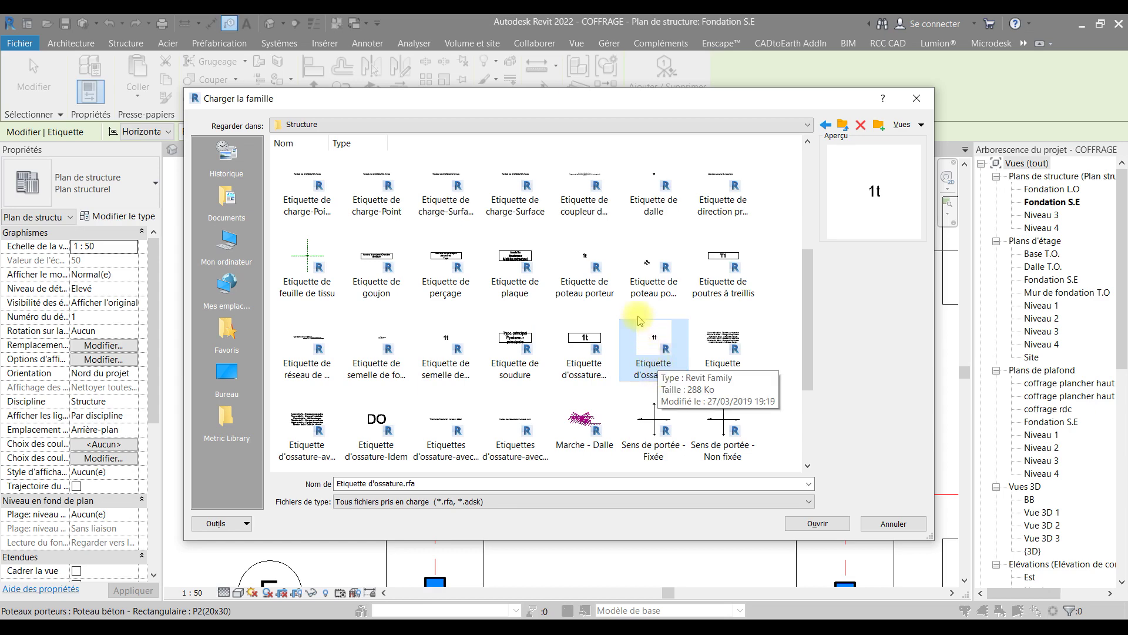
ctrl+click(588, 276)
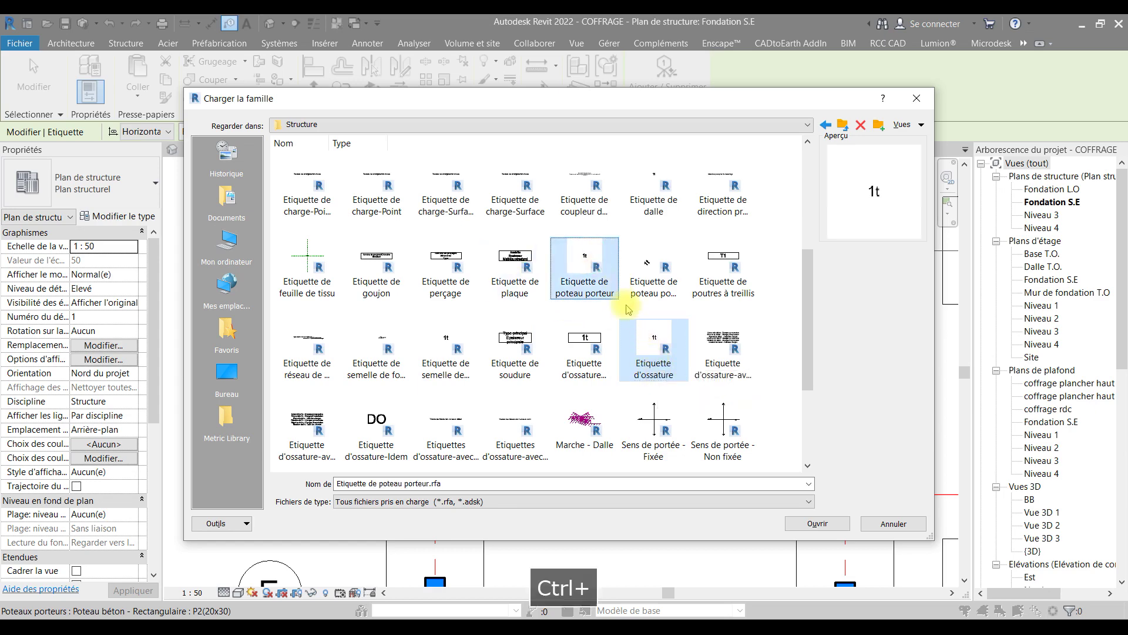
drag(805, 297, 810, 372)
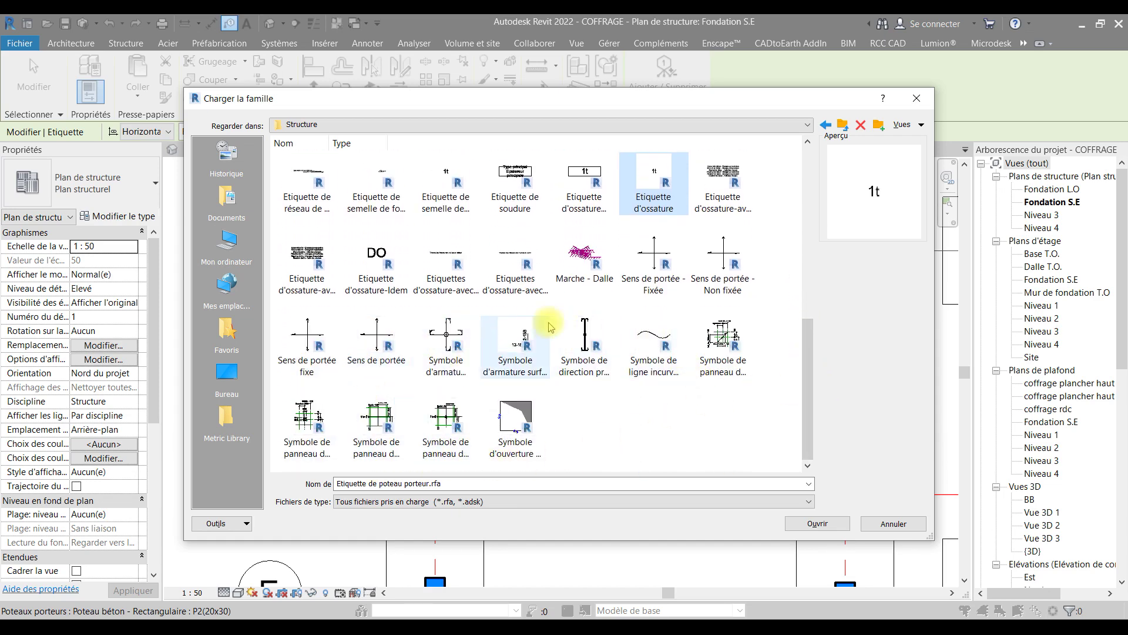
scroll(722, 371, up, 2)
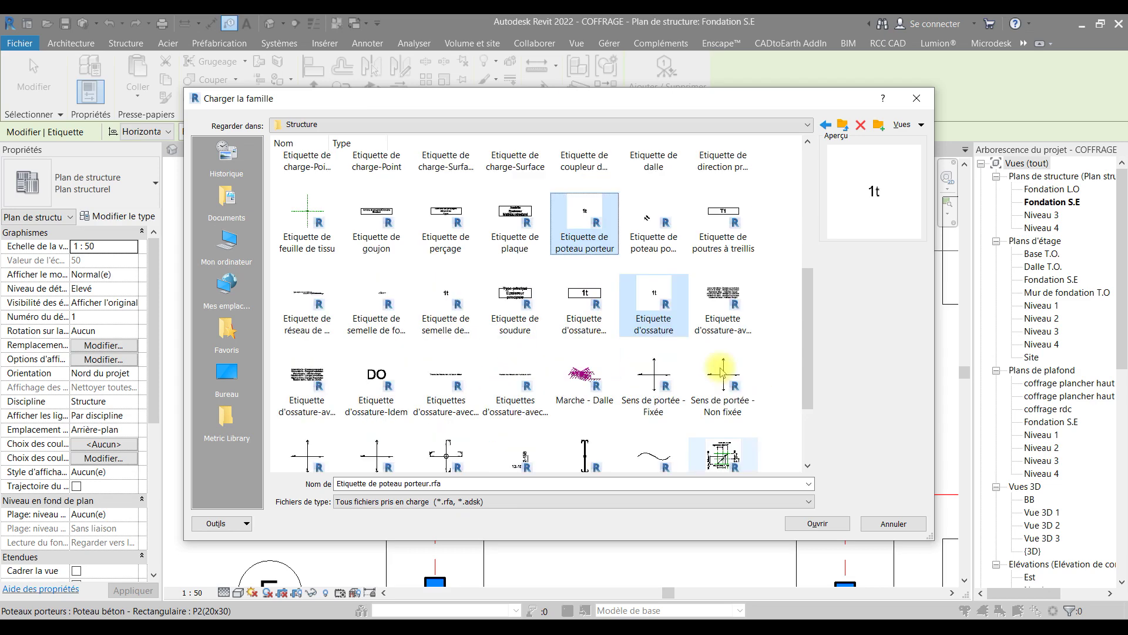
scroll(558, 323, up, 4)
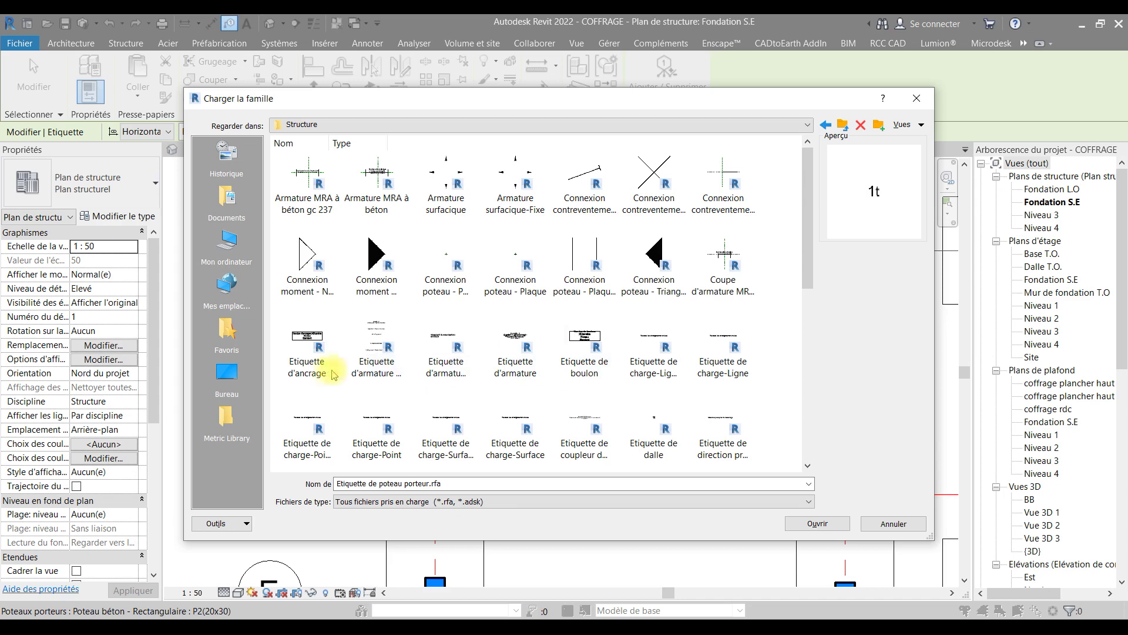
drag(805, 277, 813, 461)
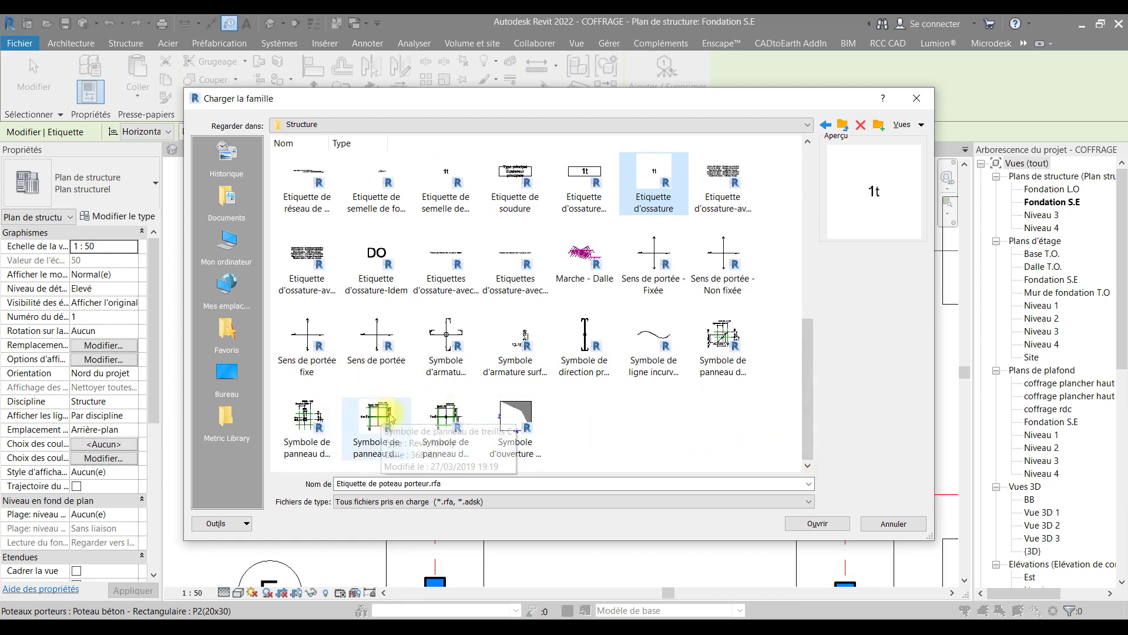
click(920, 104)
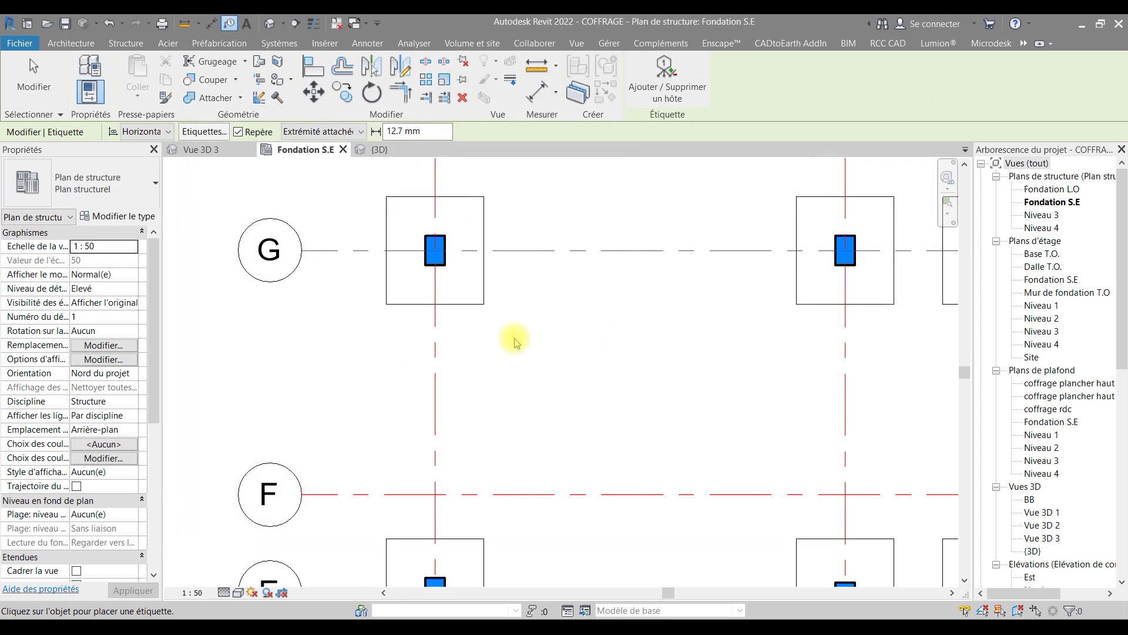
- Start loading families into the project and open the Revit 2022_Resources folder on the desktop
scroll(558, 346, down, 4)
scroll(576, 352, down, 2)
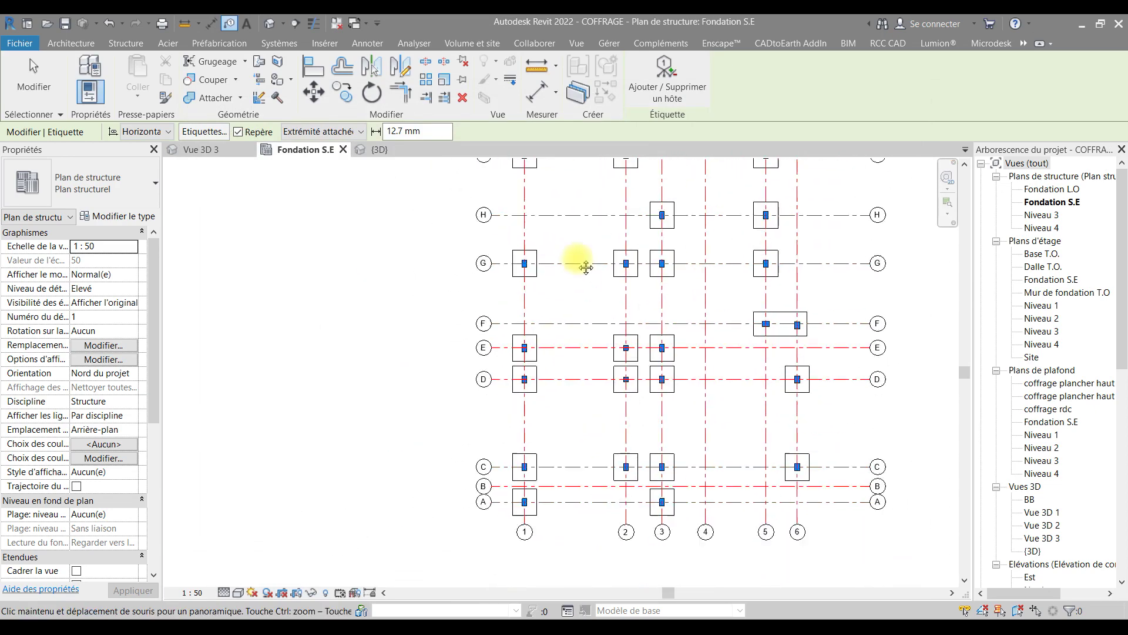
click(329, 44)
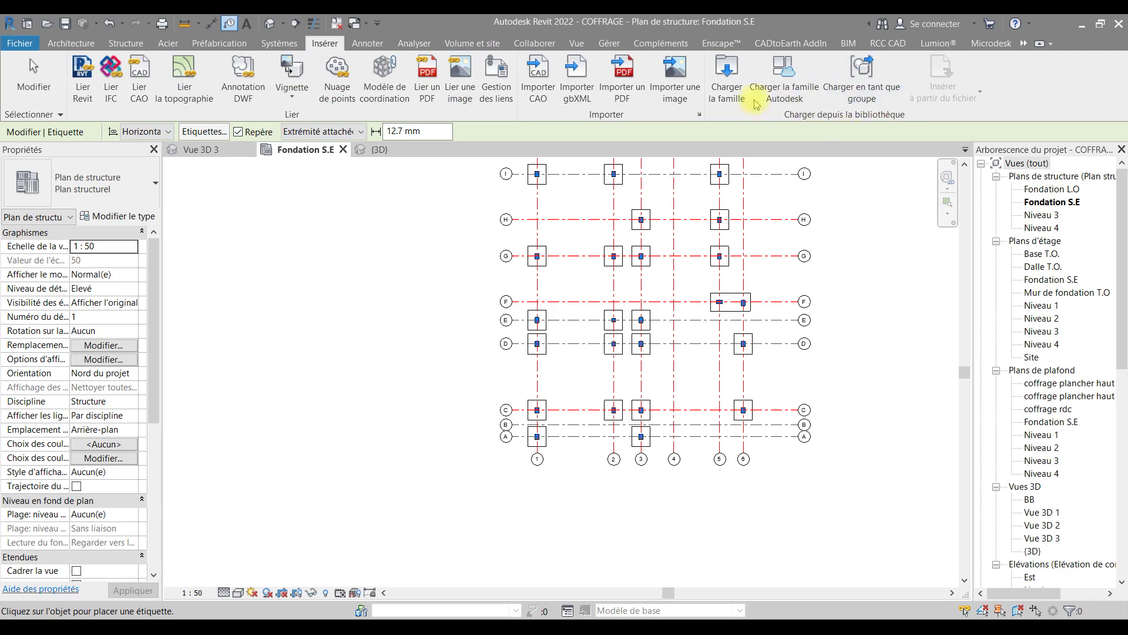
click(726, 76)
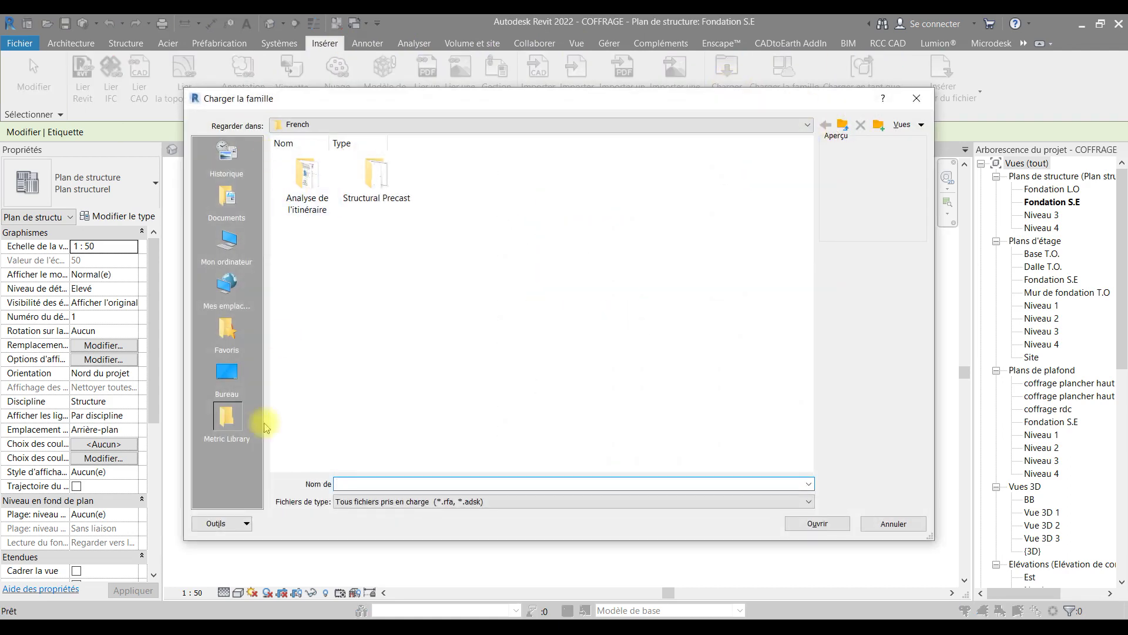
click(227, 379)
double_click(306, 358)
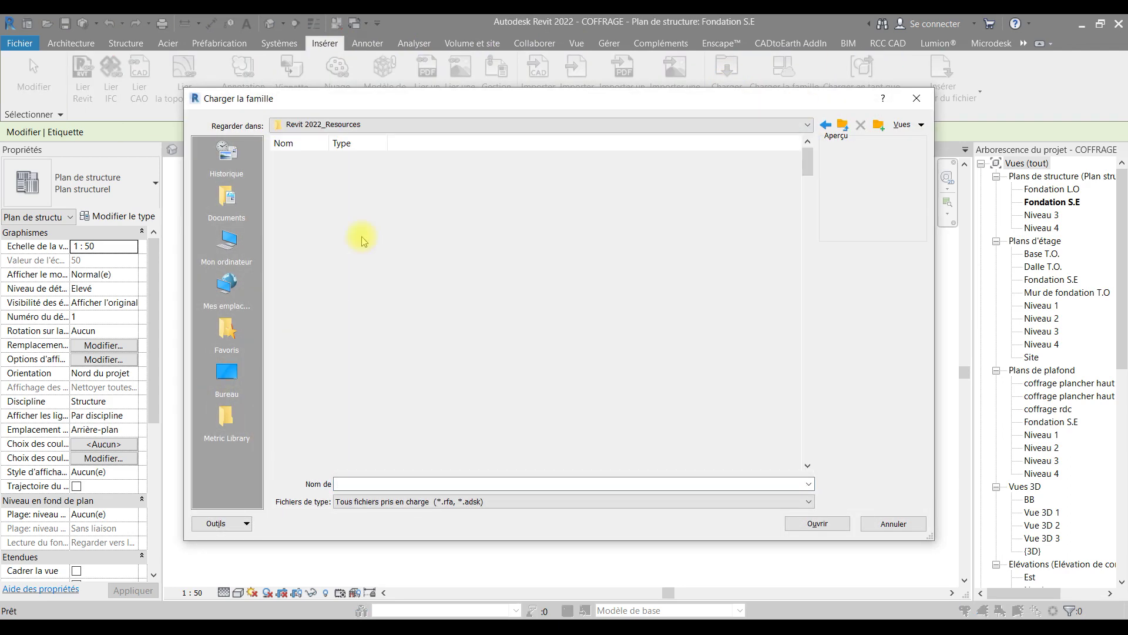
- Open the Structure folder within the Annotations of the France library
double_click(376, 175)
click(394, 179)
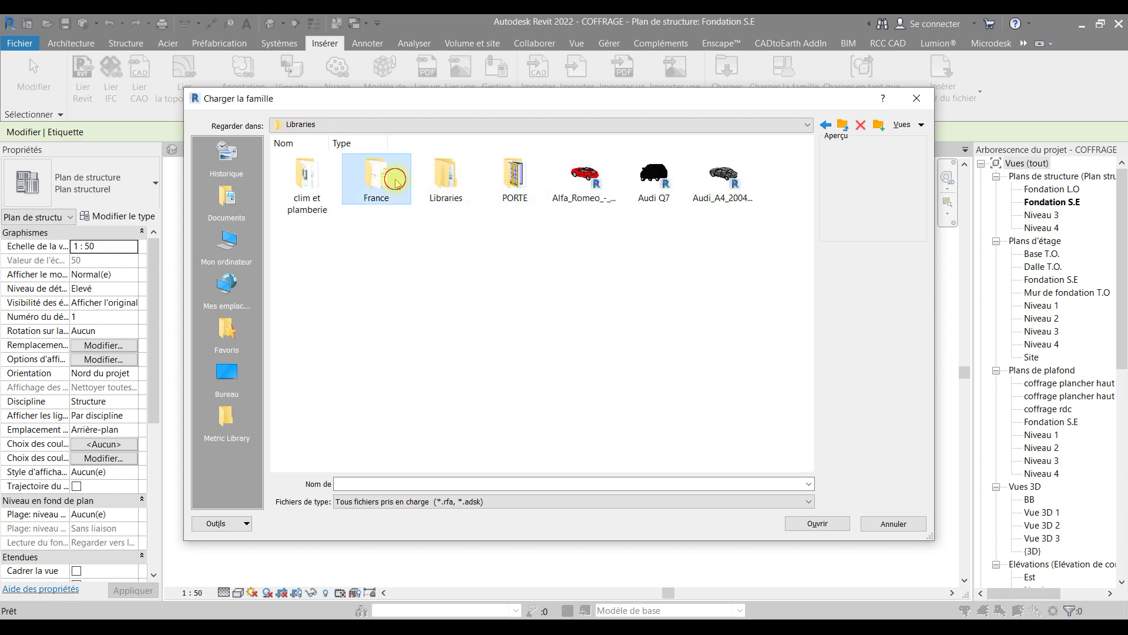
double_click(394, 179)
scroll(338, 389, down, 3)
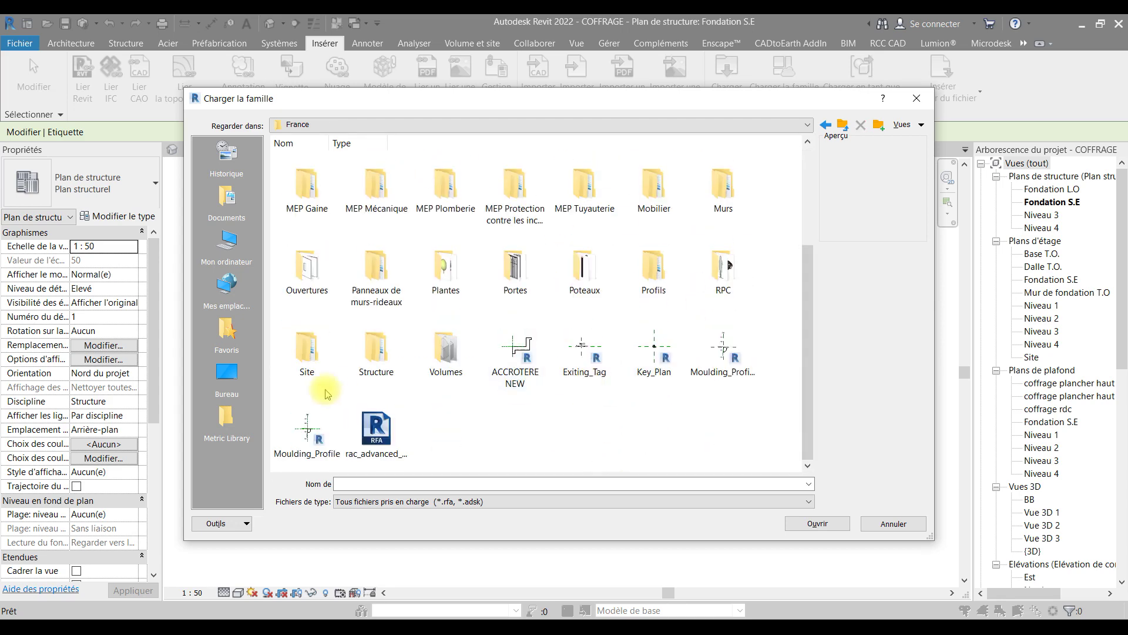
scroll(339, 389, up, 3)
click(307, 176)
double_click(306, 176)
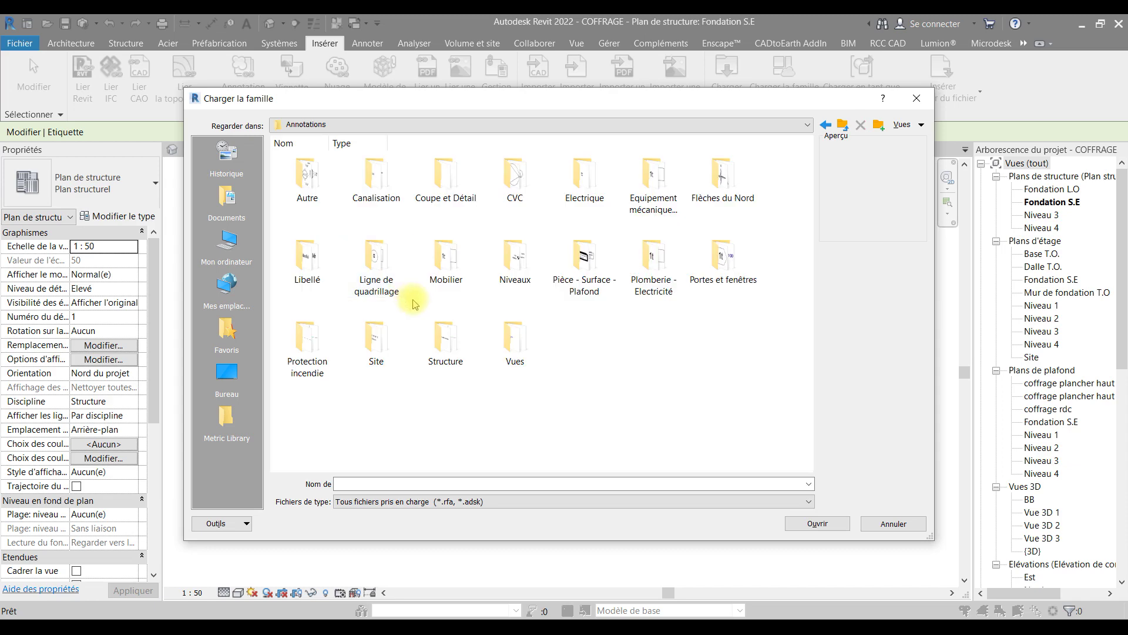
double_click(445, 337)
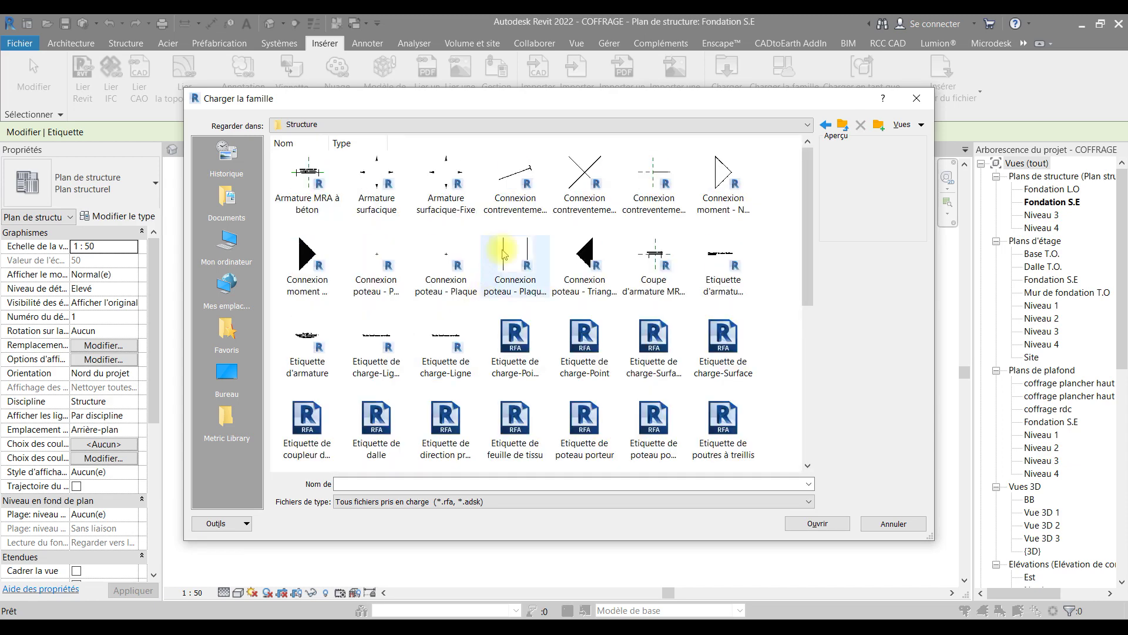
- Select all the annotation families in the Structure folder and load them into the project
drag(783, 169, 274, 566)
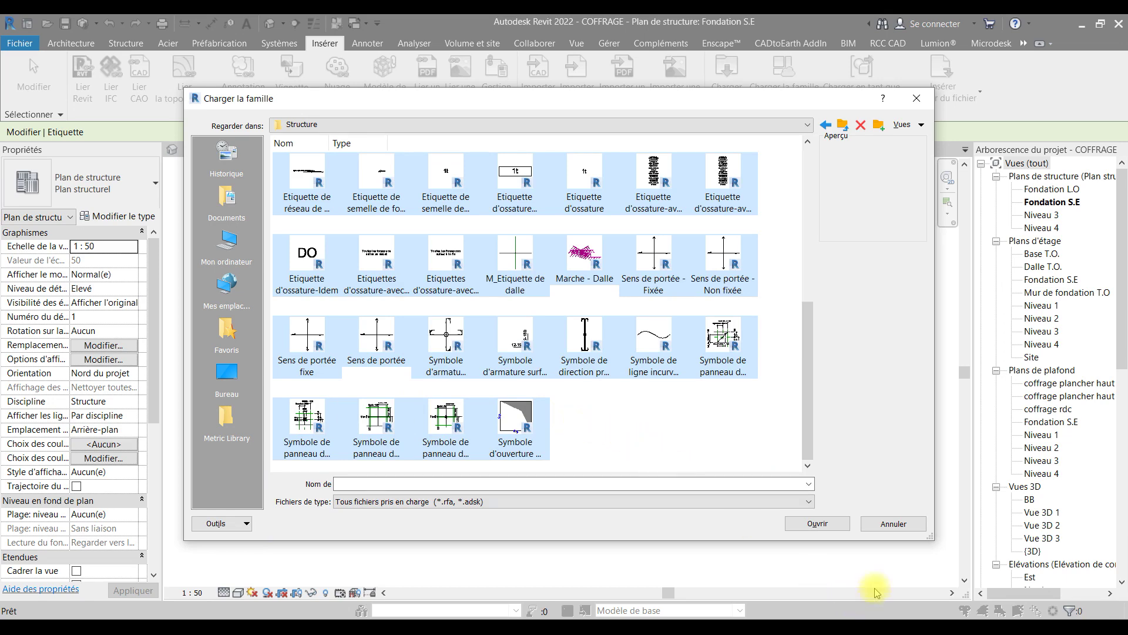
click(818, 526)
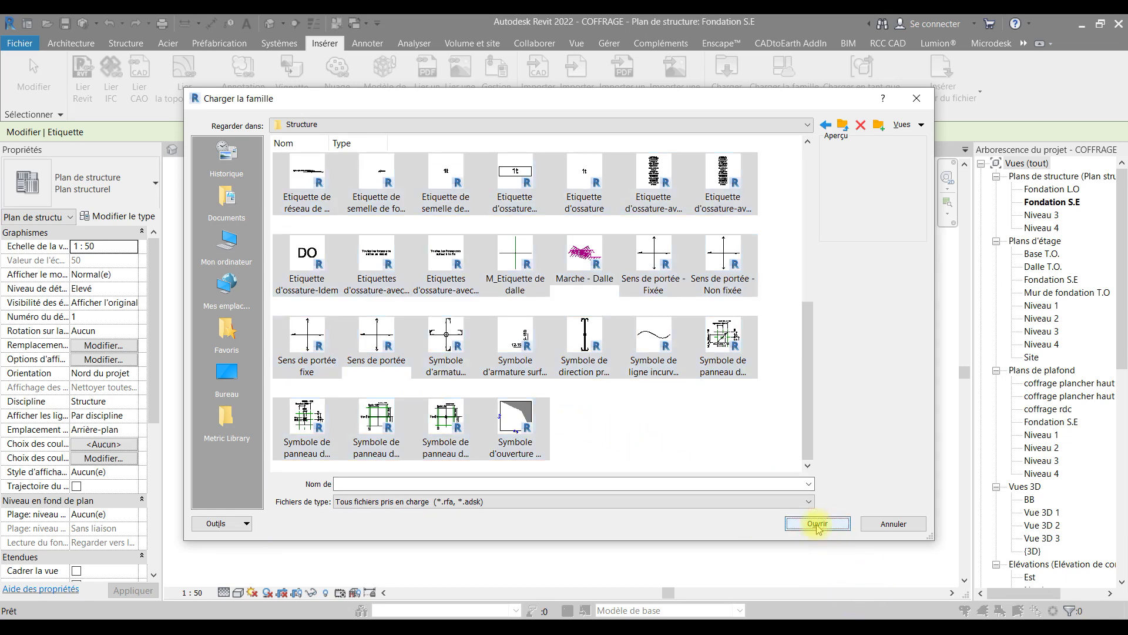
drag(756, 456, 293, 66)
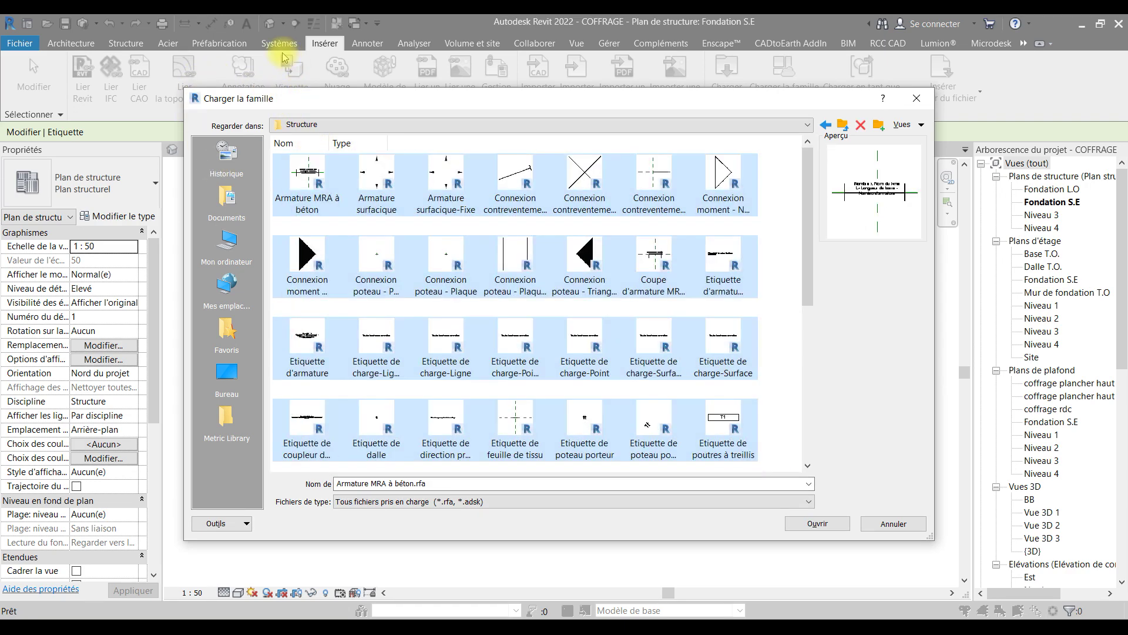
click(812, 525)
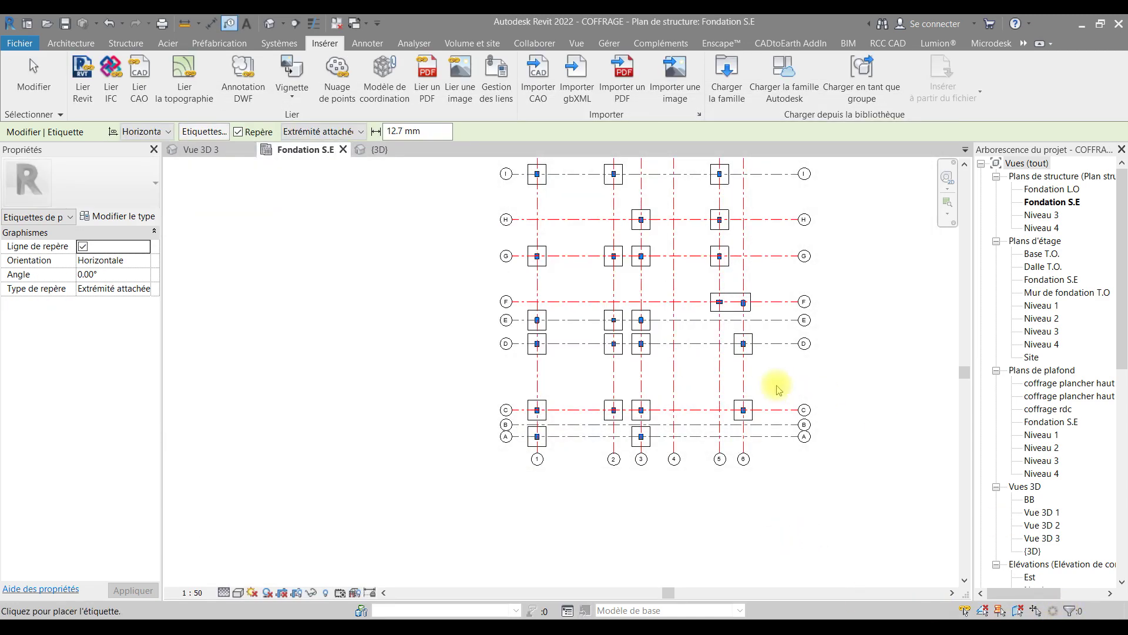
middle_drag(770, 377, 748, 428)
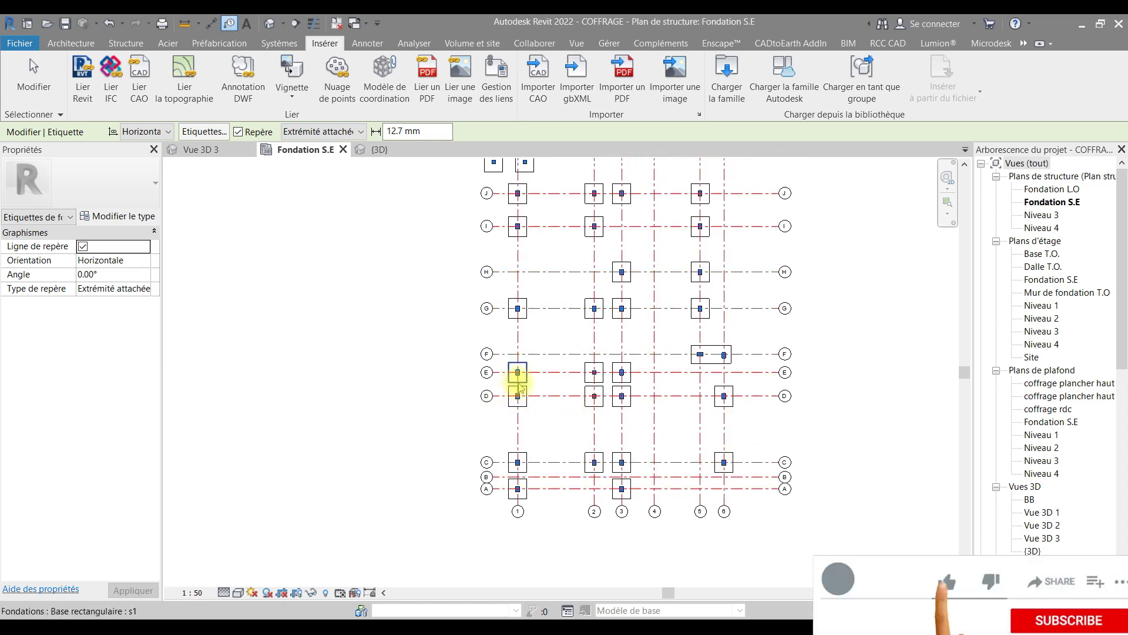
middle_drag(629, 272, 625, 300)
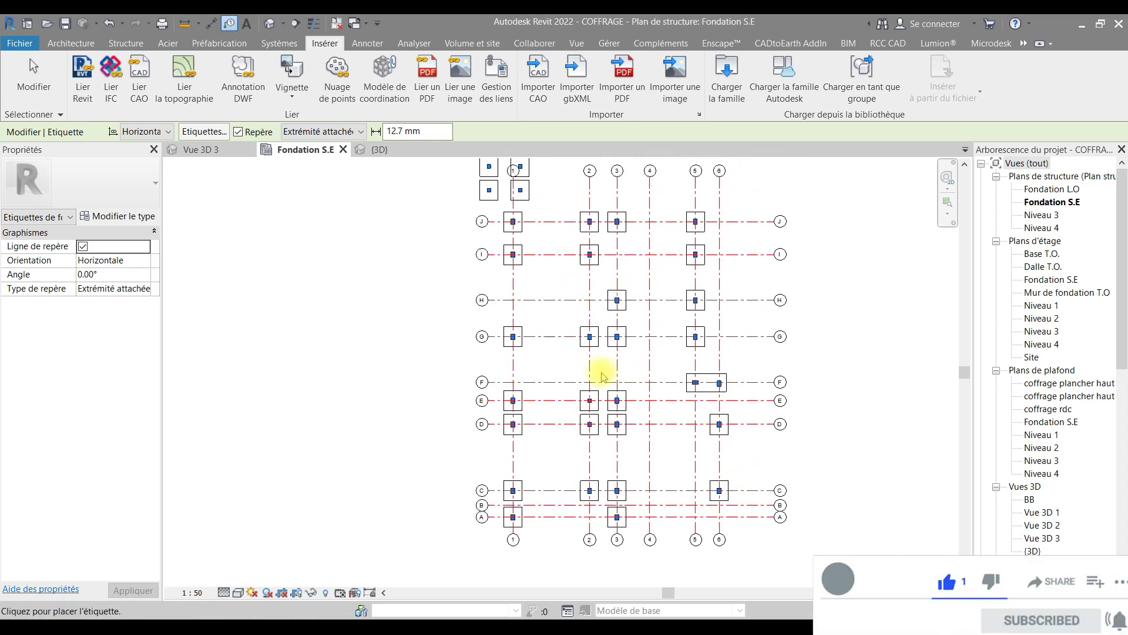
scroll(602, 376, up, 3)
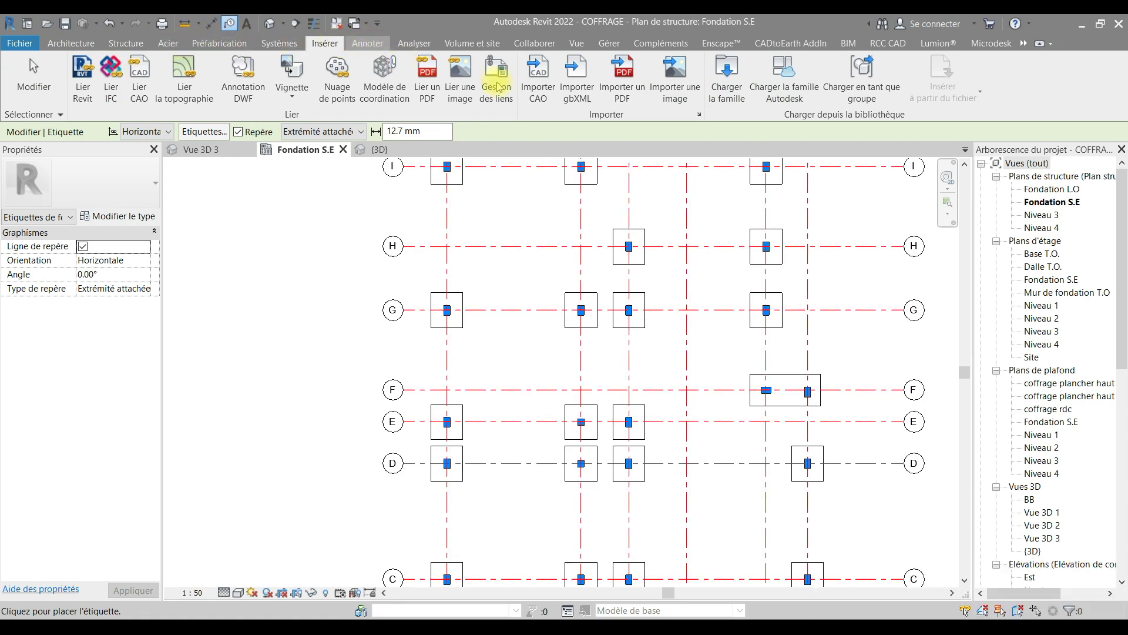
- Start tagging all untagged elements in the view and include structural column tags with the type Etiquette de poteau porteur-45
click(368, 45)
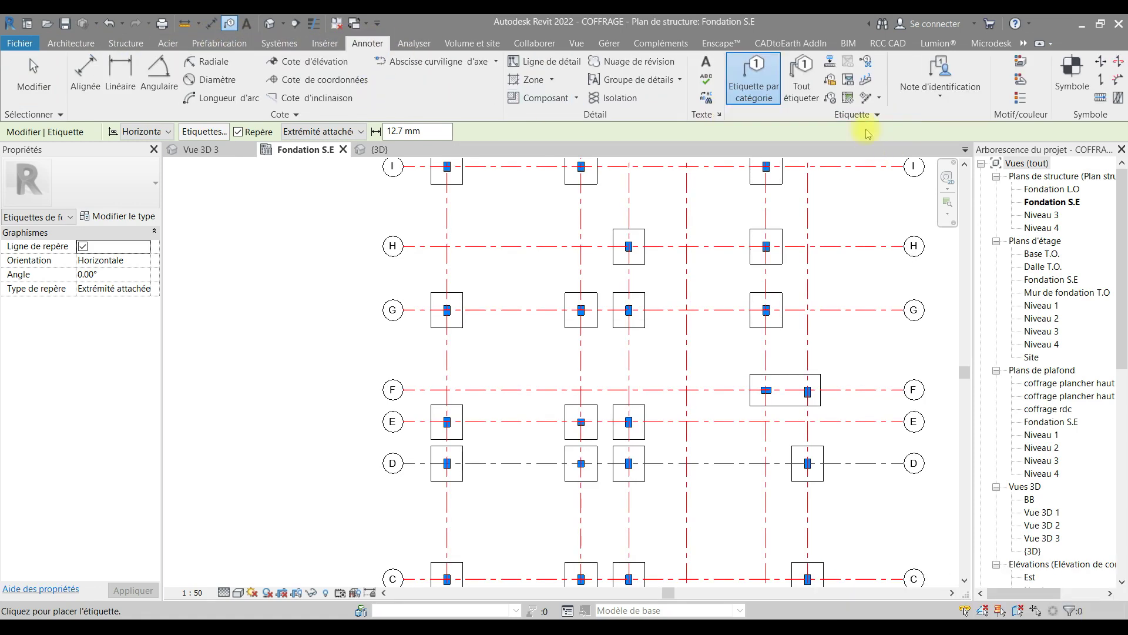
click(804, 93)
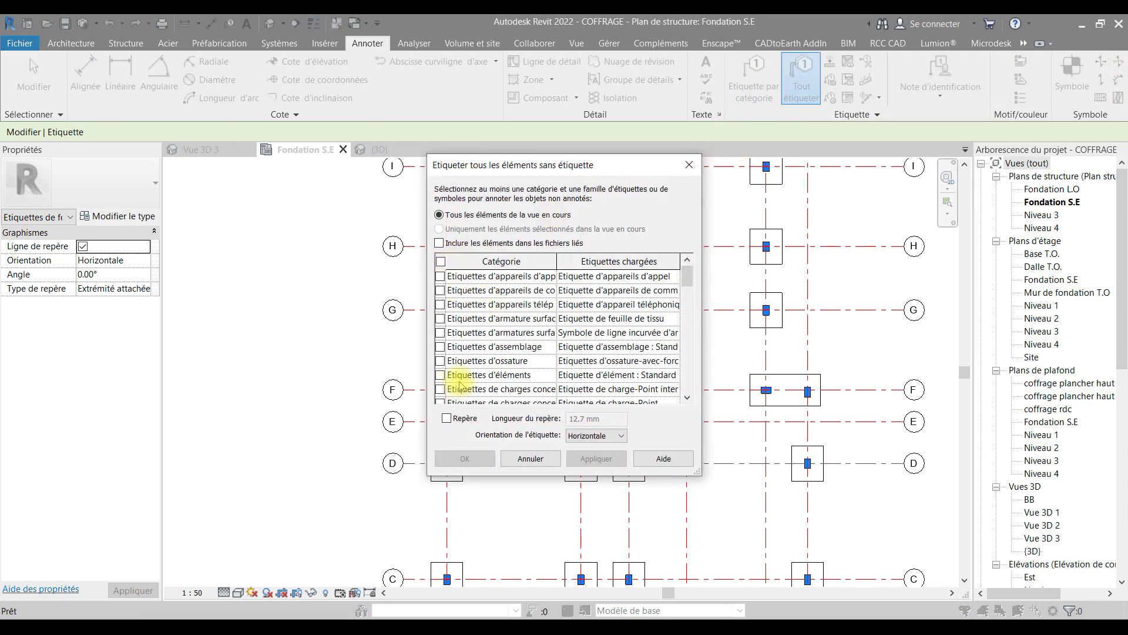
scroll(466, 365, down, 2)
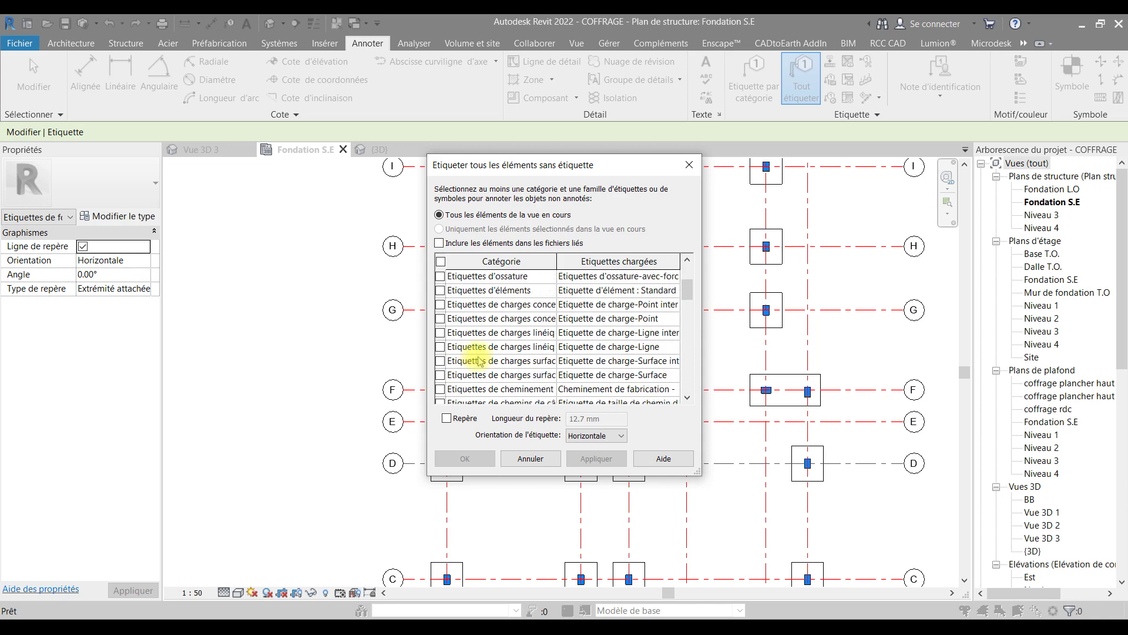
scroll(481, 362, up, 1)
scroll(494, 376, down, 1)
scroll(487, 361, down, 1)
scroll(493, 379, down, 4)
scroll(539, 365, down, 3)
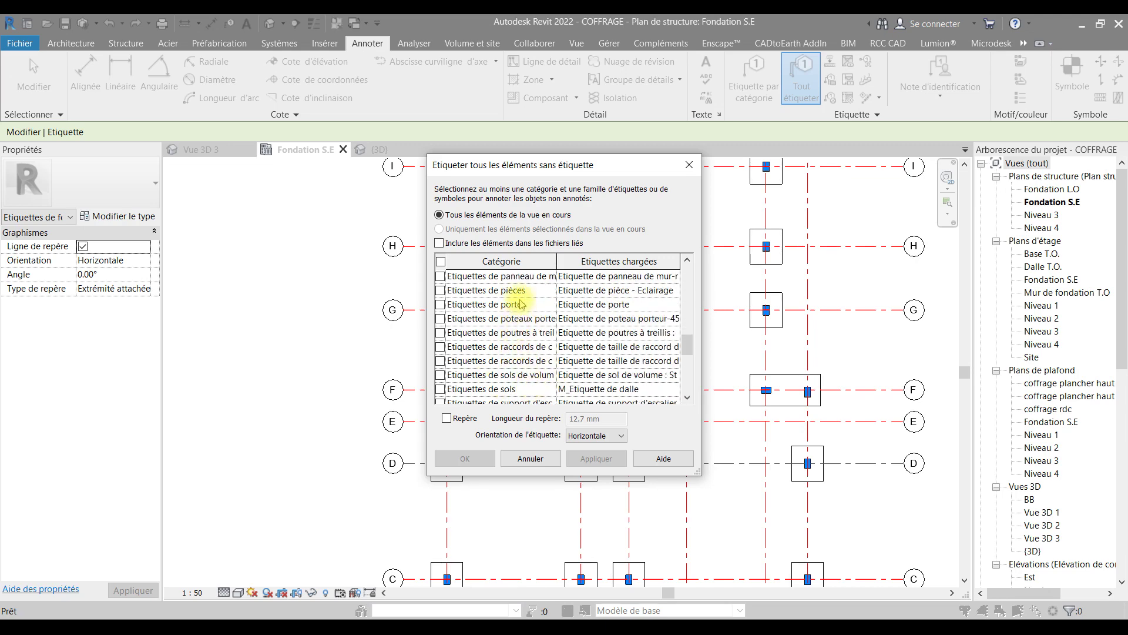
scroll(523, 294, up, 1)
scroll(526, 353, down, 1)
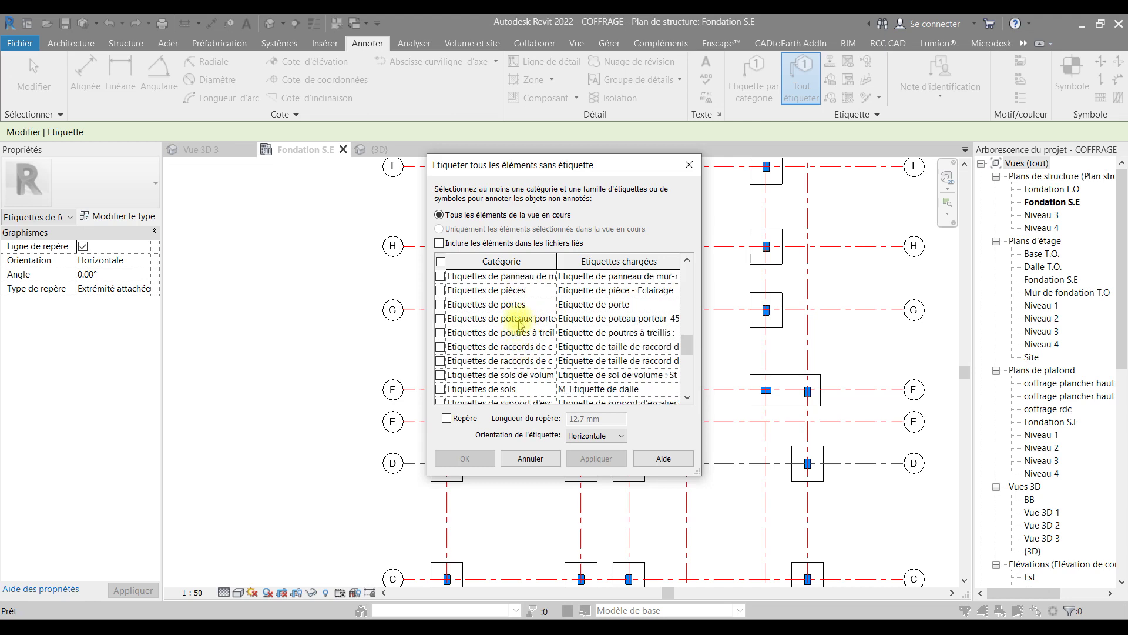
click(440, 319)
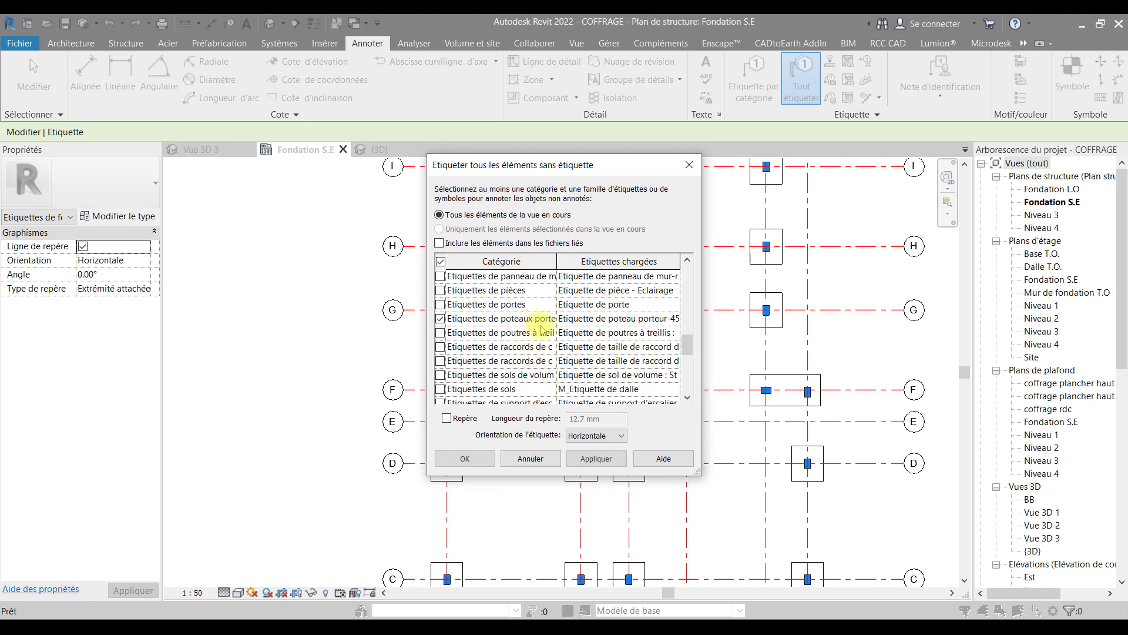
click(680, 320)
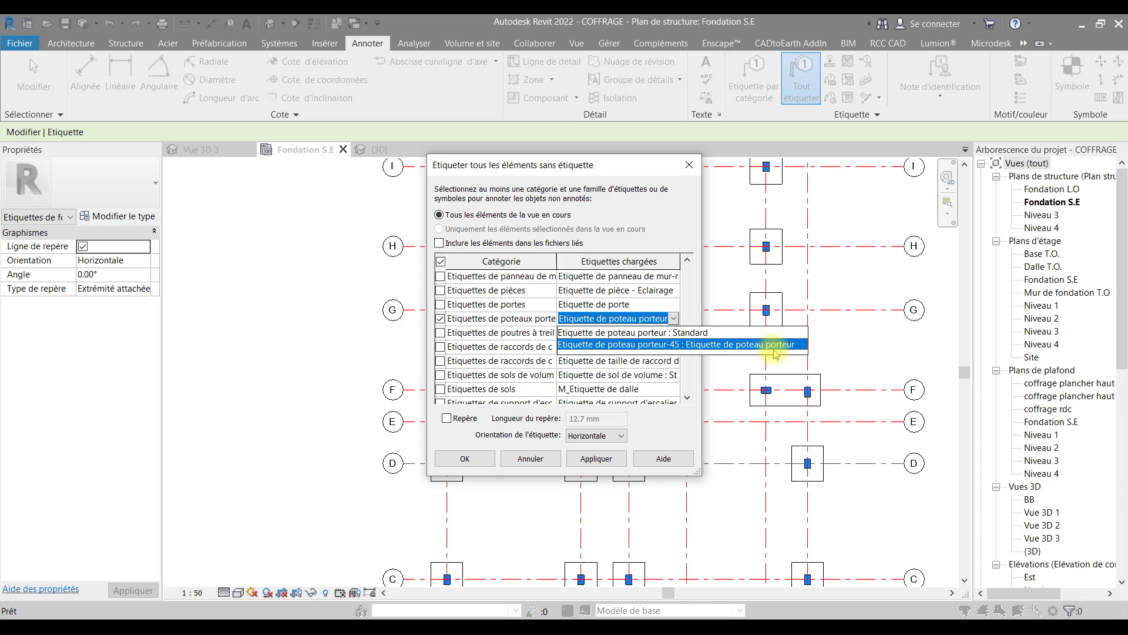
click(631, 345)
- Include foundation tags with the type Etiquette de semelle de fondation : Standard, without leaders, and place all the tags
scroll(464, 300, up, 5)
scroll(499, 306, down, 6)
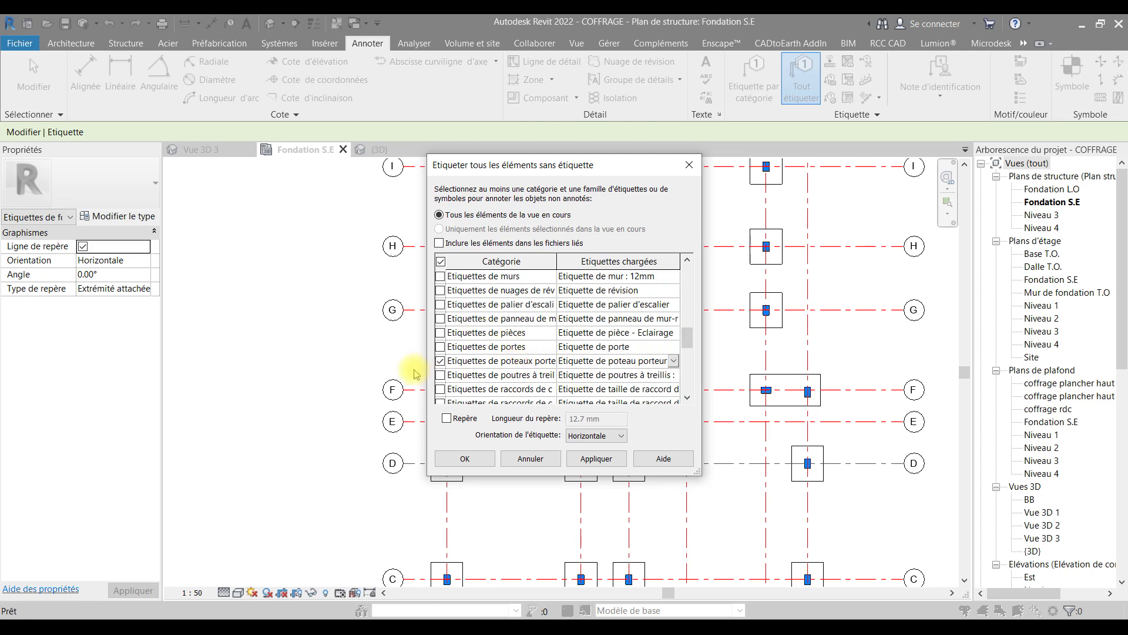
scroll(499, 352, up, 2)
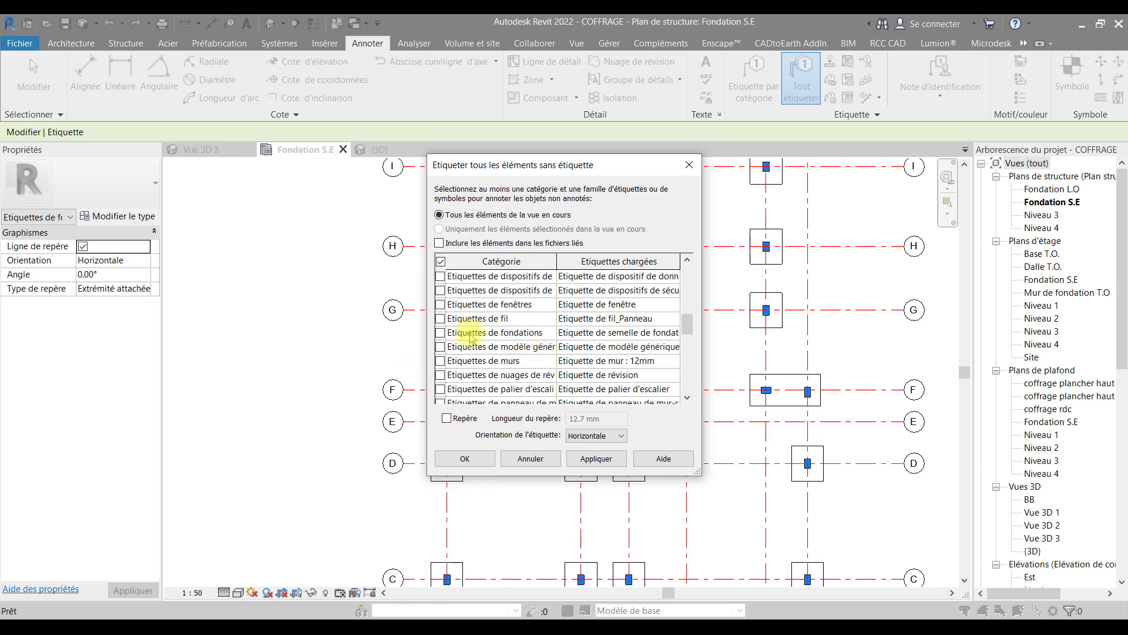
click(659, 333)
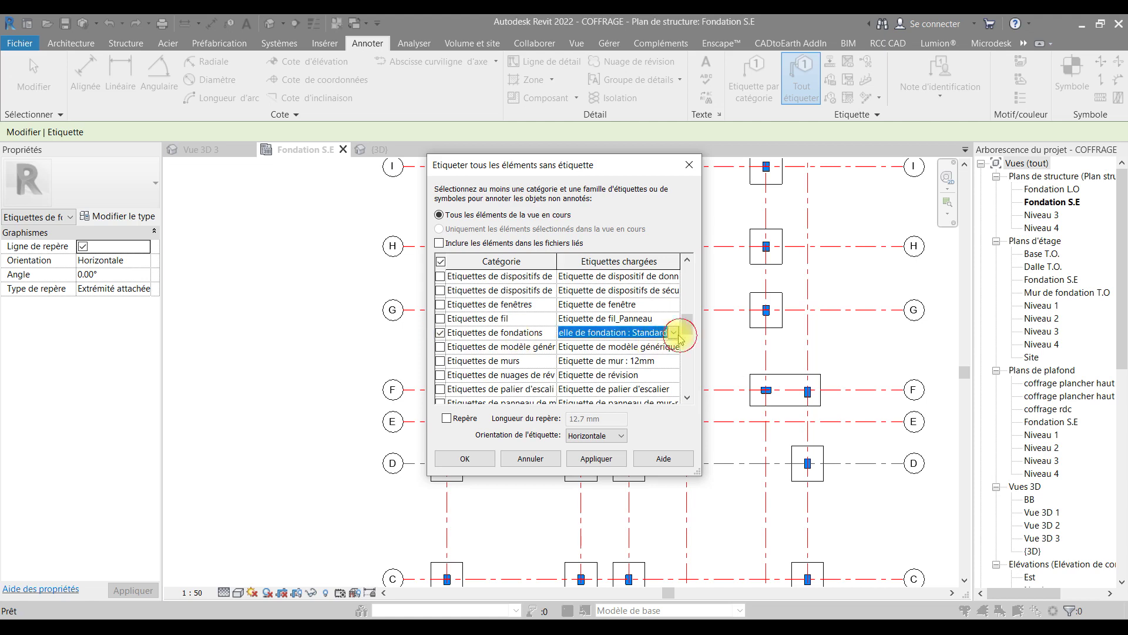
click(674, 333)
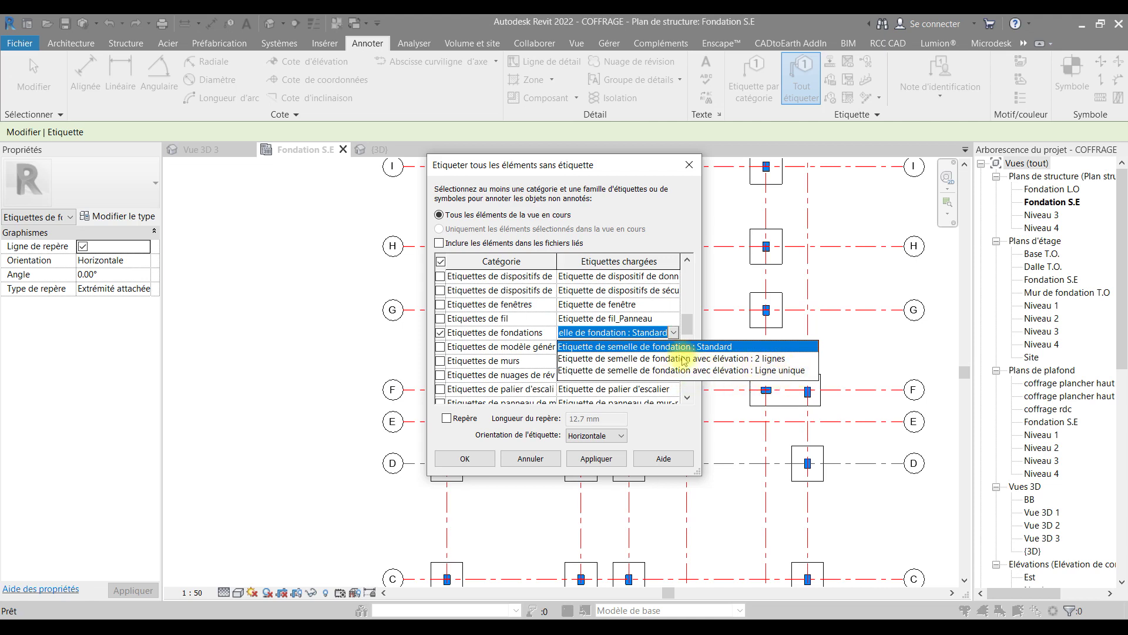
click(674, 335)
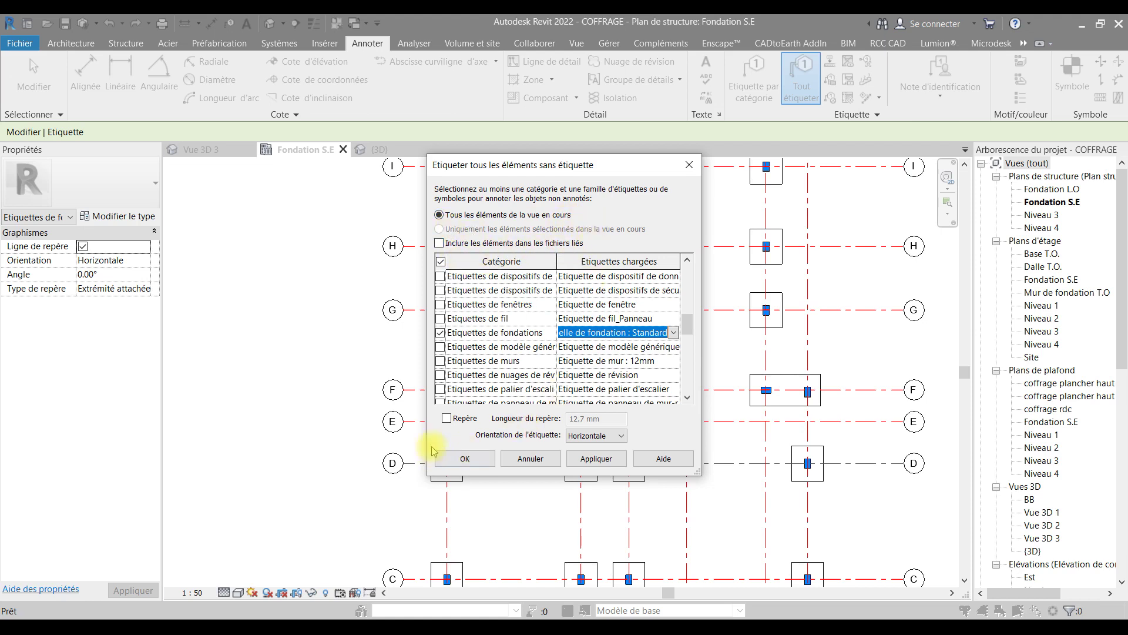
click(447, 418)
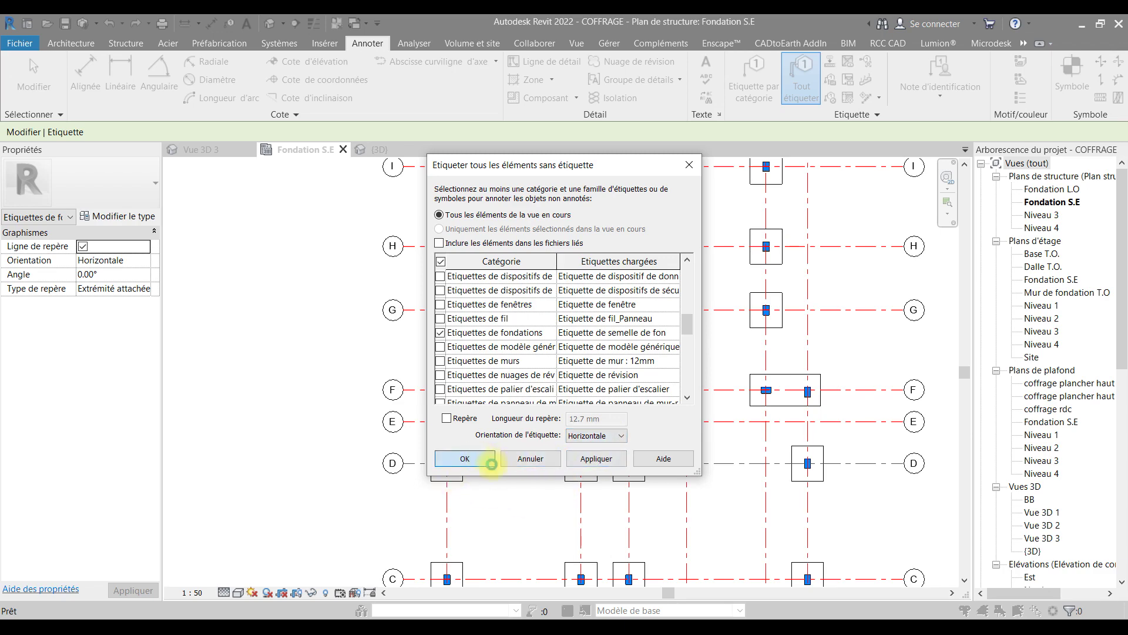
click(491, 465)
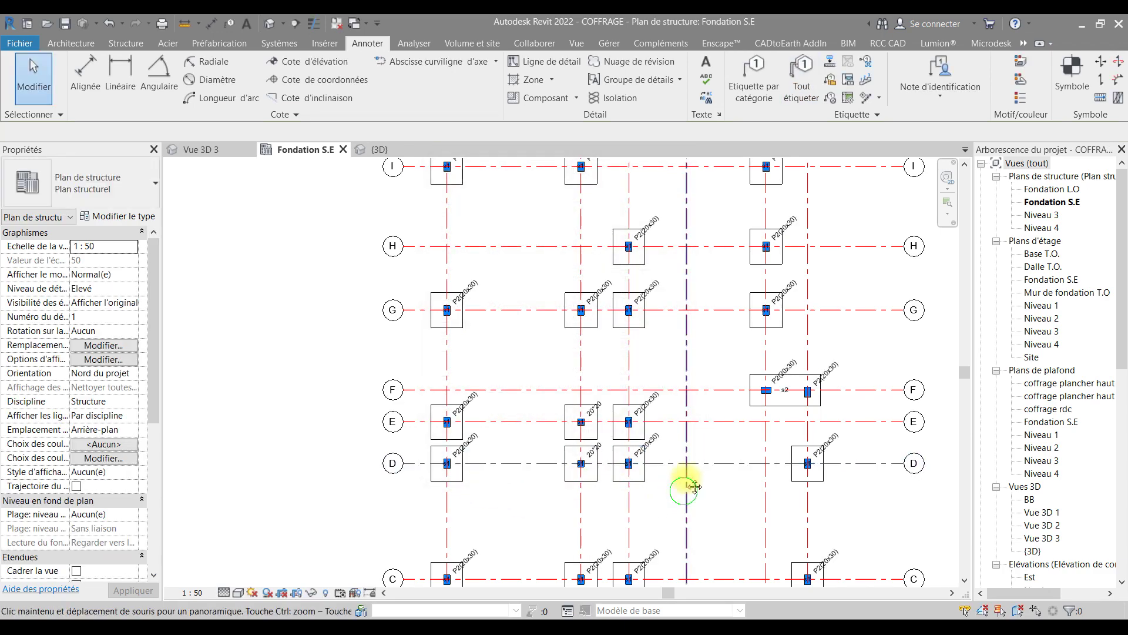
- Examine the column and footing tags placed across the grid of the foundation plan
middle_drag(693, 487, 689, 442)
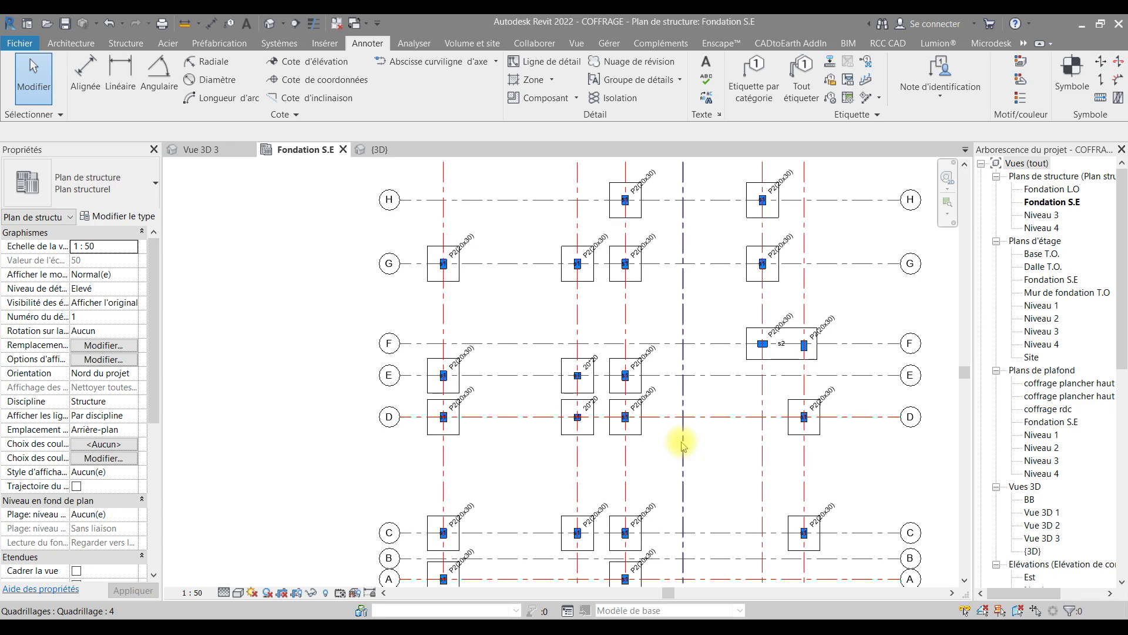
scroll(443, 383, up, 5)
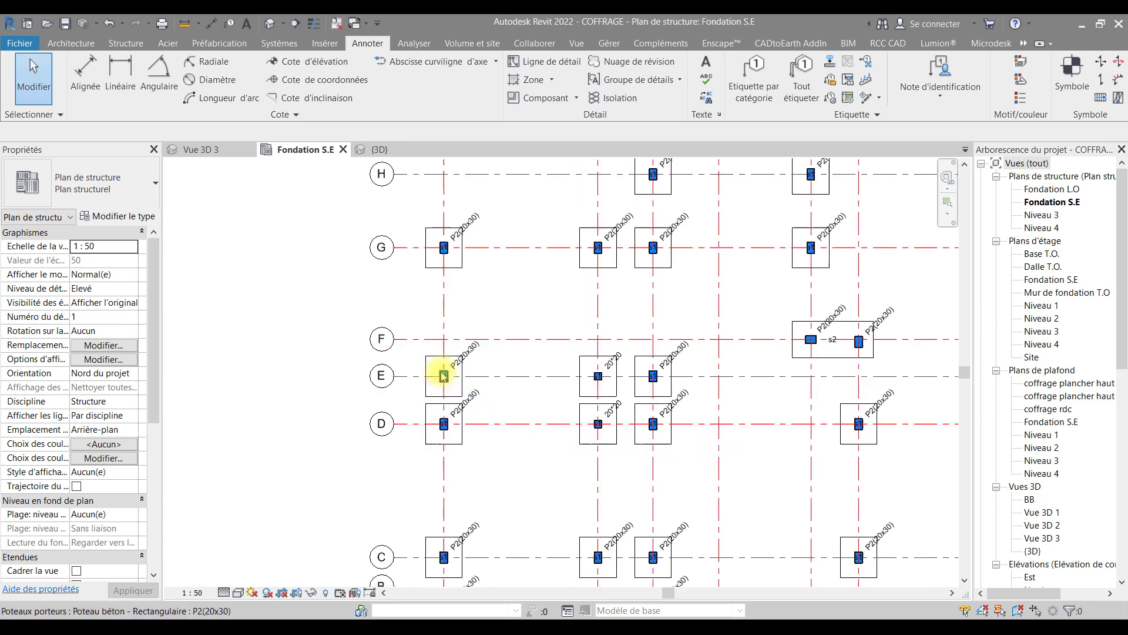
scroll(446, 391, down, 5)
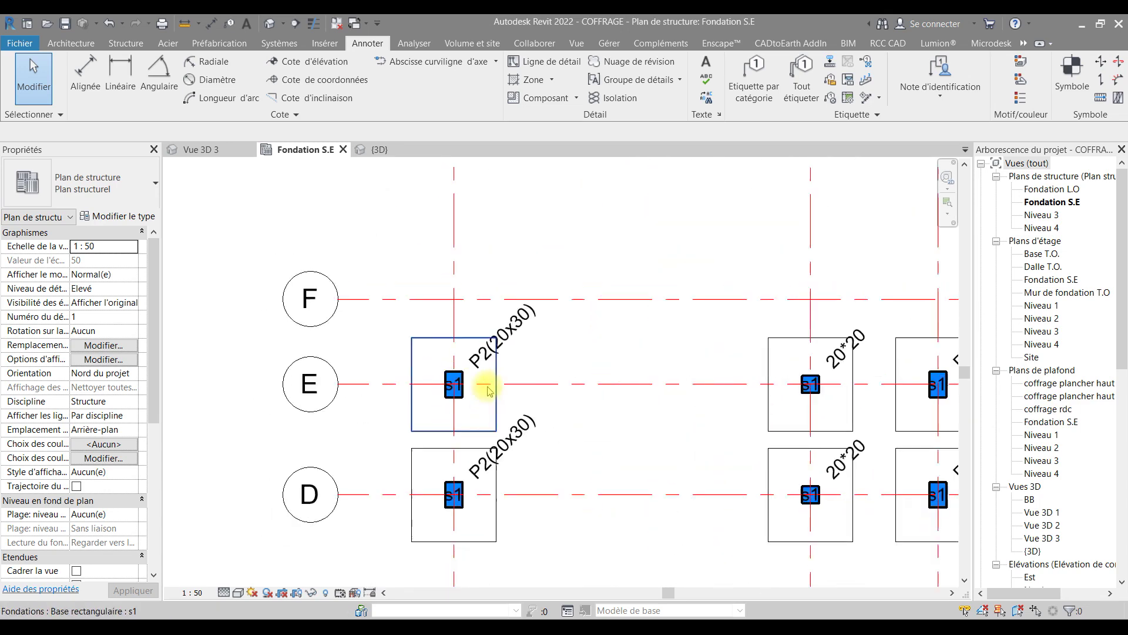
scroll(633, 419, up, 4)
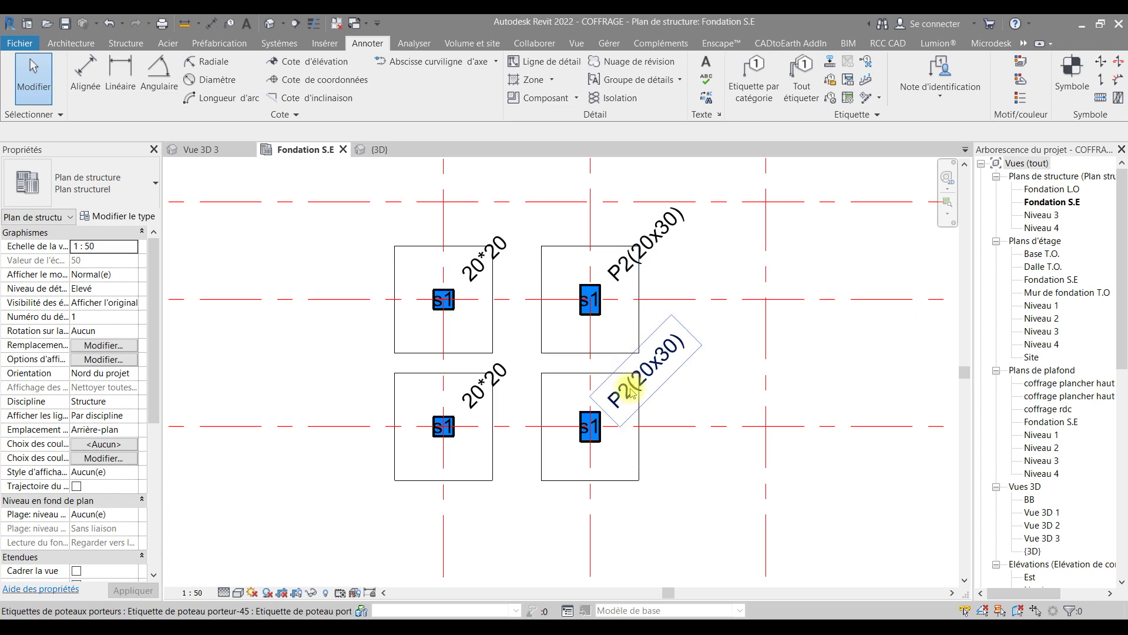
scroll(441, 346, down, 3)
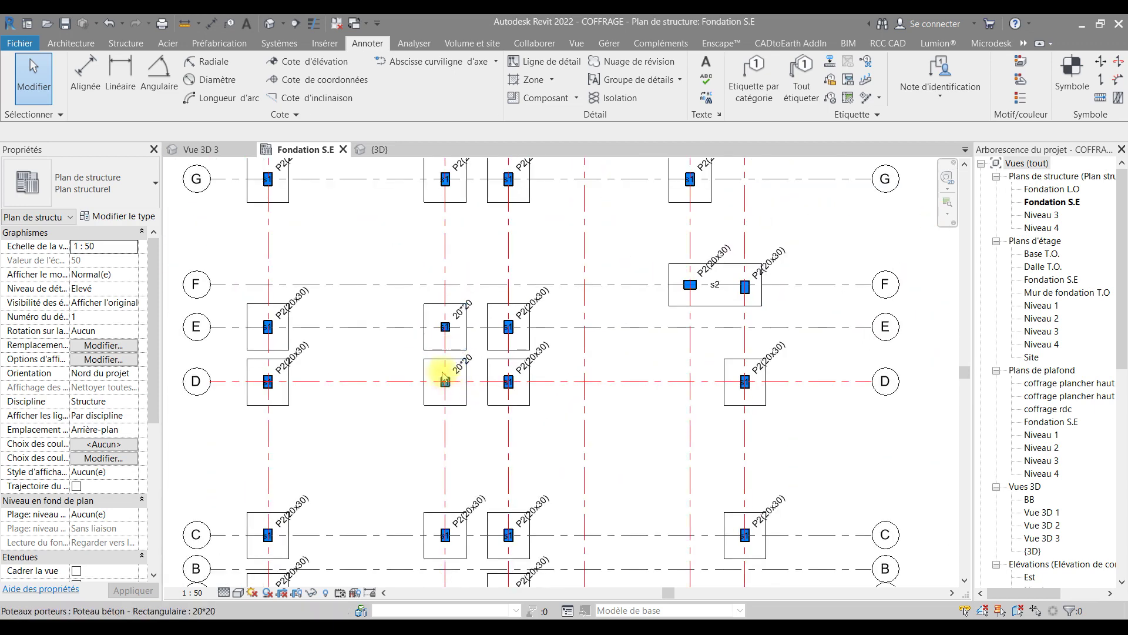
middle_drag(361, 467, 516, 409)
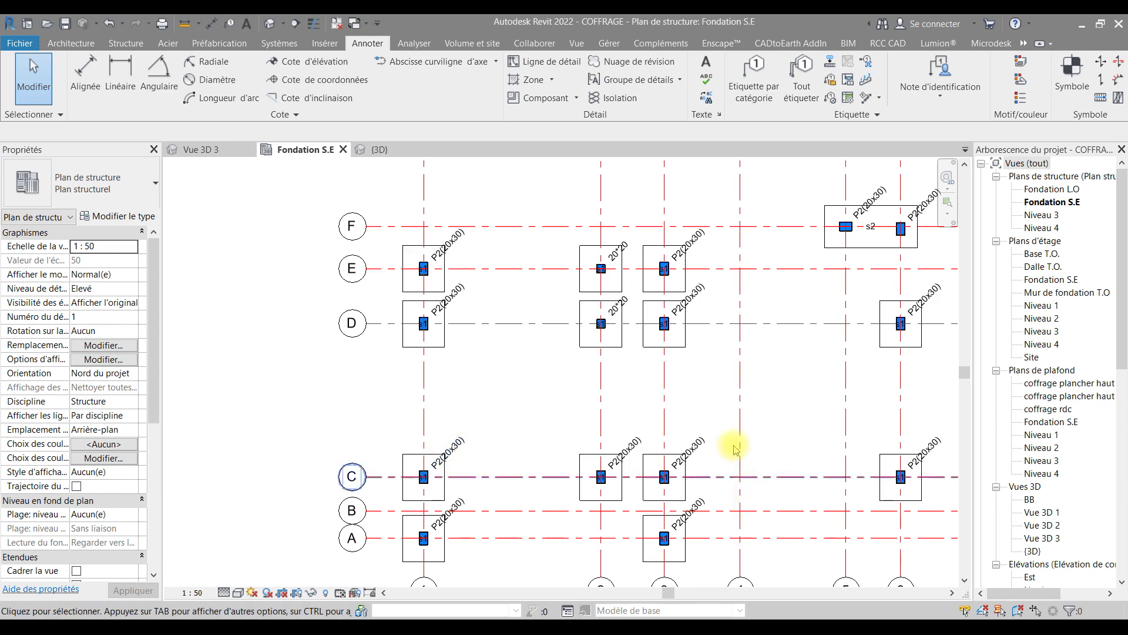
scroll(740, 445, down, 2)
middle_drag(740, 445, 648, 528)
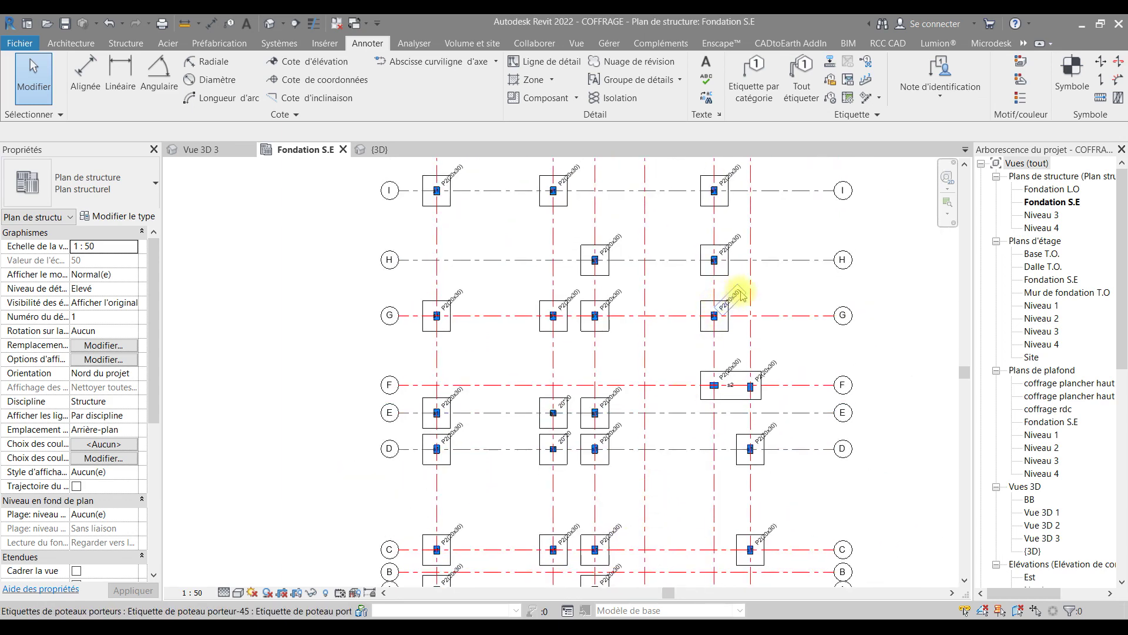
- Change the text colour of the structural column tags to red by modifying their tag family
scroll(605, 406, up, 3)
click(608, 402)
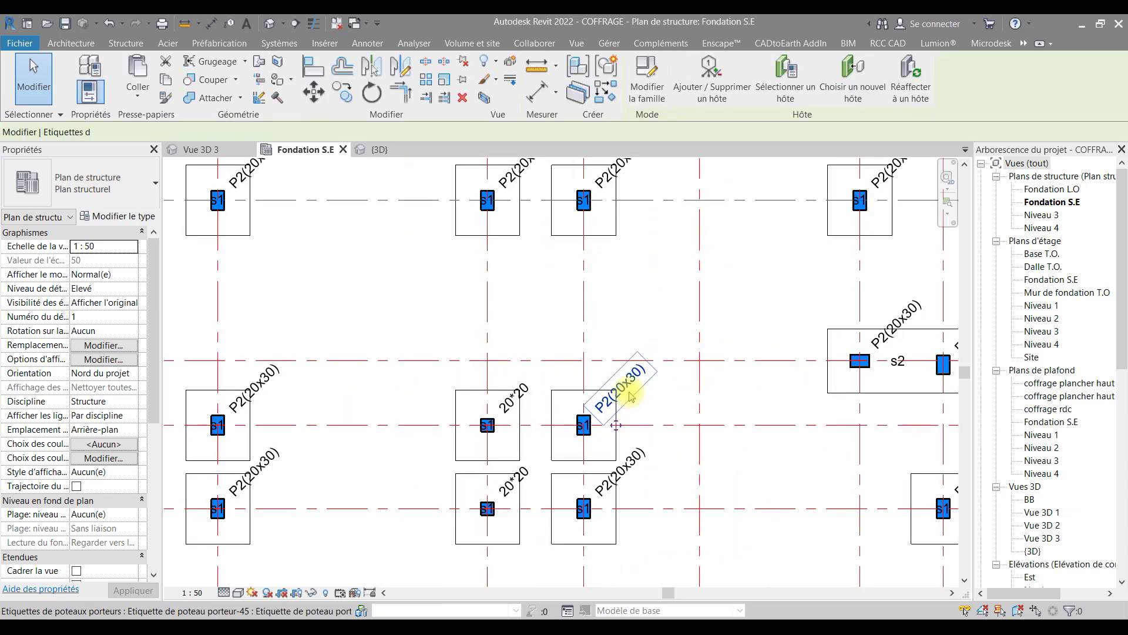
click(305, 280)
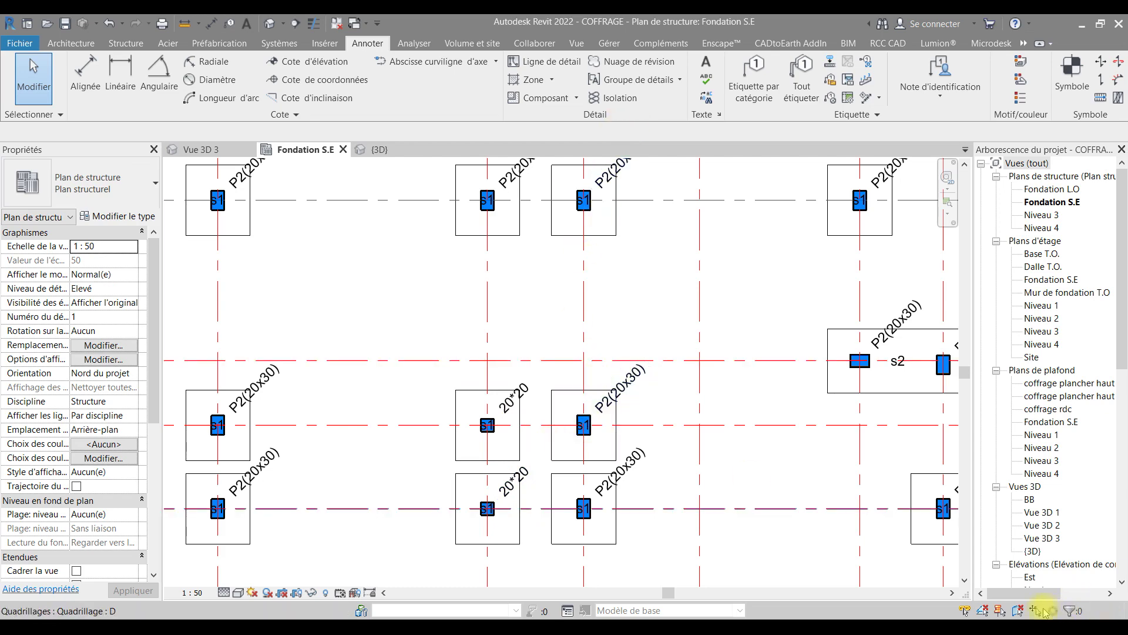
click(633, 379)
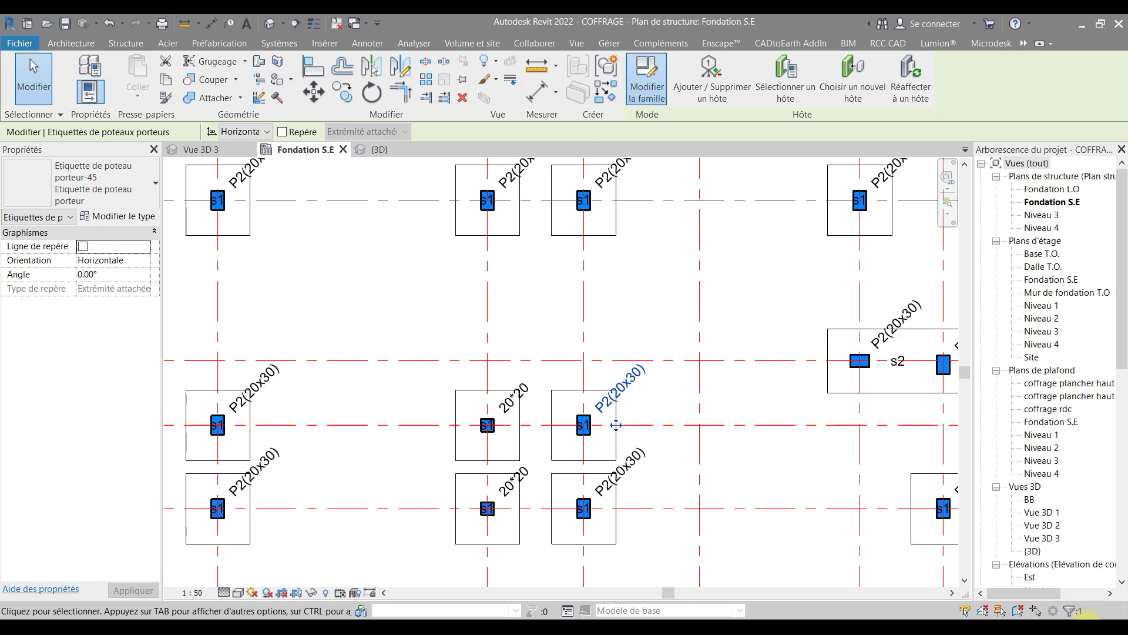
key(Escape)
click(1065, 611)
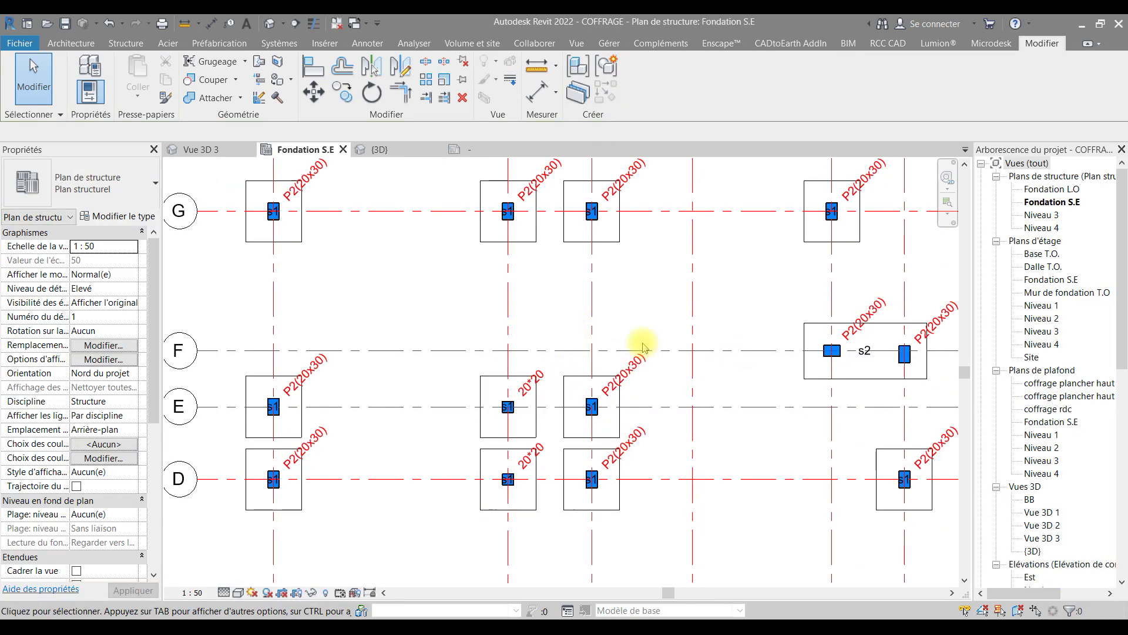
- Select the s1 footing tag on the 20*20 column at axis D, filtering the selection to Etiquettes de fondations only
middle_drag(650, 423, 756, 319)
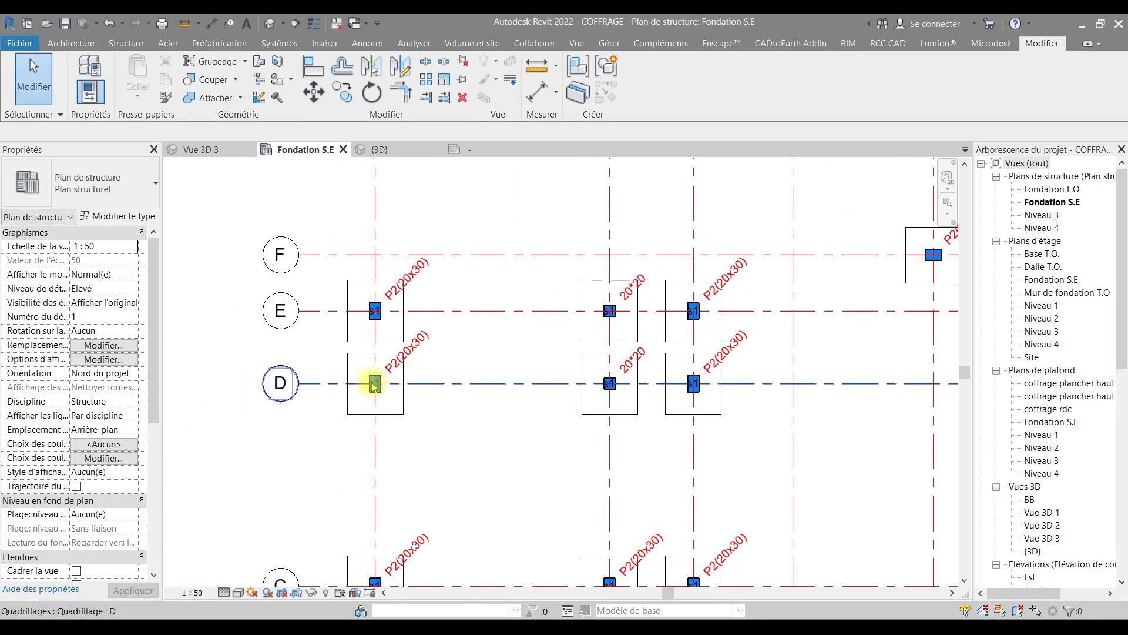
scroll(396, 376, up, 3)
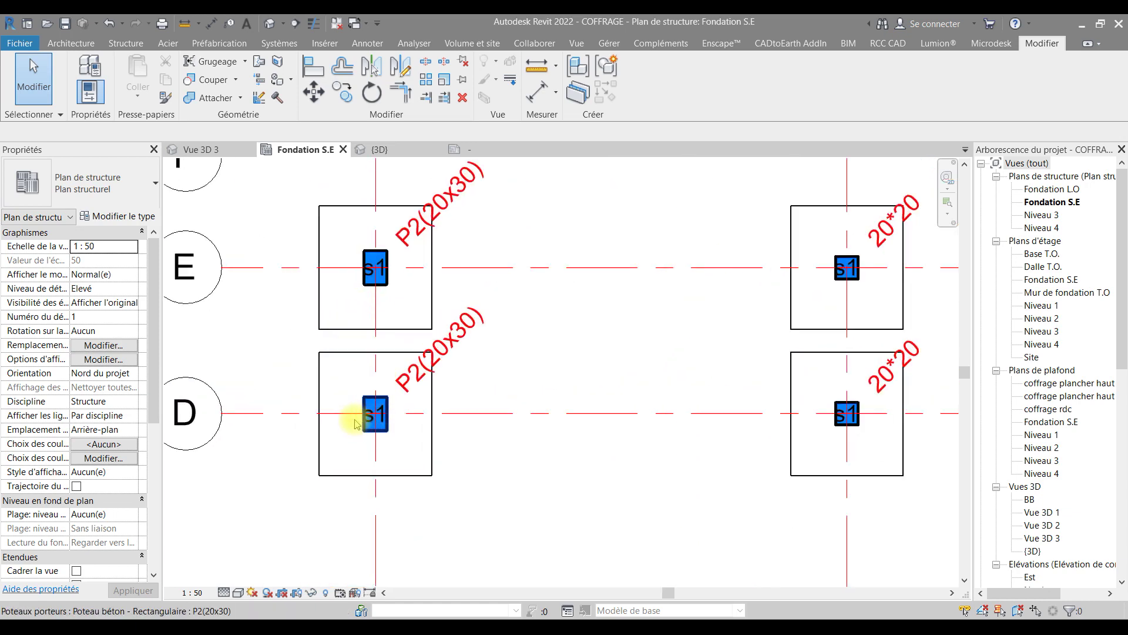
scroll(856, 404, up, 3)
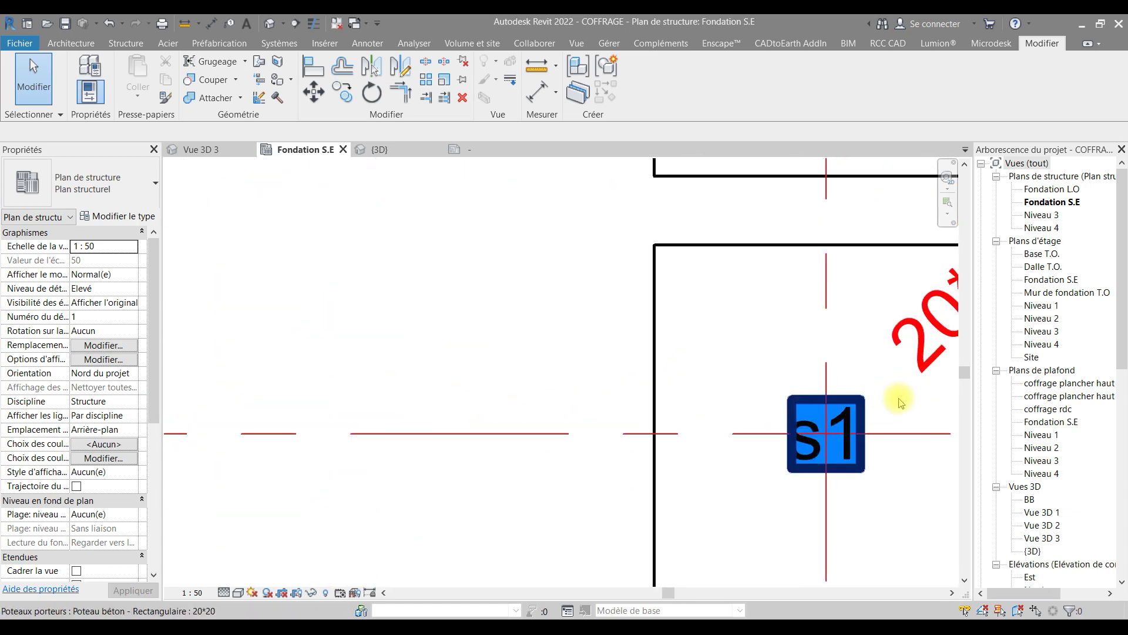
drag(887, 398, 810, 431)
click(643, 88)
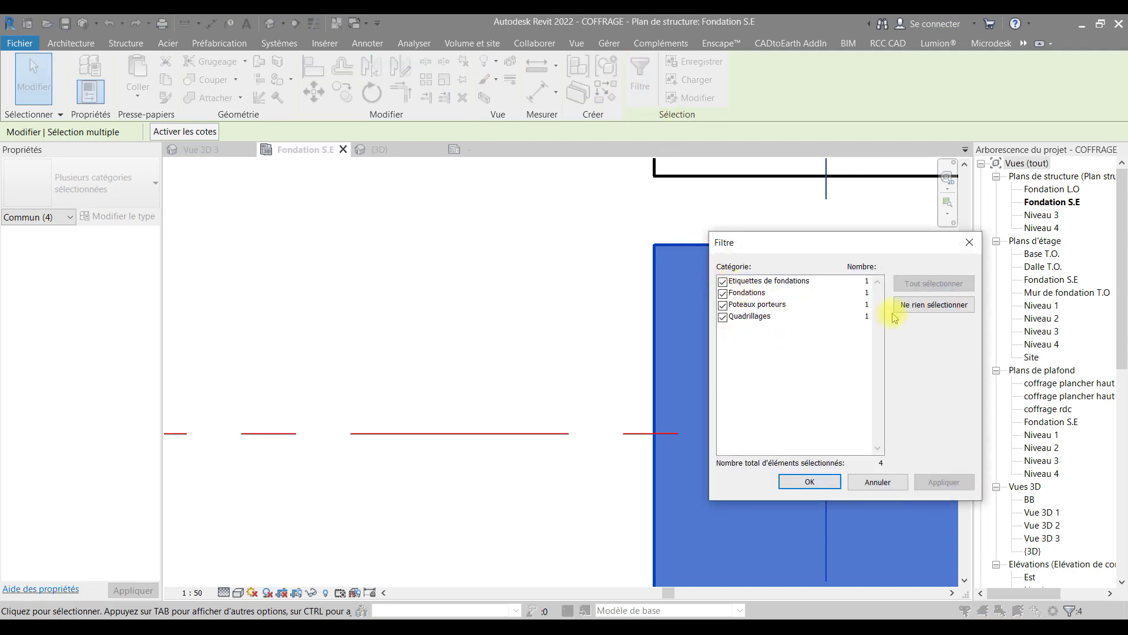
click(909, 305)
click(723, 283)
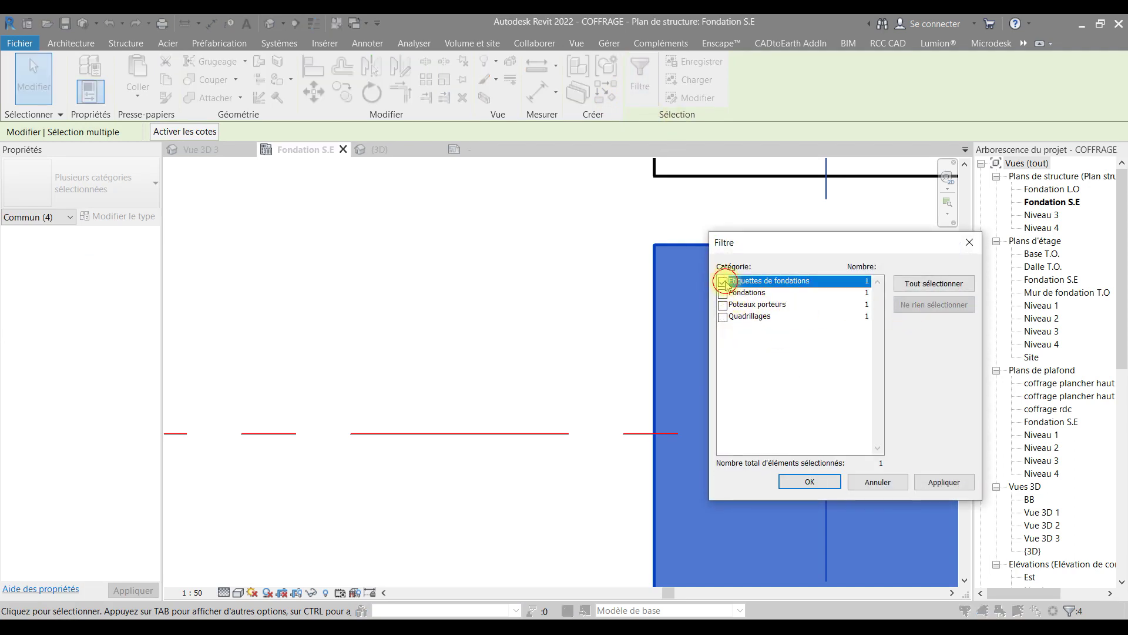
click(810, 482)
- Select all instances of this footing tag visible in the view and move them together to the left of their columns
scroll(706, 353, down, 5)
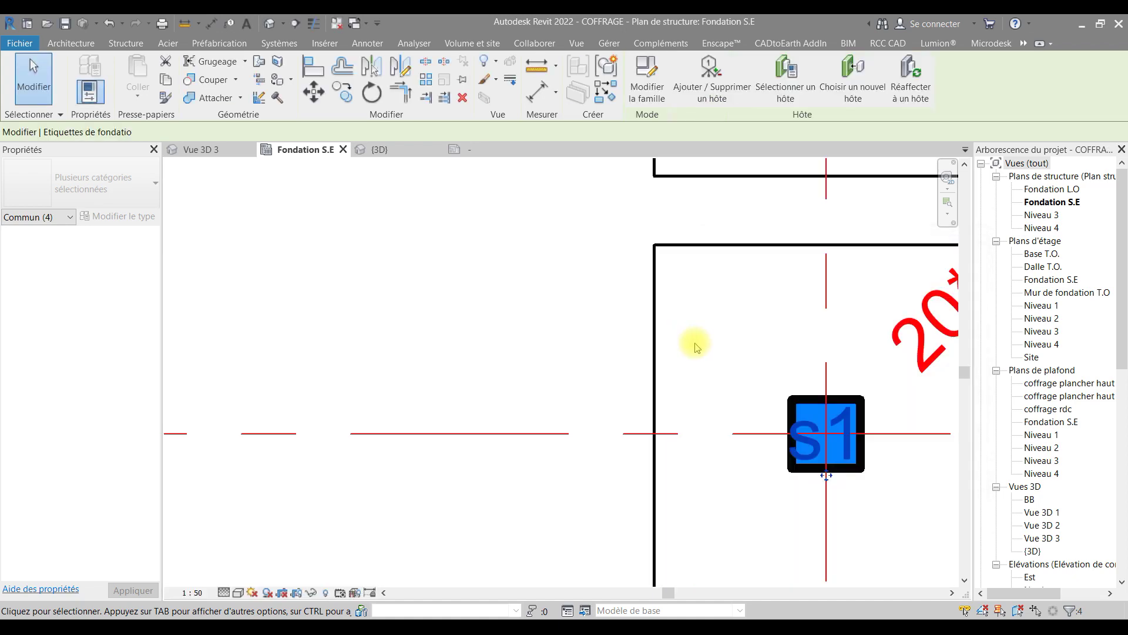
right_click(736, 374)
mouse_move(876, 224)
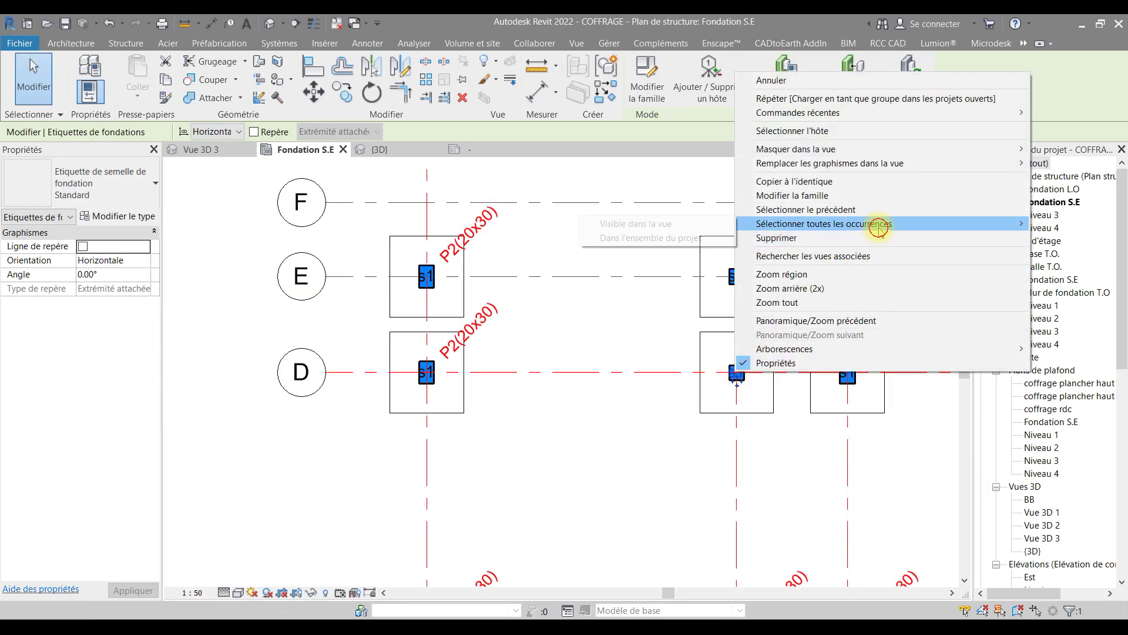
click(645, 224)
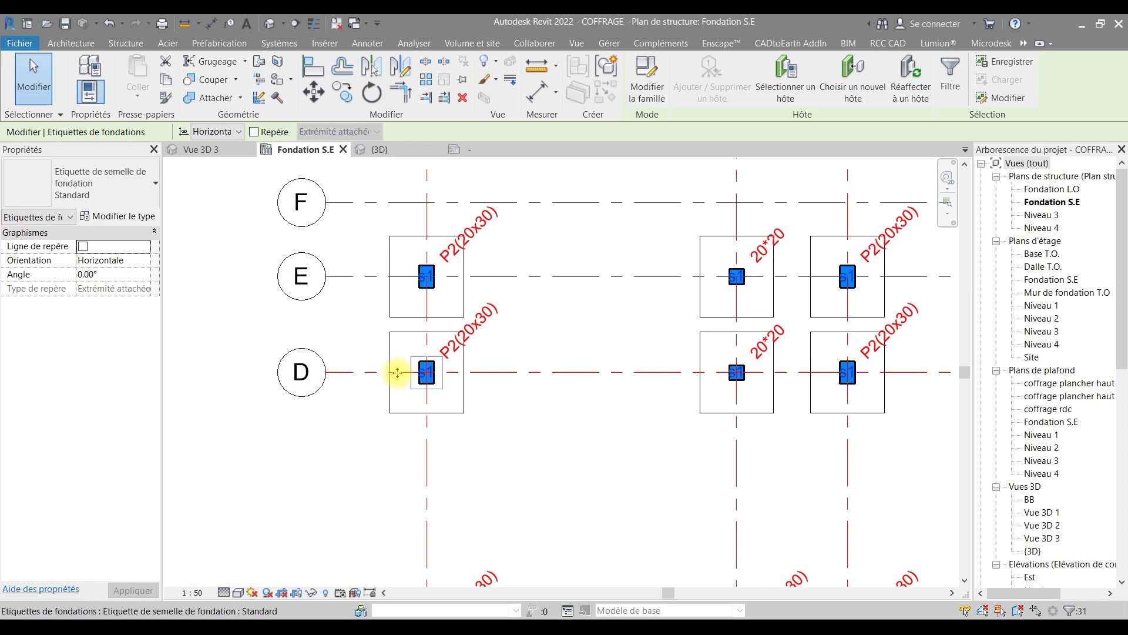
drag(410, 372, 410, 372)
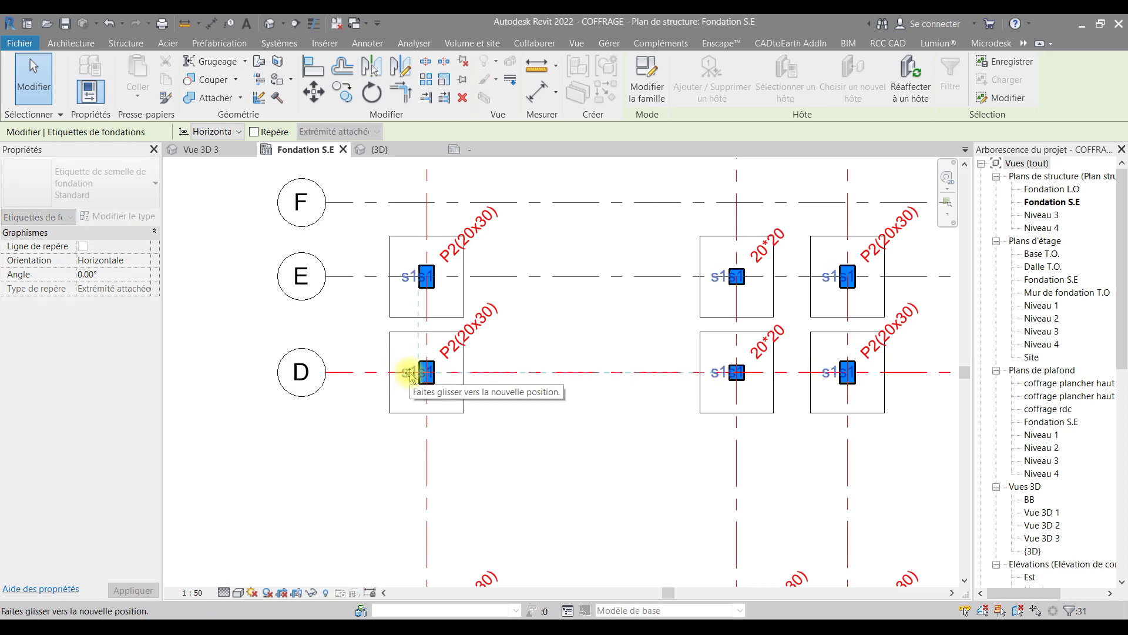
click(588, 421)
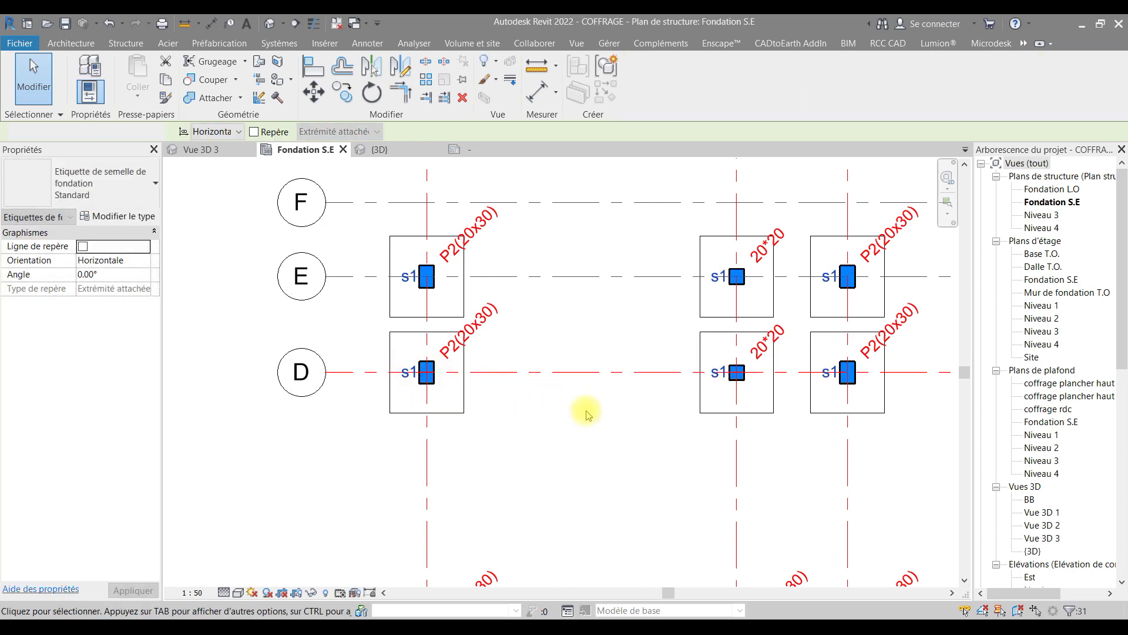
- Move the s2 footing tag midway between the two columns of the combined footing on axis F
scroll(646, 423, down, 3)
scroll(729, 438, up, 1)
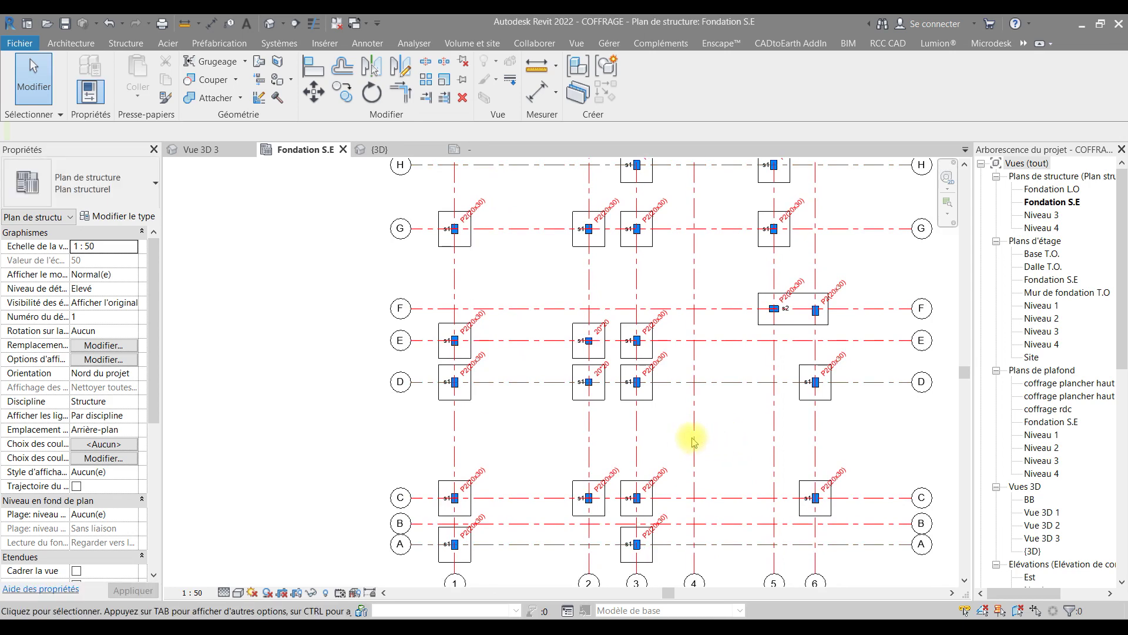
middle_drag(760, 253, 749, 276)
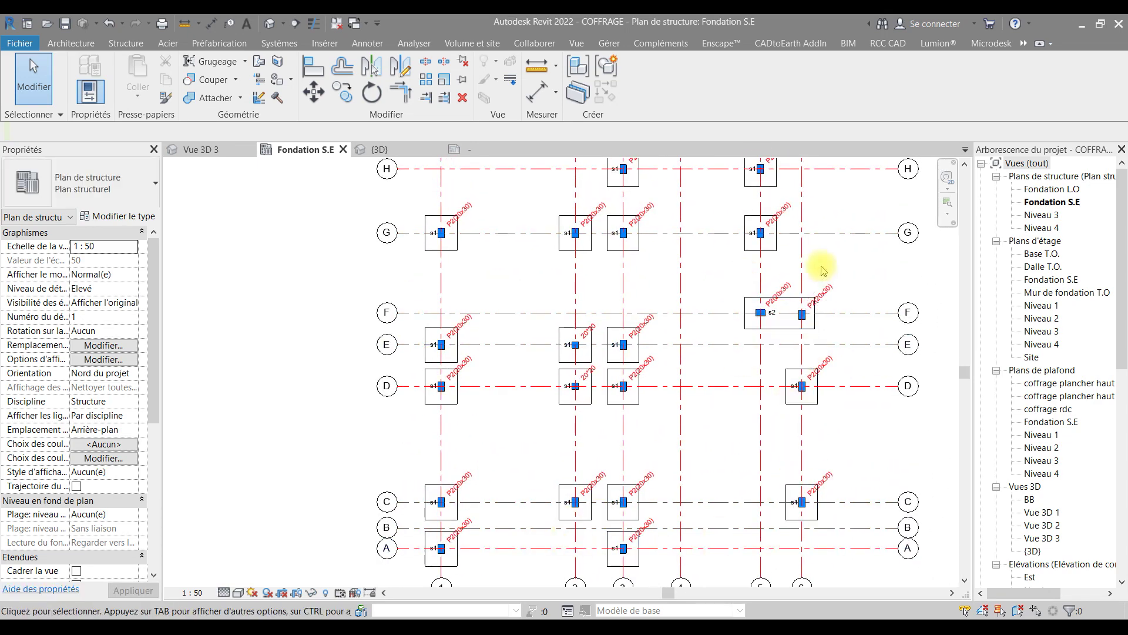
scroll(814, 299, up, 3)
scroll(805, 316, up, 4)
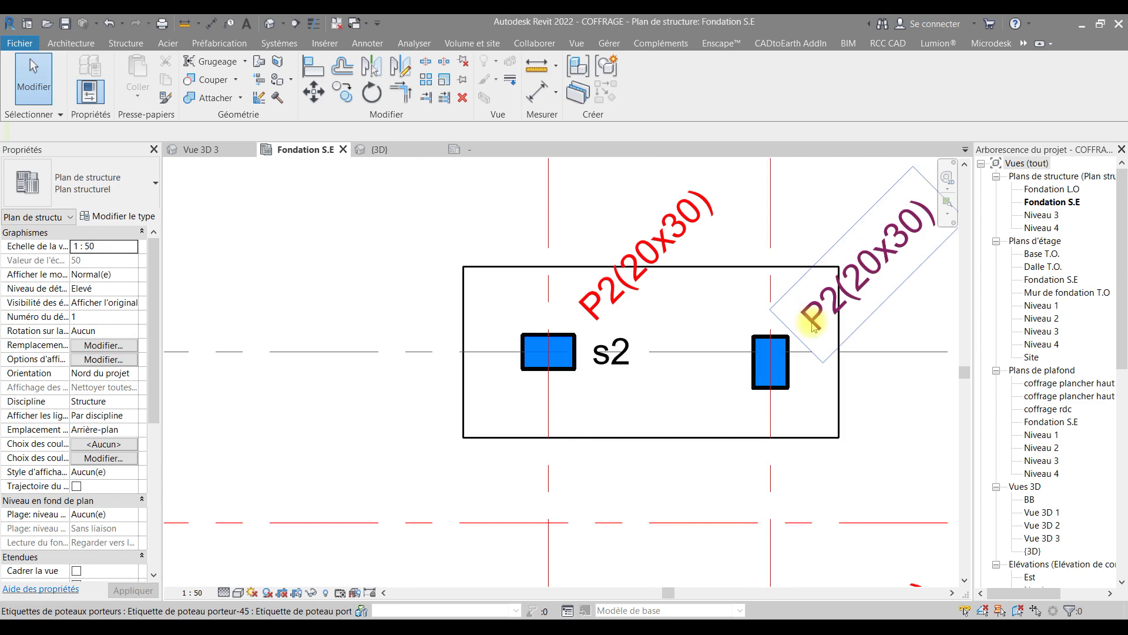
click(611, 369)
drag(611, 369, 663, 370)
click(680, 491)
- Start an aligned dimension and open the type properties of the Diagonale - Arial 2.5 mm style
scroll(688, 470, down, 5)
scroll(692, 460, down, 2)
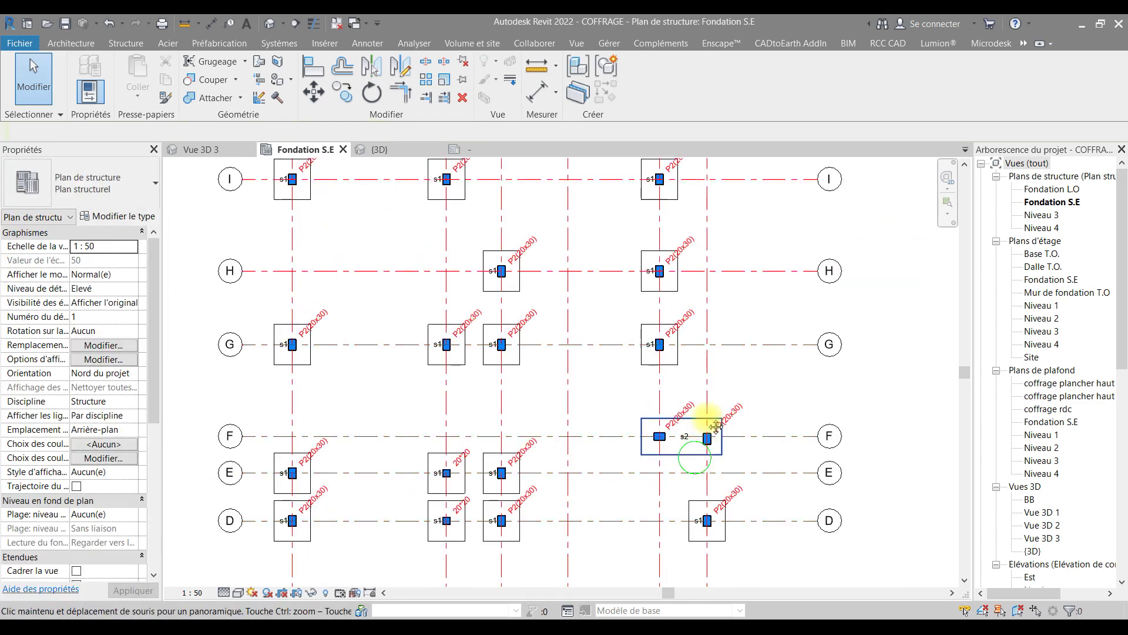
middle_drag(700, 434, 725, 245)
scroll(718, 298, down, 3)
middle_drag(724, 360, 718, 432)
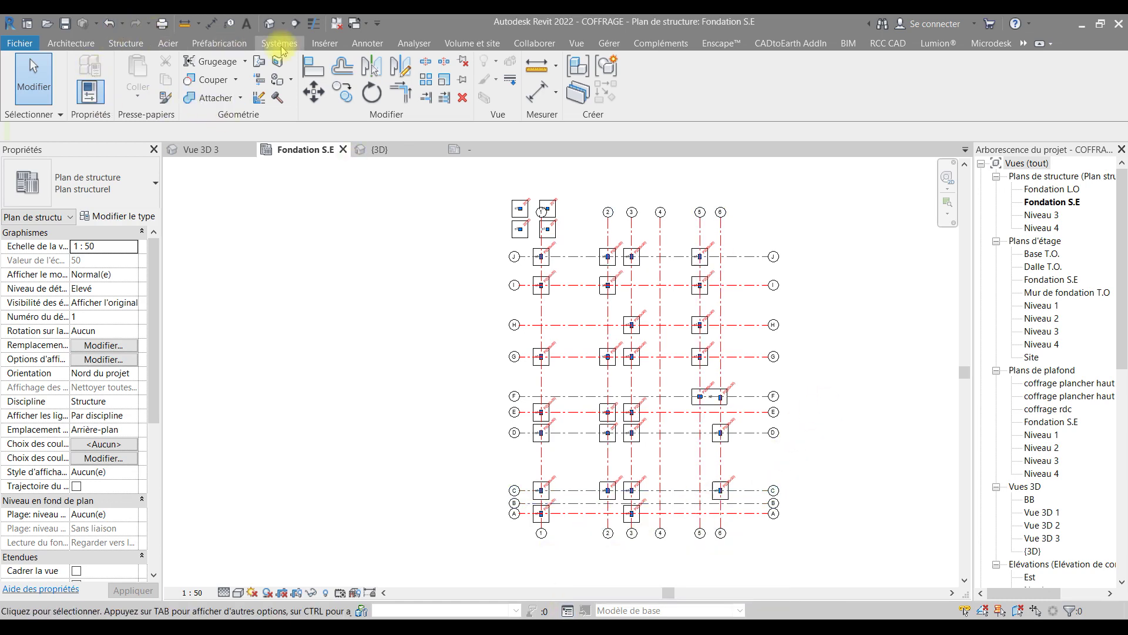
click(368, 43)
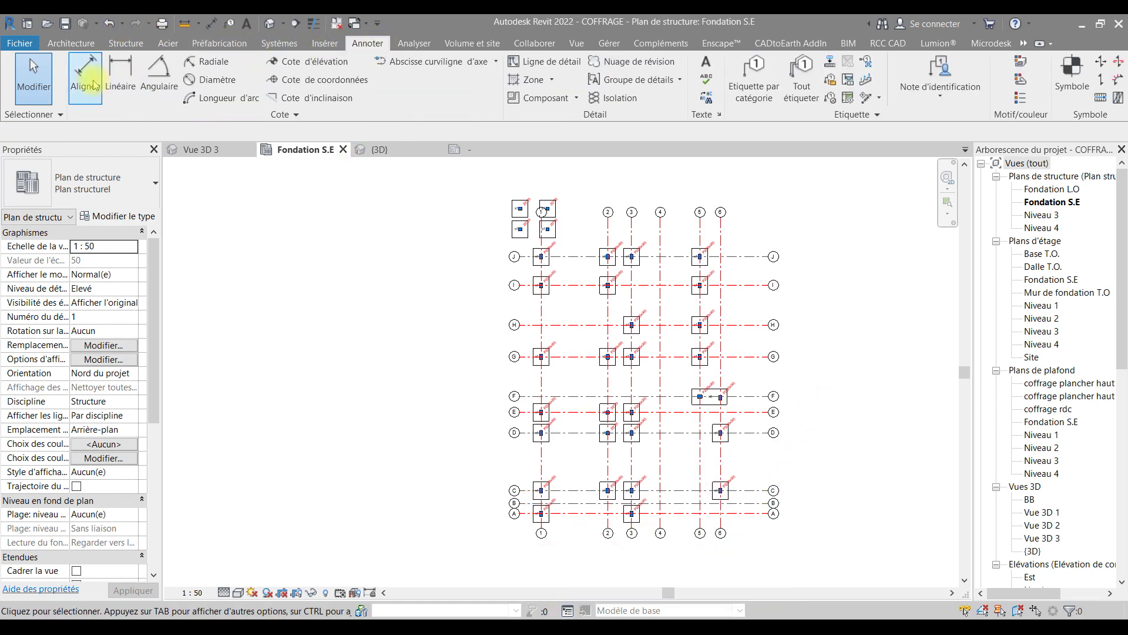
click(88, 69)
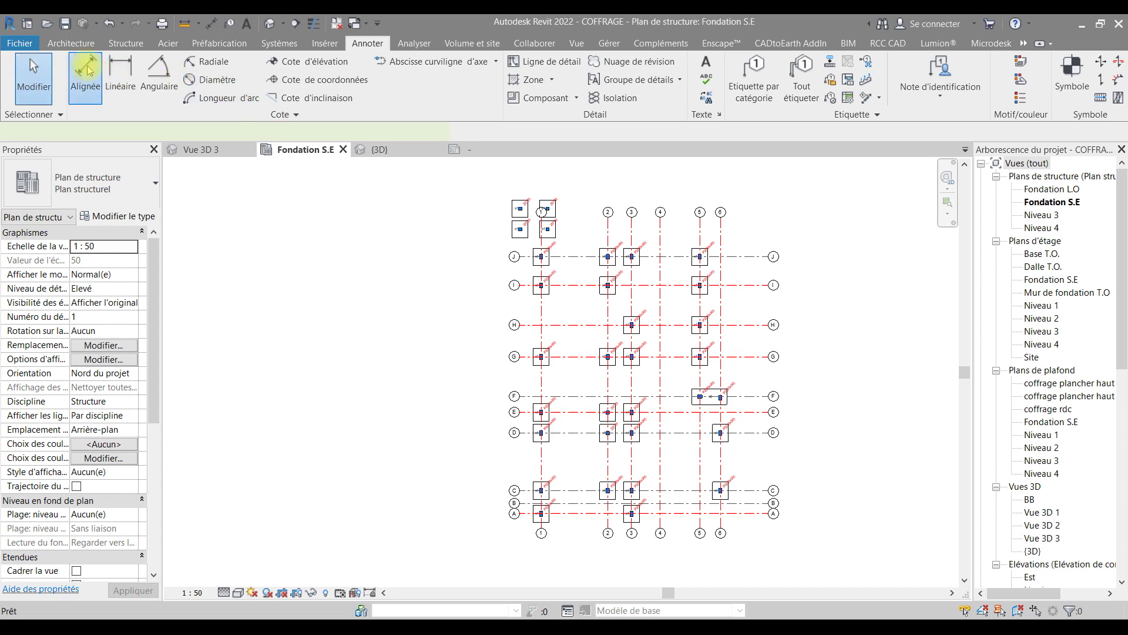
click(116, 217)
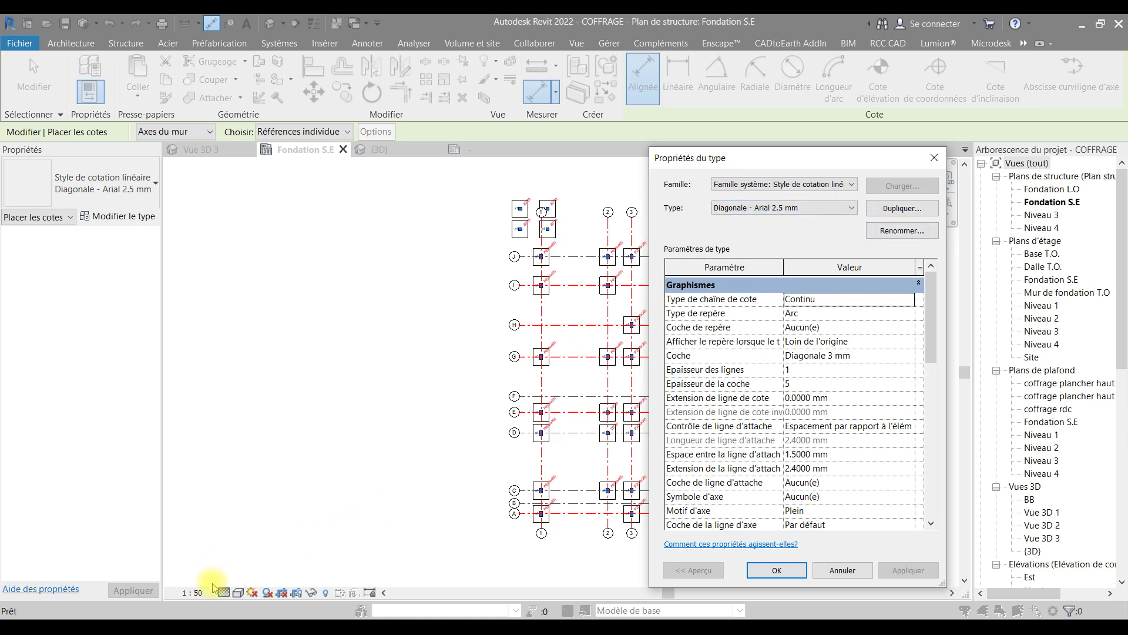
- Examine the dimension style's graphics, text and unit parameters, including the options for Type de chaîne de cote
scroll(753, 406, down, 5)
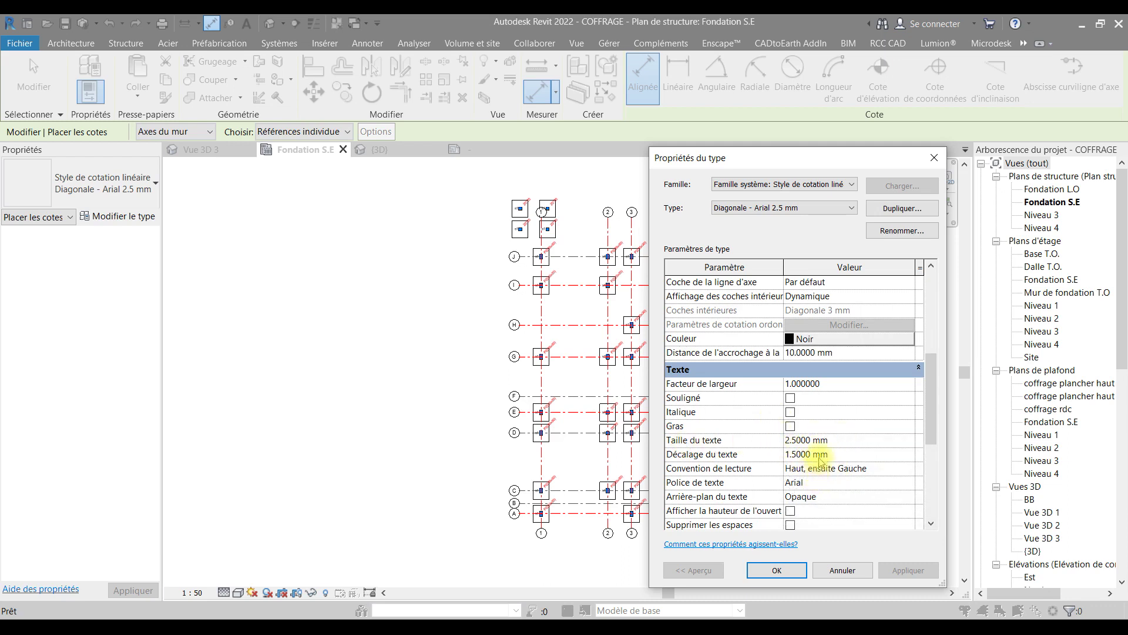
scroll(844, 427, up, 3)
scroll(846, 376, down, 4)
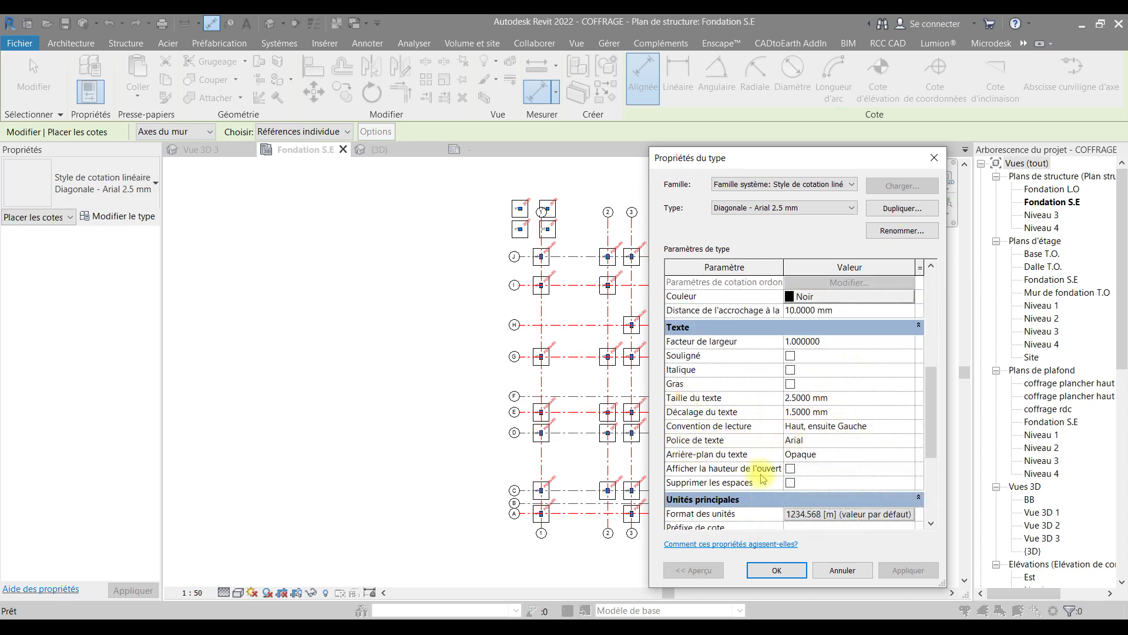
scroll(813, 367, down, 3)
scroll(894, 392, down, 2)
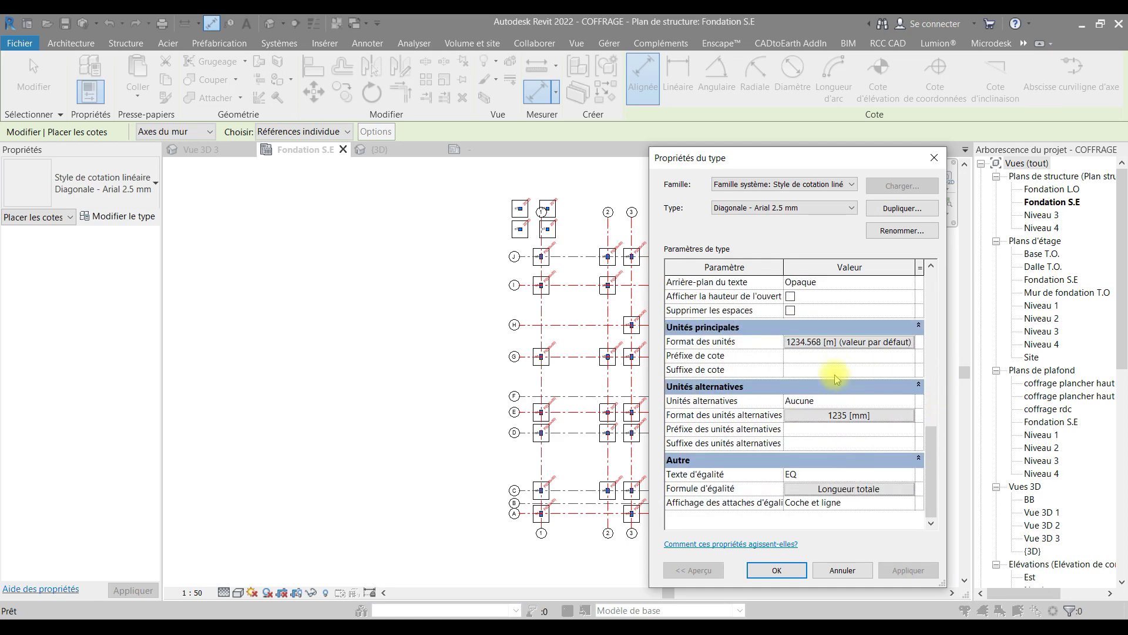
scroll(839, 365, up, 7)
scroll(839, 365, up, 2)
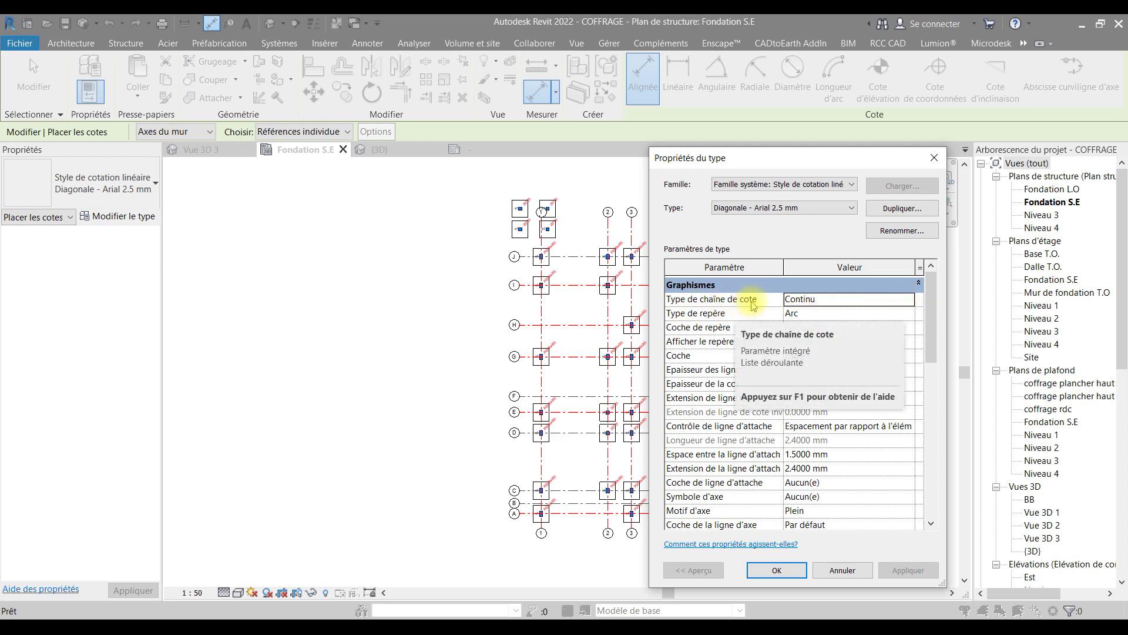
click(910, 299)
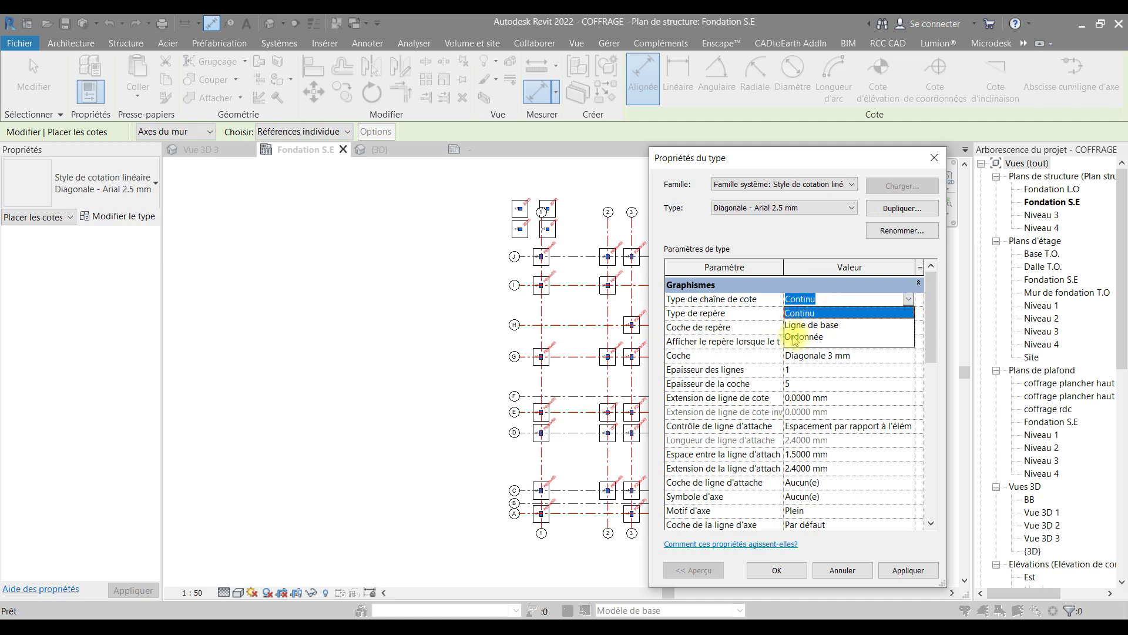
click(869, 294)
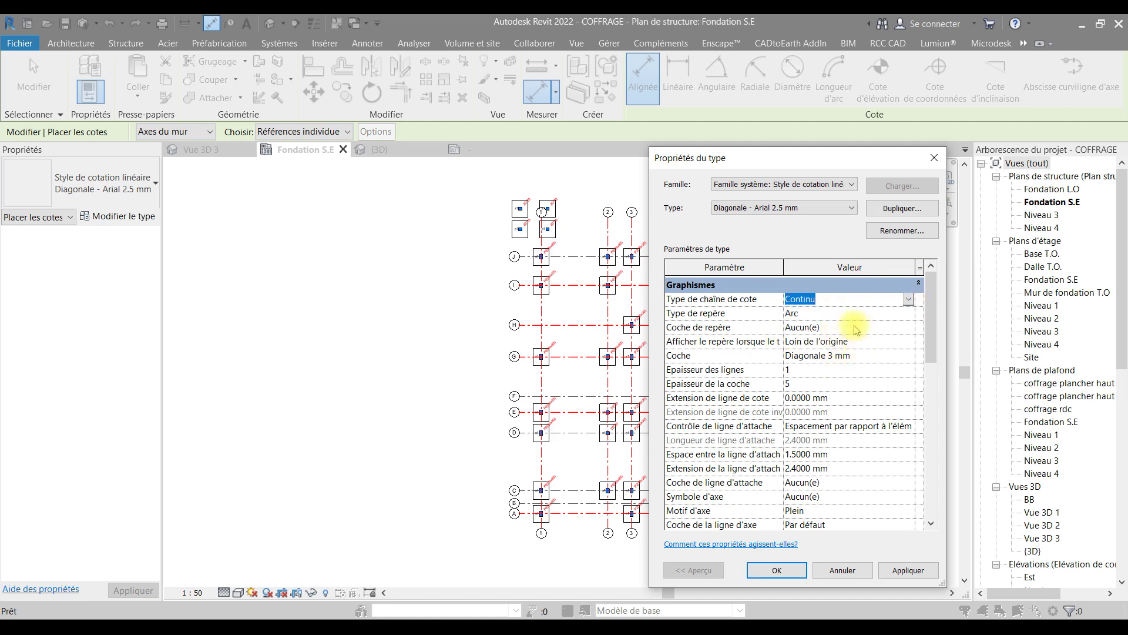
- Duplicate the Diagonale - Arial 2.5 mm dimension type under the name c and accept its properties
click(905, 231)
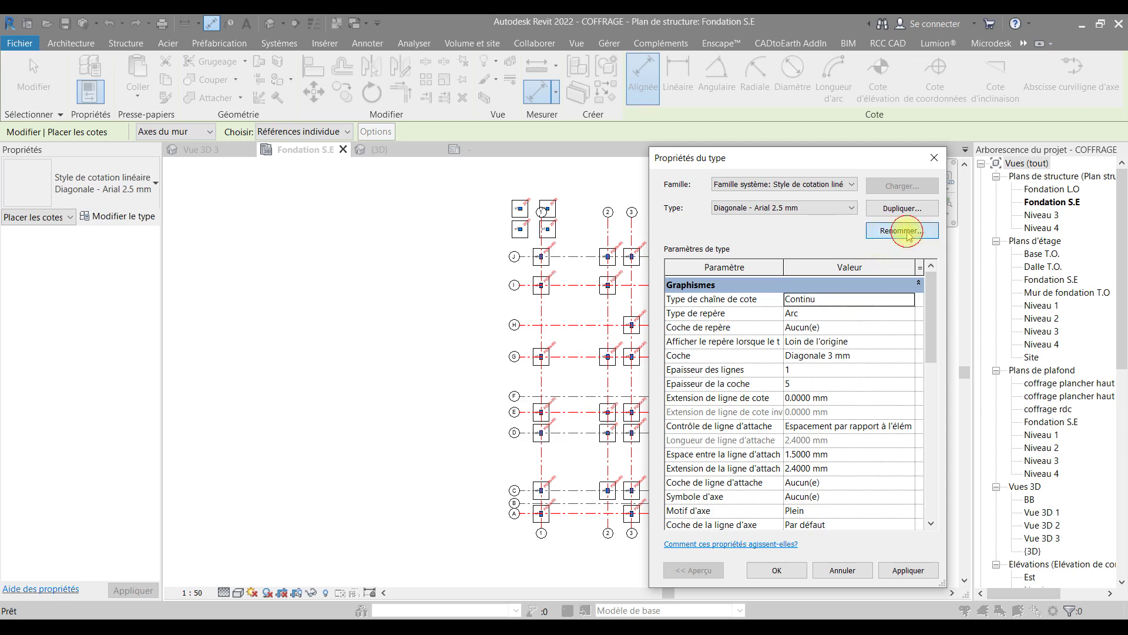
click(980, 433)
click(902, 208)
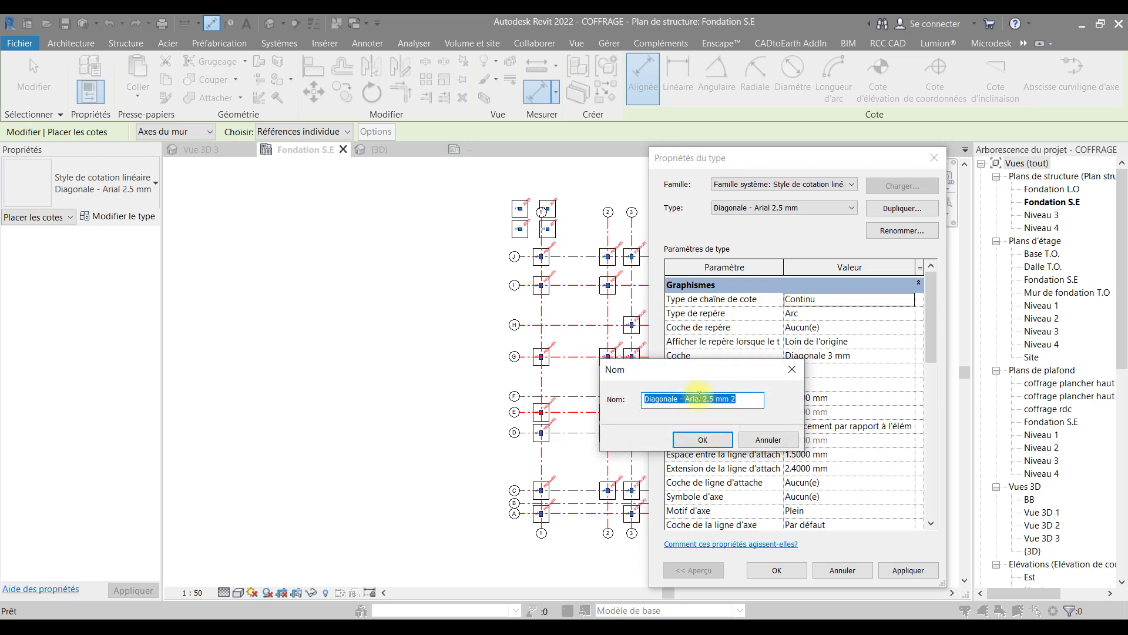
text(c)
click(701, 438)
key(Return)
- Place a continuous aligned dimension string across grid axes A to J, between axis 6 and the lettered grid bubbles
mouse_move(580, 534)
middle_down()
mouse_move(597, 559)
mouse_move(583, 551)
middle_up()
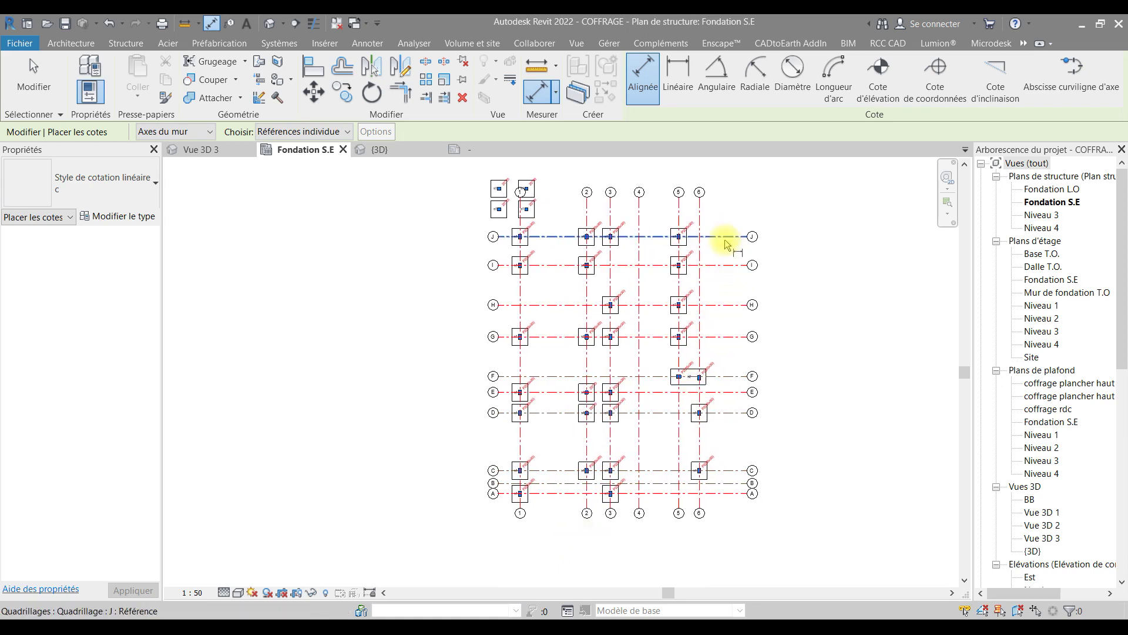
click(727, 494)
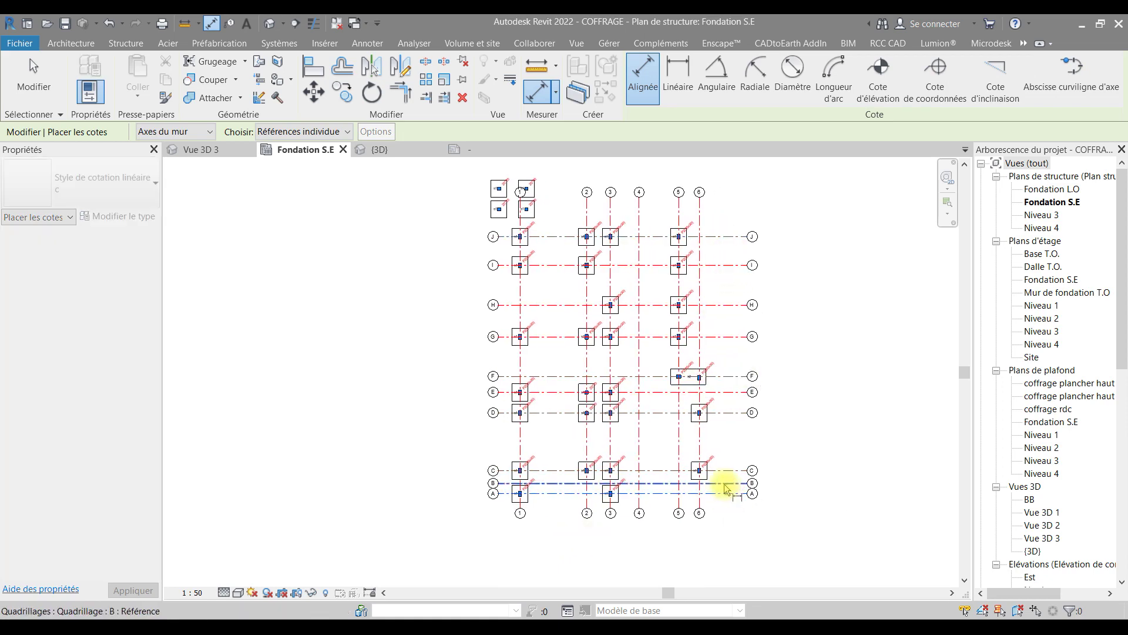
scroll(727, 493, up, 5)
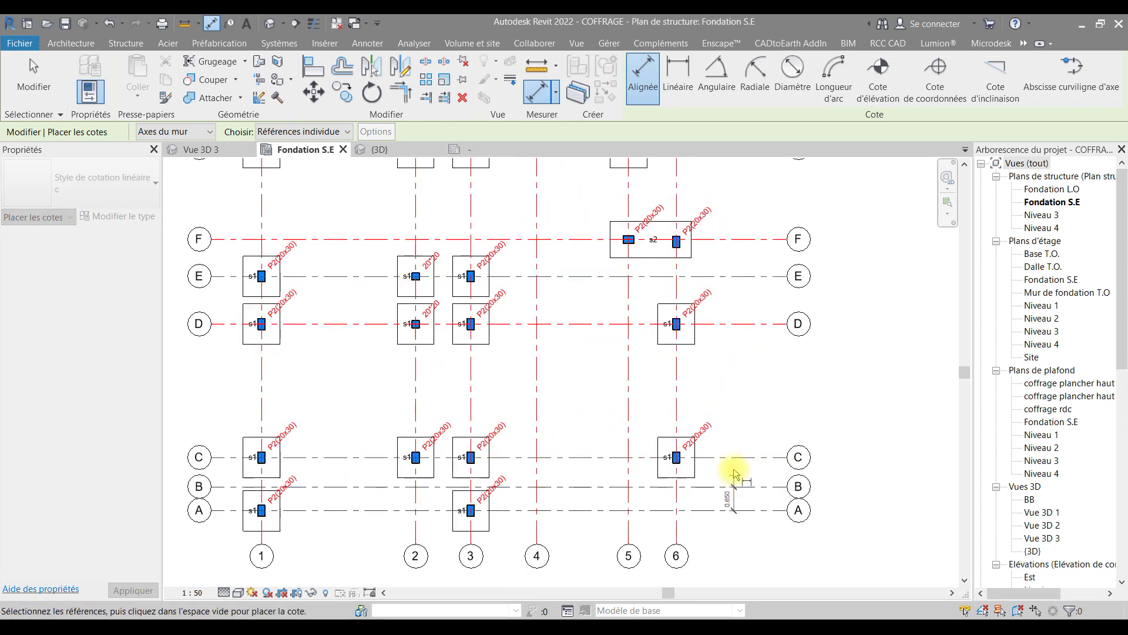
click(731, 457)
click(732, 324)
click(731, 276)
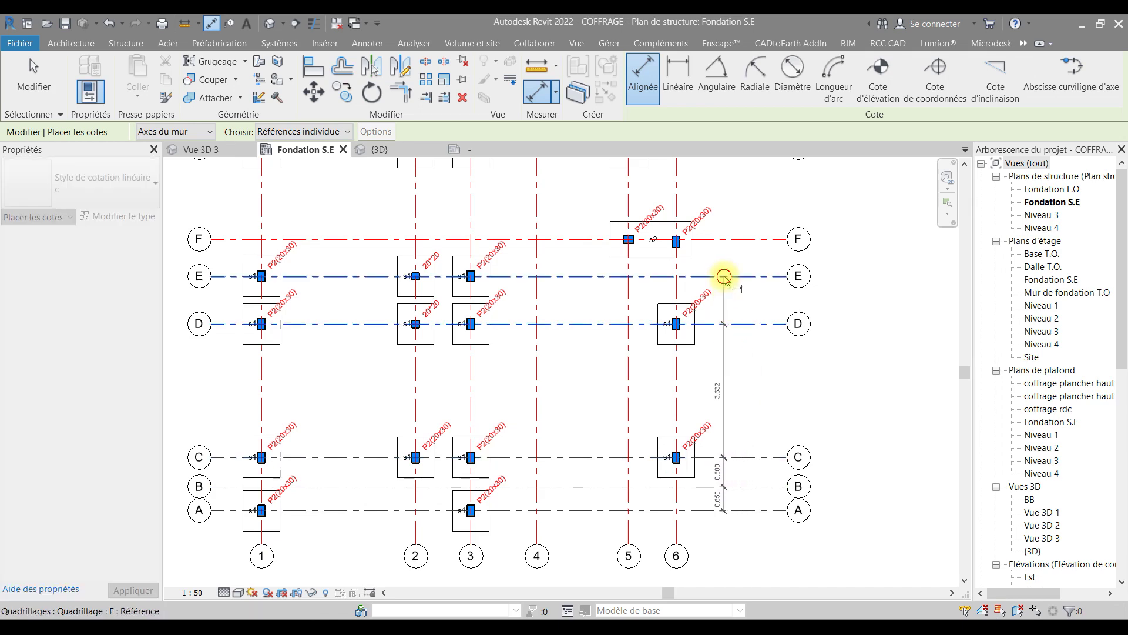
click(734, 241)
middle_drag(740, 327, 707, 549)
click(710, 369)
click(707, 296)
click(710, 206)
middle_drag(699, 276, 693, 349)
click(677, 325)
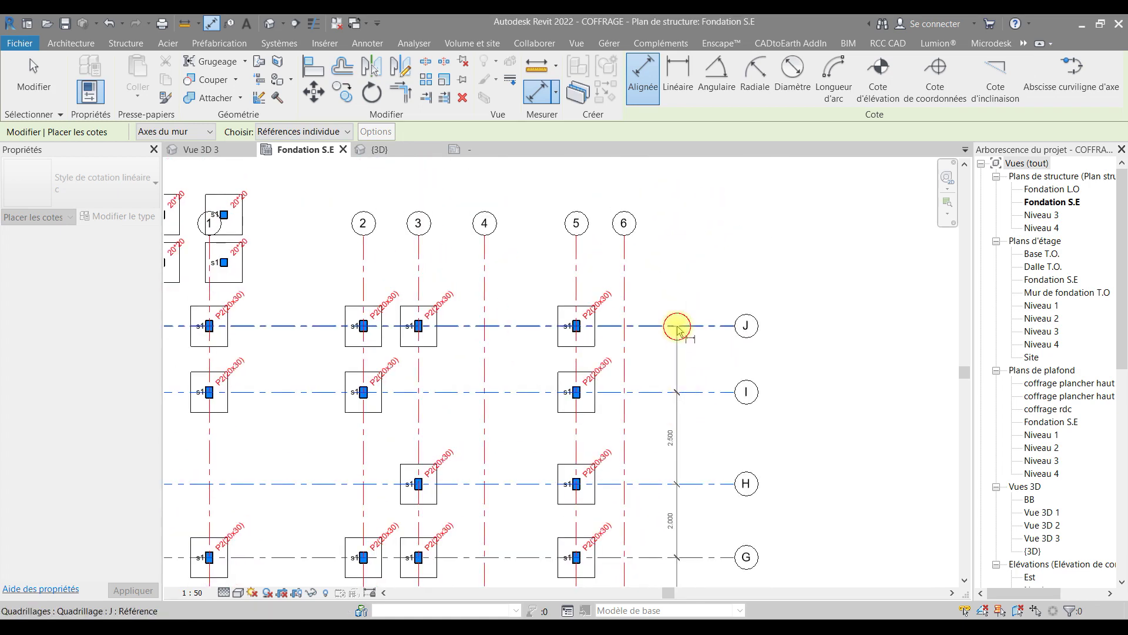
click(678, 245)
- Place a continuous aligned dimension string across grid axes 1 to 6, just above axis J
scroll(676, 245, down, 5)
middle_drag(738, 471, 823, 378)
scroll(773, 473, up, 2)
scroll(549, 244, up, 2)
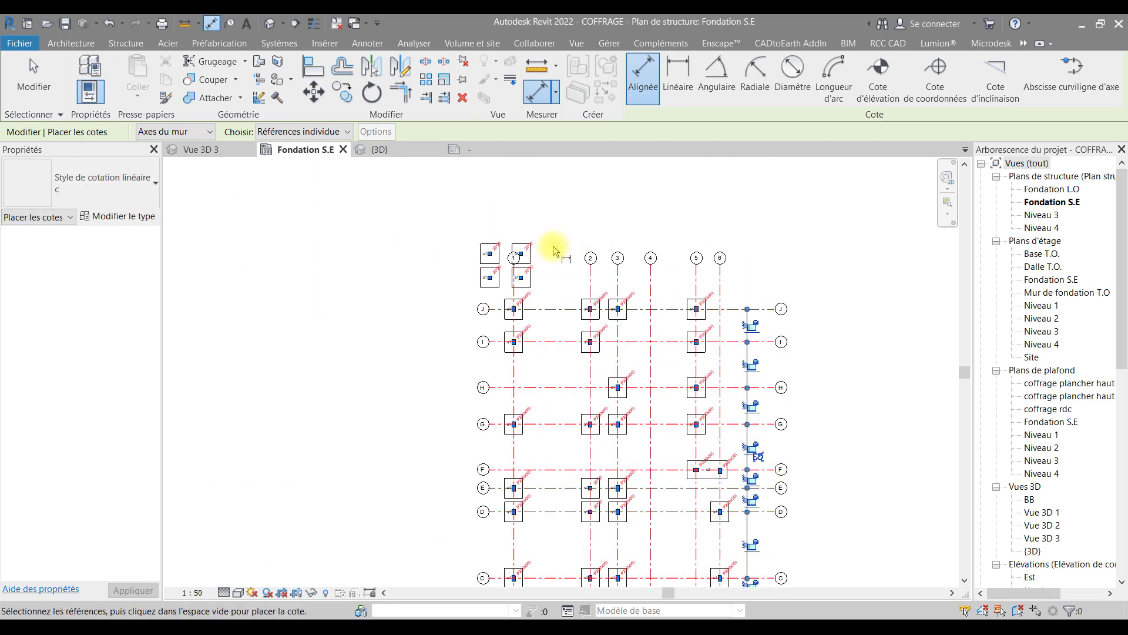
scroll(549, 294, up, 2)
click(462, 355)
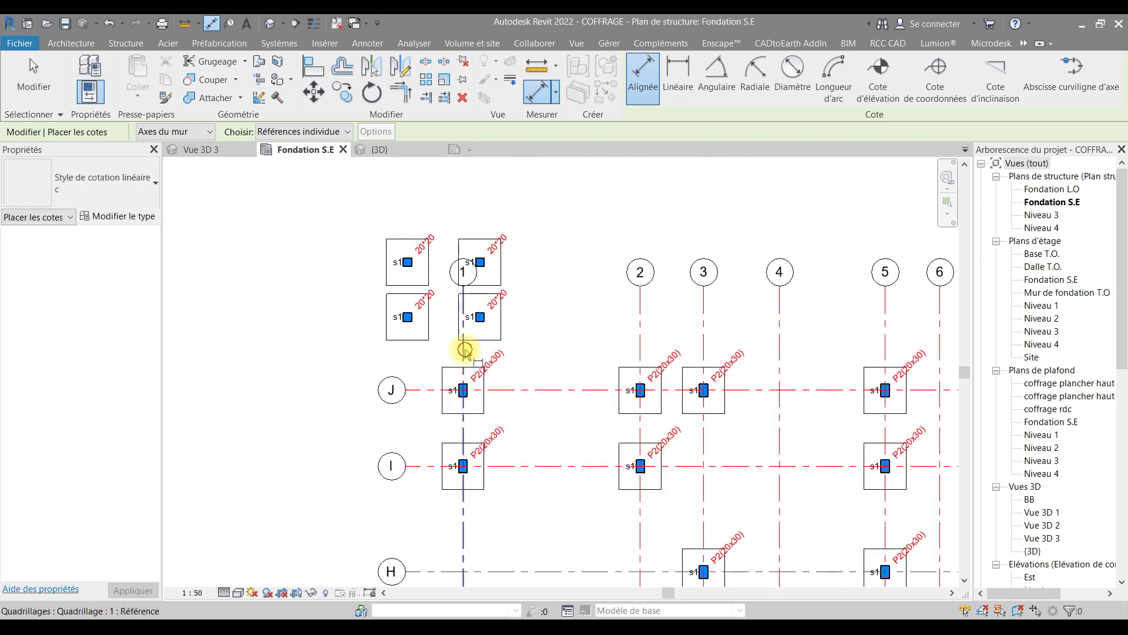
click(640, 334)
click(704, 336)
click(779, 338)
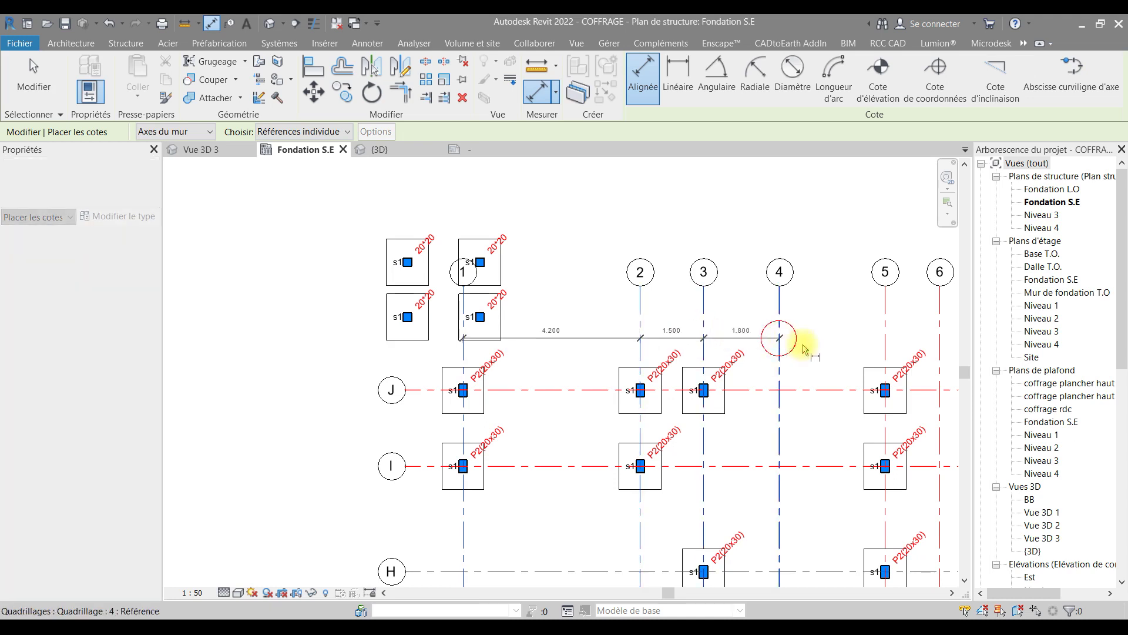
click(886, 343)
middle_drag(829, 358, 633, 361)
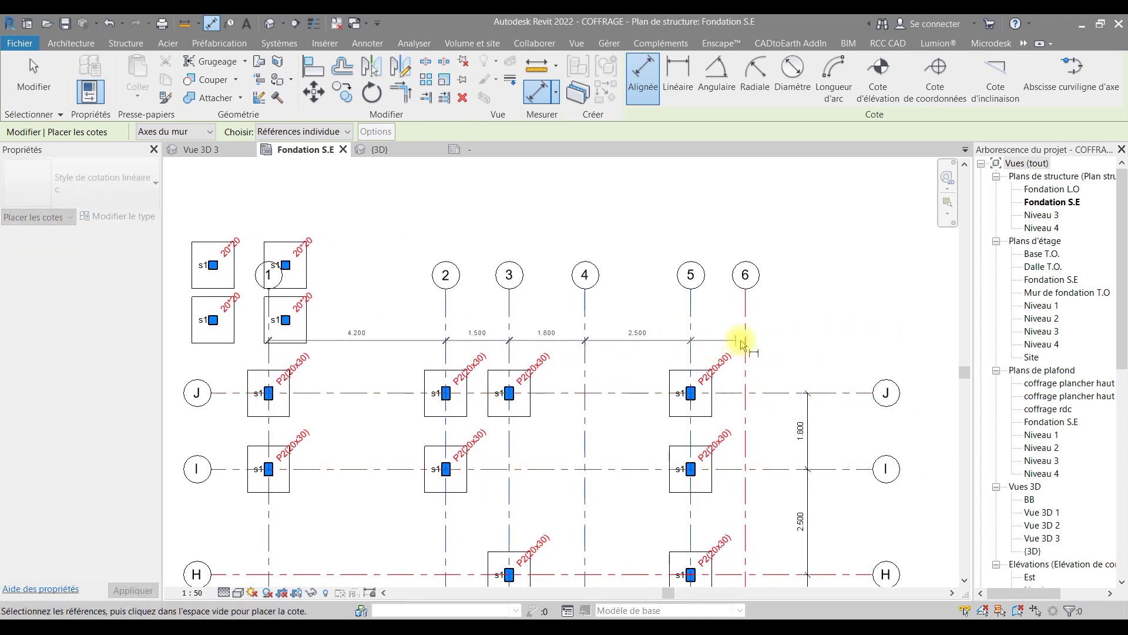
click(745, 338)
click(831, 333)
- End the dimensioning and extend the lower ends of grid axes 1 to 6 farther below axis A
scroll(831, 334, down, 3)
middle_drag(833, 334, 845, 191)
middle_drag(809, 378, 756, 310)
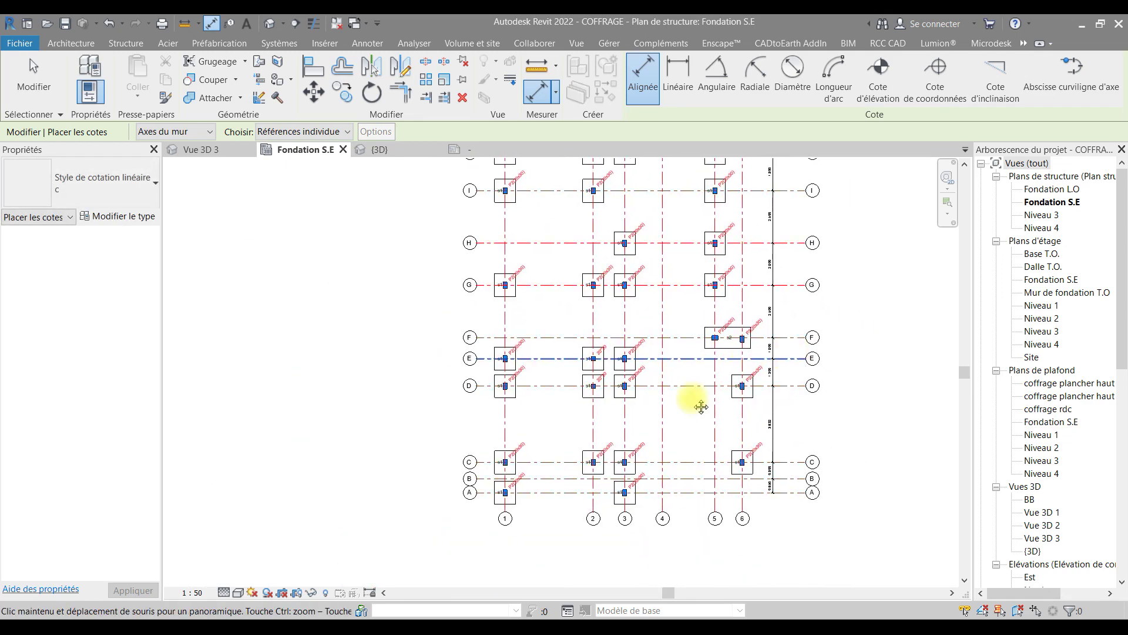
key(Escape)
scroll(460, 423, up, 2)
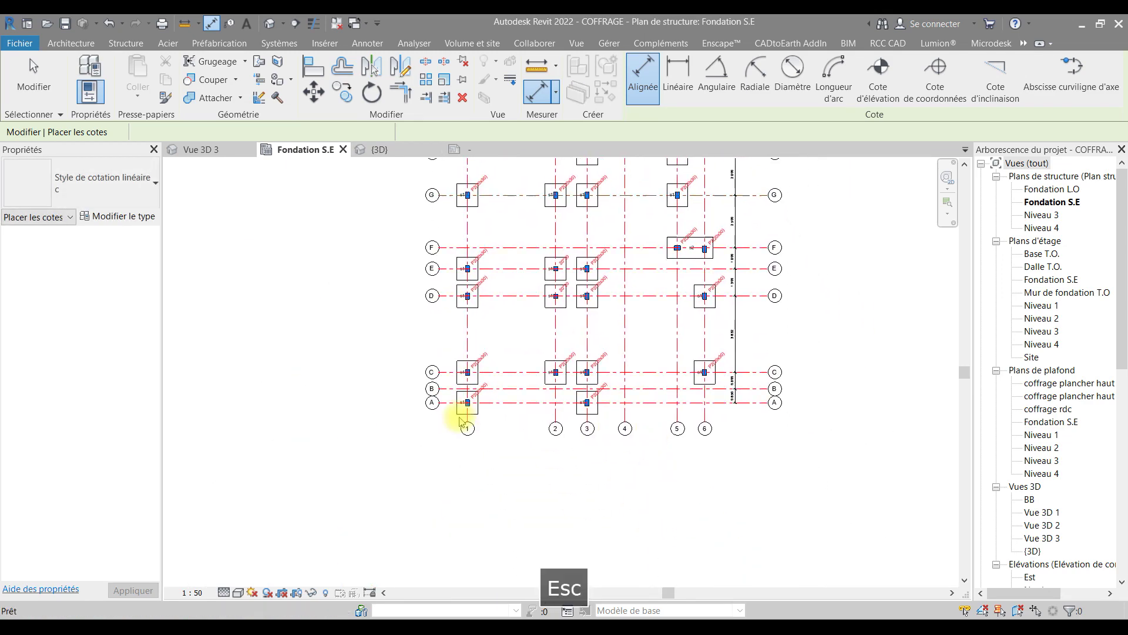
key(Escape)
scroll(468, 421, up, 3)
click(461, 421)
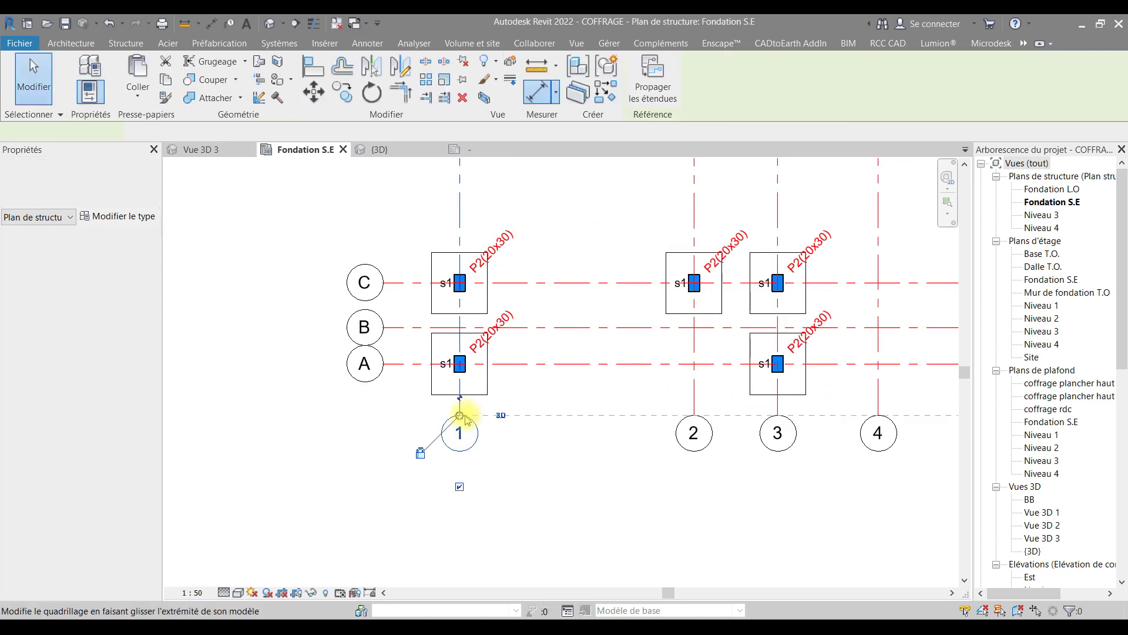
drag(460, 415, 466, 490)
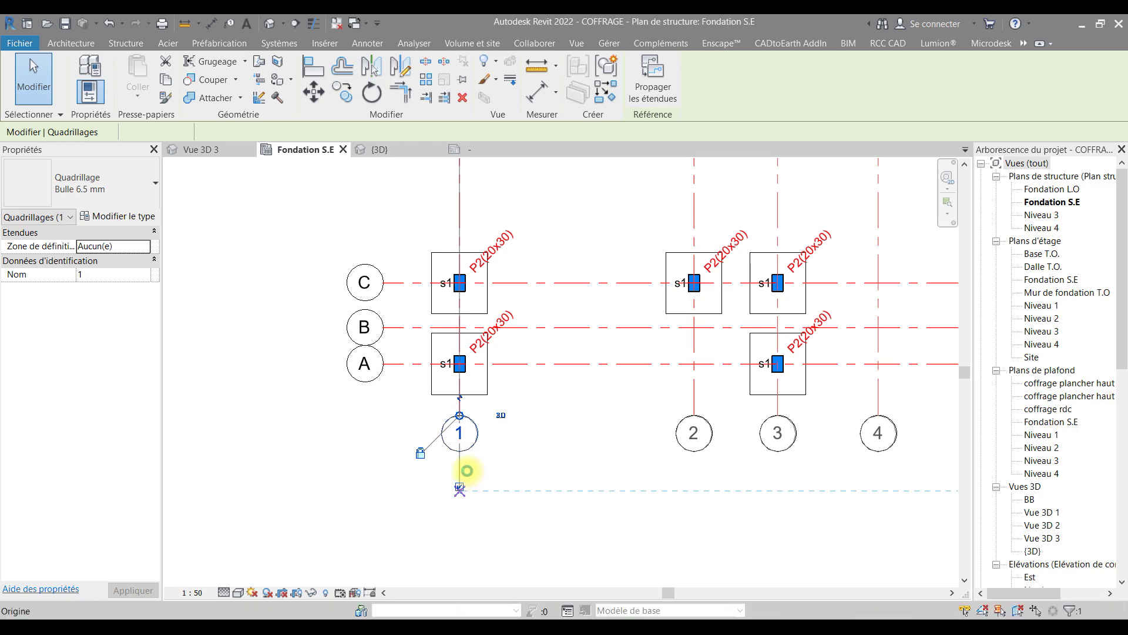
click(573, 466)
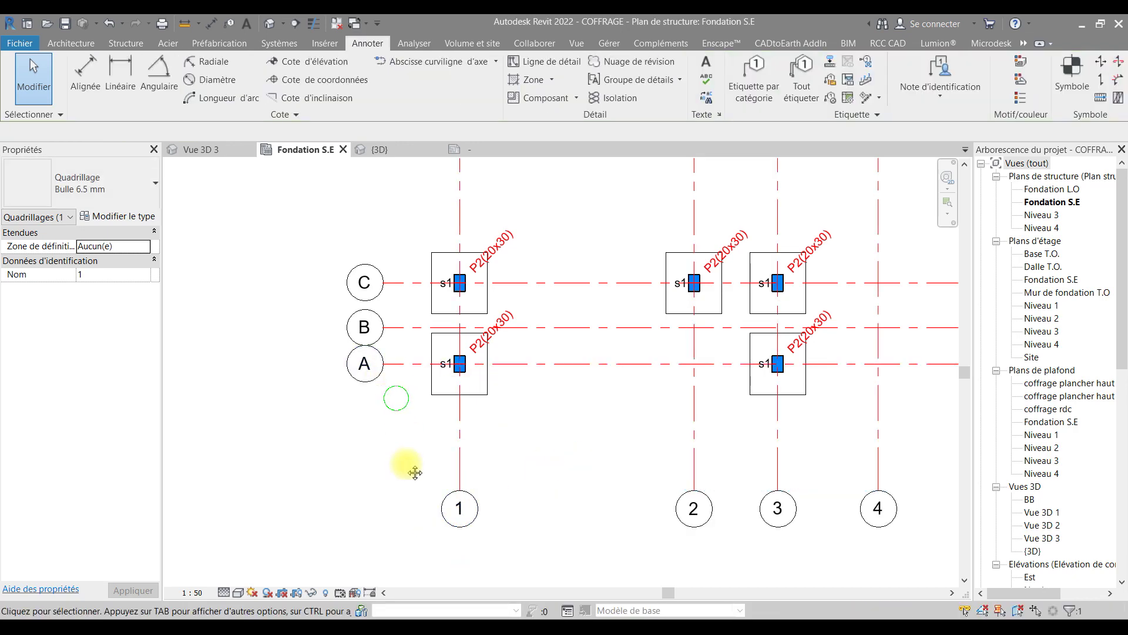
- Duplicate the aligned dimension type c under the name l and set its dimension string type to Ligne de base
scroll(396, 468, down, 3)
middle_drag(403, 536, 371, 417)
click(371, 417)
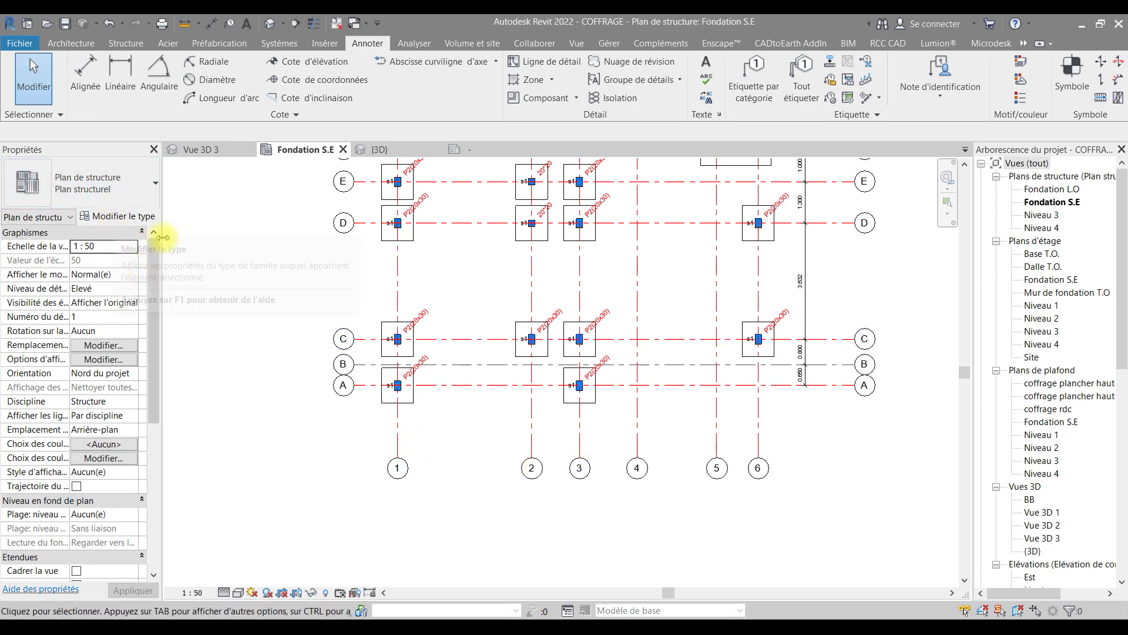
click(85, 74)
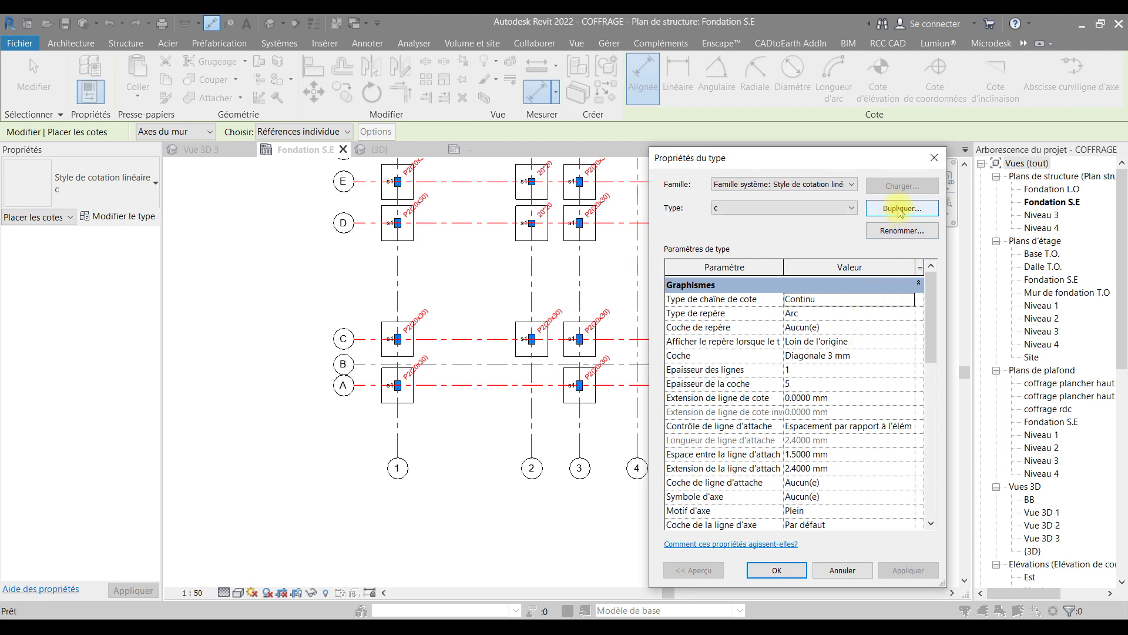
click(899, 209)
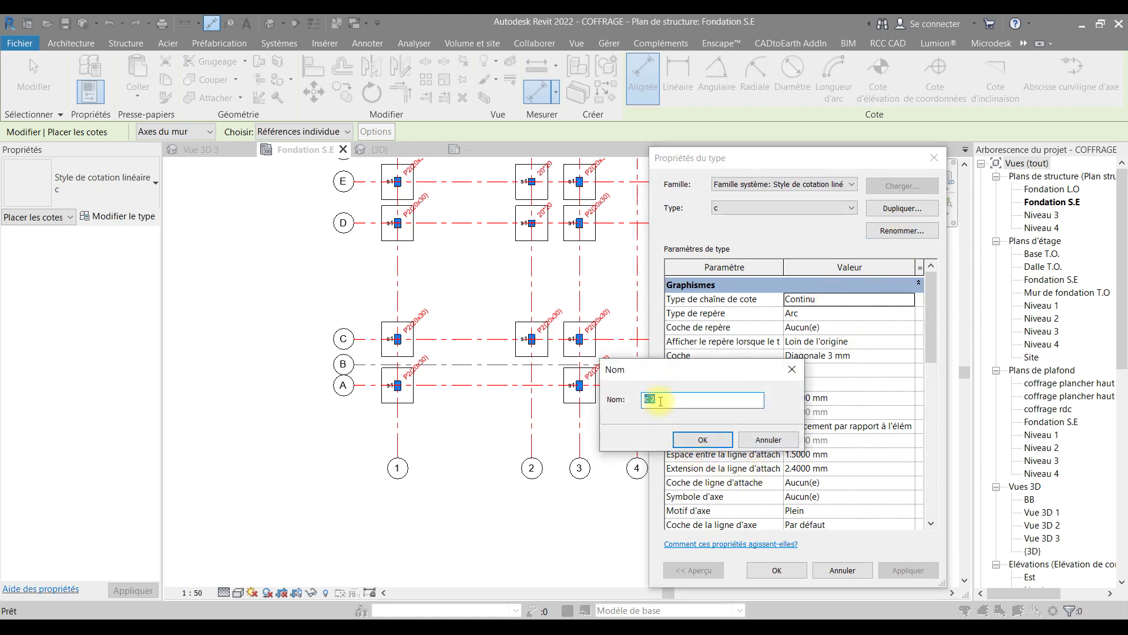
text(l)
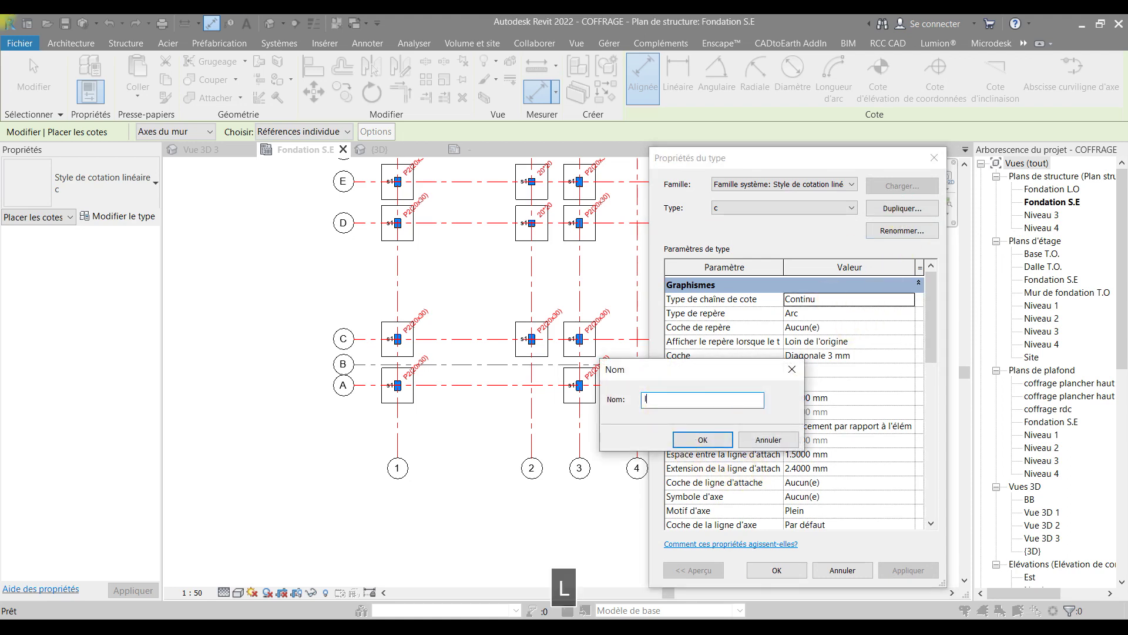
click(683, 446)
click(910, 301)
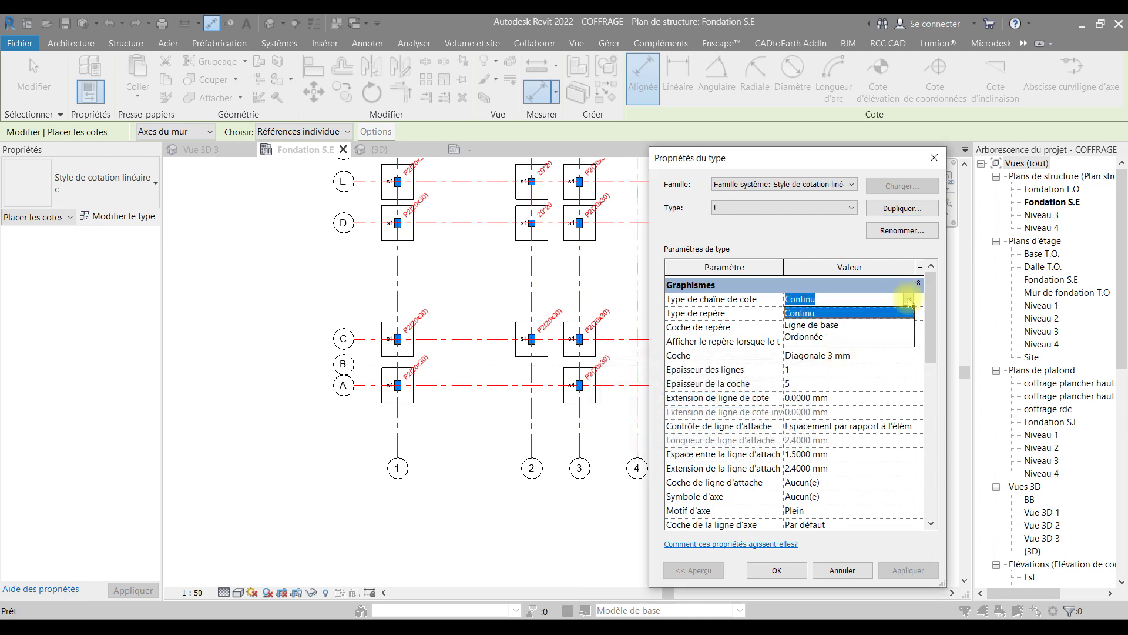
click(828, 325)
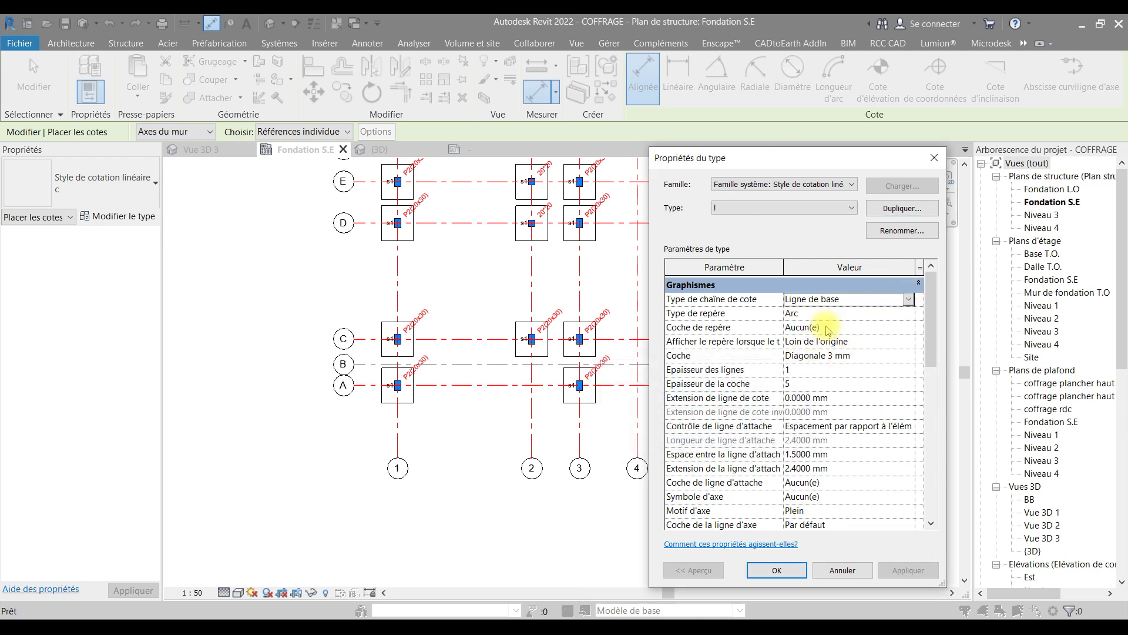
click(779, 570)
- Try to place a baseline dimension string across grid axes 1 to 3, below axis A
click(397, 436)
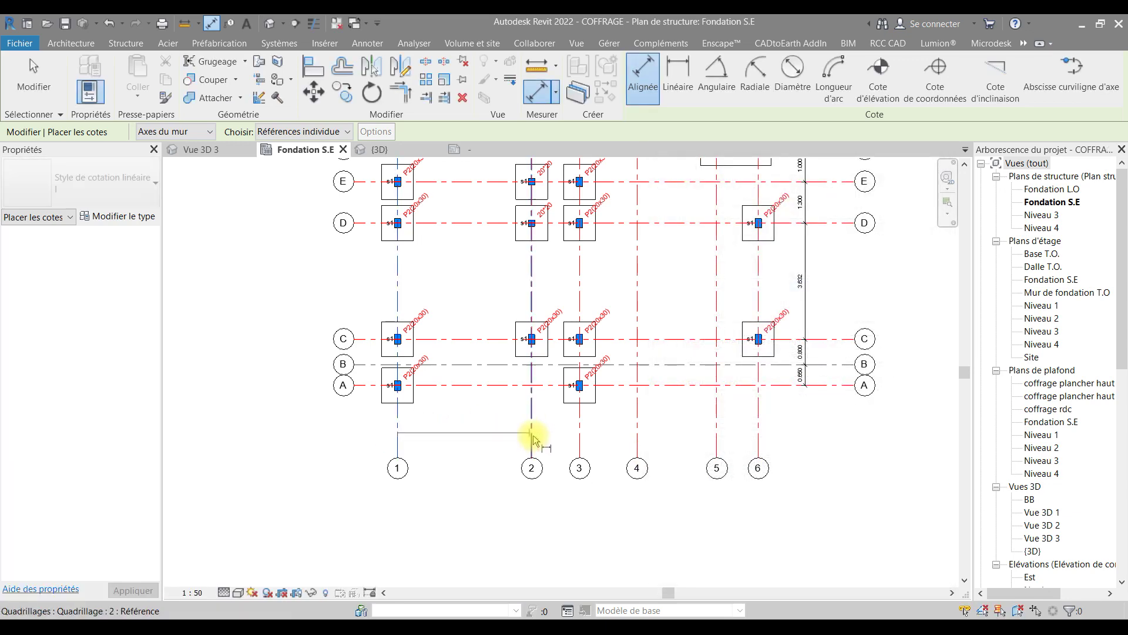
click(532, 436)
scroll(532, 438, up, 3)
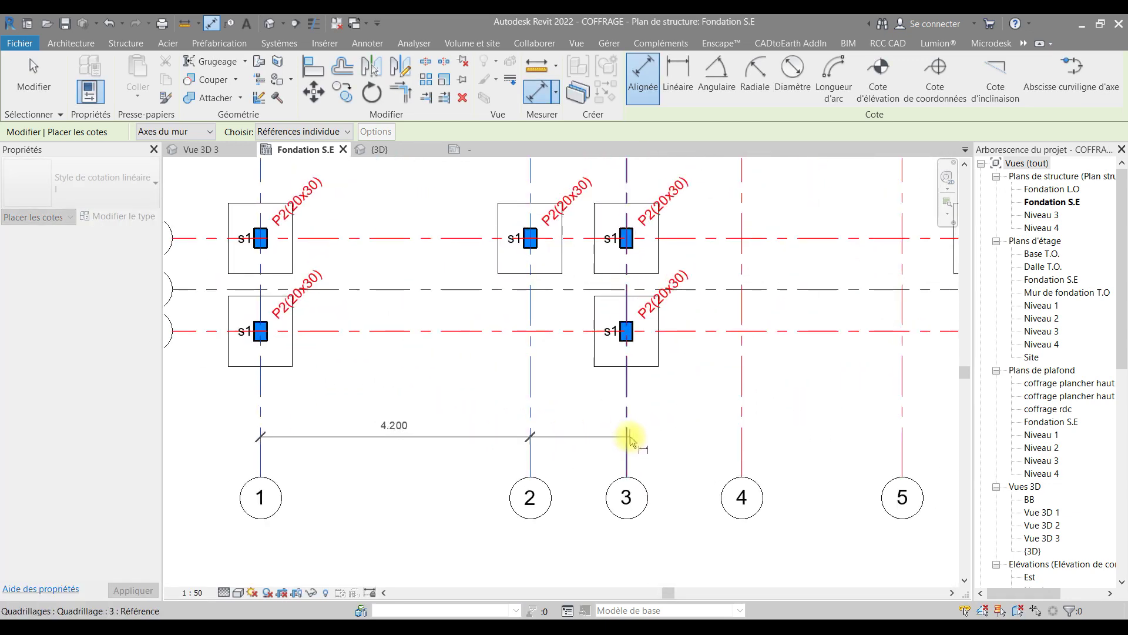
click(626, 436)
scroll(660, 446, down, 5)
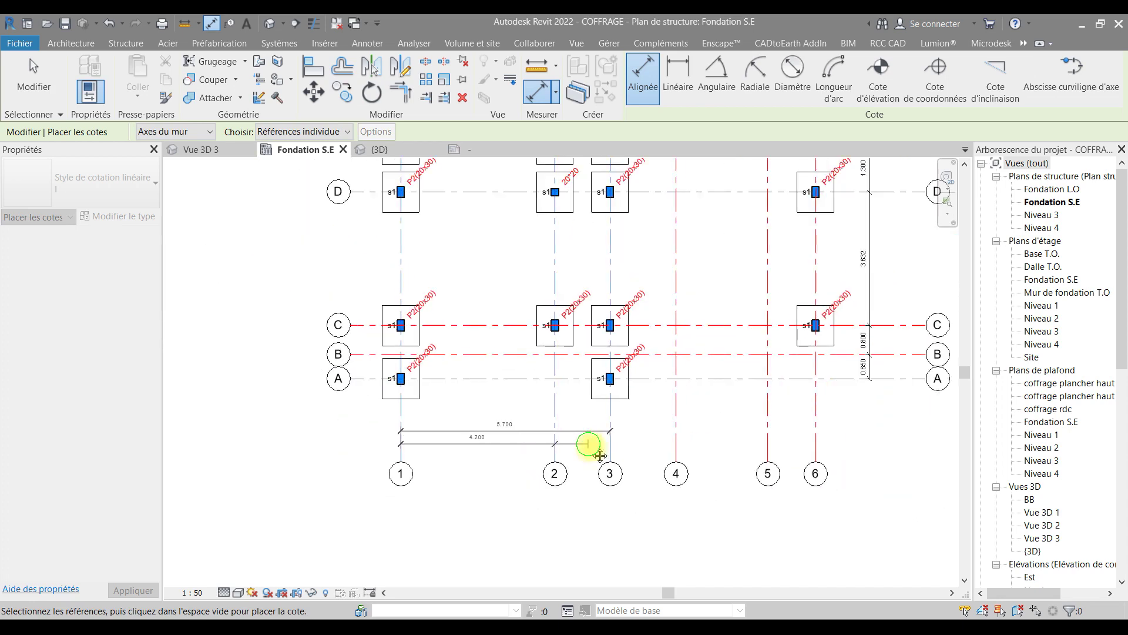
key(Escape)
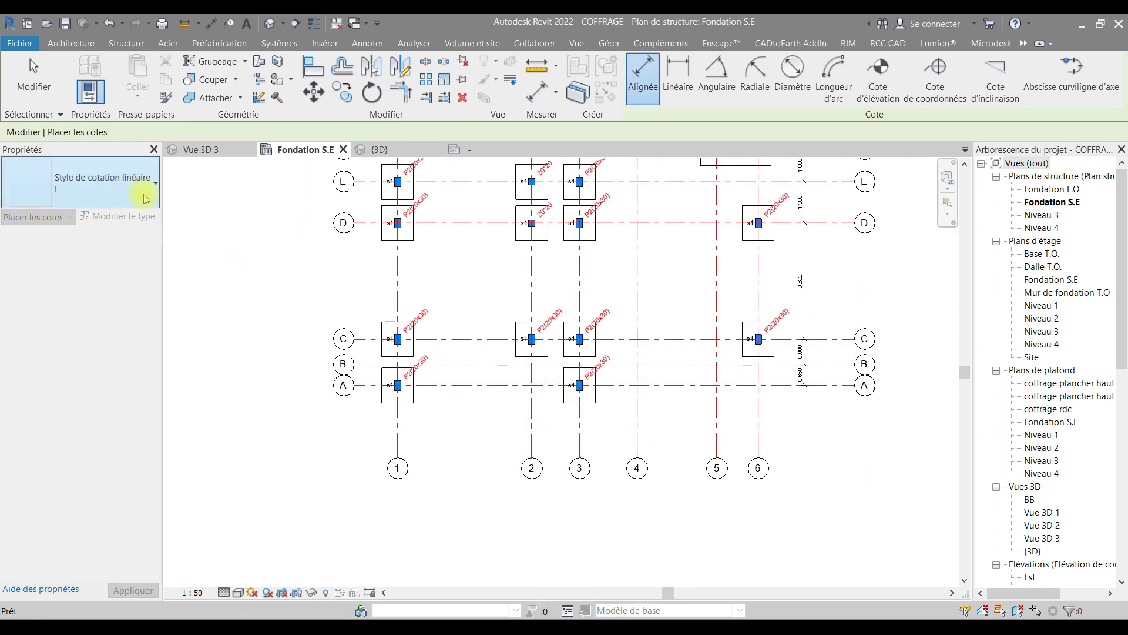
- Set the dimension string type of dimension type l to Ordonnée and accept its properties
click(120, 217)
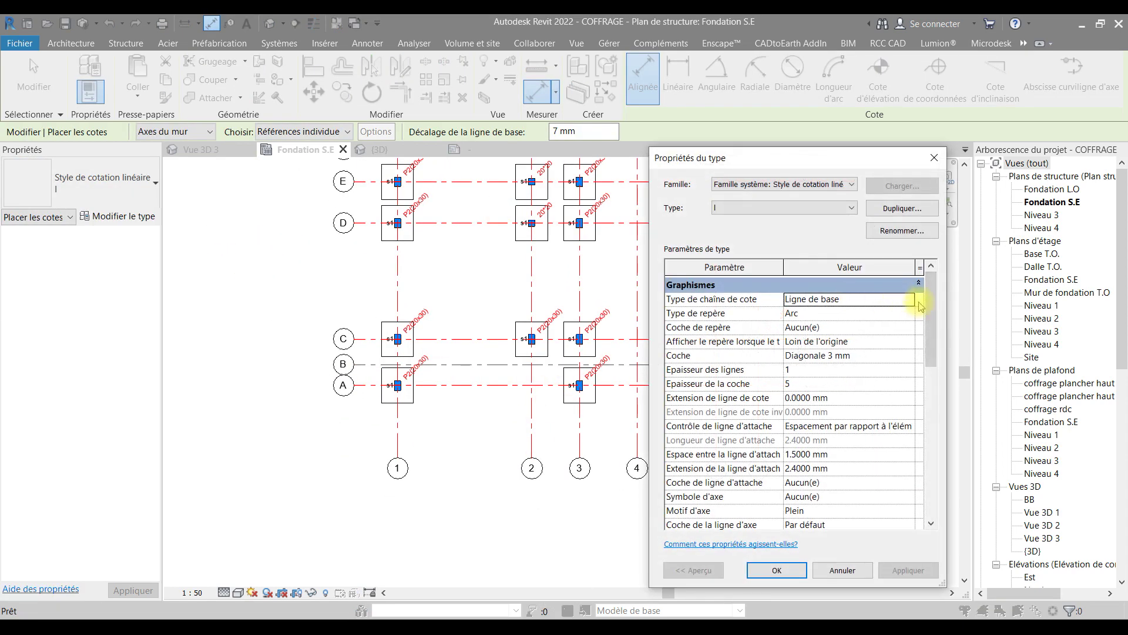
click(911, 301)
click(794, 337)
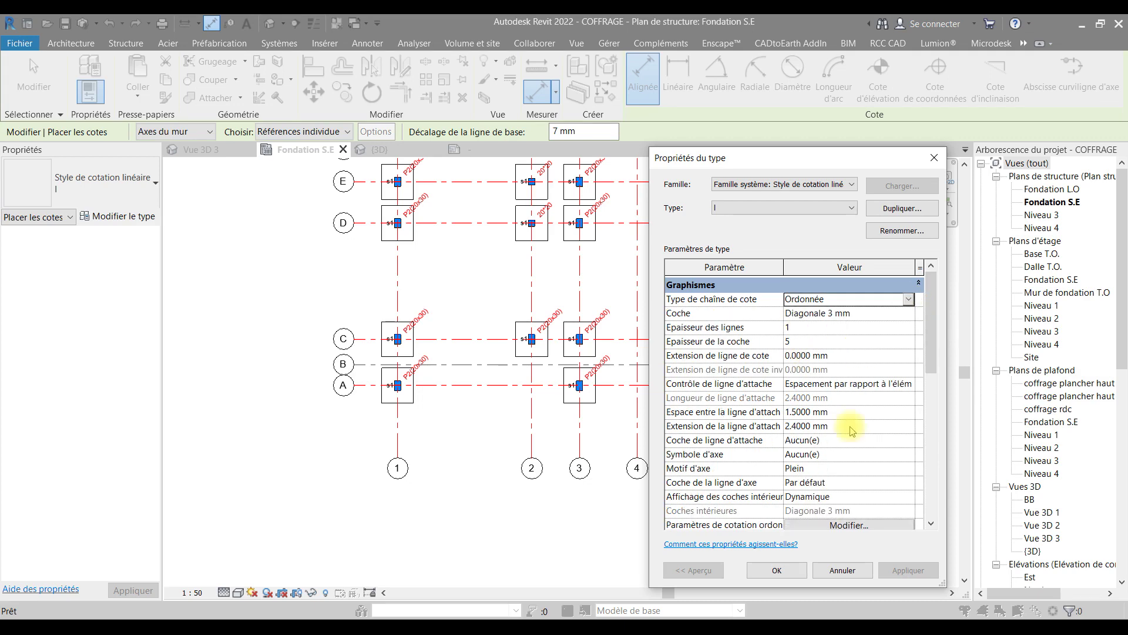
click(779, 571)
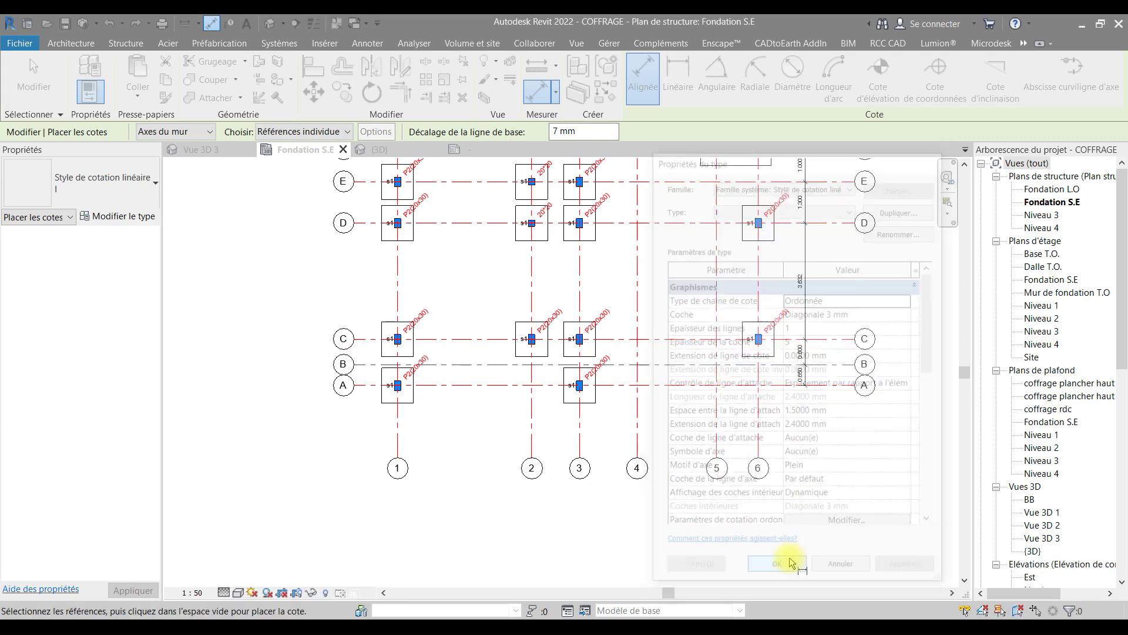
- Place an ordinate aligned dimension string across grid axes 1 to 6, between axis A and the numbered grid bubbles, and end the dimensioning
click(398, 442)
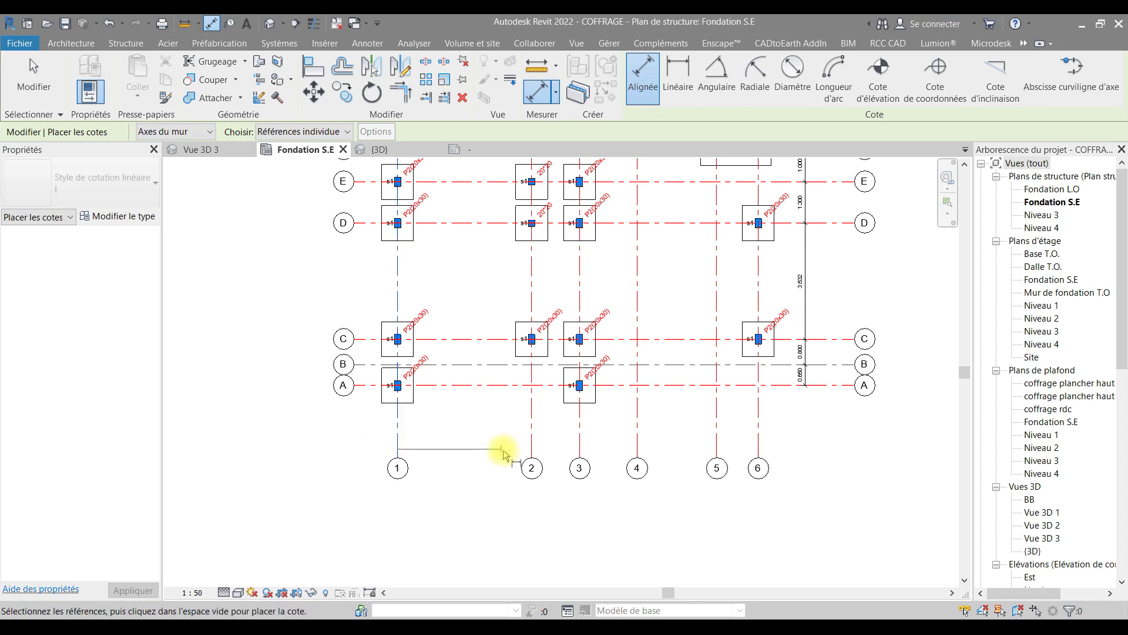
click(531, 442)
click(580, 445)
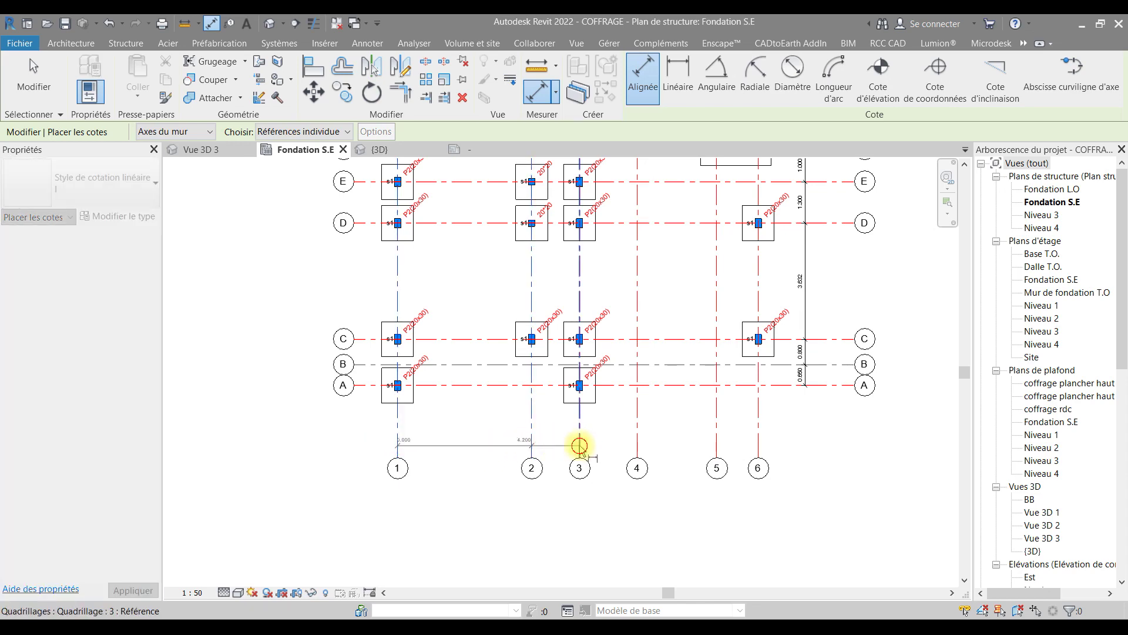
scroll(593, 454, up, 3)
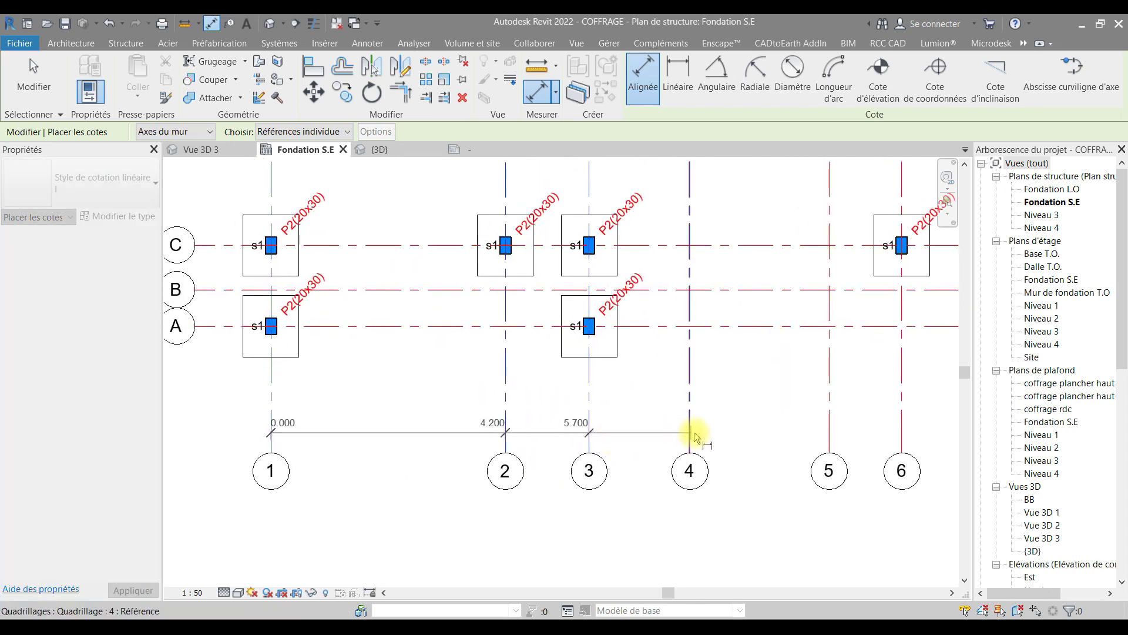
click(691, 433)
click(830, 433)
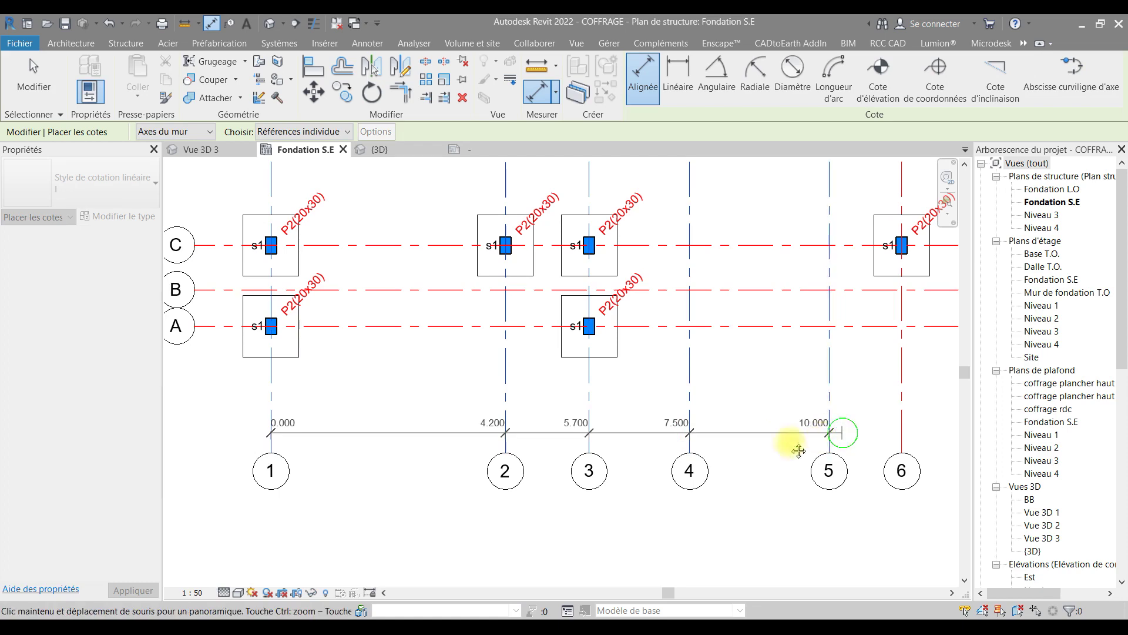
middle_drag(882, 437, 721, 455)
click(739, 451)
scroll(738, 453, down, 3)
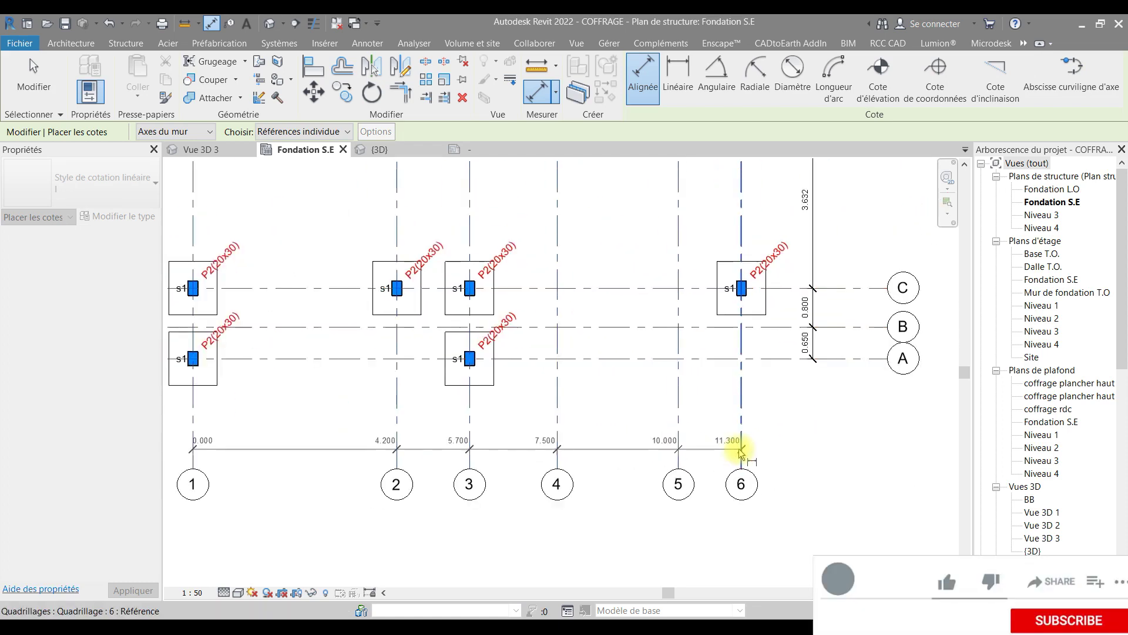
click(808, 453)
key(Escape)
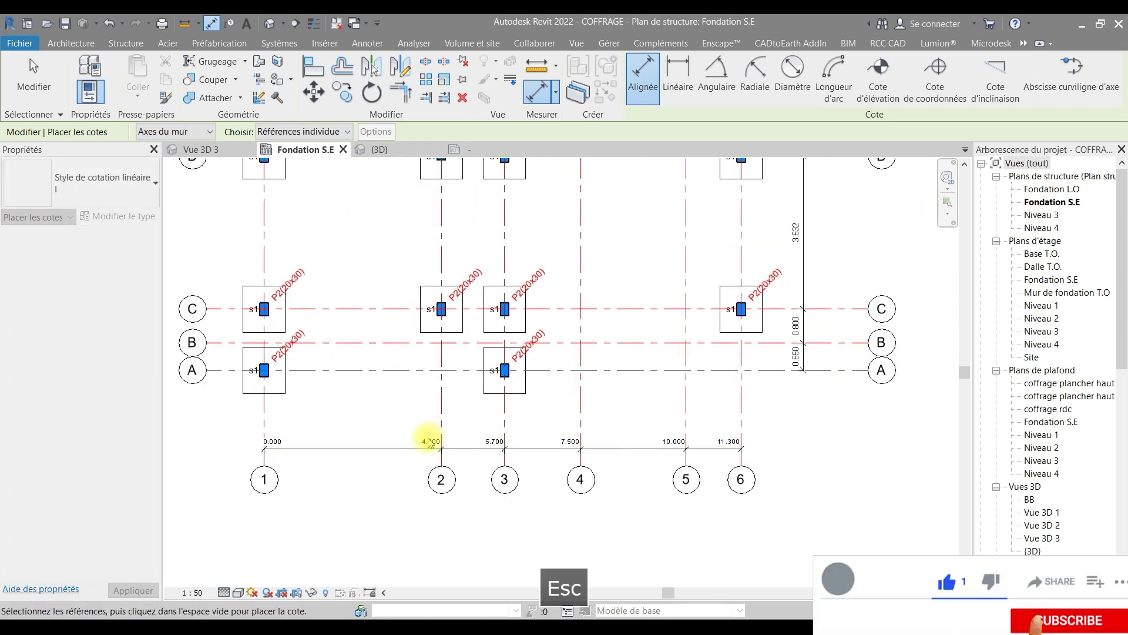
- Move the ordinate dimension string slightly up, away from the numbered grid bubbles, and deselect it
scroll(345, 447, up, 3)
click(372, 457)
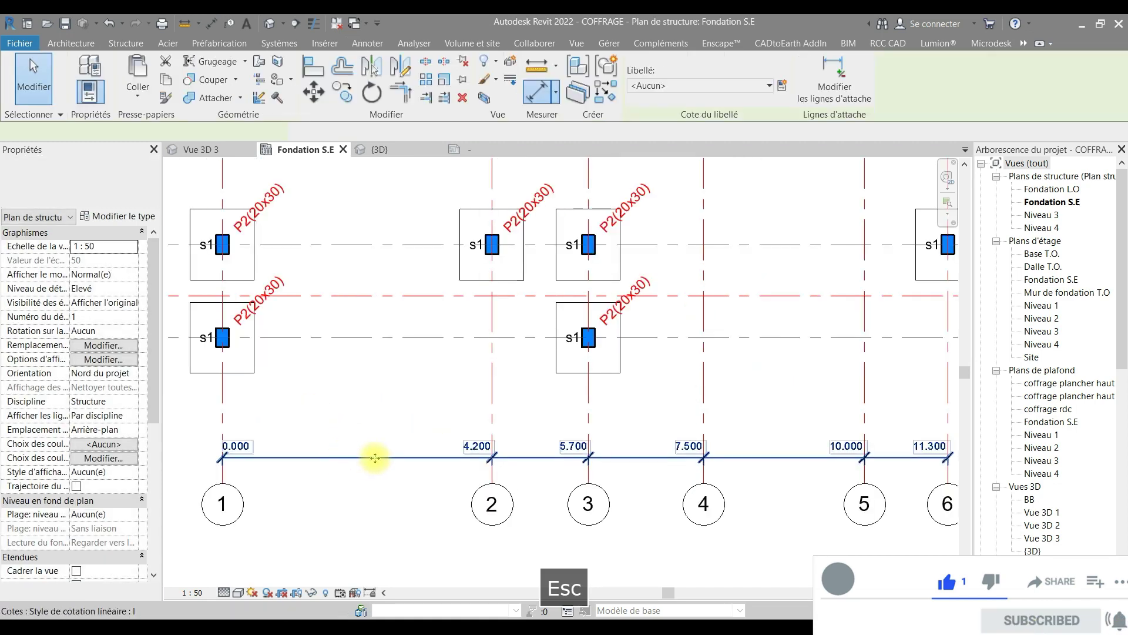
mouse_move(403, 457)
mouse_down()
mouse_move(408, 442)
mouse_move(414, 449)
mouse_up()
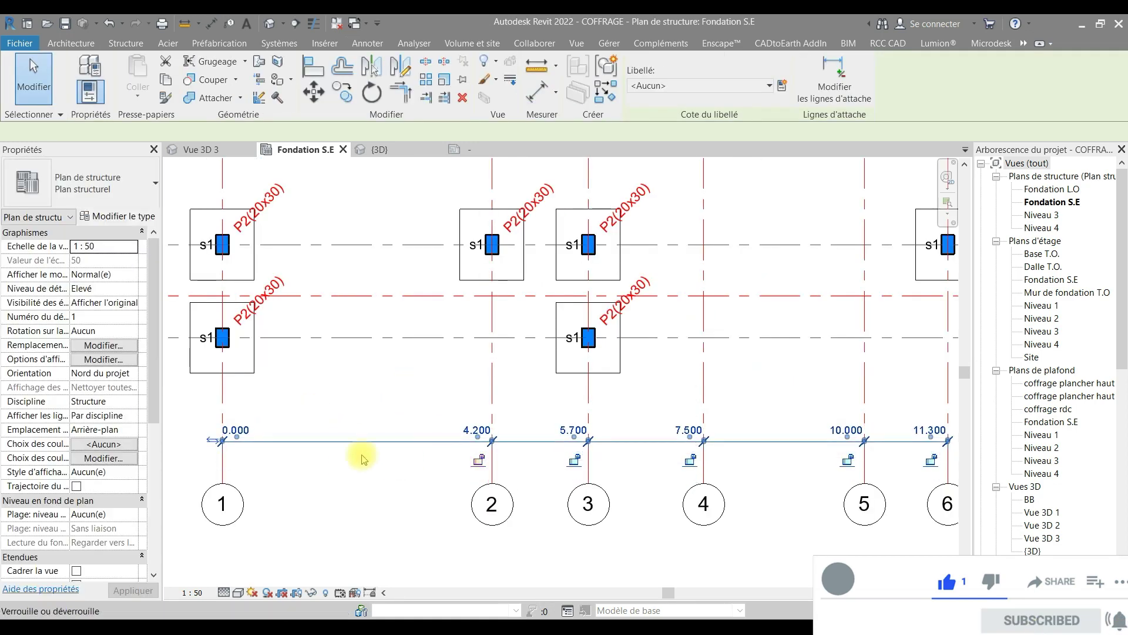
key(Escape)
- Change the tick mark of the ordinate string's dimension type l to Point plein 1.5 mm and apply it
click(326, 441)
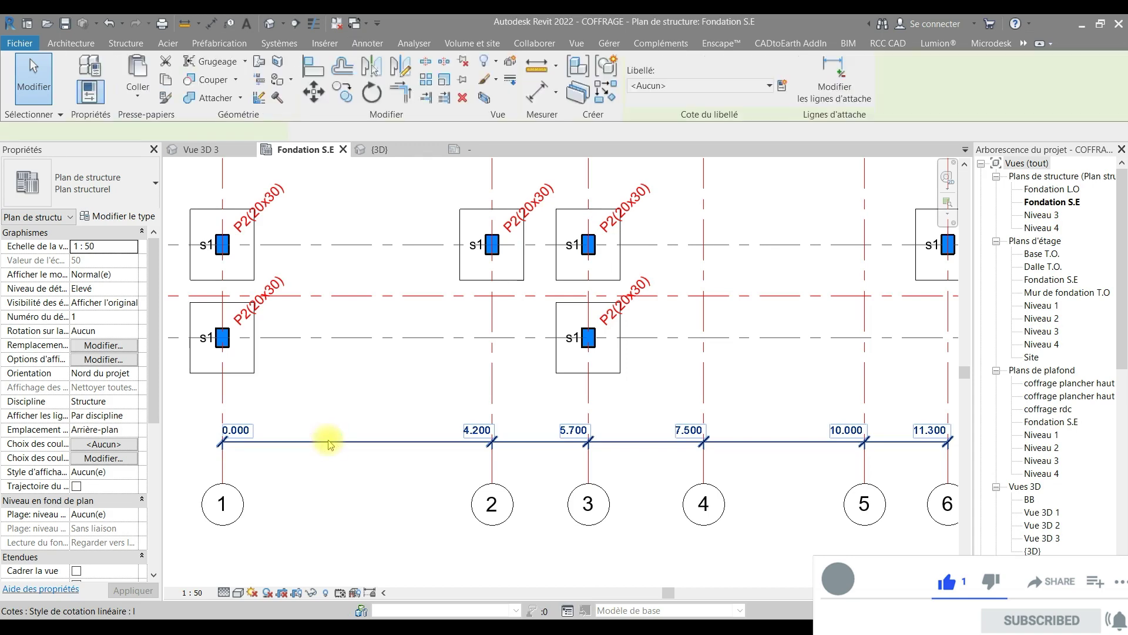
scroll(353, 450, down, 2)
middle_drag(356, 459, 357, 464)
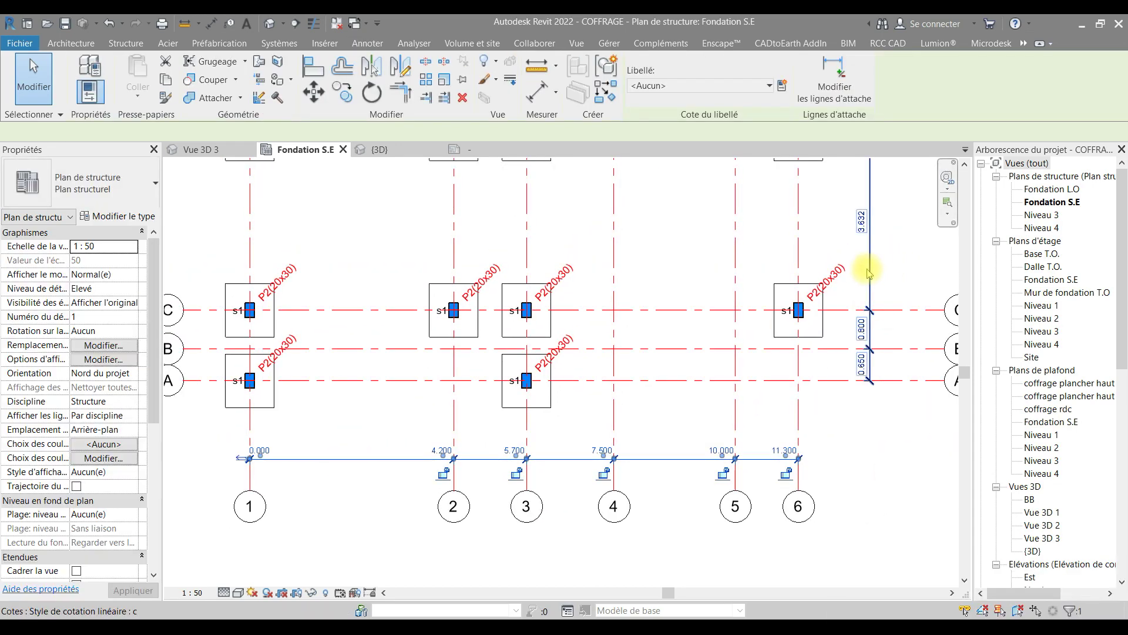
click(303, 454)
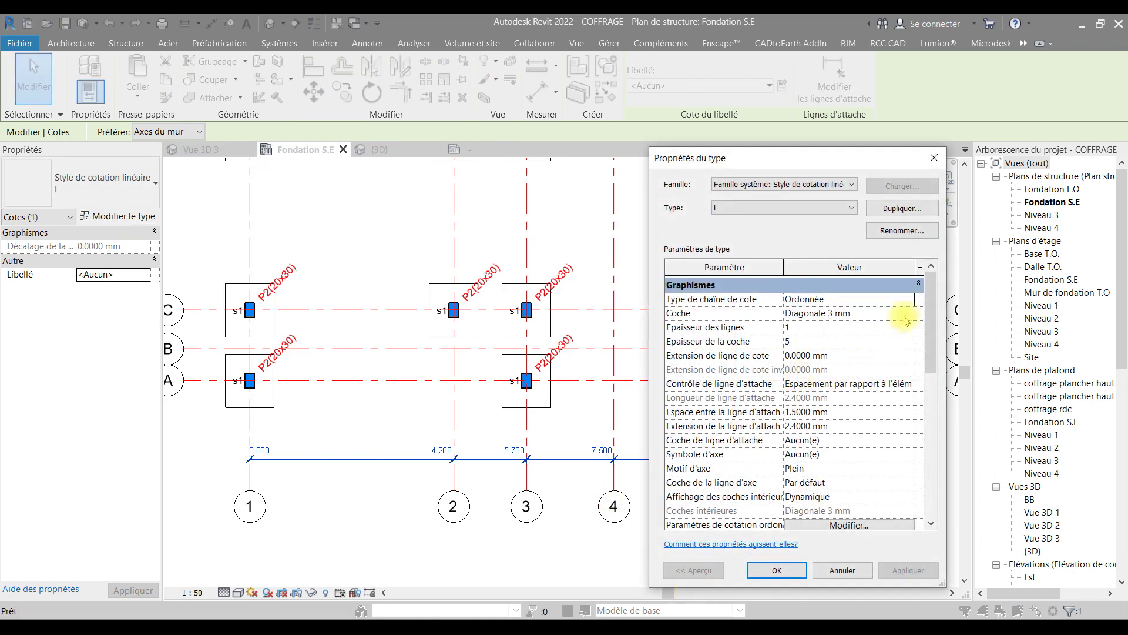
click(911, 315)
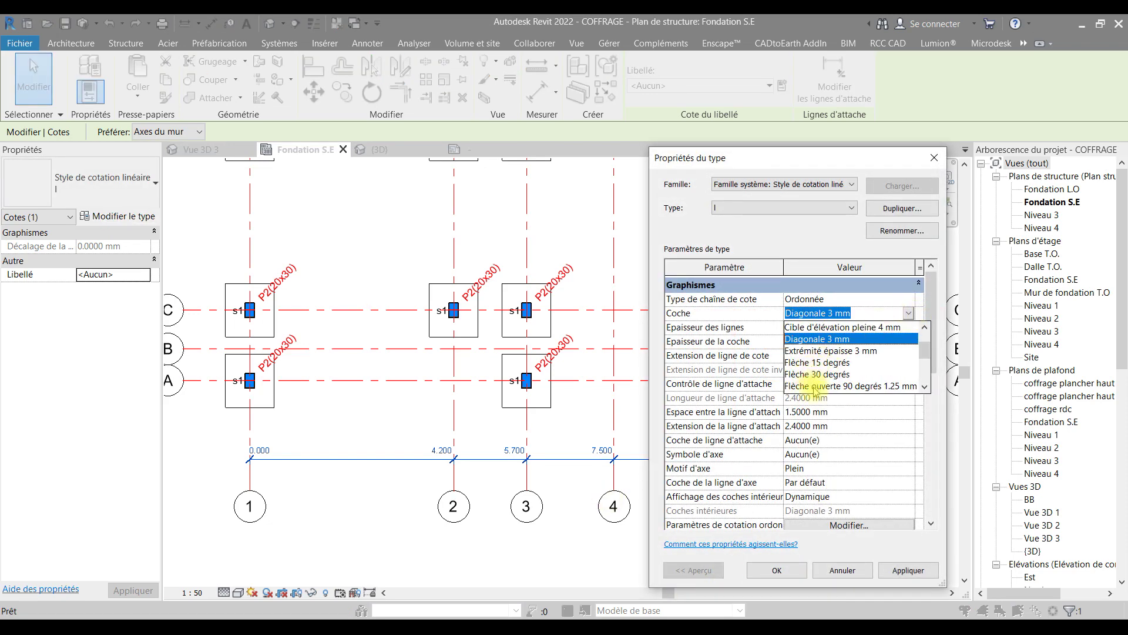
scroll(829, 376, up, 1)
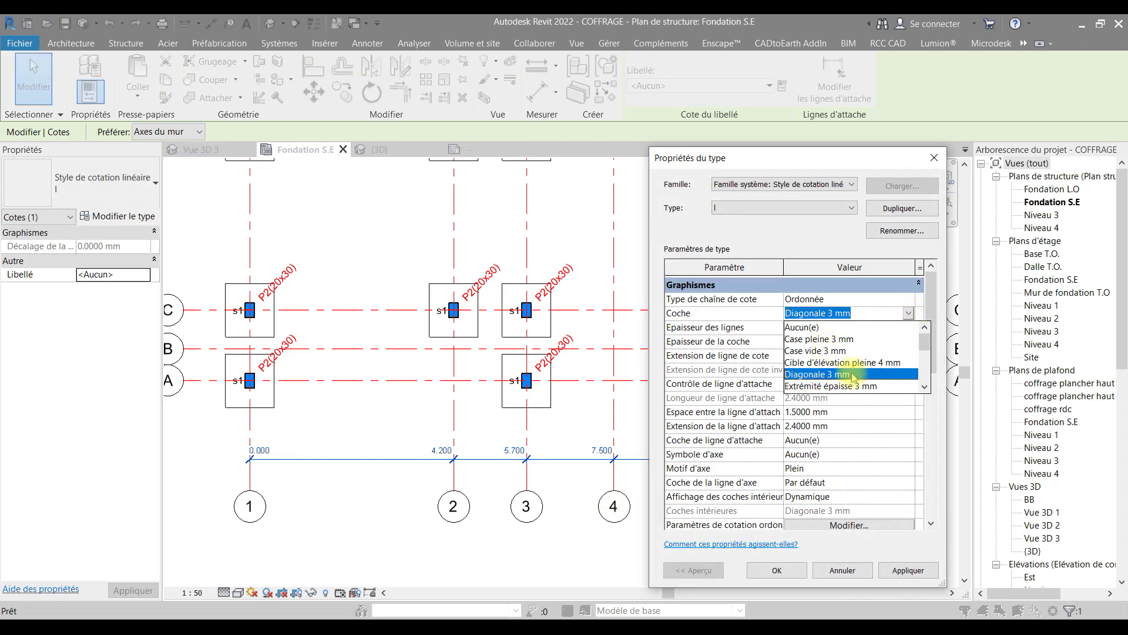
scroll(815, 348, down, 4)
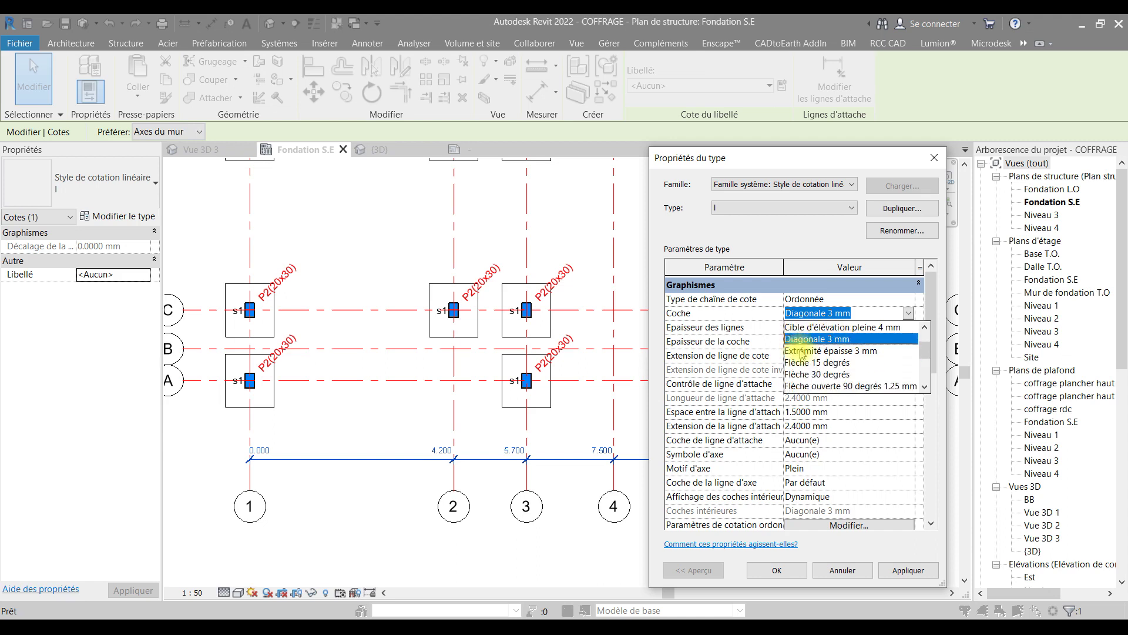
scroll(816, 369, down, 1)
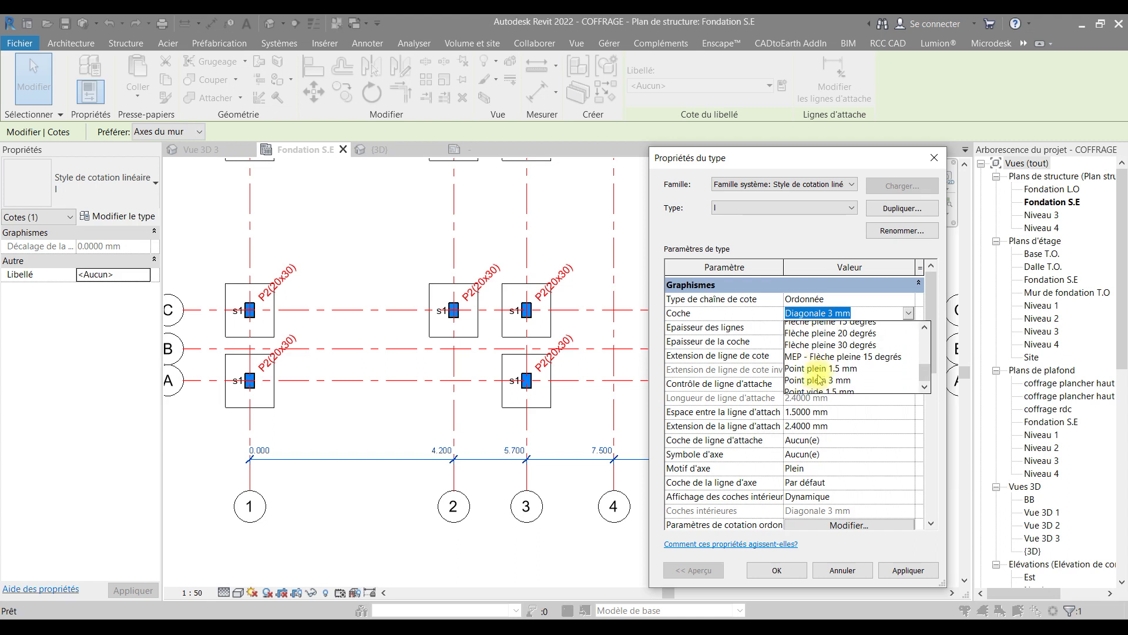
click(821, 352)
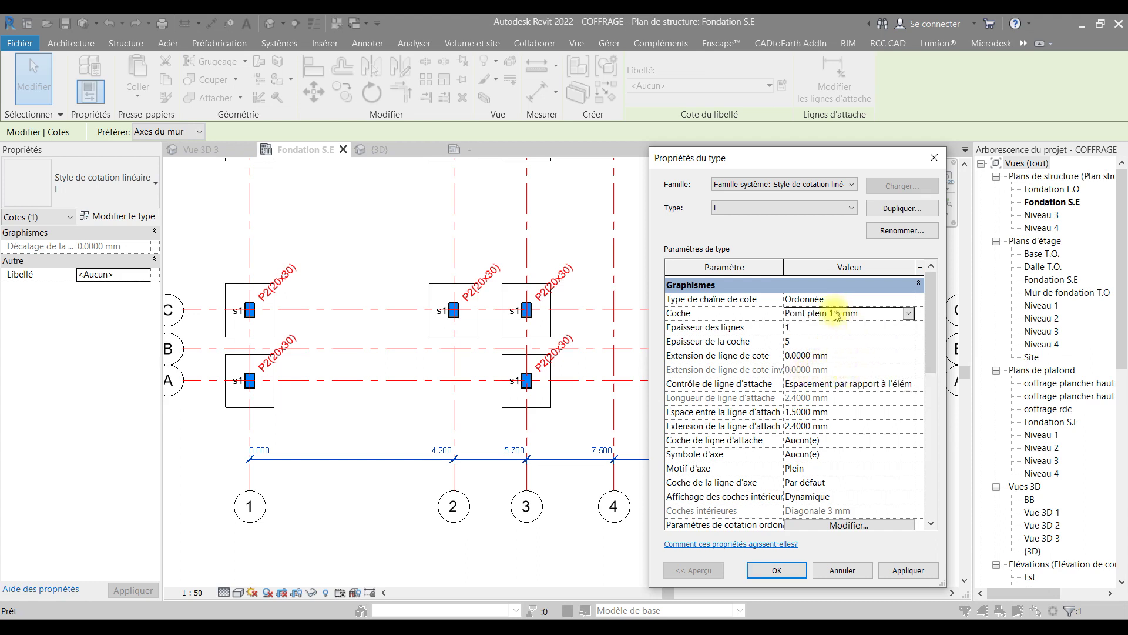
click(906, 573)
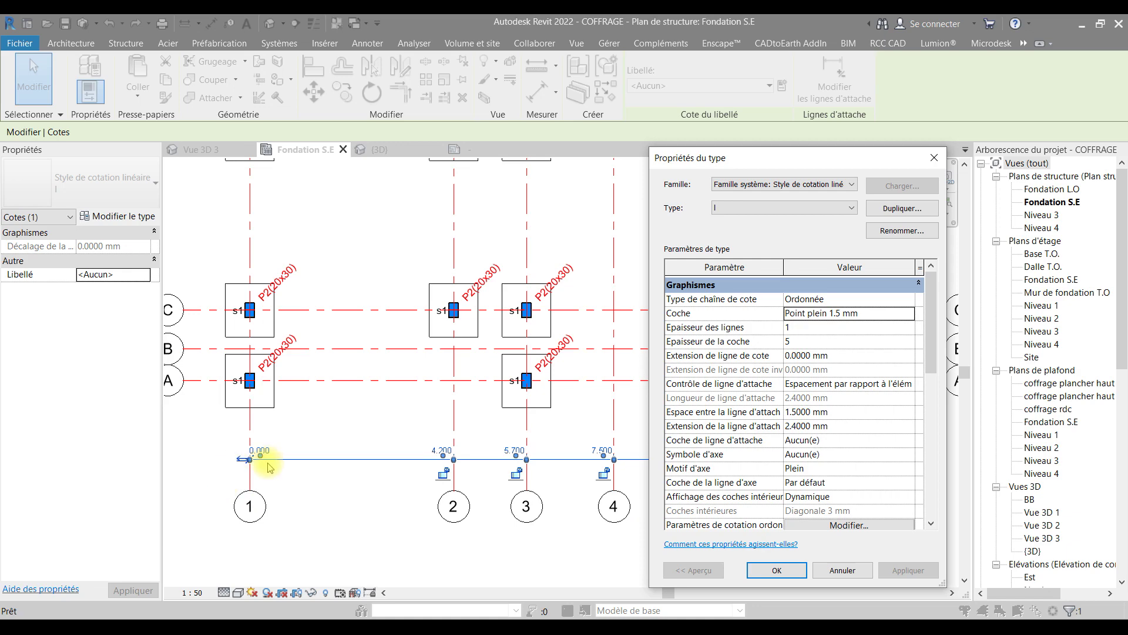
click(779, 569)
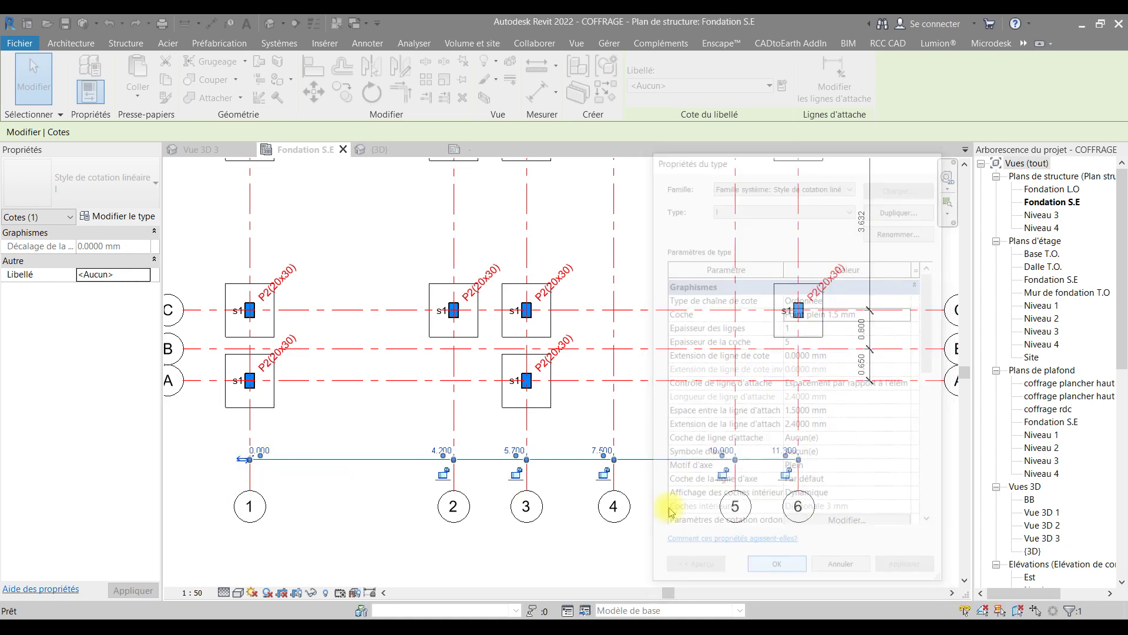
click(669, 516)
- Change the tick mark of the ordinate string's dimension type l to Flèche pleine 30 degrés, apply it and deselect the string
middle_drag(514, 526, 542, 522)
scroll(787, 465, up, 3)
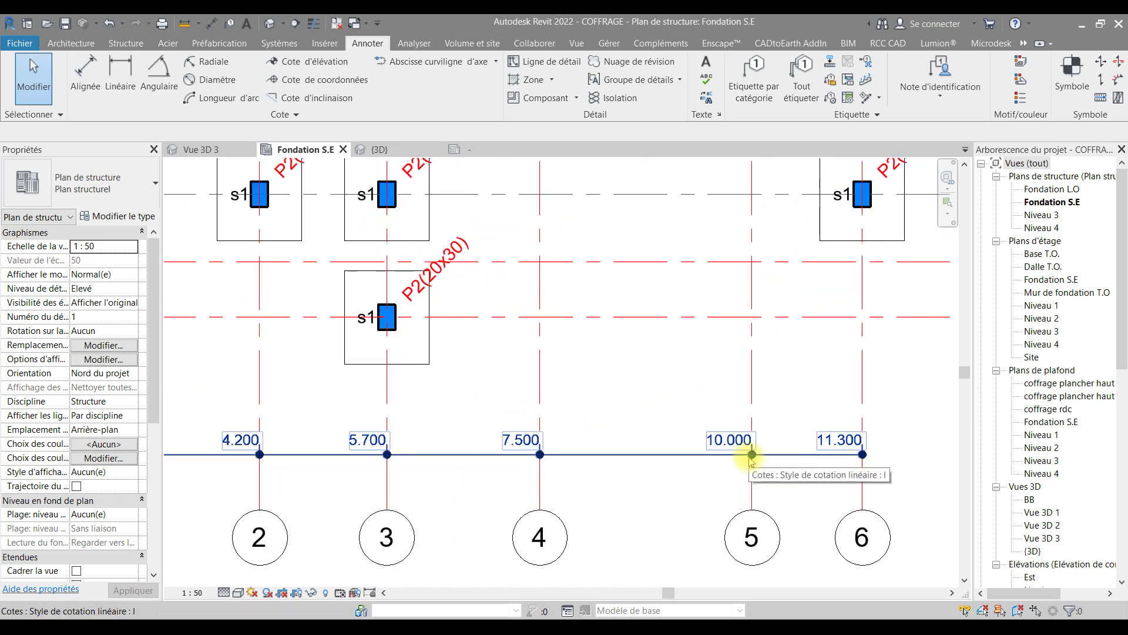
click(412, 455)
middle_drag(473, 469, 703, 492)
scroll(696, 485, down, 2)
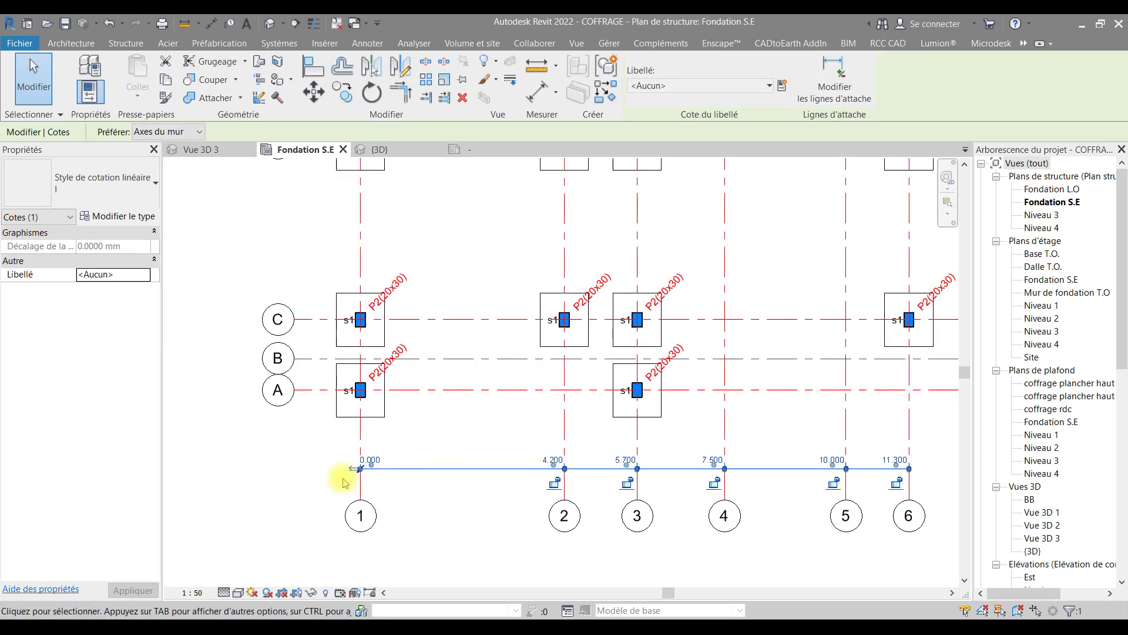
scroll(365, 465, up, 8)
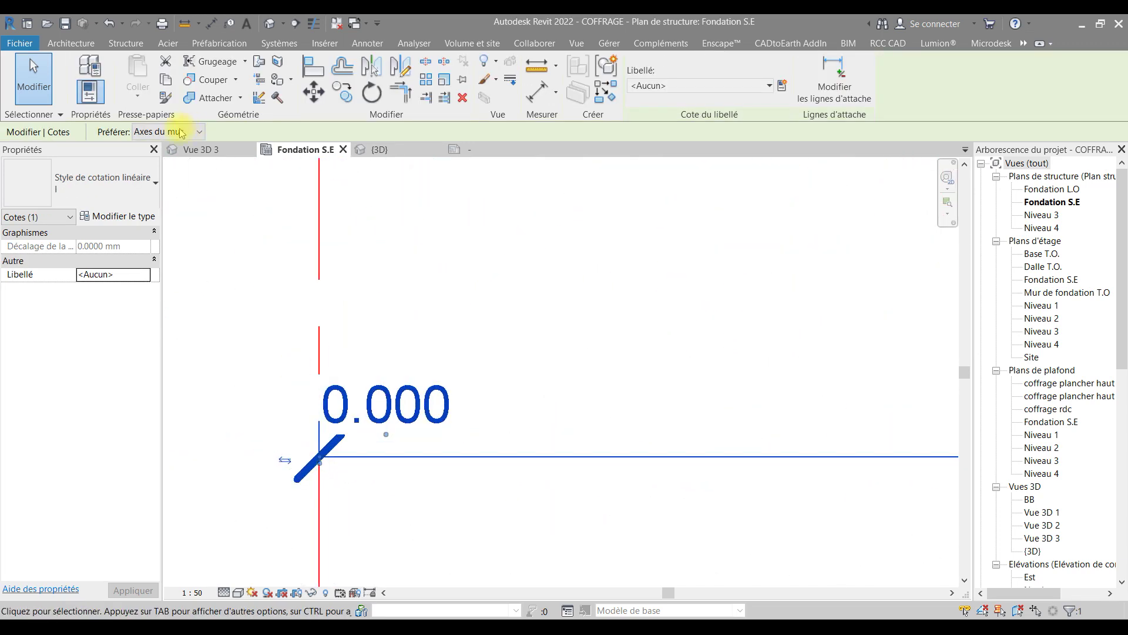
click(109, 218)
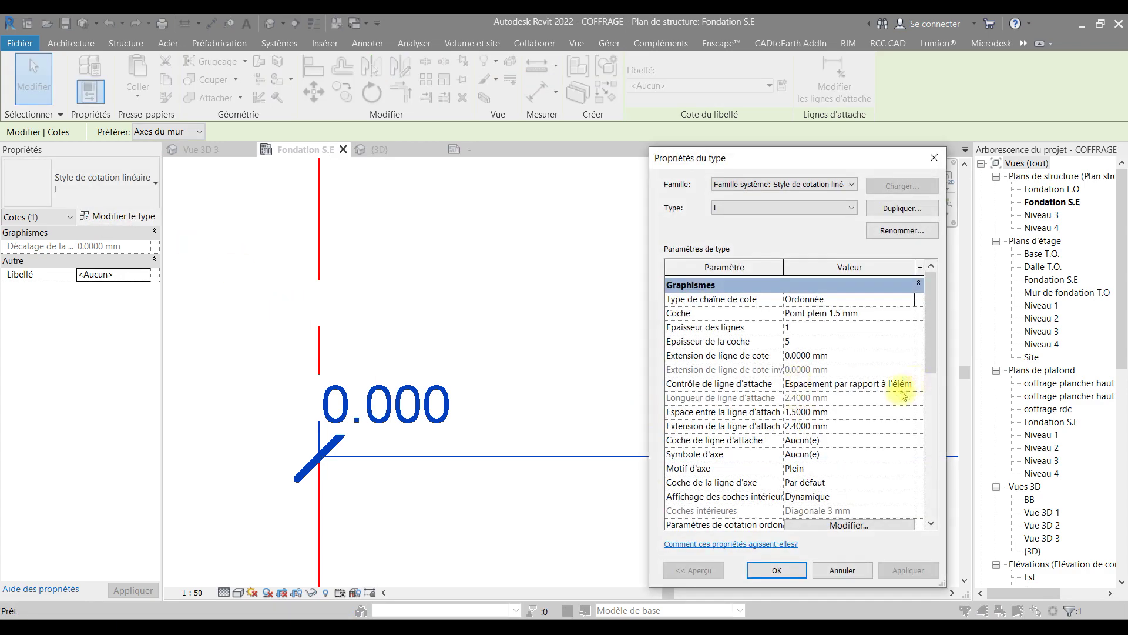
click(909, 315)
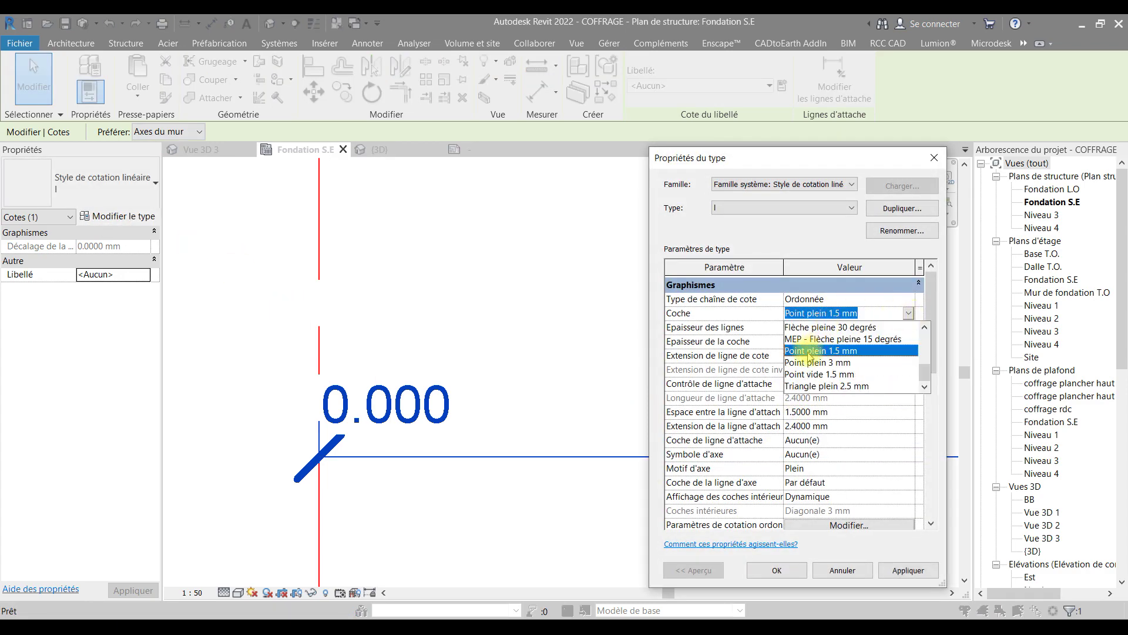
scroll(804, 375, up, 3)
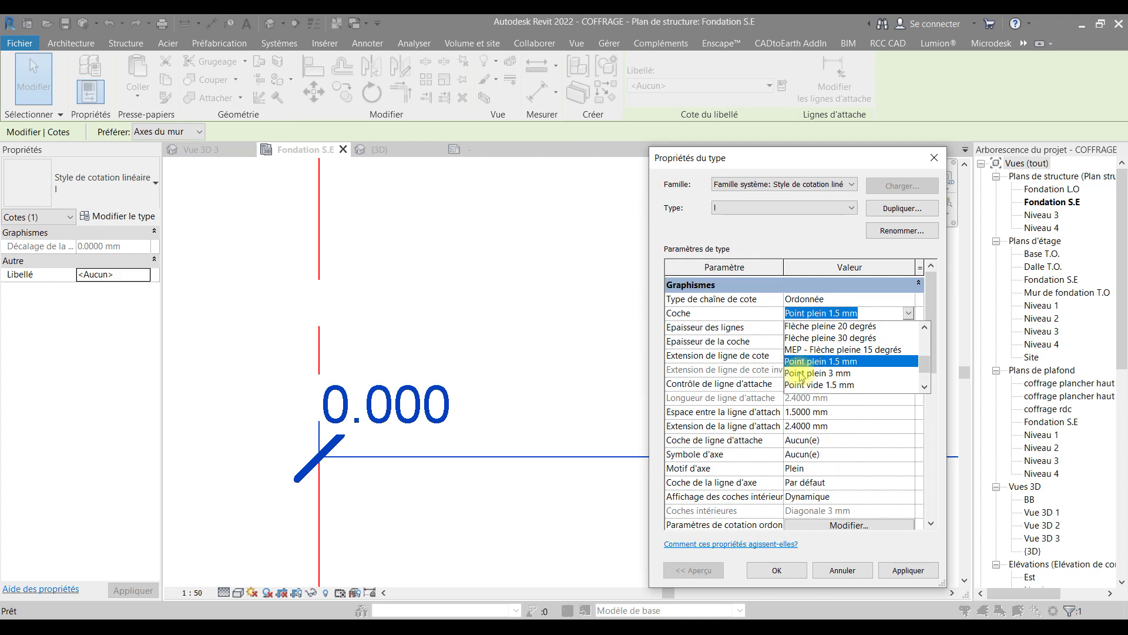
click(849, 362)
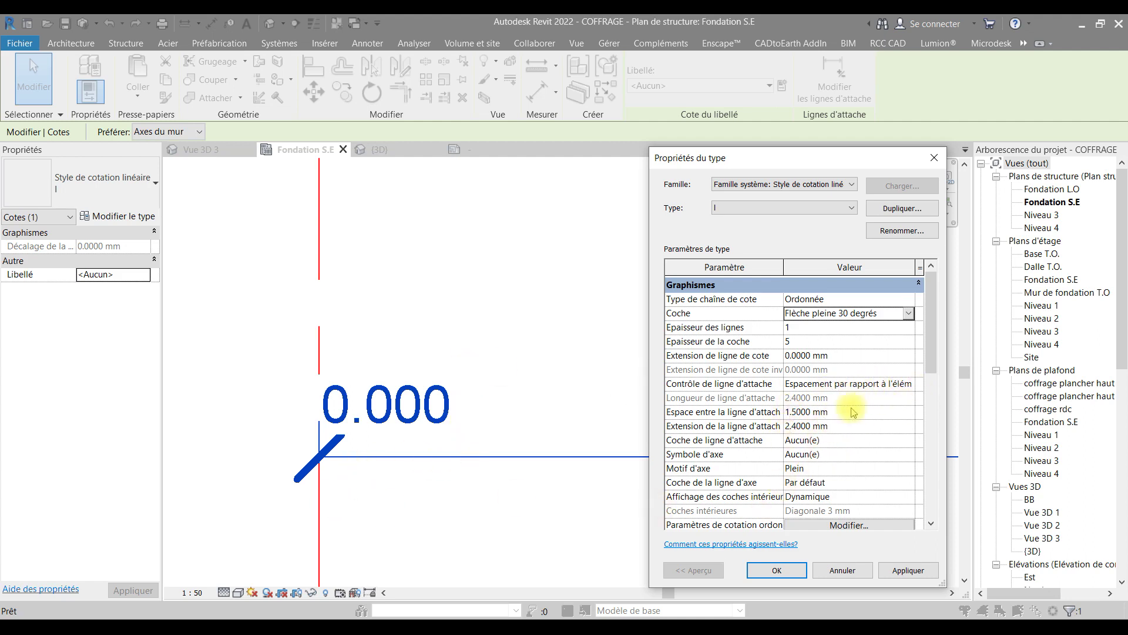
scroll(833, 419, down, 3)
scroll(833, 419, up, 3)
click(753, 569)
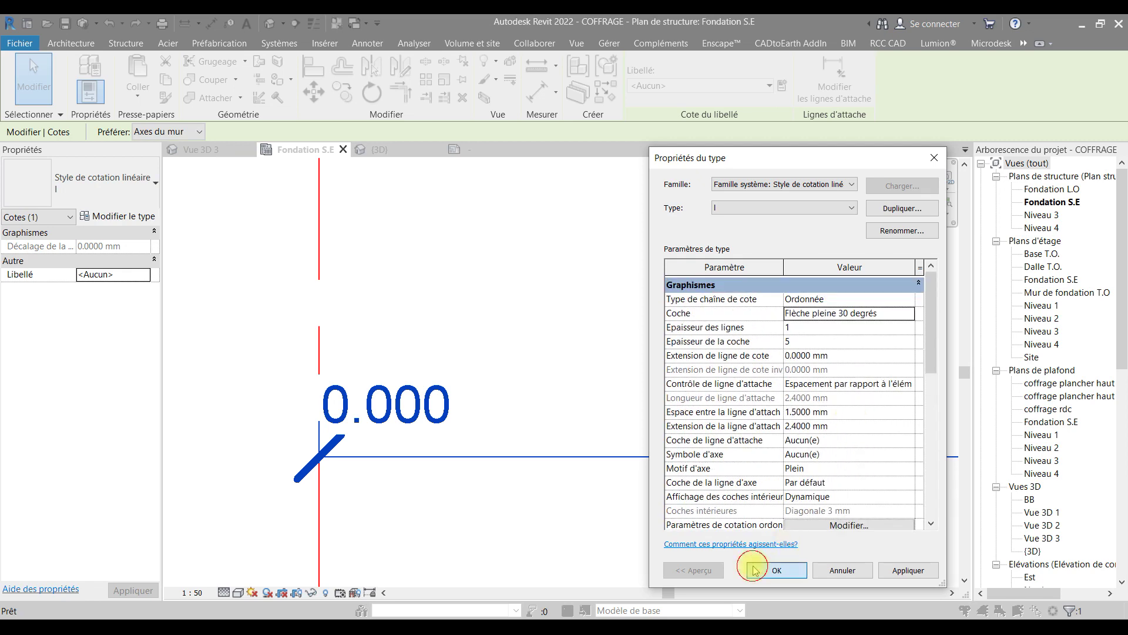
scroll(609, 433, down, 8)
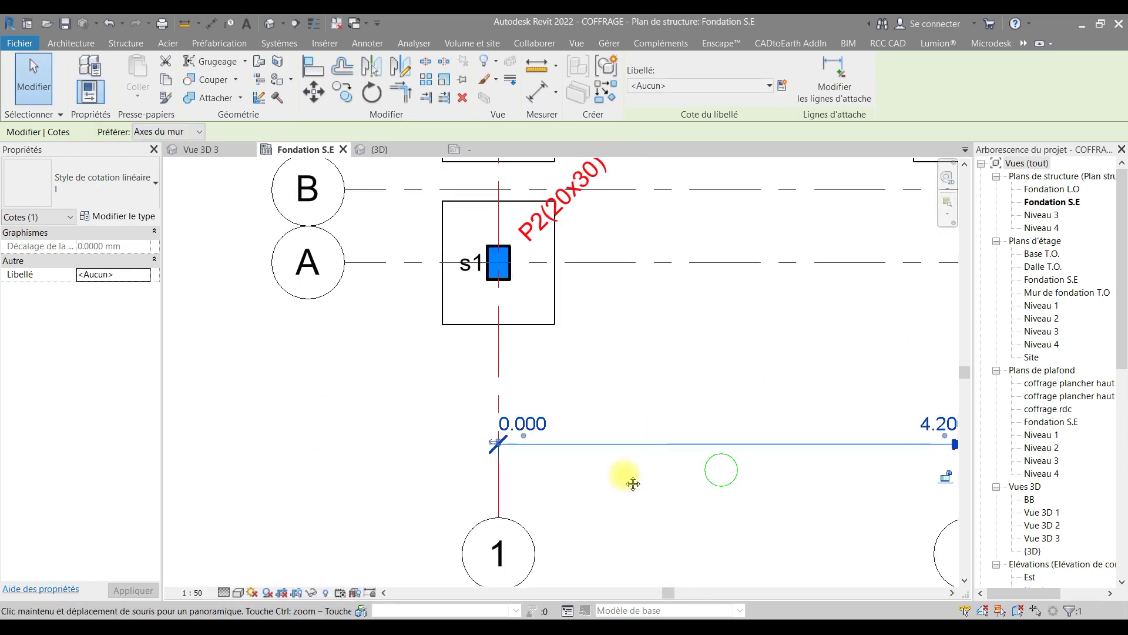
click(549, 476)
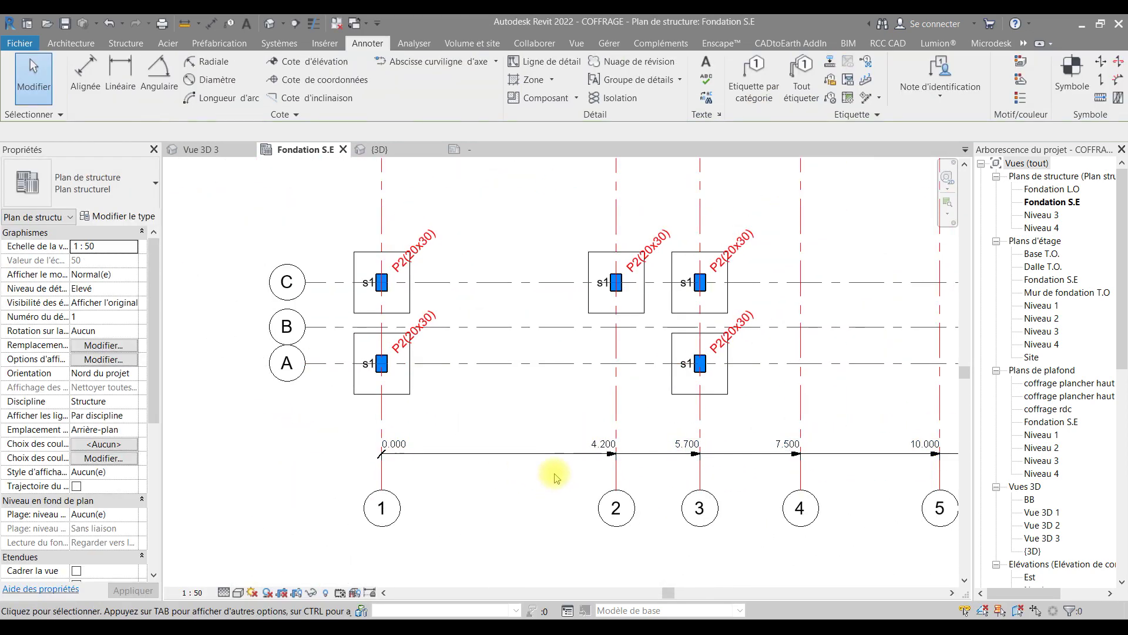
- Place an ordinate aligned dimension string across grid axes A to J, starting from A, between the lettered grid bubbles and axis 1
scroll(471, 505, down, 4)
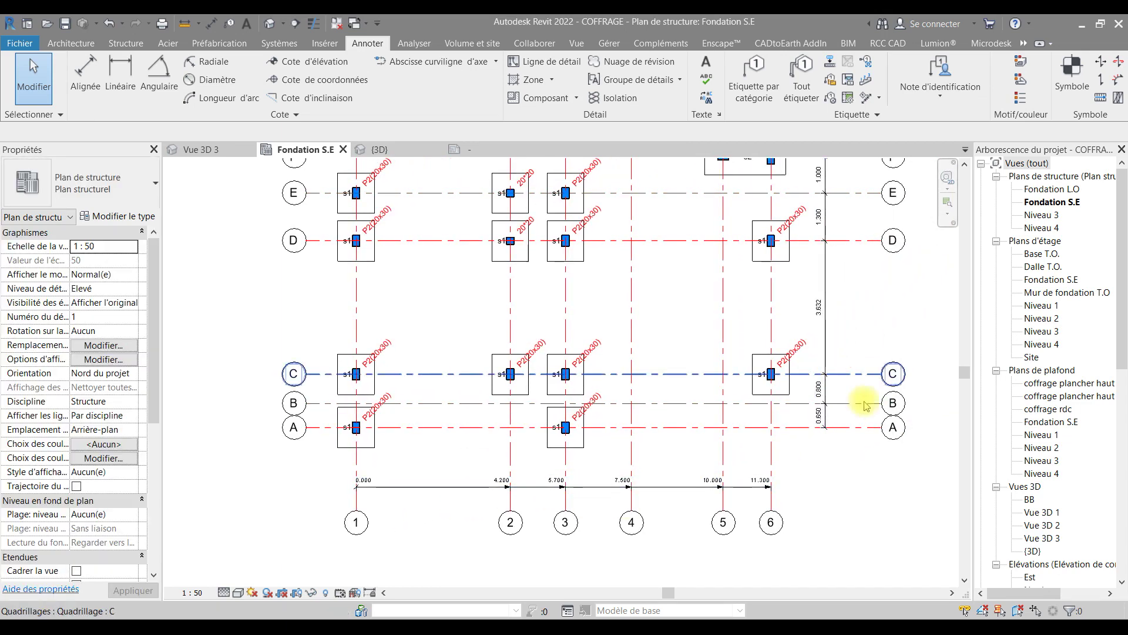
middle_drag(865, 454, 856, 497)
click(85, 75)
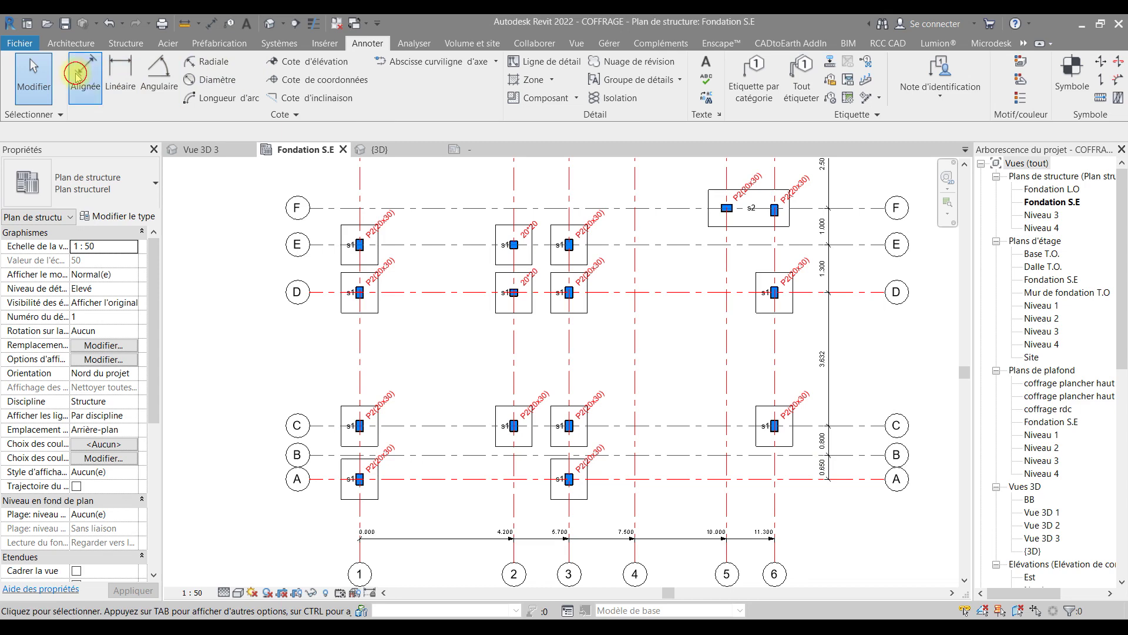
click(321, 479)
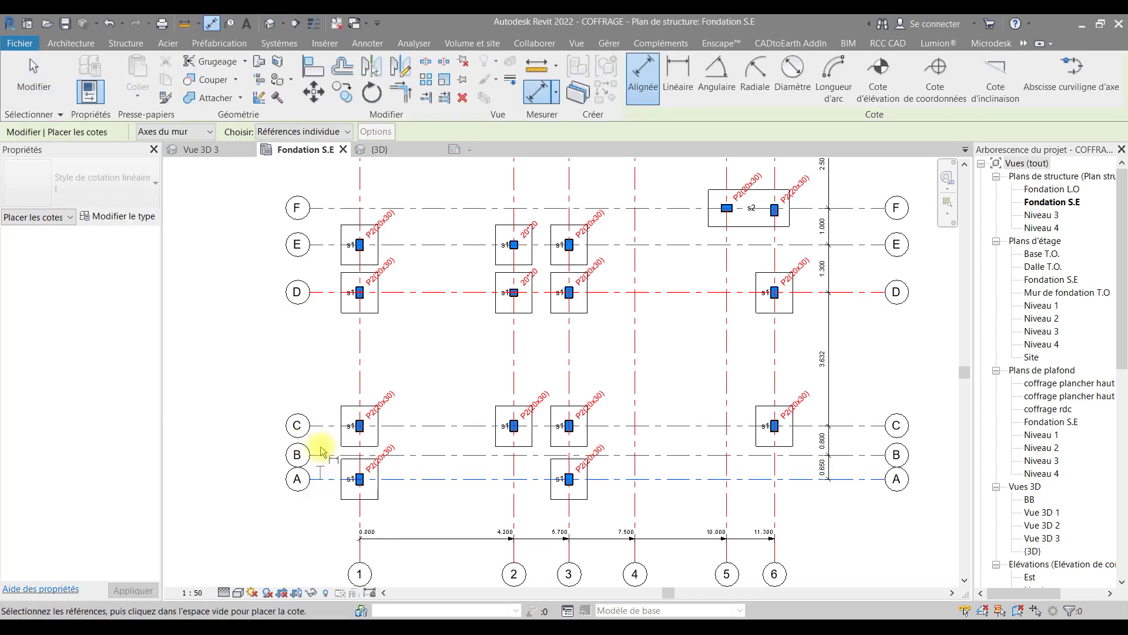
click(320, 455)
click(320, 425)
click(317, 292)
click(327, 208)
middle_drag(330, 315, 327, 584)
click(322, 385)
click(330, 311)
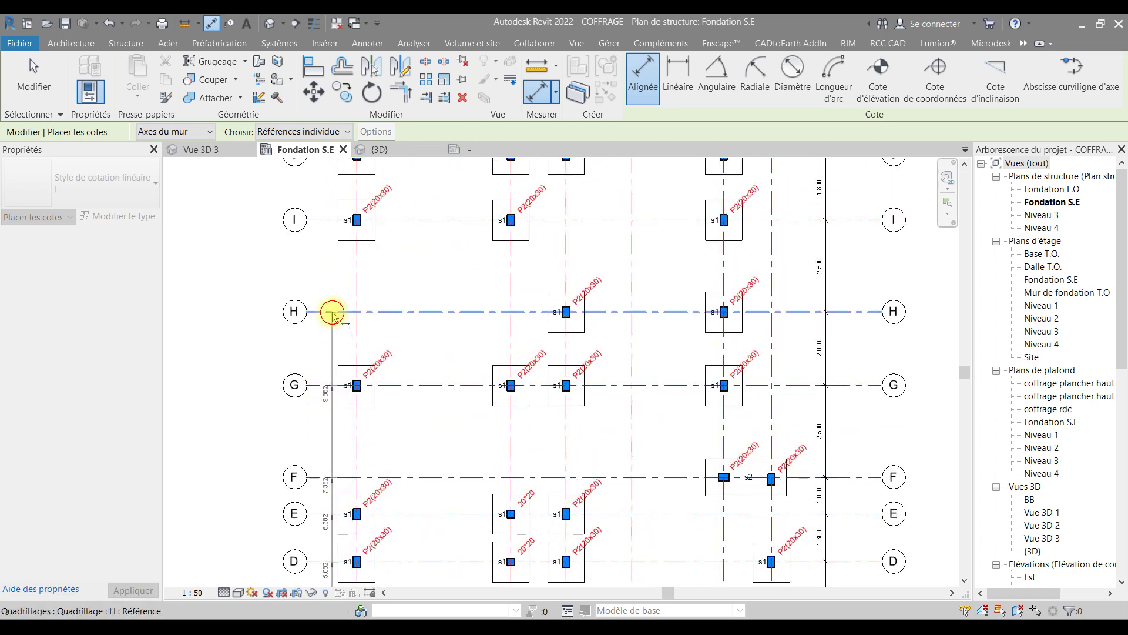
click(319, 220)
middle_drag(333, 315, 342, 504)
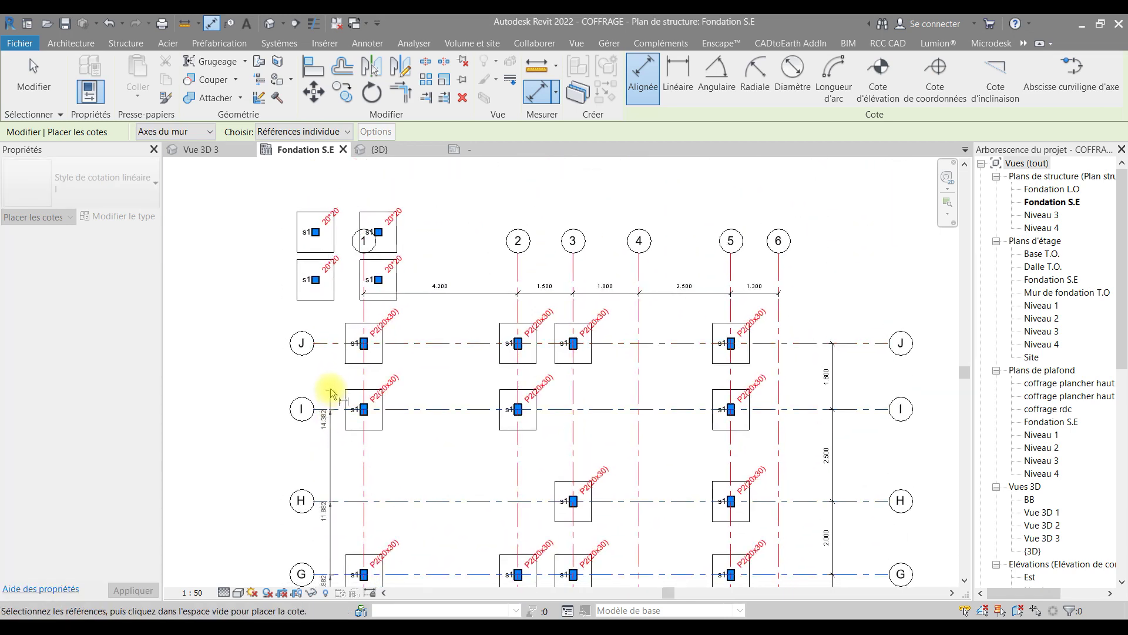
click(331, 333)
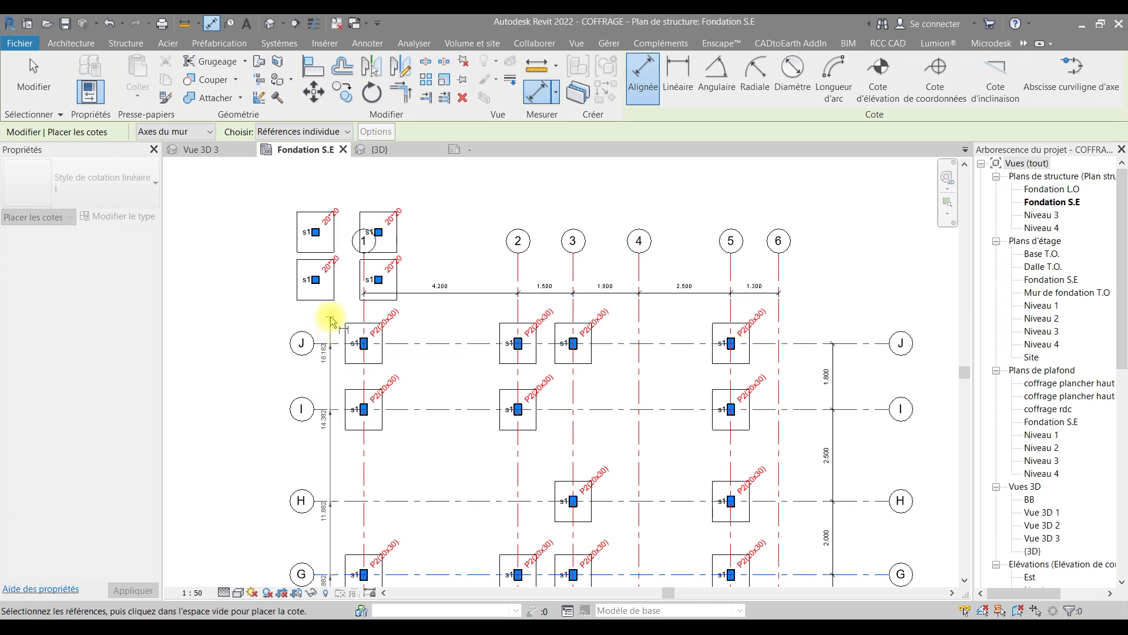
click(330, 317)
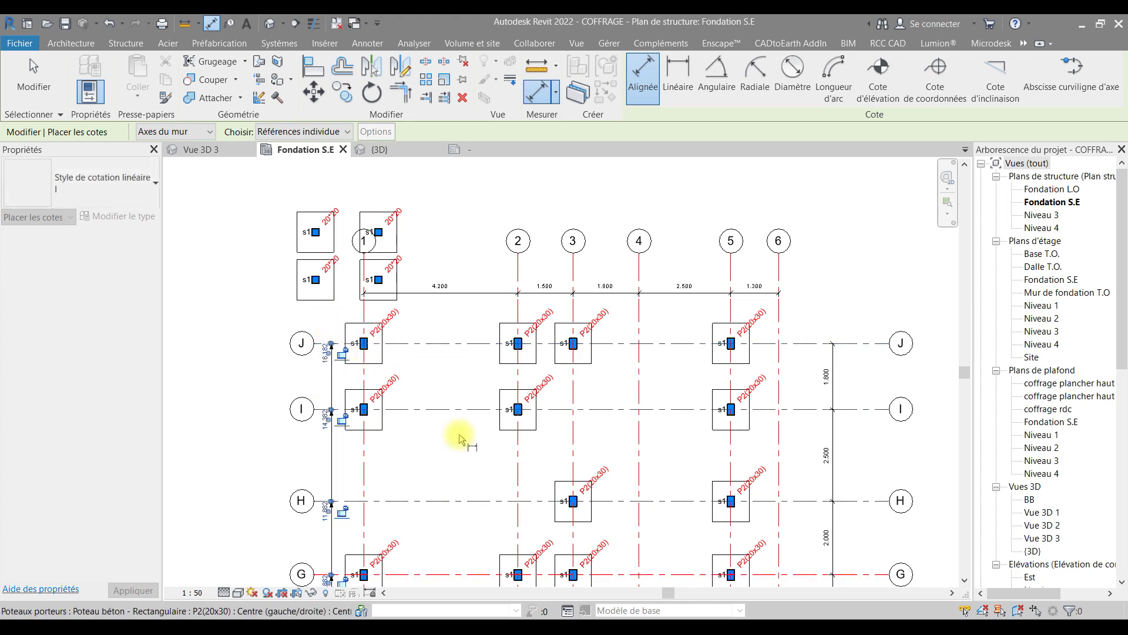
scroll(561, 453, down, 1)
middle_drag(565, 439, 567, 368)
key(Escape)
scroll(643, 420, down, 2)
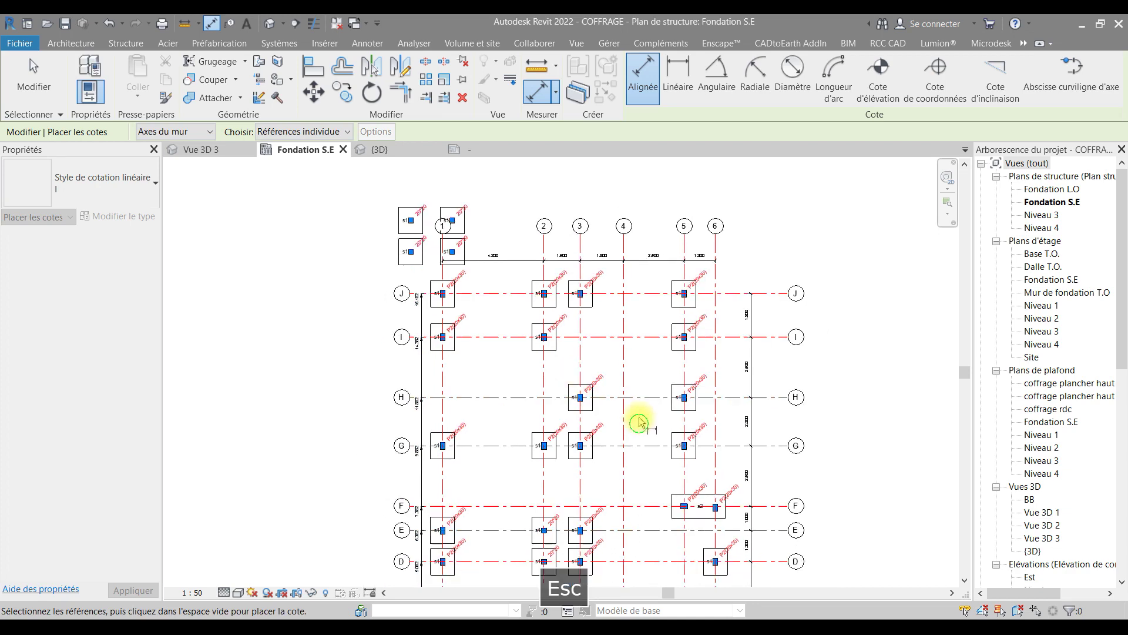
middle_drag(677, 415, 652, 334)
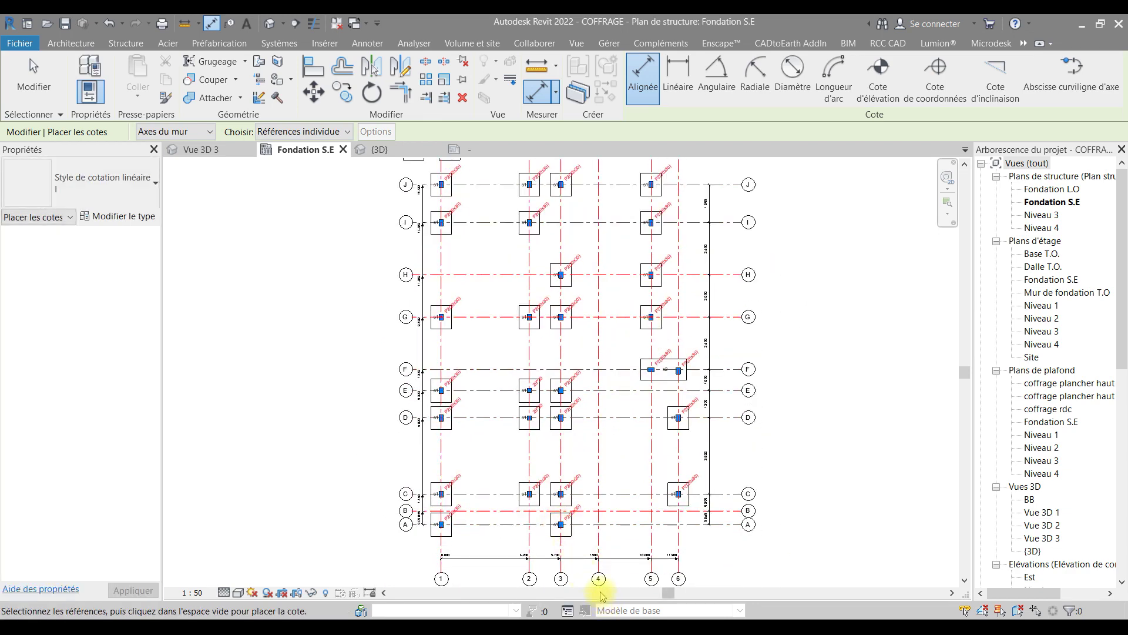
scroll(582, 582, up, 4)
middle_drag(443, 414, 454, 492)
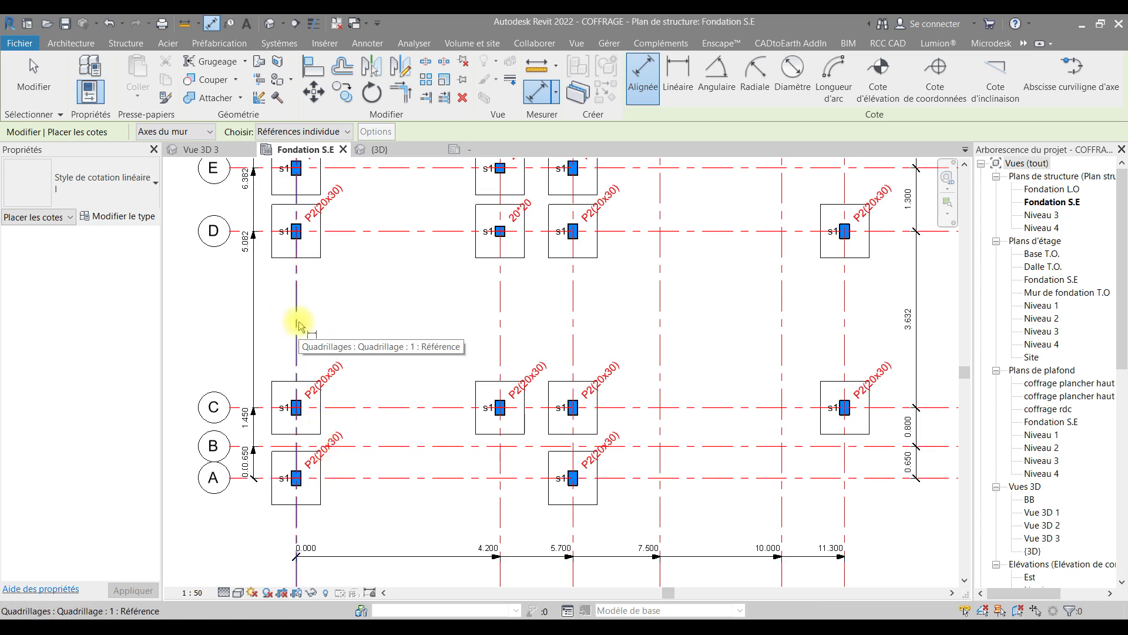
click(272, 241)
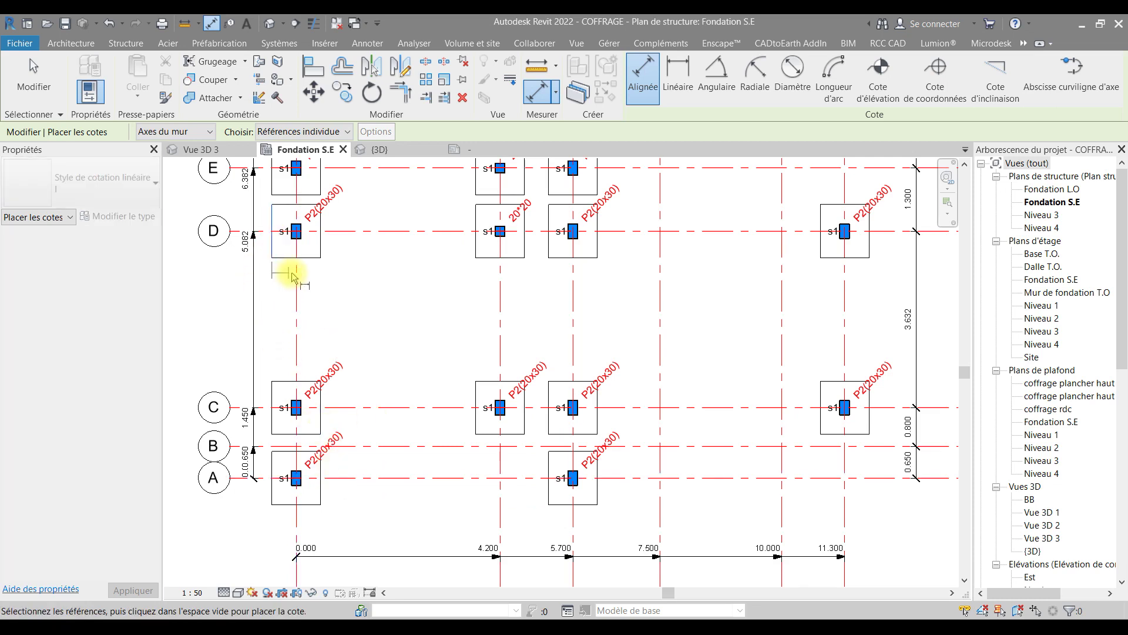
scroll(298, 276, up, 3)
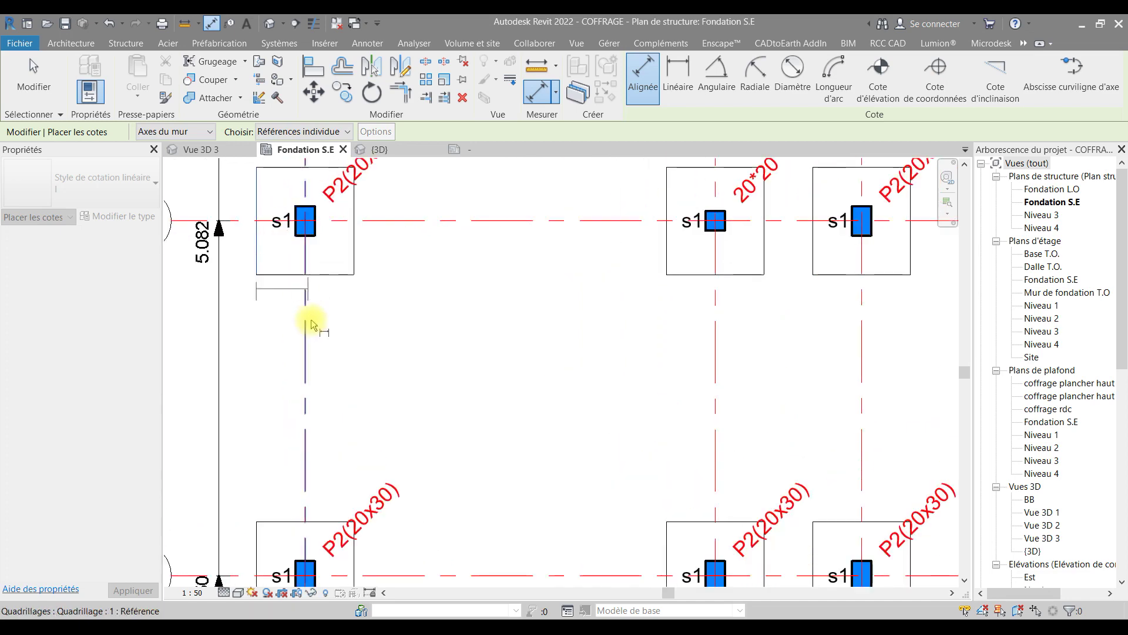
click(307, 346)
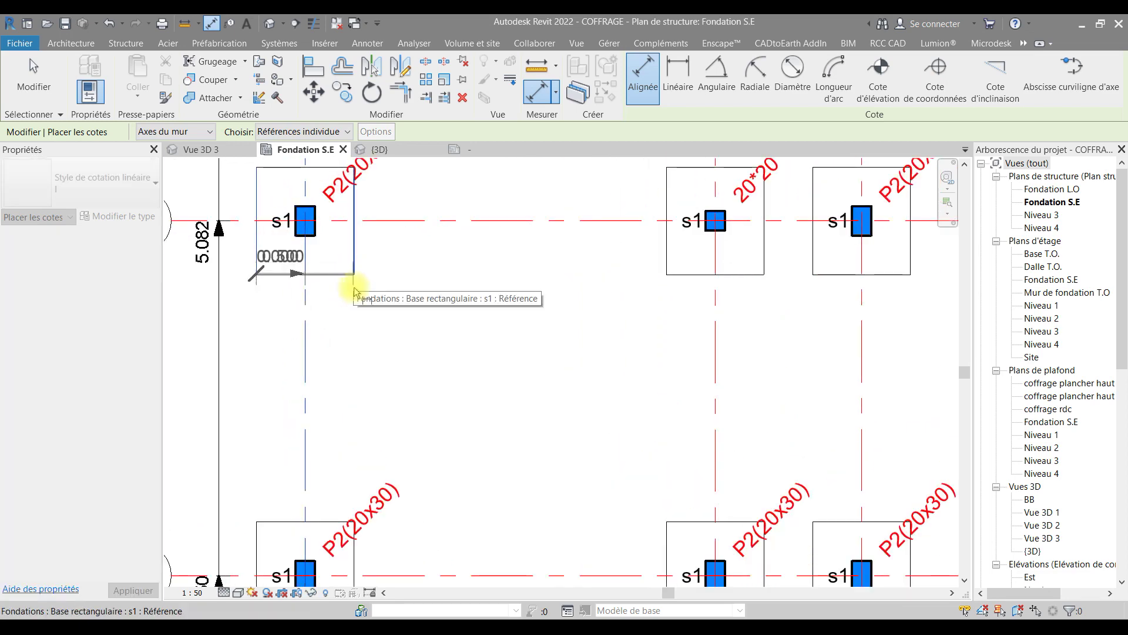
key(Escape)
scroll(312, 330, down, 4)
key(Escape)
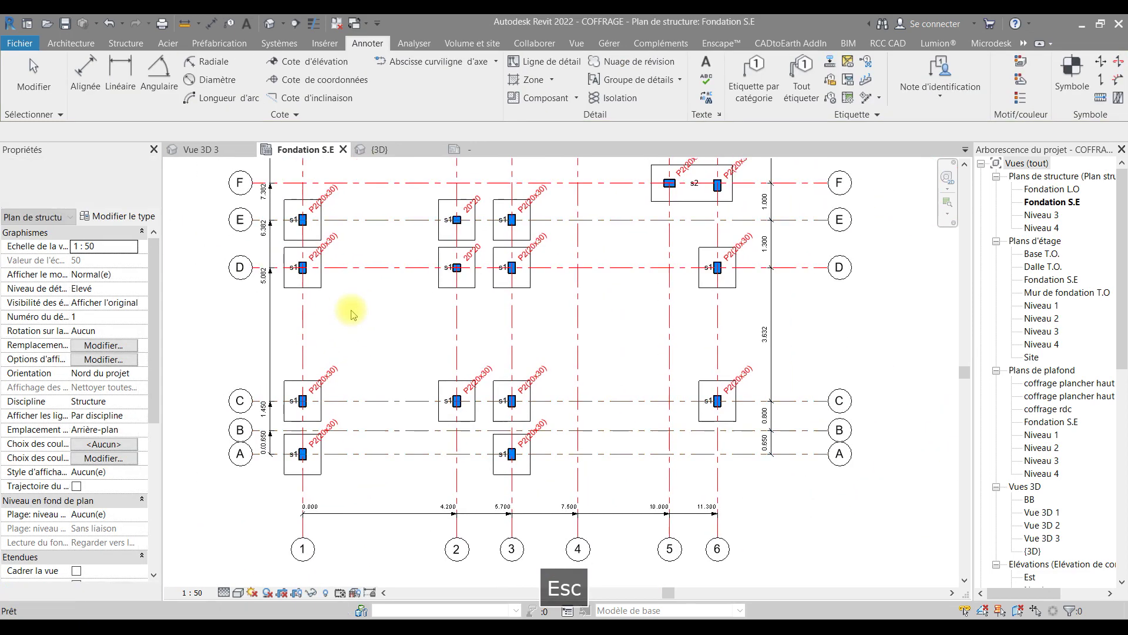
- Set the project's length unit format to meters rounded to 2 décimales and accept the units
key(u)
key(n)
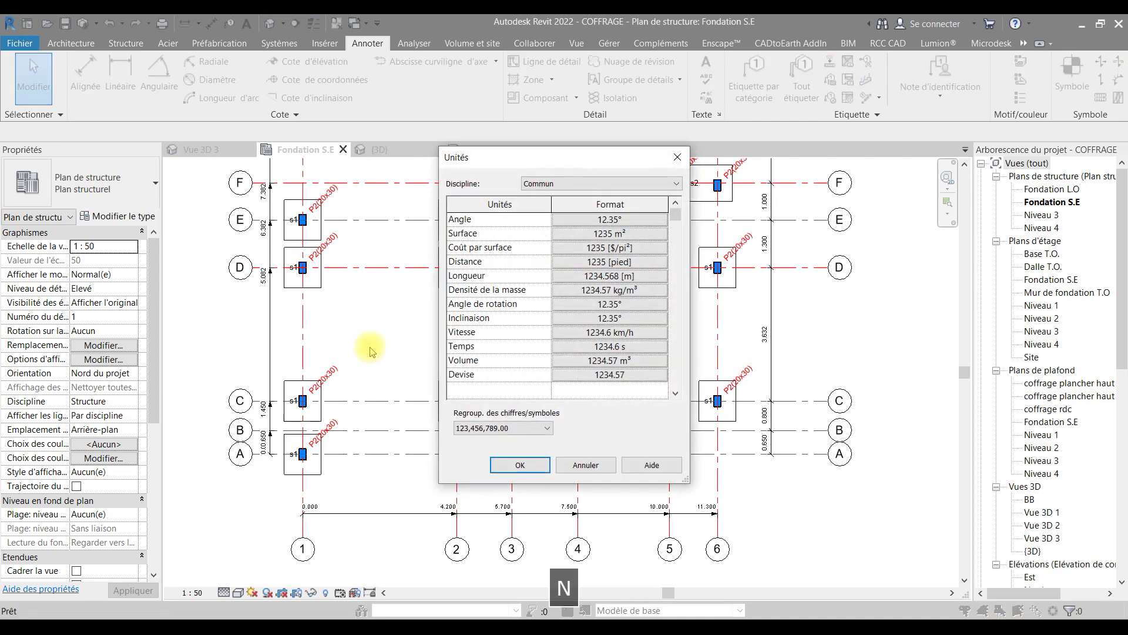
click(630, 281)
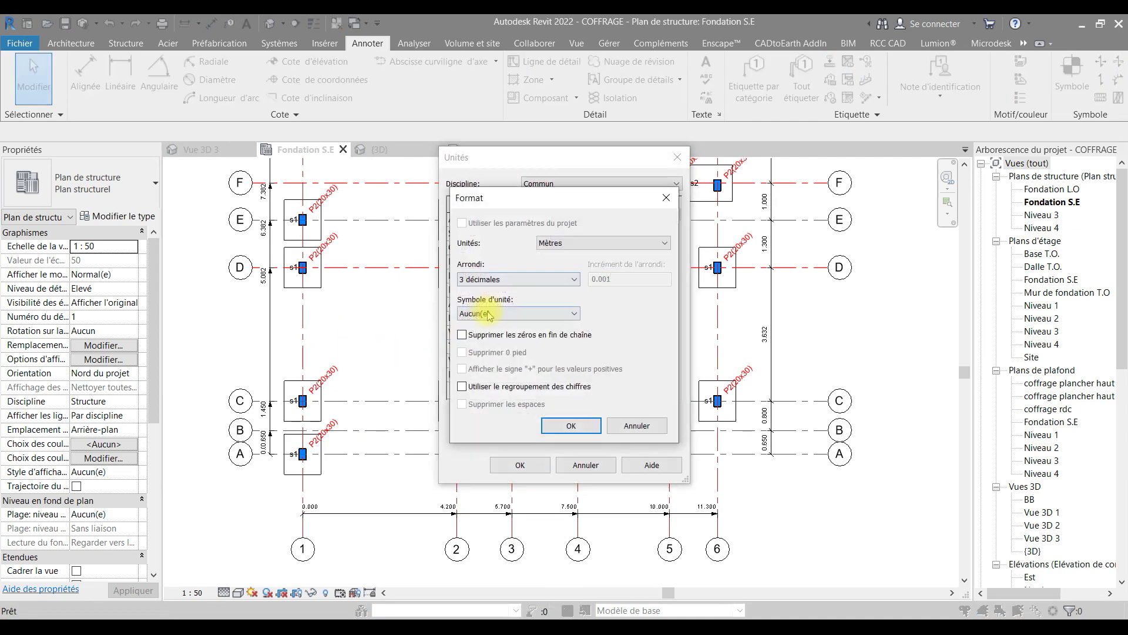
click(519, 284)
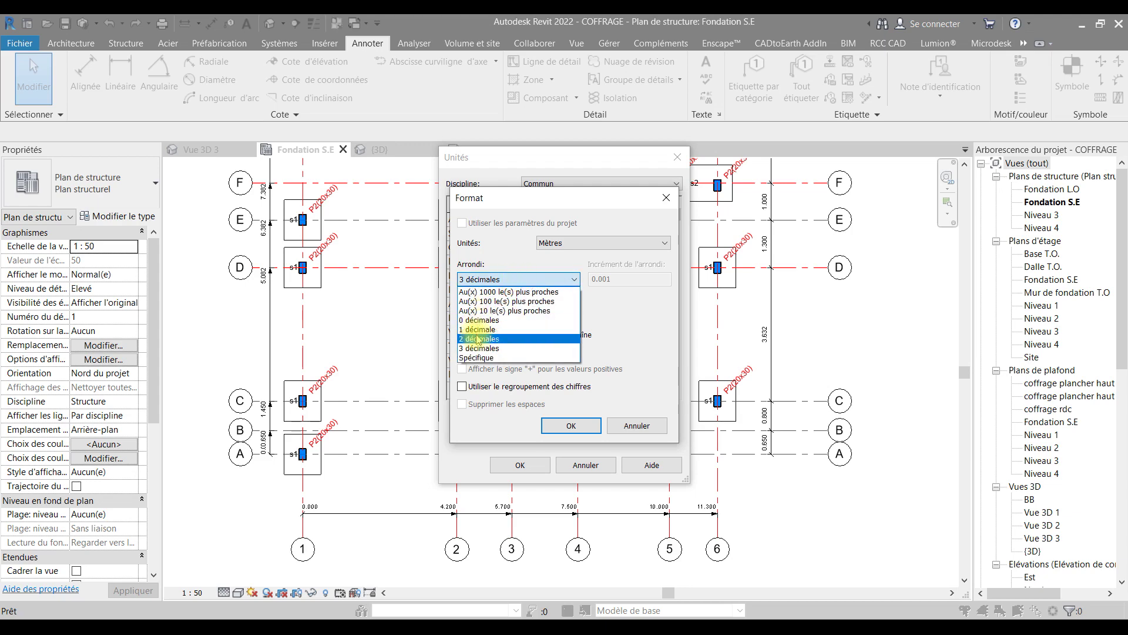
click(479, 339)
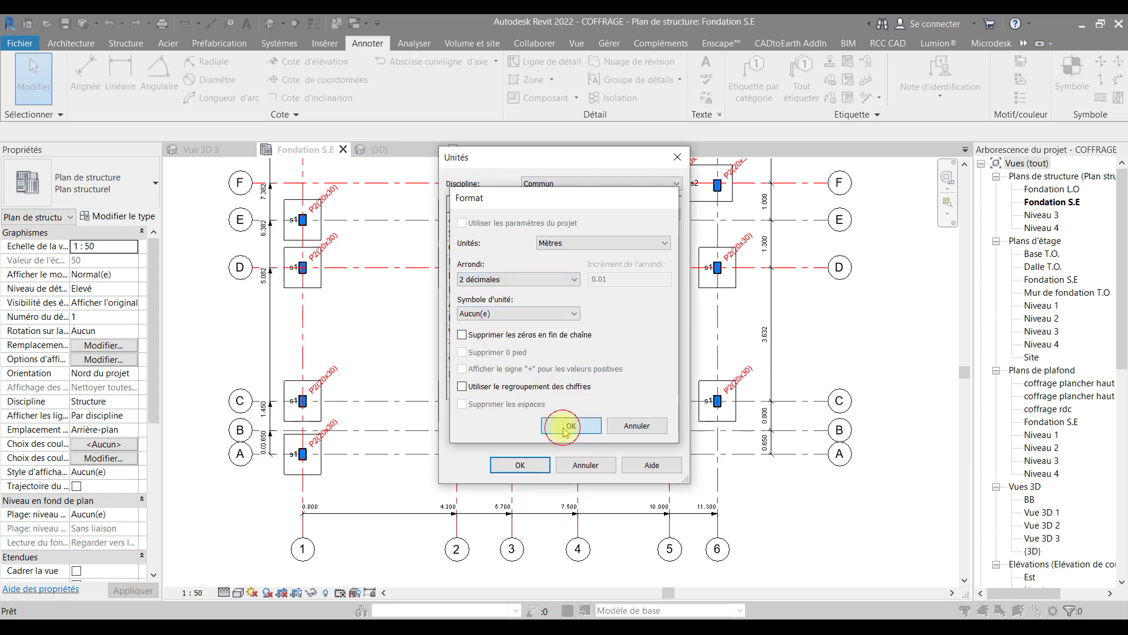
click(565, 427)
click(518, 466)
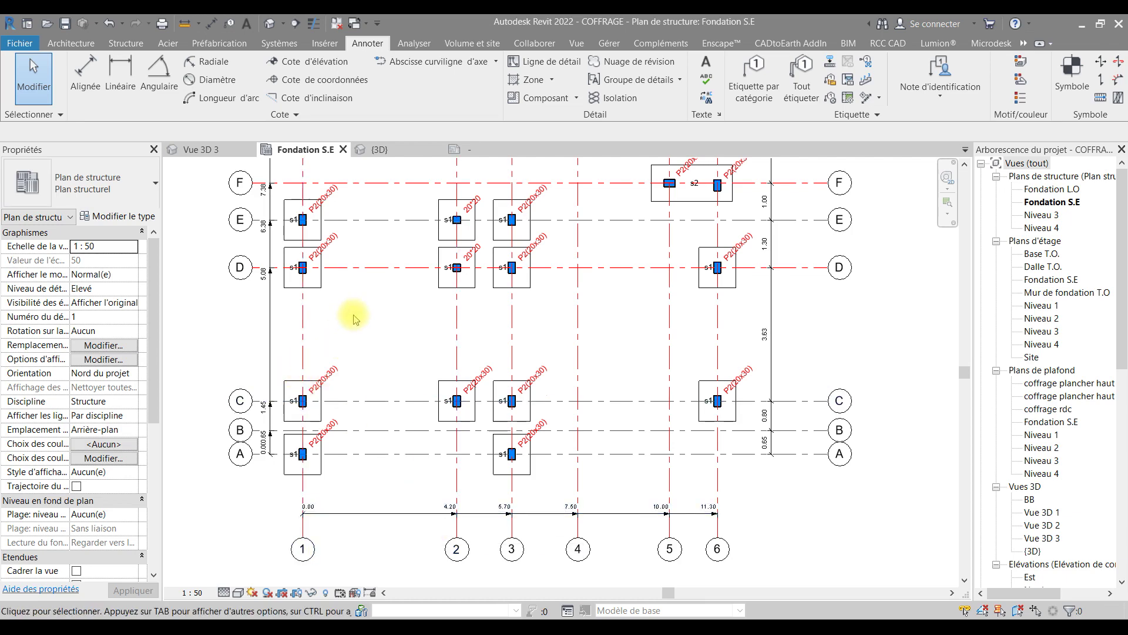
click(85, 73)
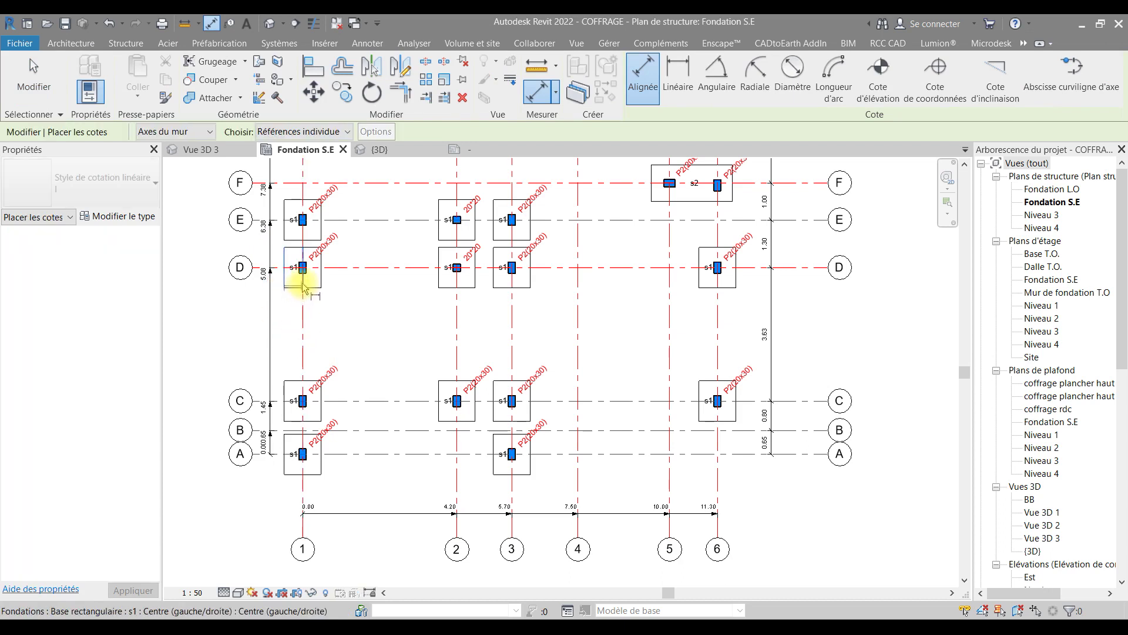
click(305, 322)
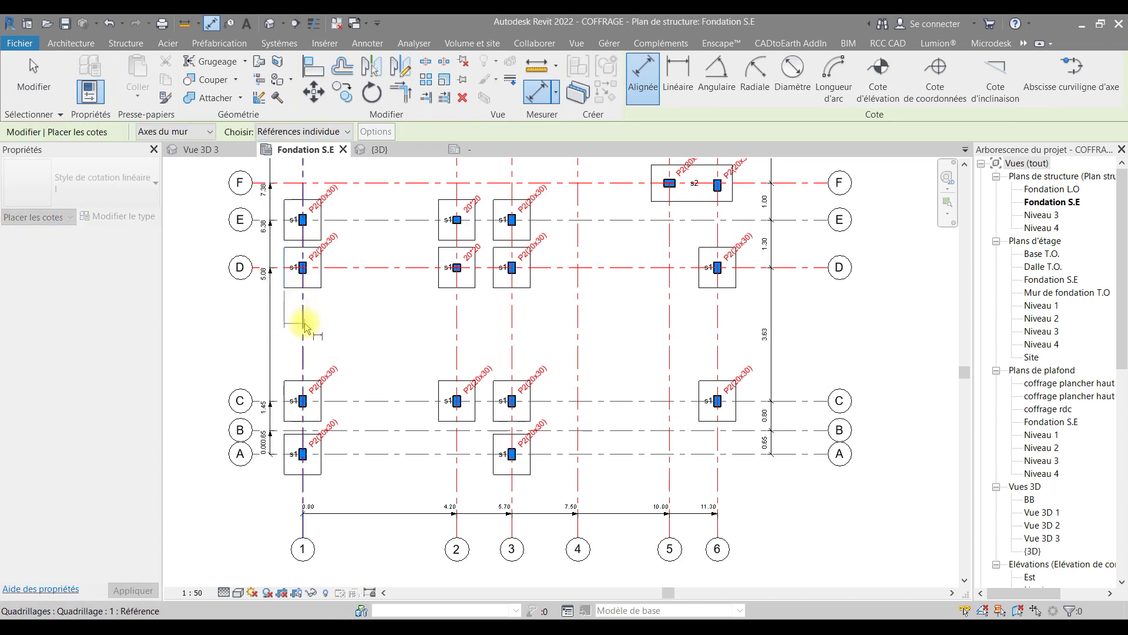
click(321, 278)
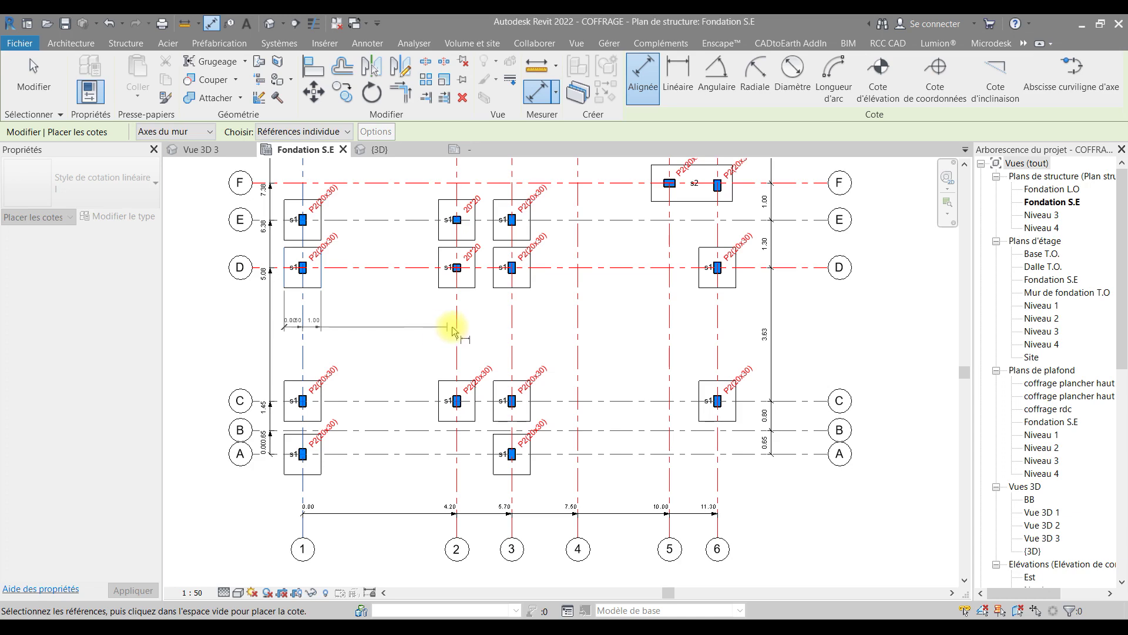
click(458, 298)
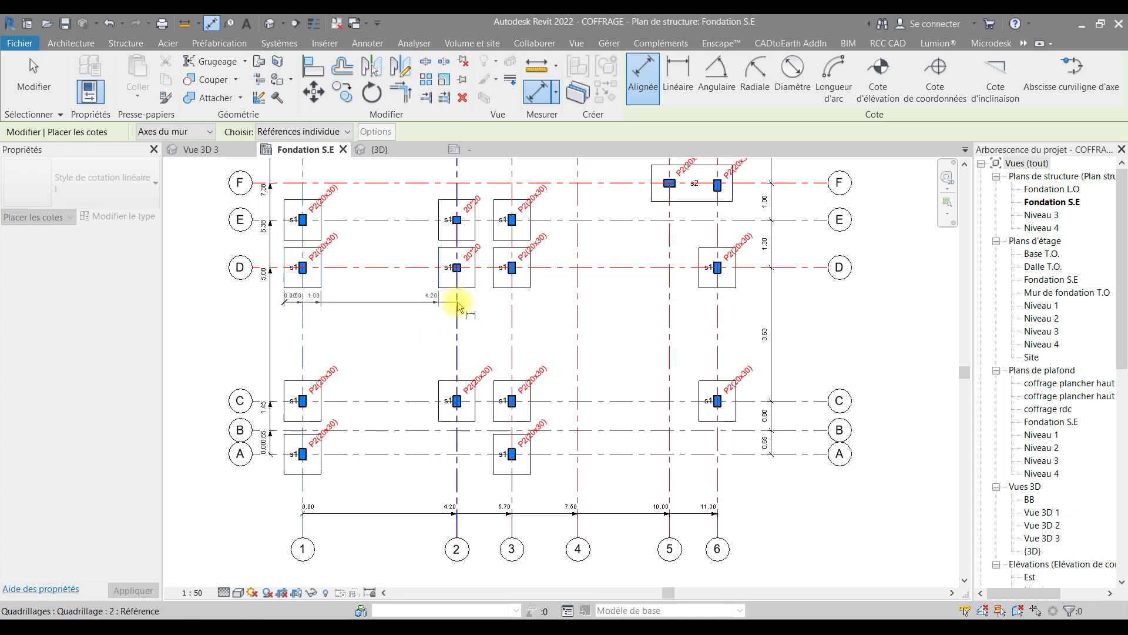
key(Escape)
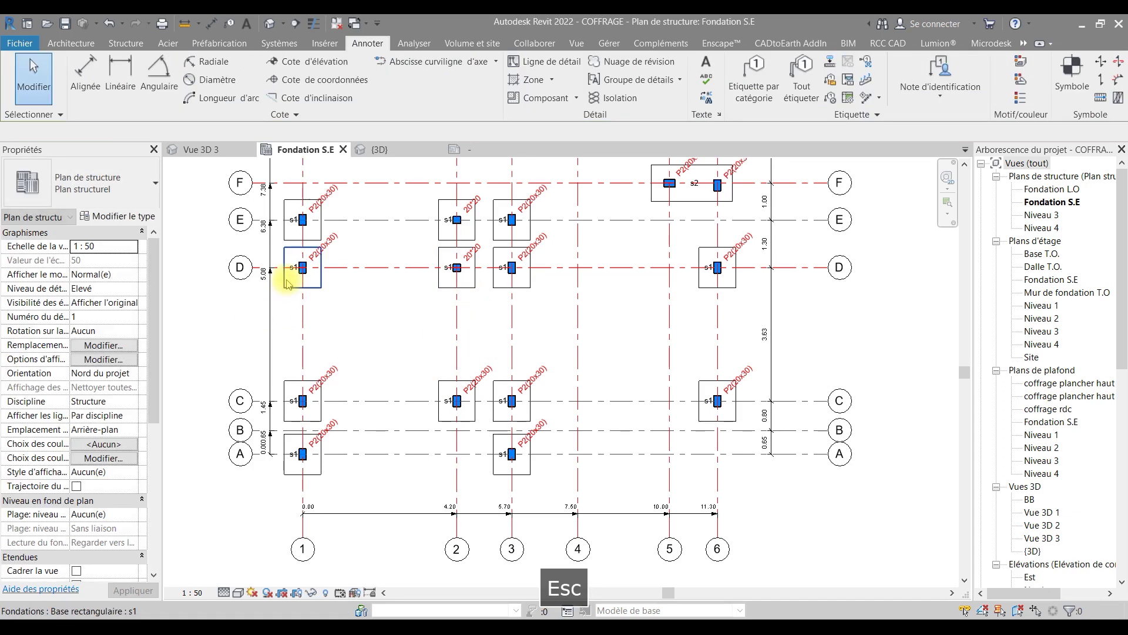
- Place an ordinate aligned dimension string below the axis D footings, referencing the side edges of the footings at axes 1, 2, 3 and 6
click(86, 72)
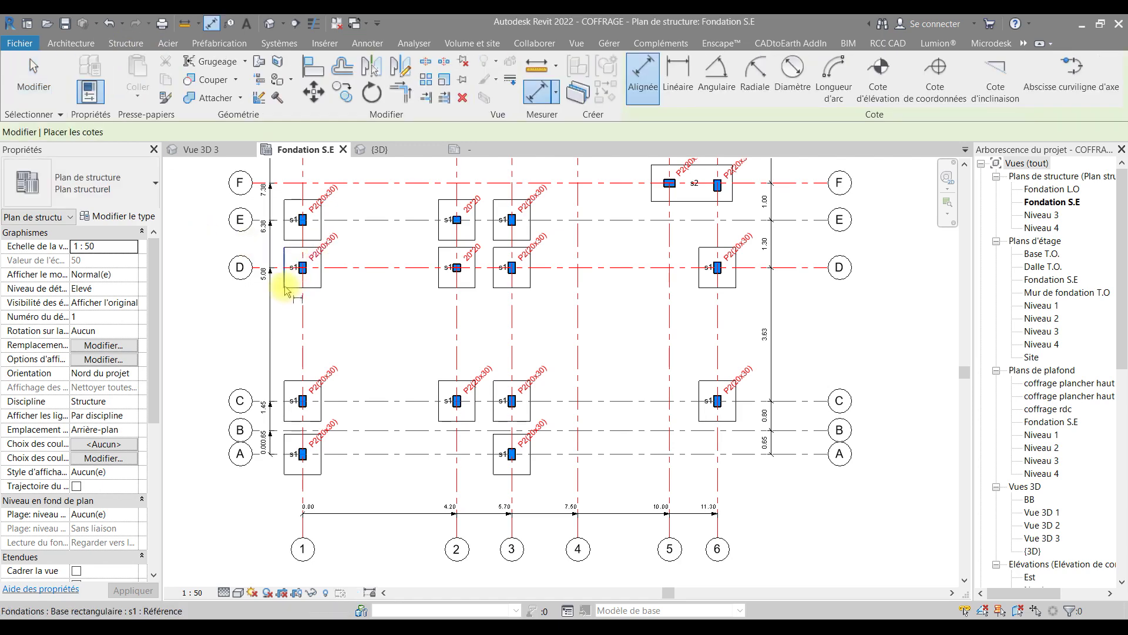
click(322, 286)
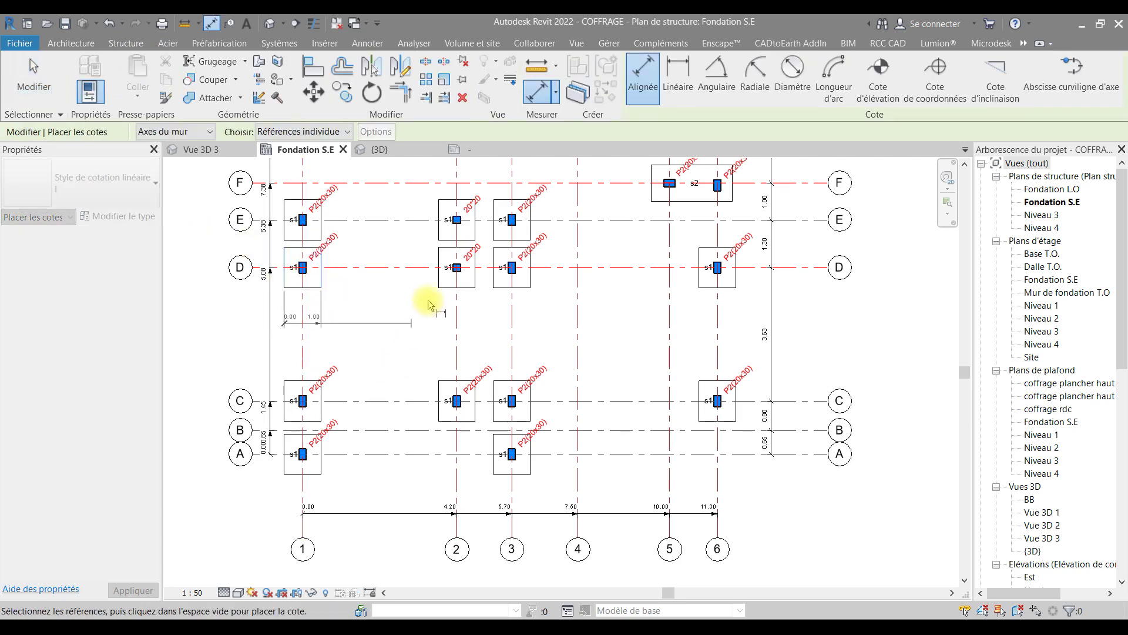
click(470, 288)
click(496, 289)
click(530, 283)
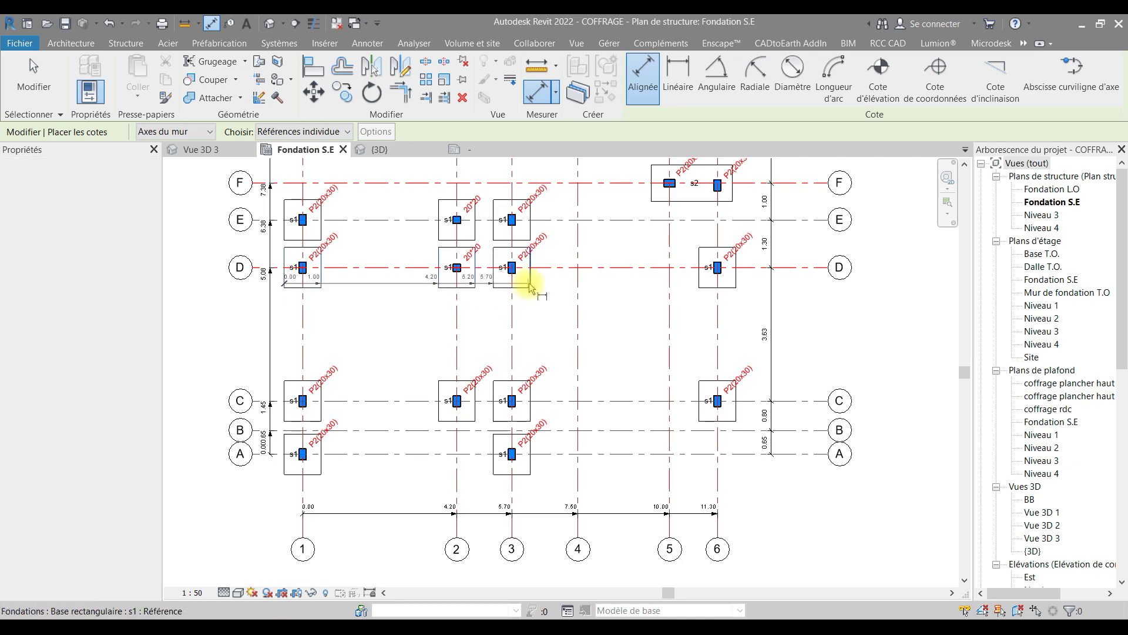
click(716, 291)
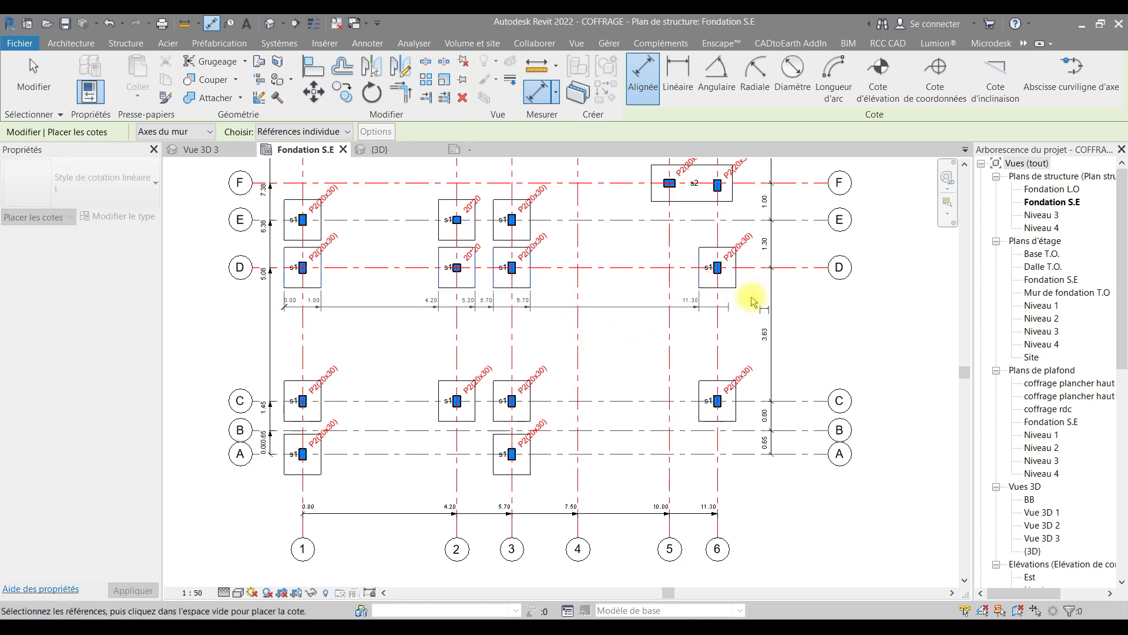
click(854, 327)
key(Escape)
- Begin a vertical ordinate aligned dimension string on axis 1, from the lower edge of footing A through the footing edges up to axis E
middle_drag(685, 353, 676, 410)
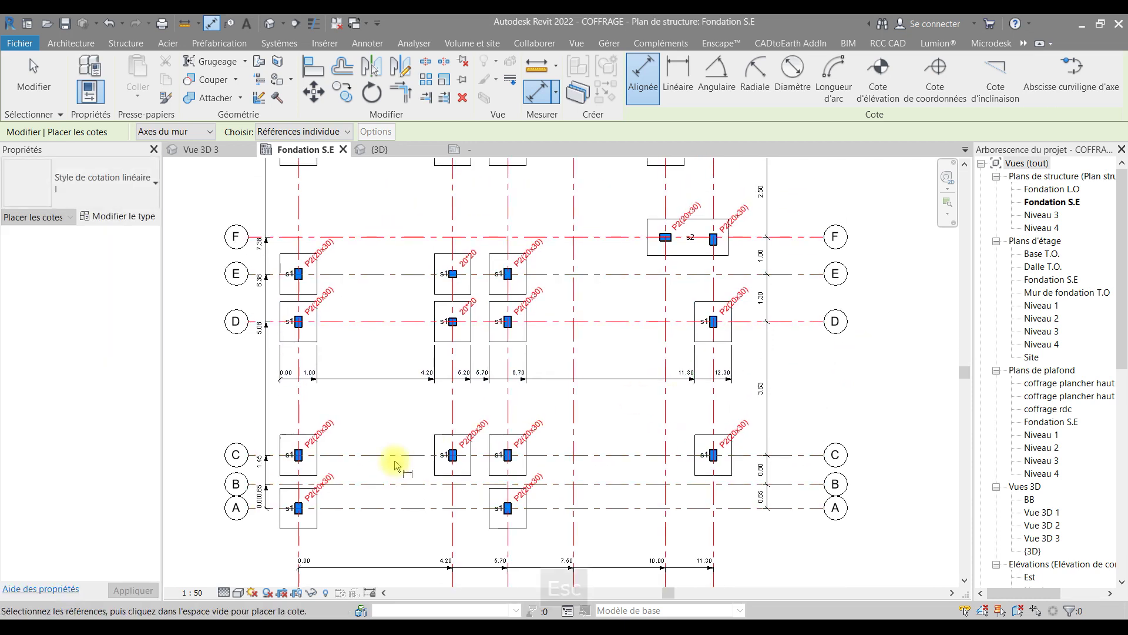
click(306, 532)
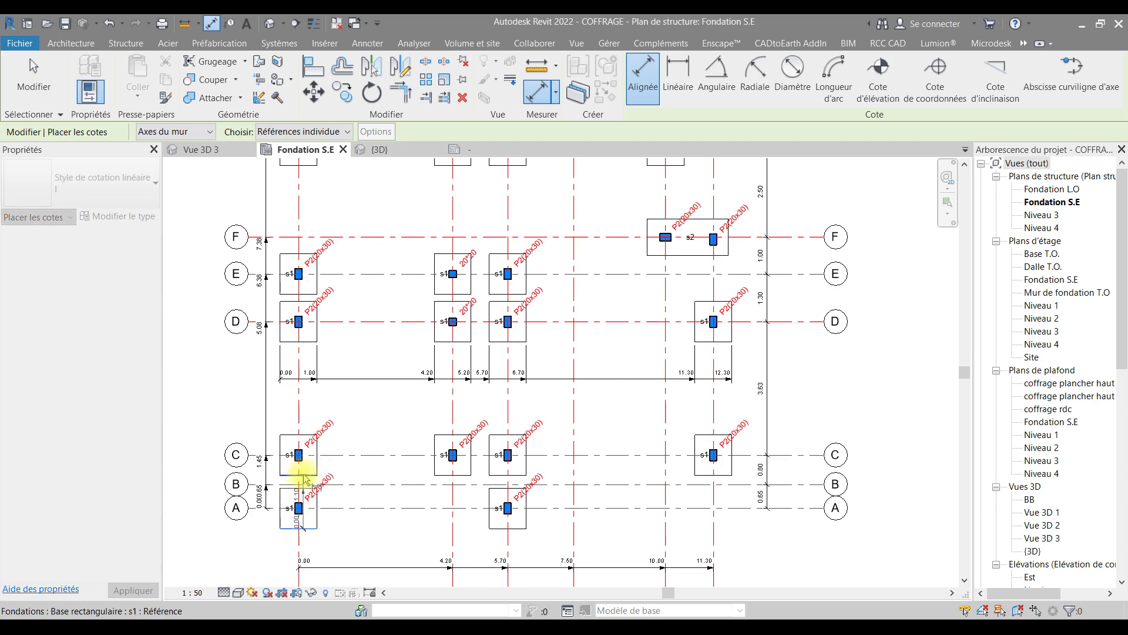
click(296, 303)
click(295, 254)
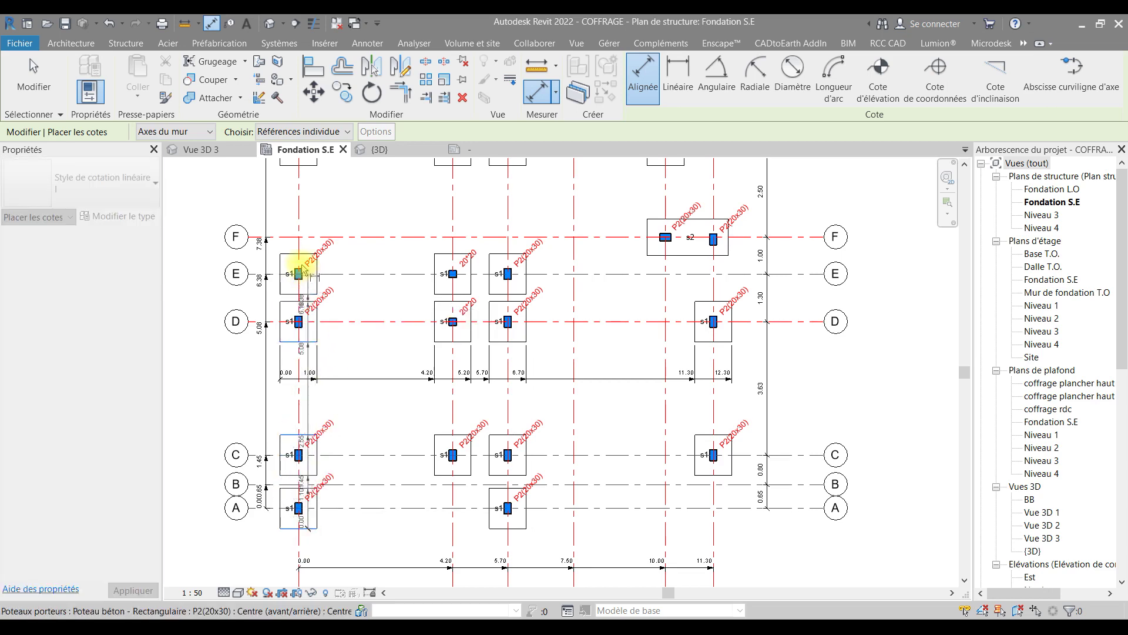
click(427, 237)
- Extend the vertical ordinate string to the axis 1 footing edges at G, I and J, and place it between axes 1 and 2
middle_drag(432, 278, 415, 401)
click(292, 288)
click(283, 248)
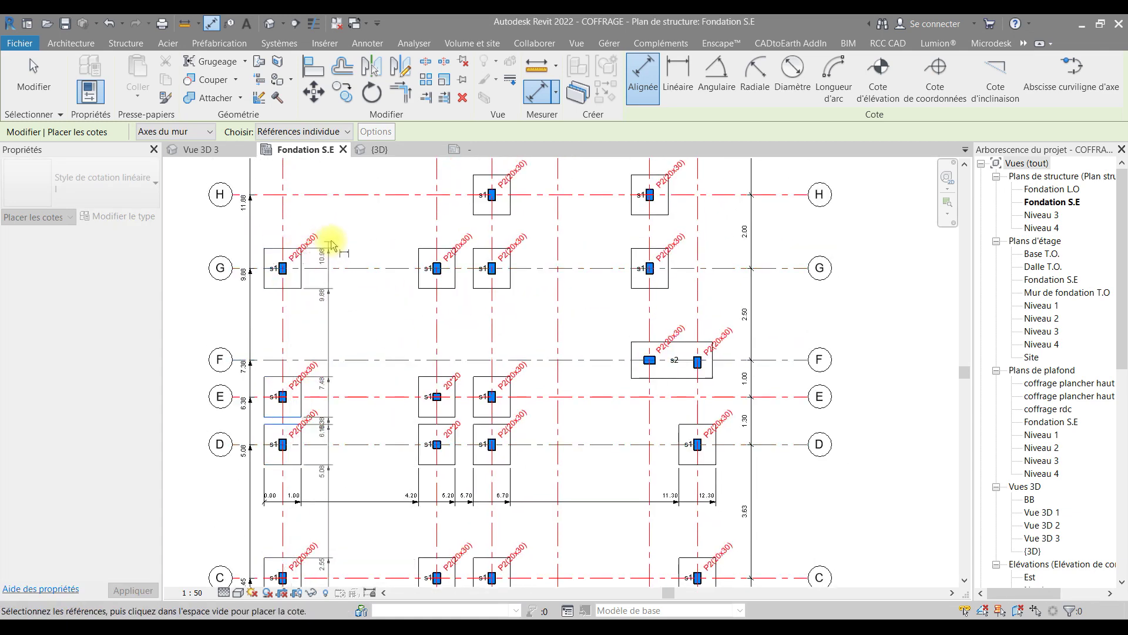
click(351, 260)
middle_drag(351, 260, 386, 375)
click(326, 238)
click(310, 198)
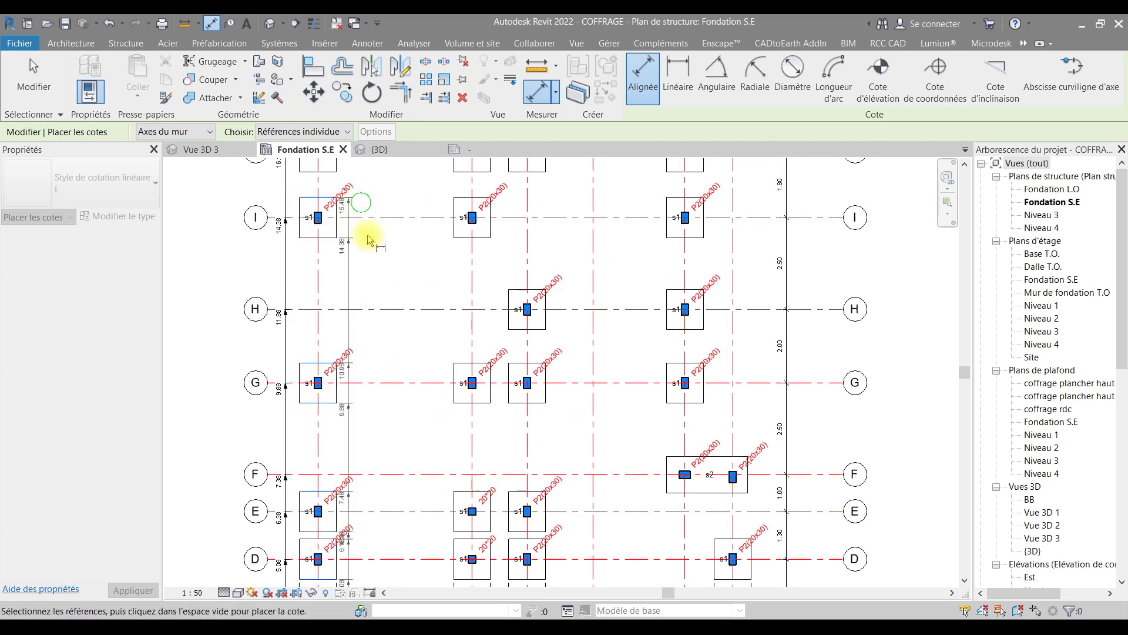
middle_drag(368, 239, 403, 360)
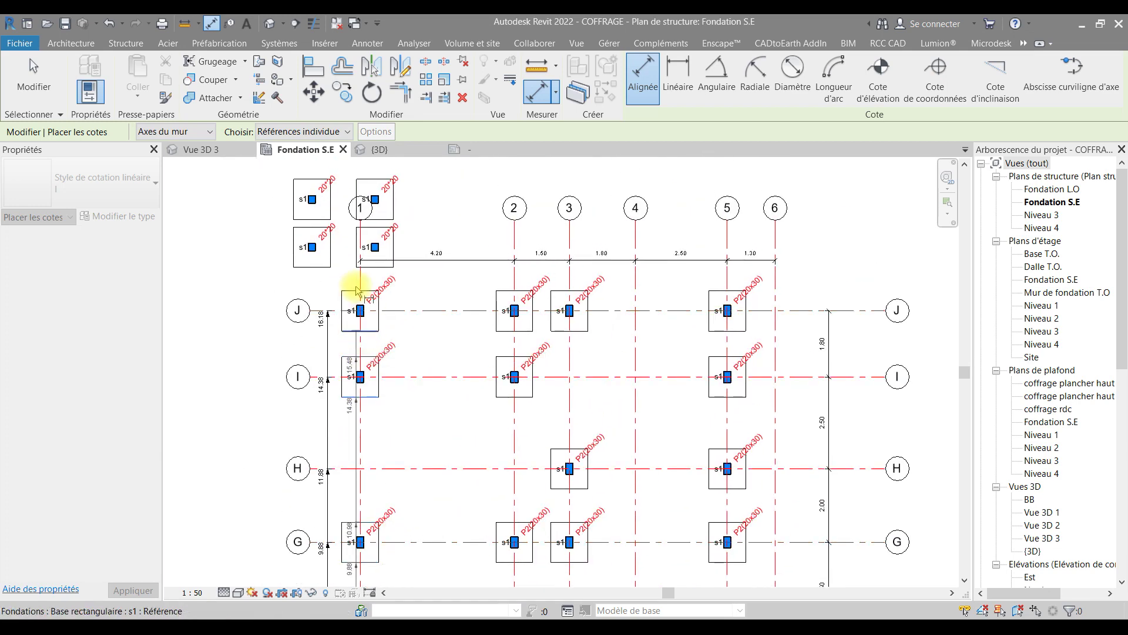
click(433, 291)
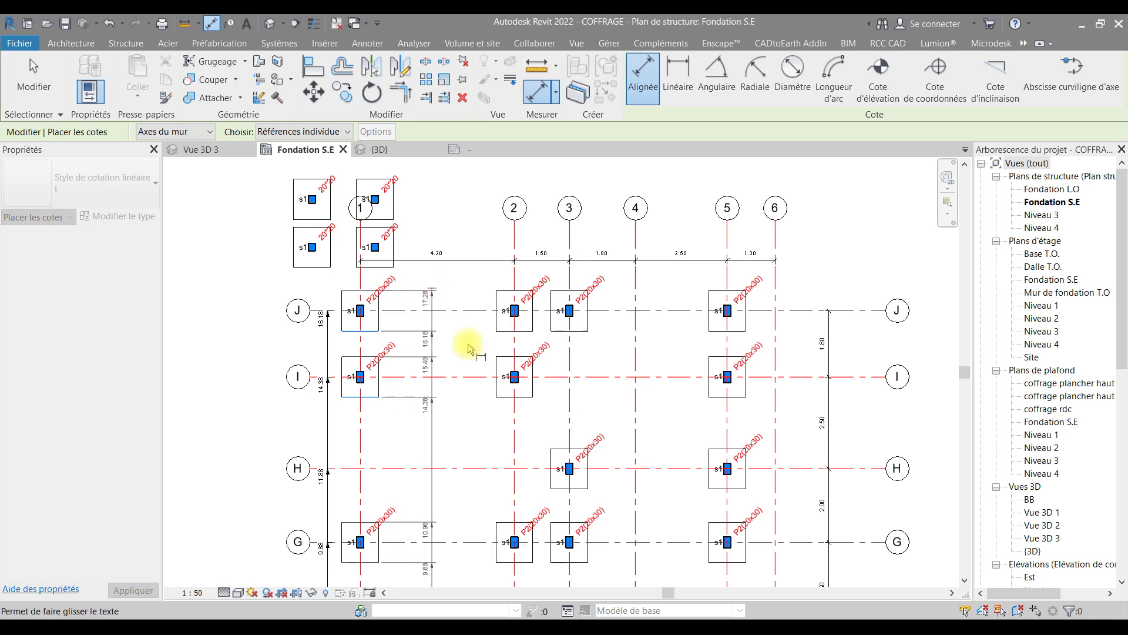
scroll(473, 373, down, 1)
middle_drag(470, 317, 473, 220)
key(Escape)
key(Escape)
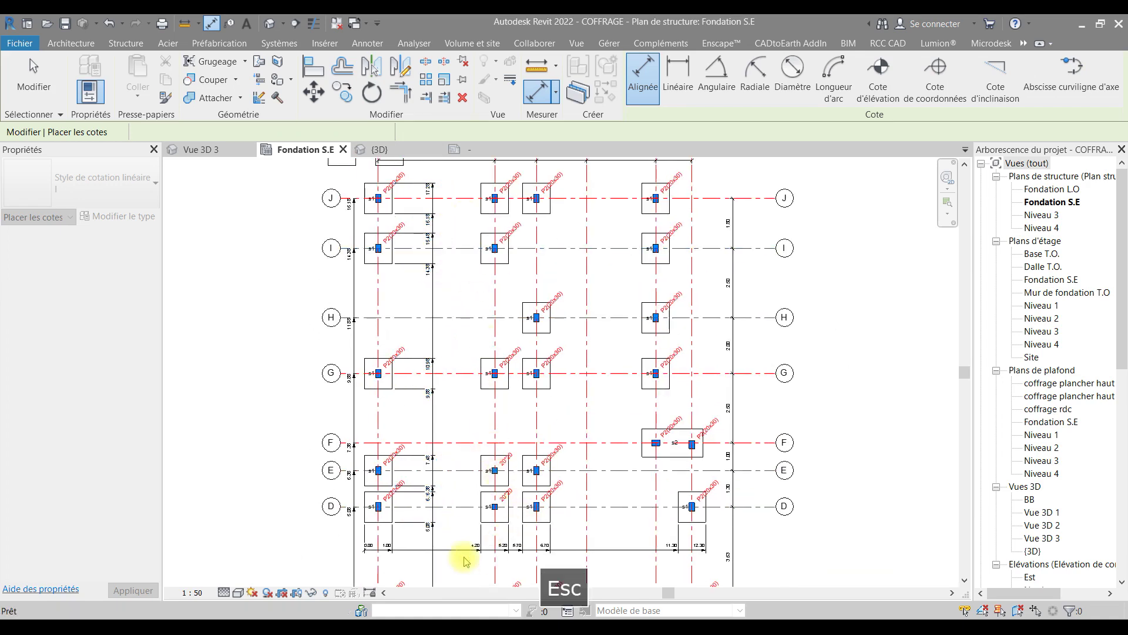
- Select both footing dimension strings, switch them to dimension type c, and duplicate that type as "c 2"
click(433, 537)
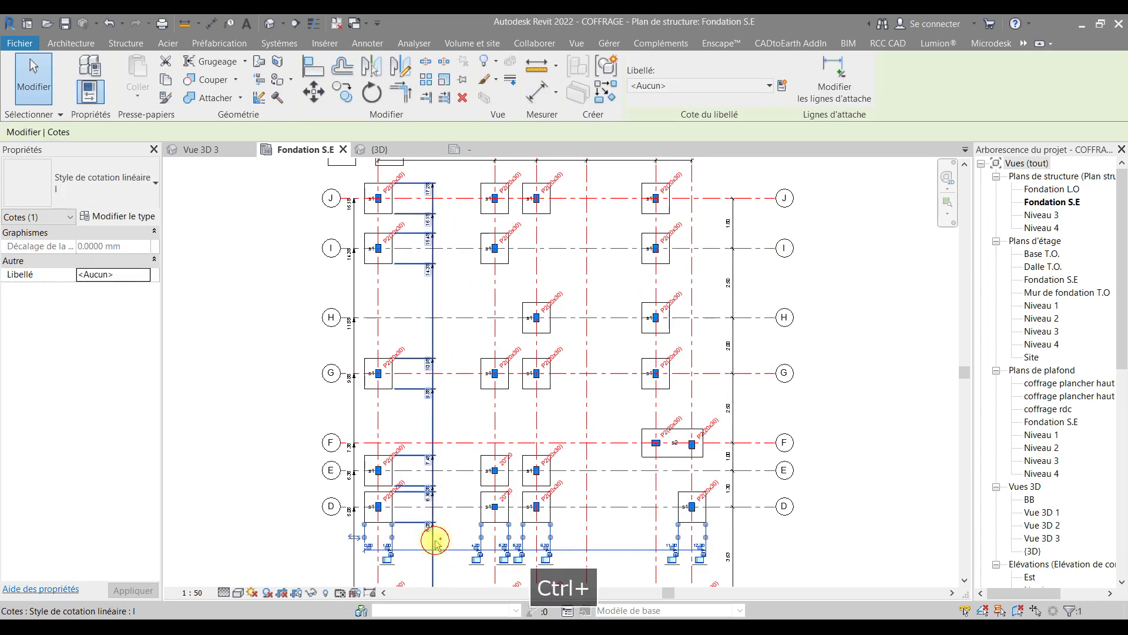
click(114, 222)
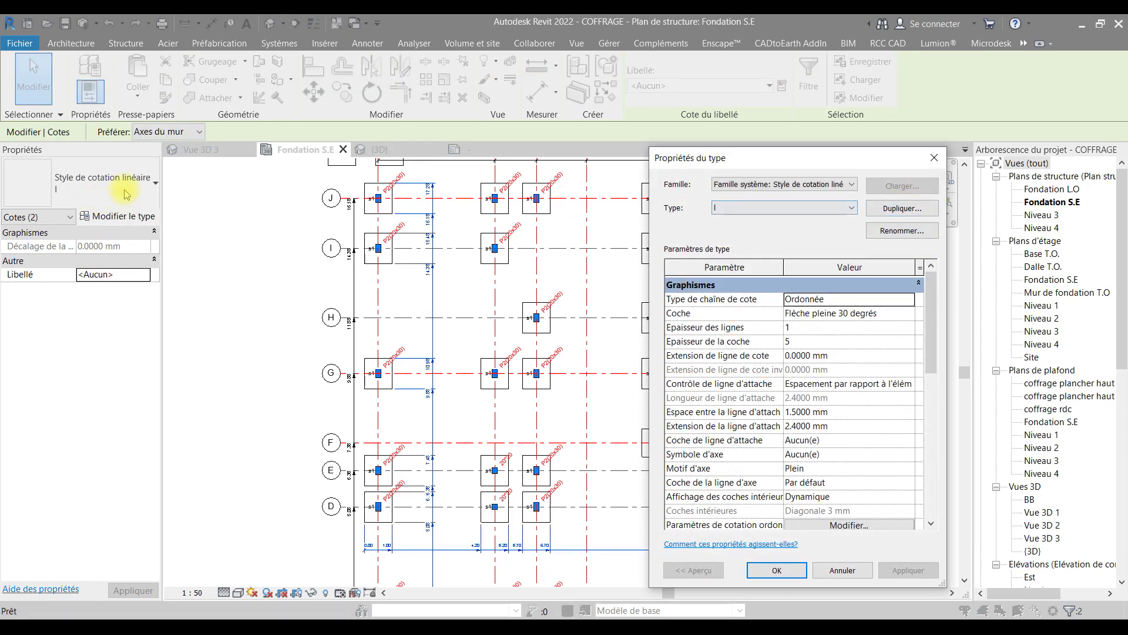
click(837, 212)
click(731, 218)
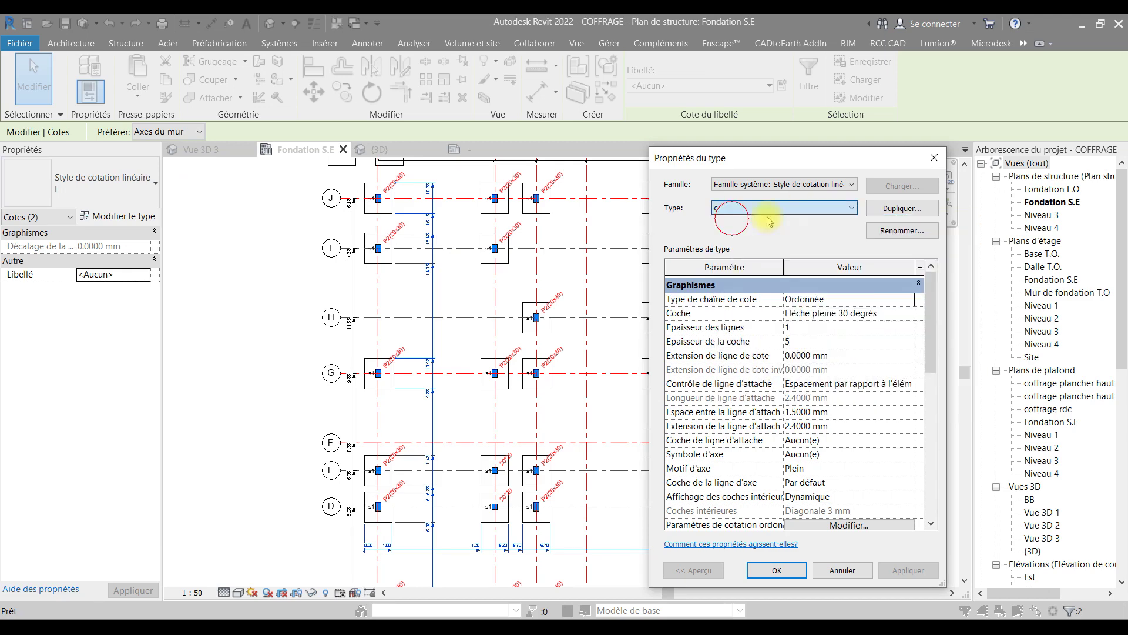
click(904, 209)
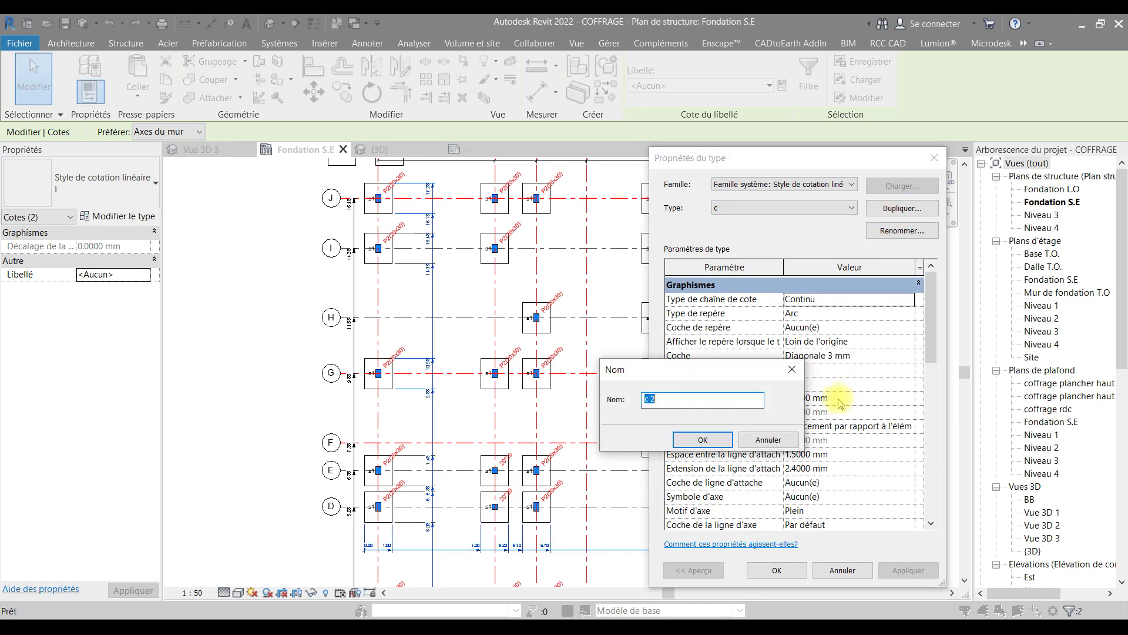
click(703, 439)
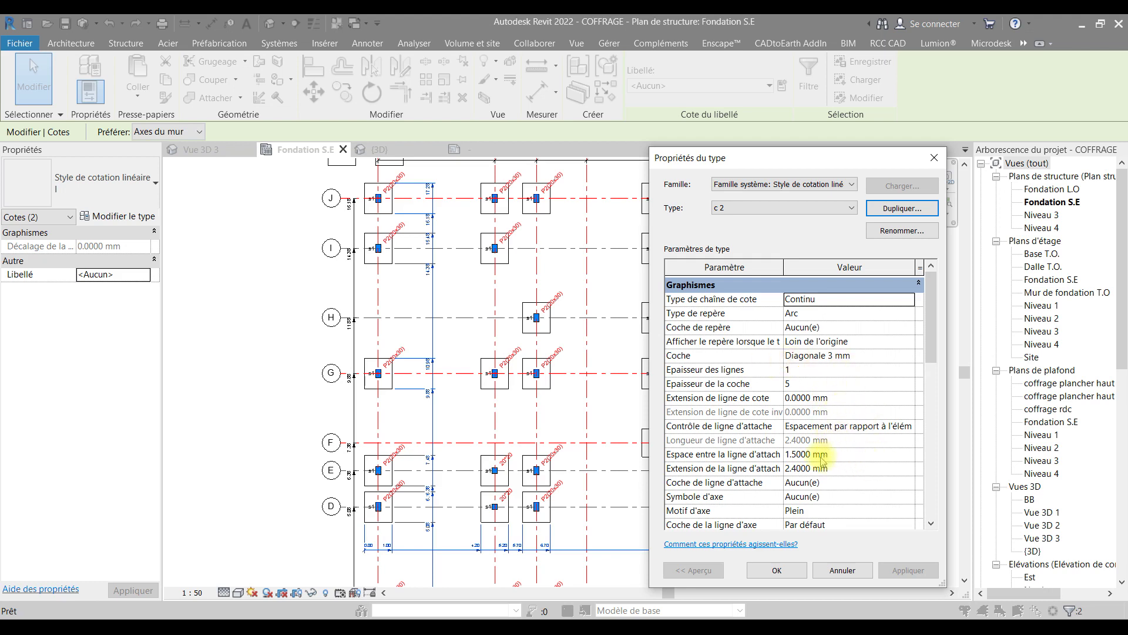
- Set the c 2 type's witness line gap to element and witness line extension to 0 mm, and apply it to the selected dimensions
click(908, 427)
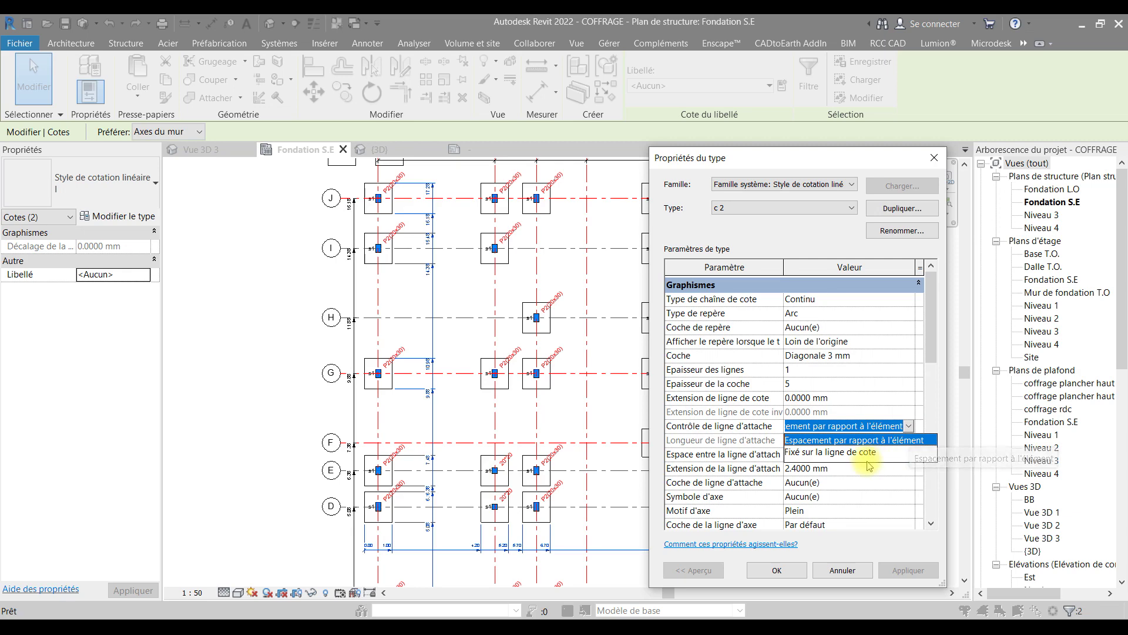
click(864, 440)
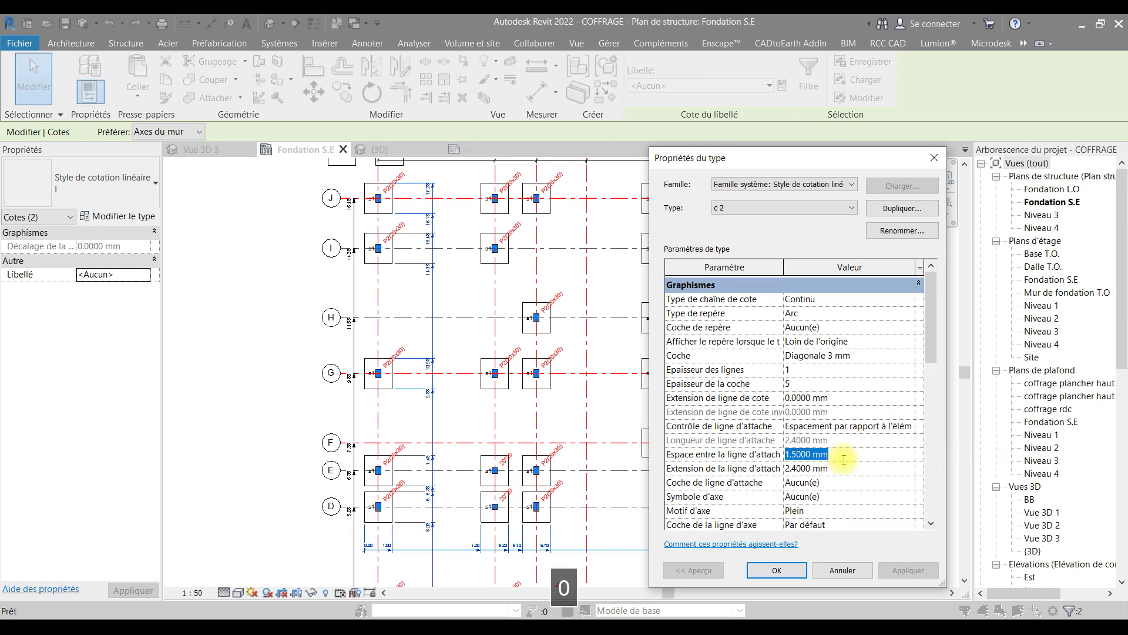
click(785, 569)
middle_drag(547, 504, 479, 421)
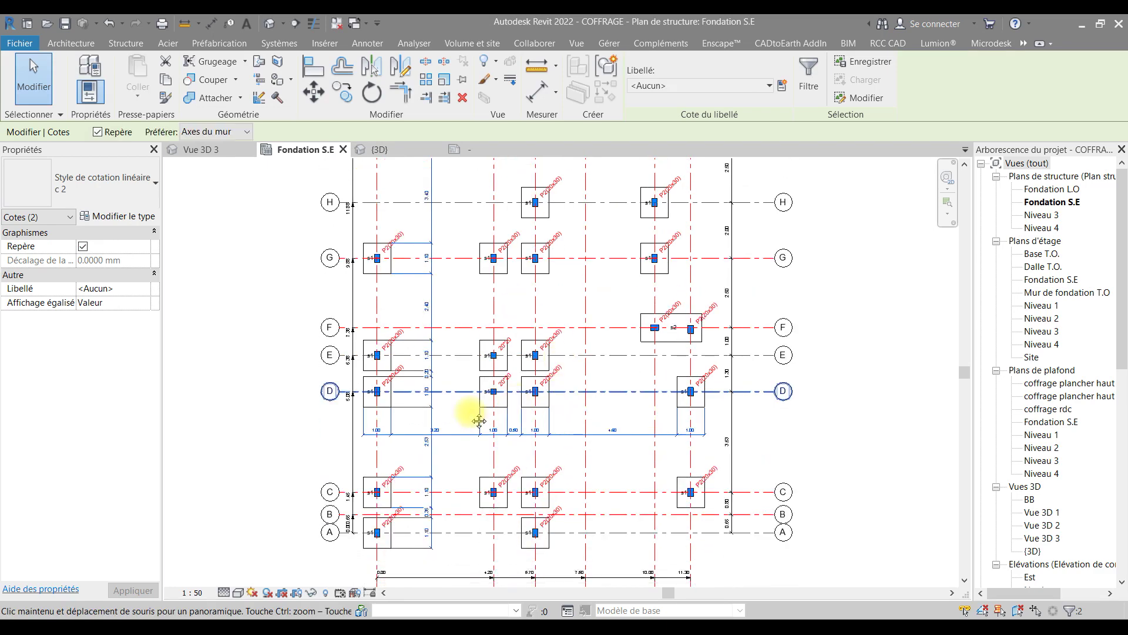
click(473, 458)
- Reselect the two footing dimension strings and set the c 2 type's witness line control to "Fixé sur la ligne de cote"
scroll(455, 465, up, 2)
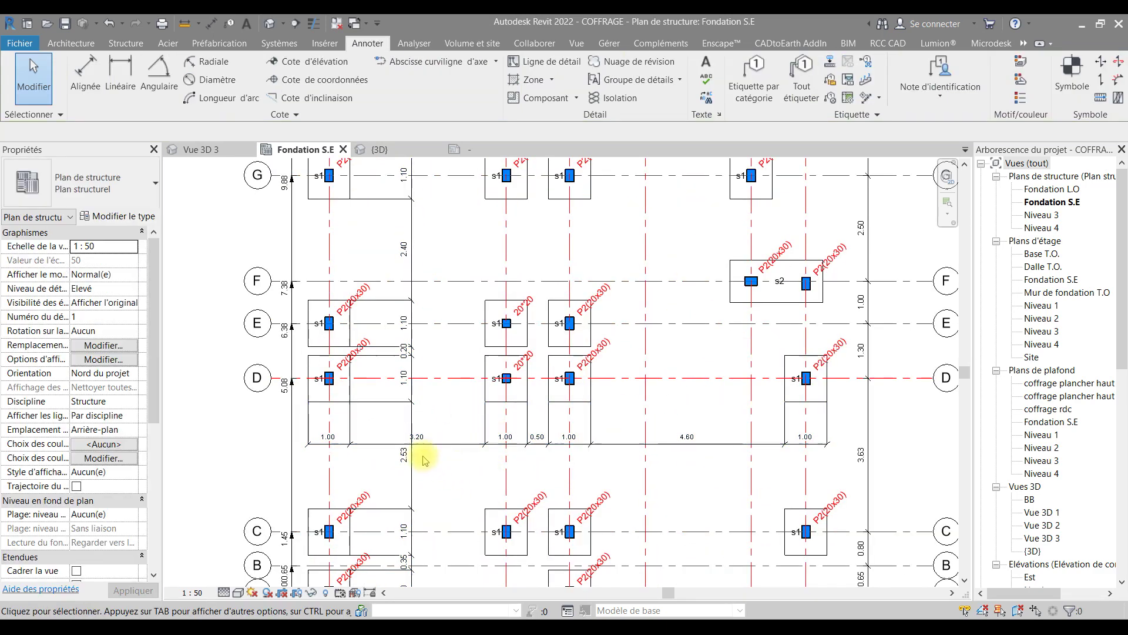
click(453, 446)
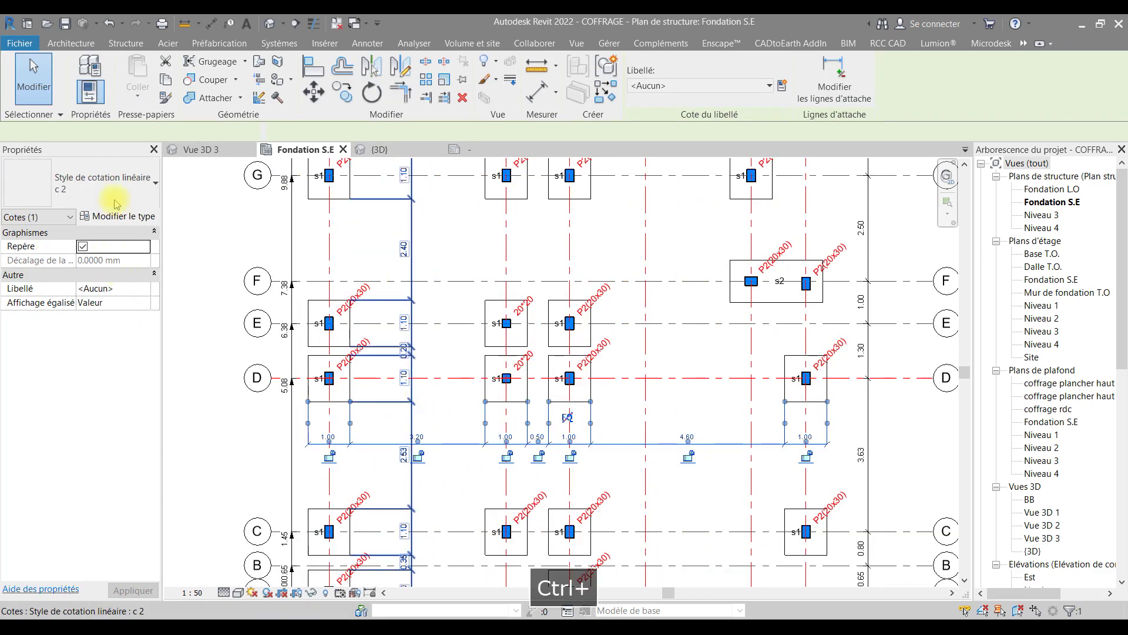
click(115, 216)
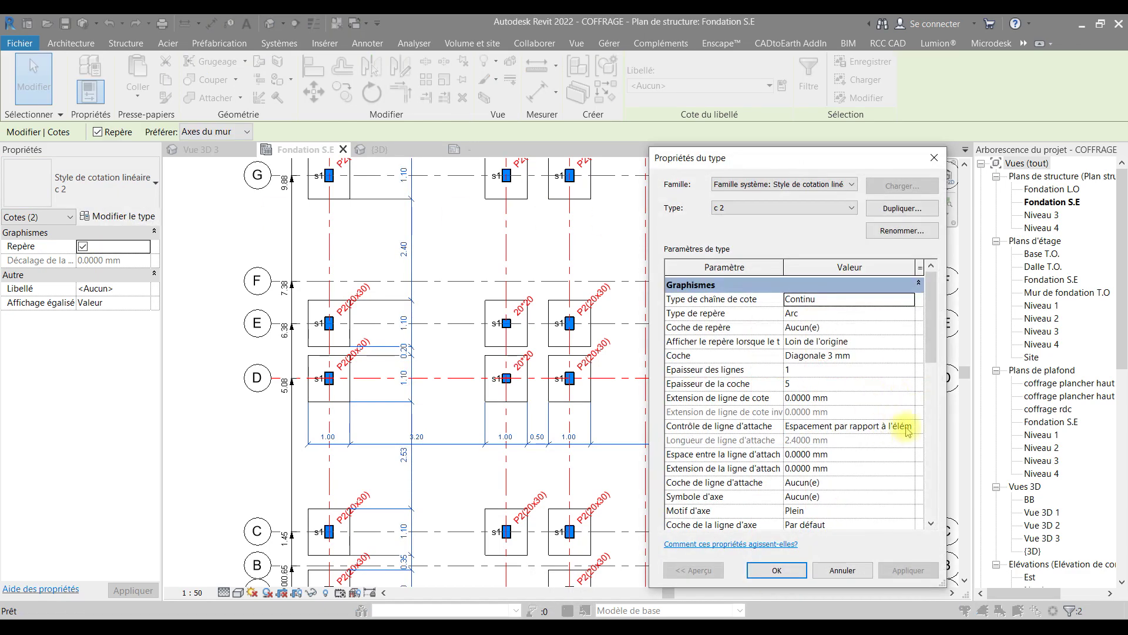
click(911, 428)
click(910, 429)
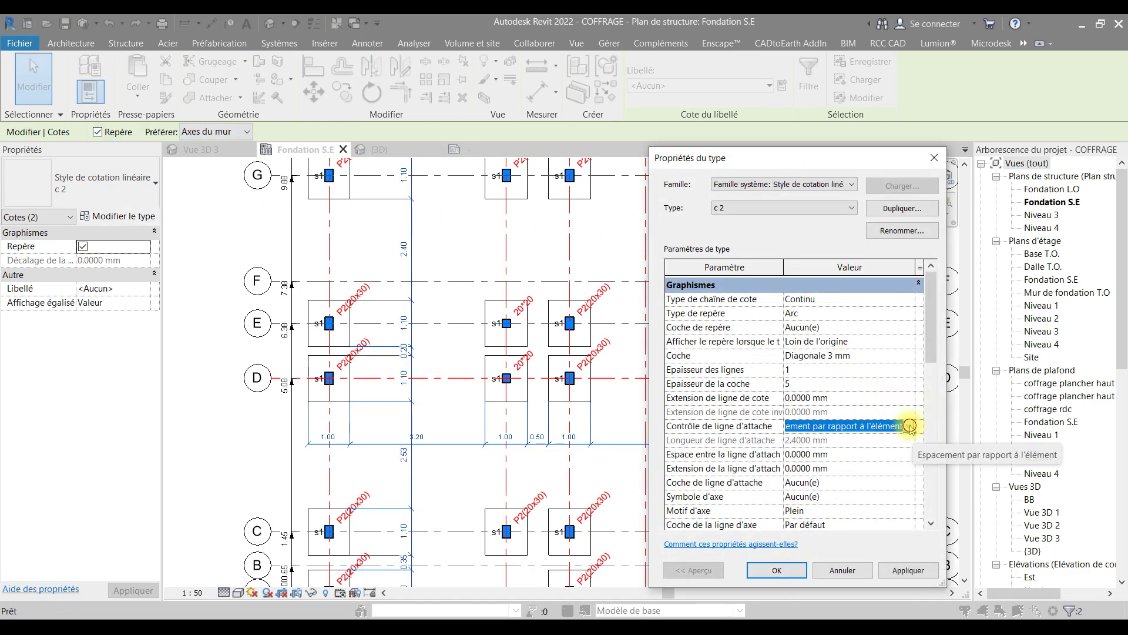
click(910, 428)
click(856, 452)
click(777, 570)
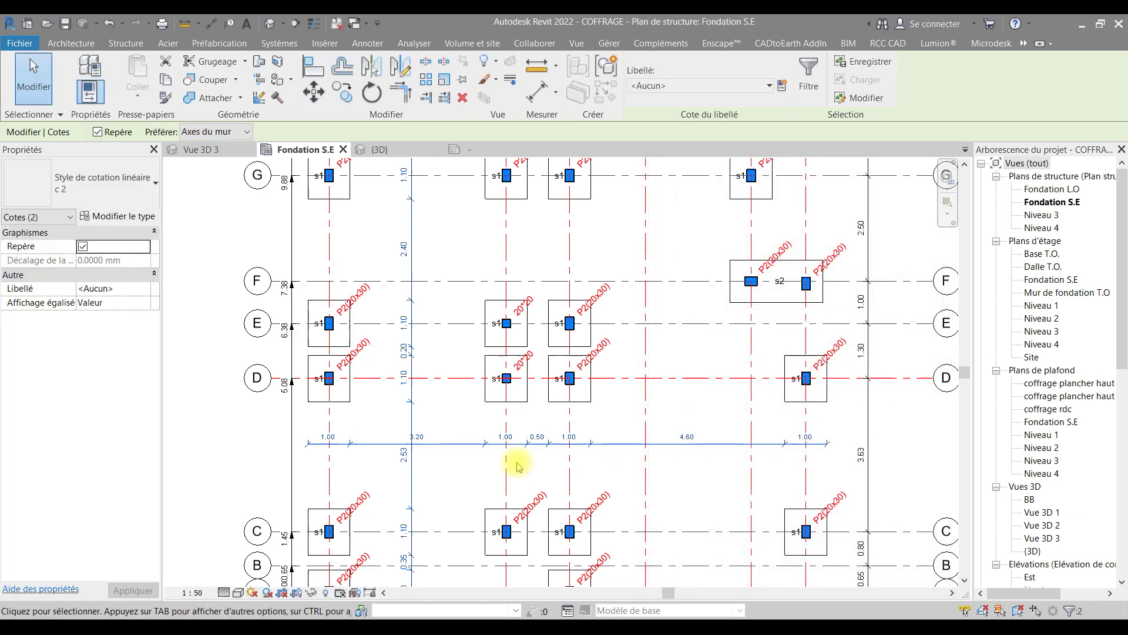
key(Escape)
scroll(451, 465, down, 3)
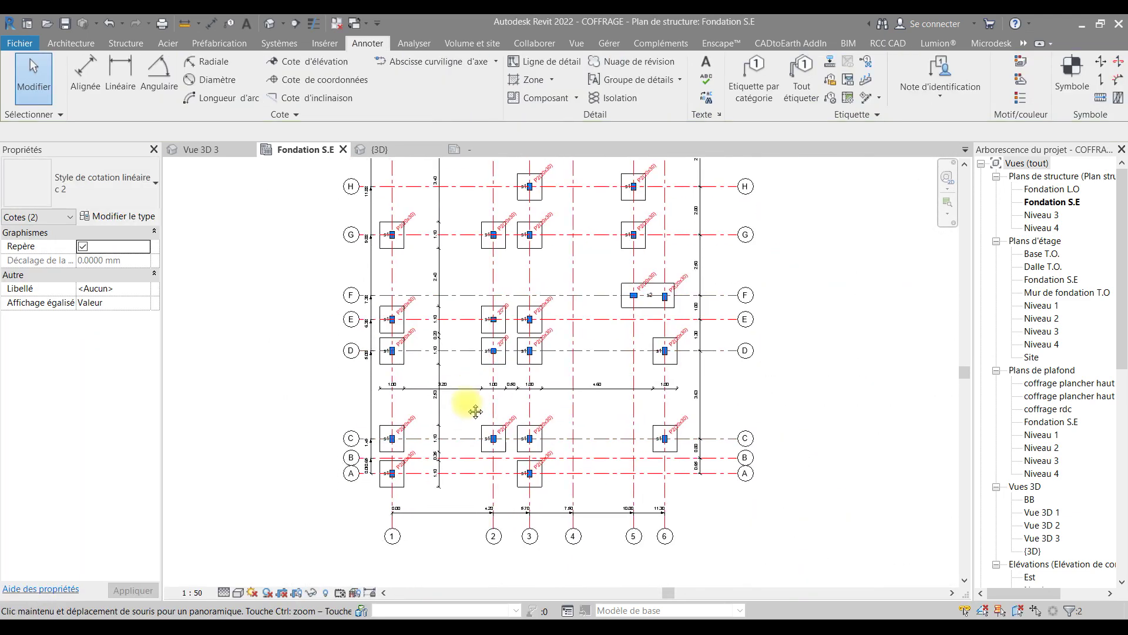
click(511, 433)
scroll(570, 467, up, 2)
mouse_move(574, 446)
middle_down()
mouse_move(575, 434)
mouse_move(581, 454)
middle_up()
middle_drag(579, 365, 571, 509)
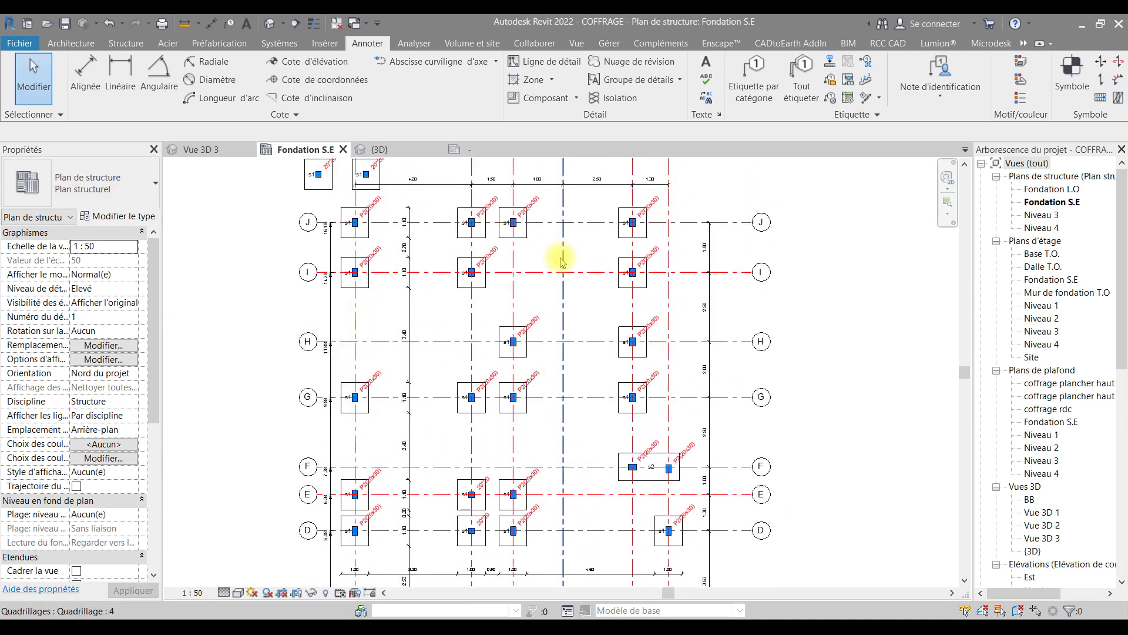
middle_drag(556, 258, 556, 292)
scroll(514, 229, down, 3)
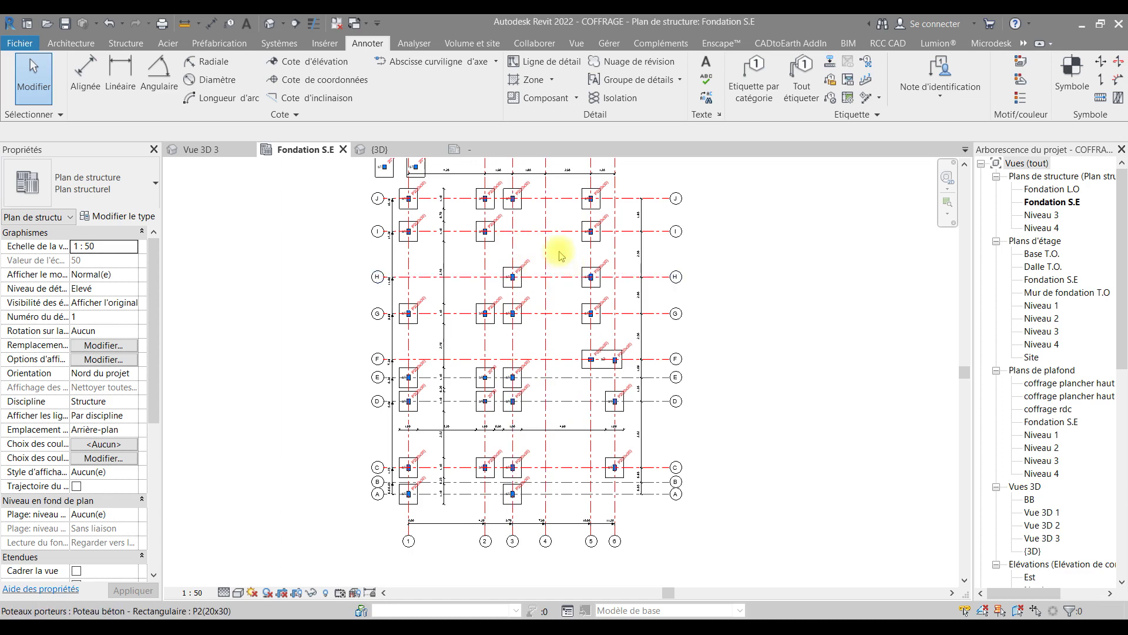
- Place a horizontal aligned dimension string in style c 2 between grids I and H, referencing the footing edges through the s2 footing's outer edge
scroll(556, 251, up, 2)
click(85, 76)
scroll(329, 232, up, 1)
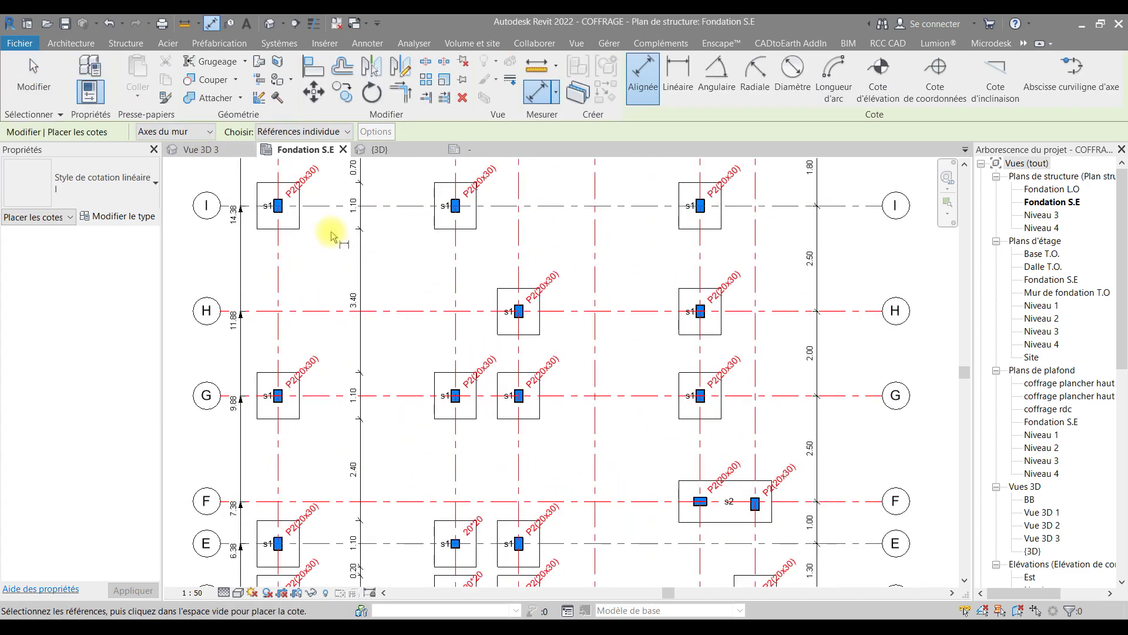
click(113, 179)
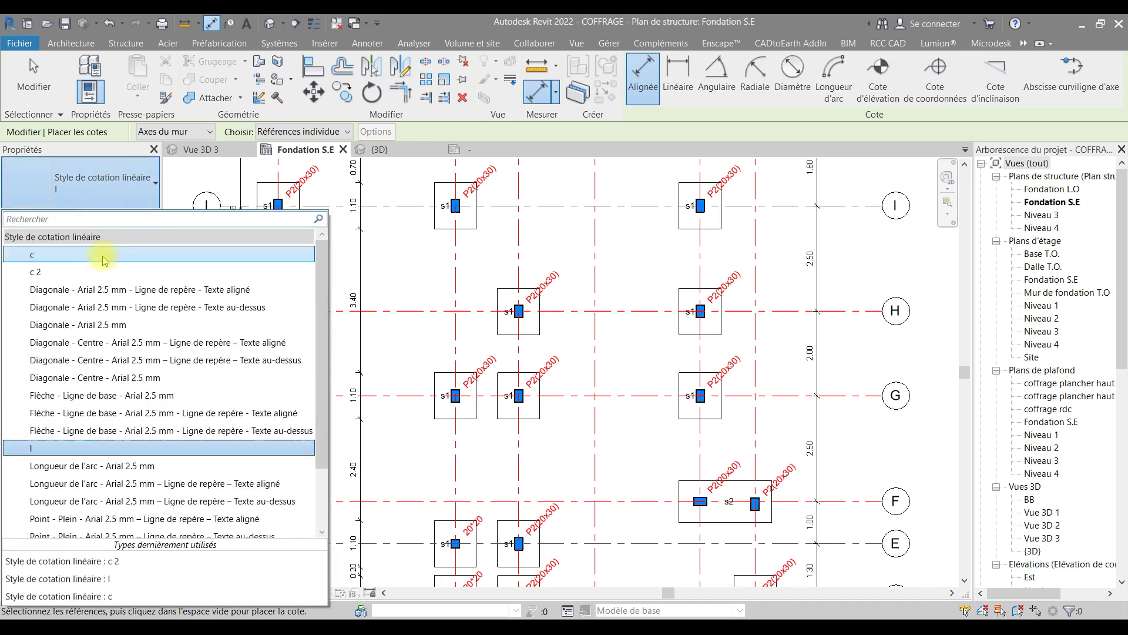
click(68, 267)
click(259, 223)
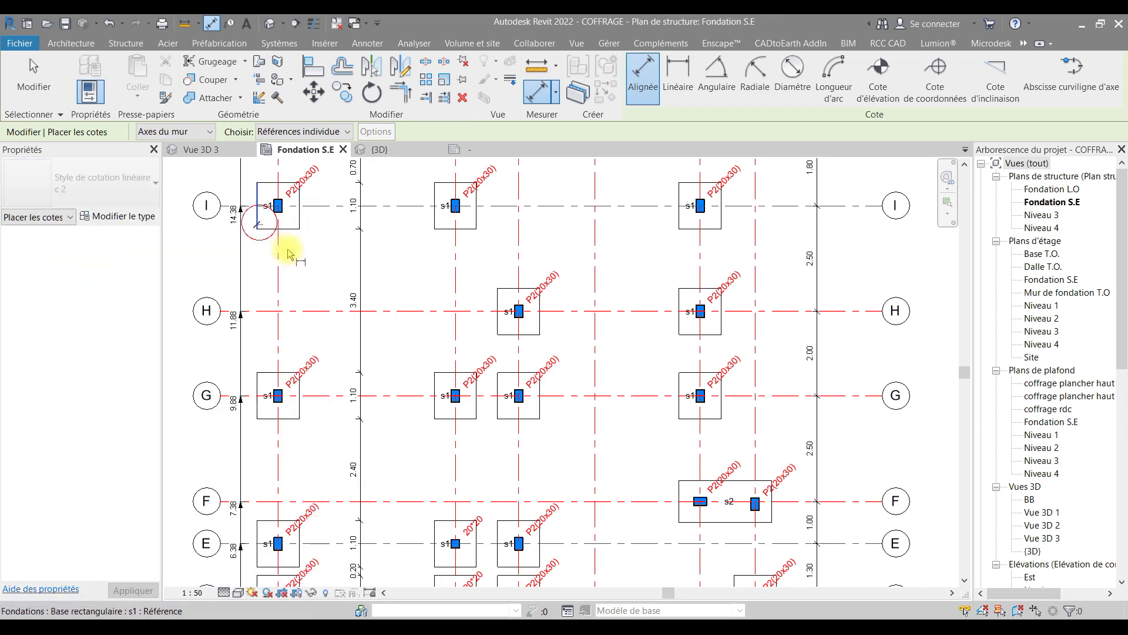
click(413, 282)
click(432, 219)
click(477, 220)
click(496, 297)
click(541, 314)
click(680, 310)
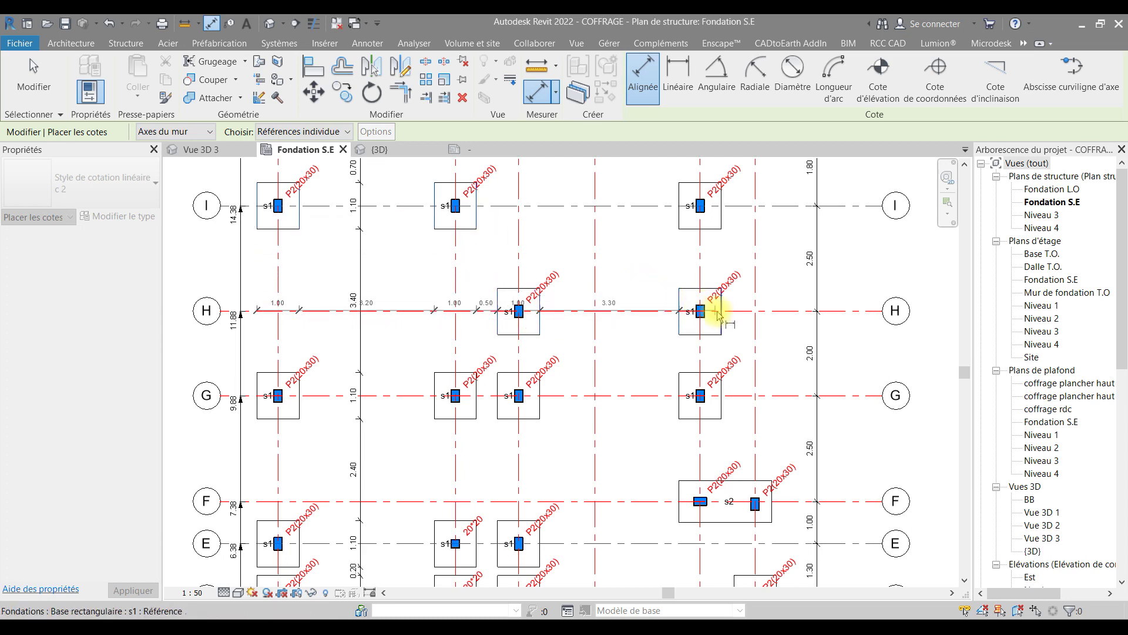
click(720, 313)
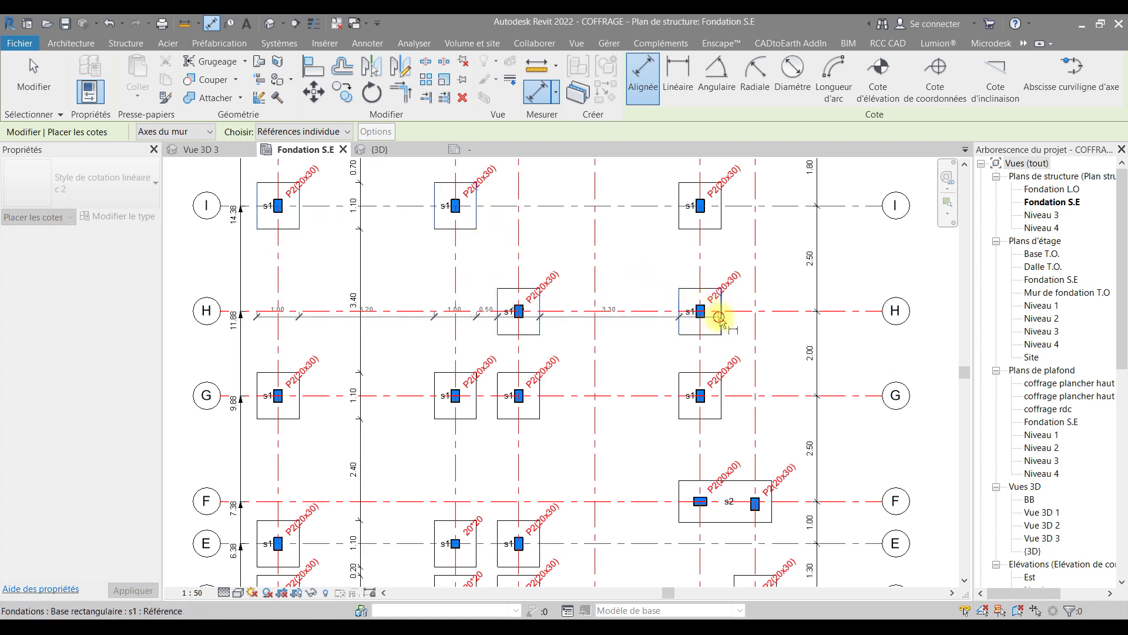
click(771, 510)
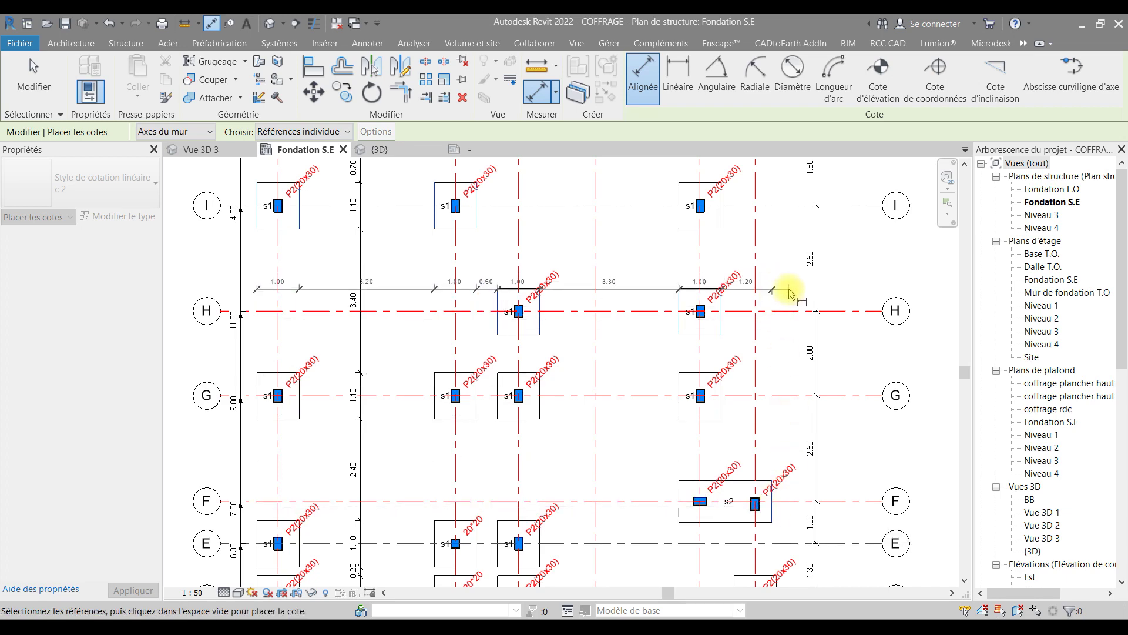
click(787, 270)
scroll(785, 259, down, 4)
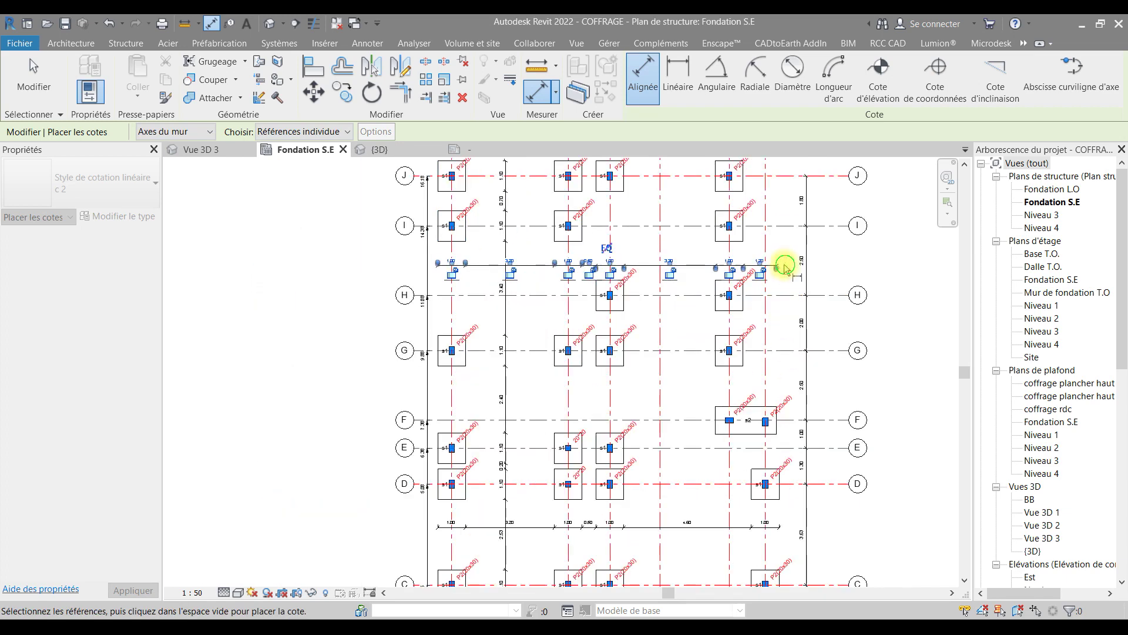
key(Escape)
middle_drag(825, 415, 775, 414)
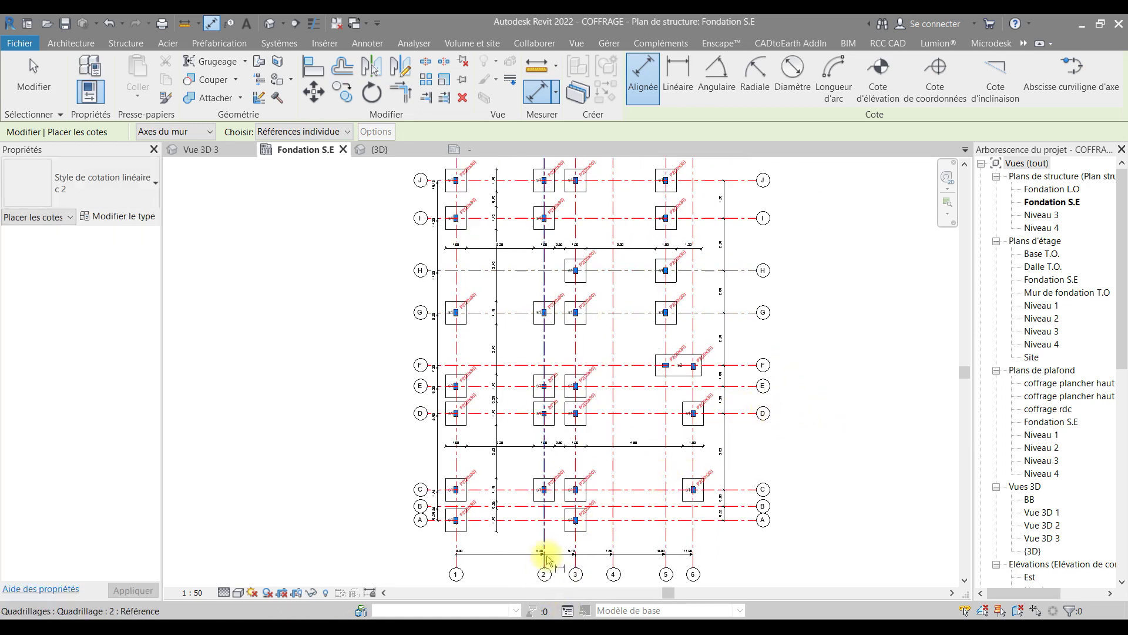
key(Escape)
key(Escape)
- Display the Quadrillages annotation category in halftone in the Fondation S.E plan through its visibility/graphics overrides
scroll(678, 361, down, 2)
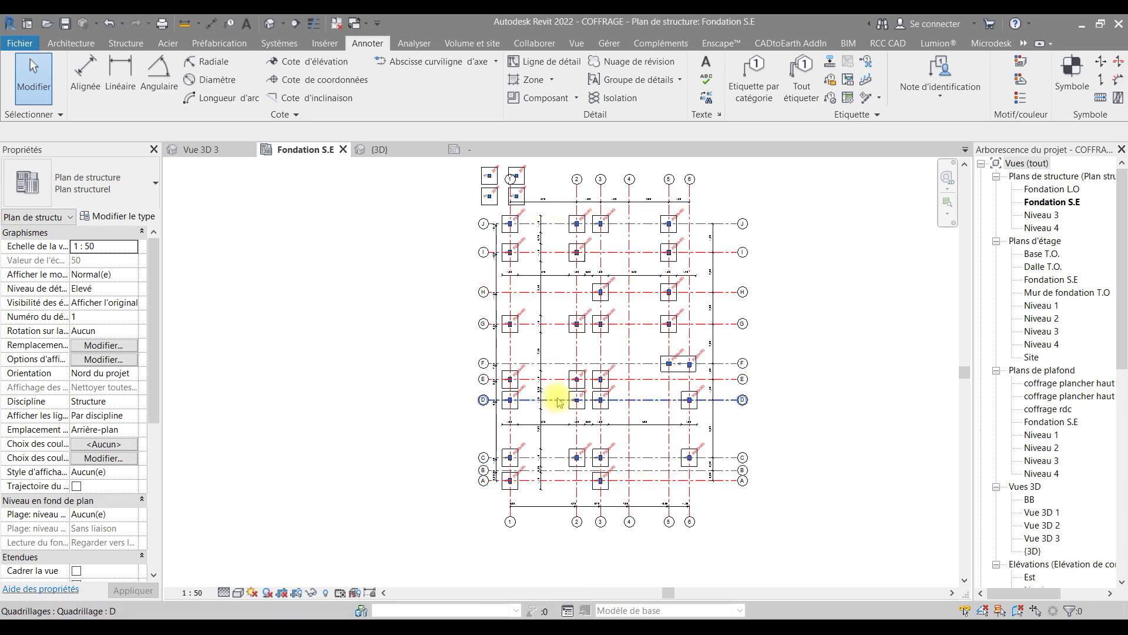
scroll(556, 395, up, 2)
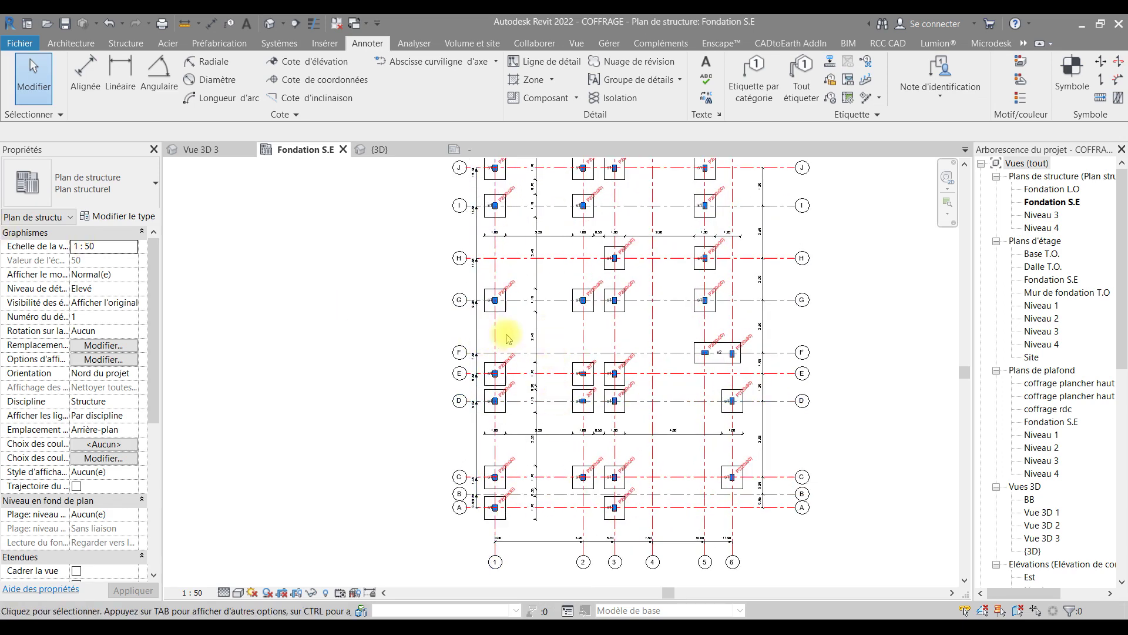
click(499, 335)
key(Escape)
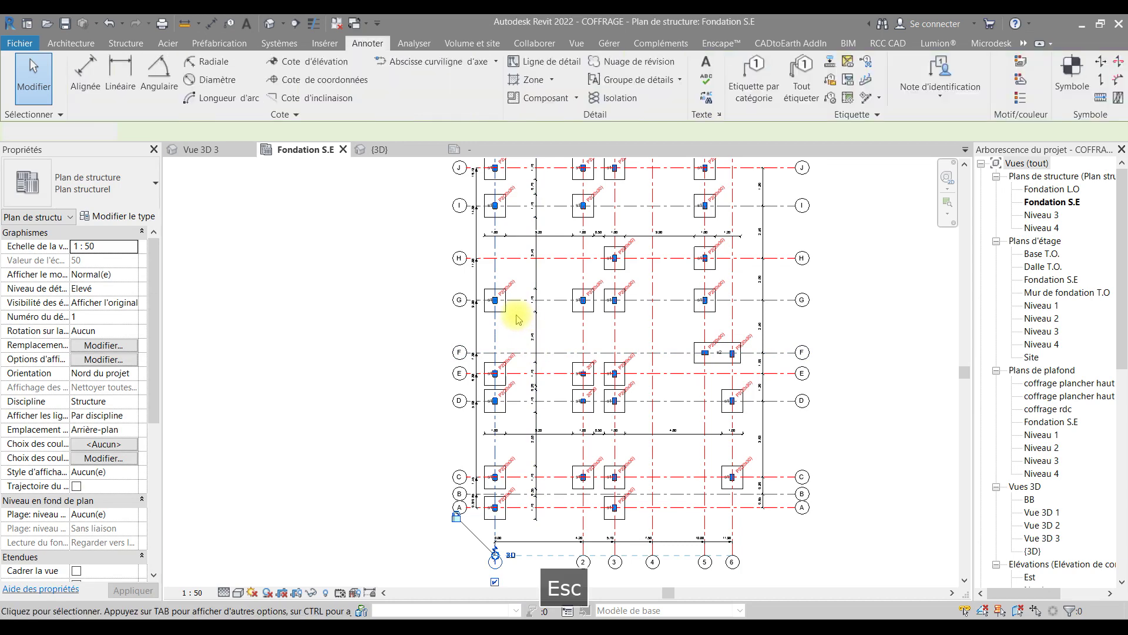
key(v)
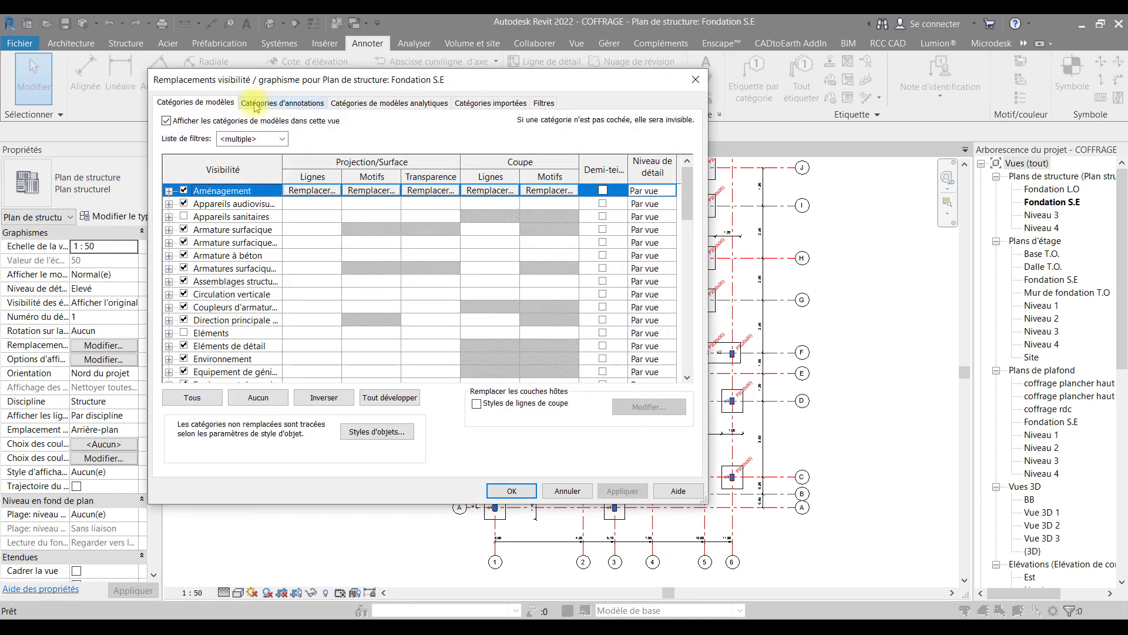
click(259, 105)
mouse_move(692, 177)
mouse_down()
mouse_move(683, 325)
mouse_move(693, 351)
mouse_up()
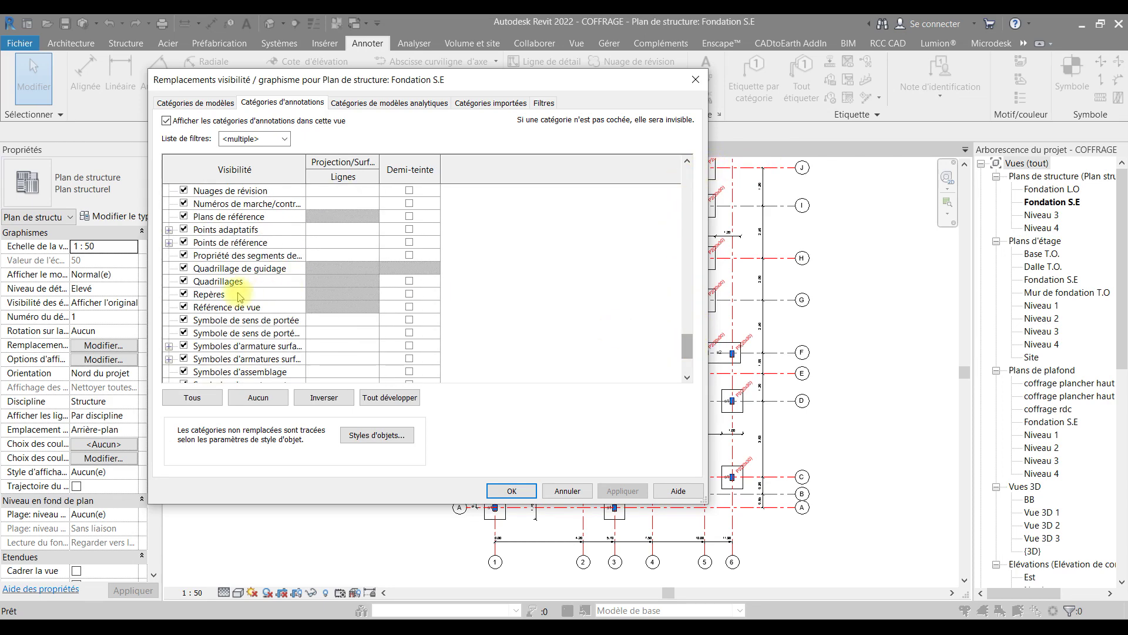
click(409, 282)
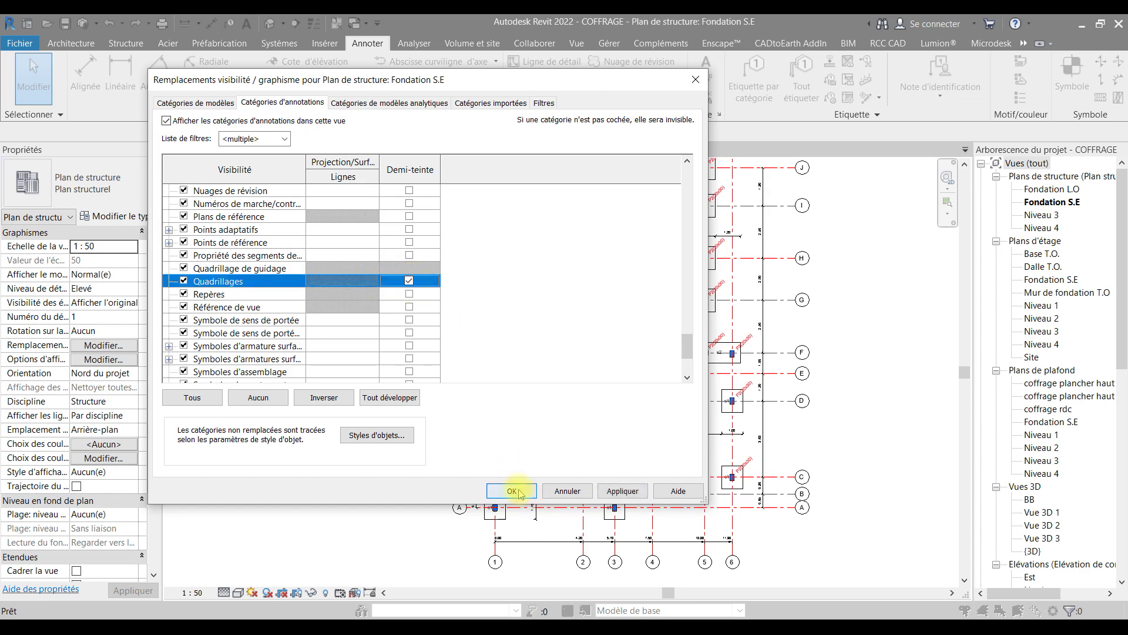
click(513, 491)
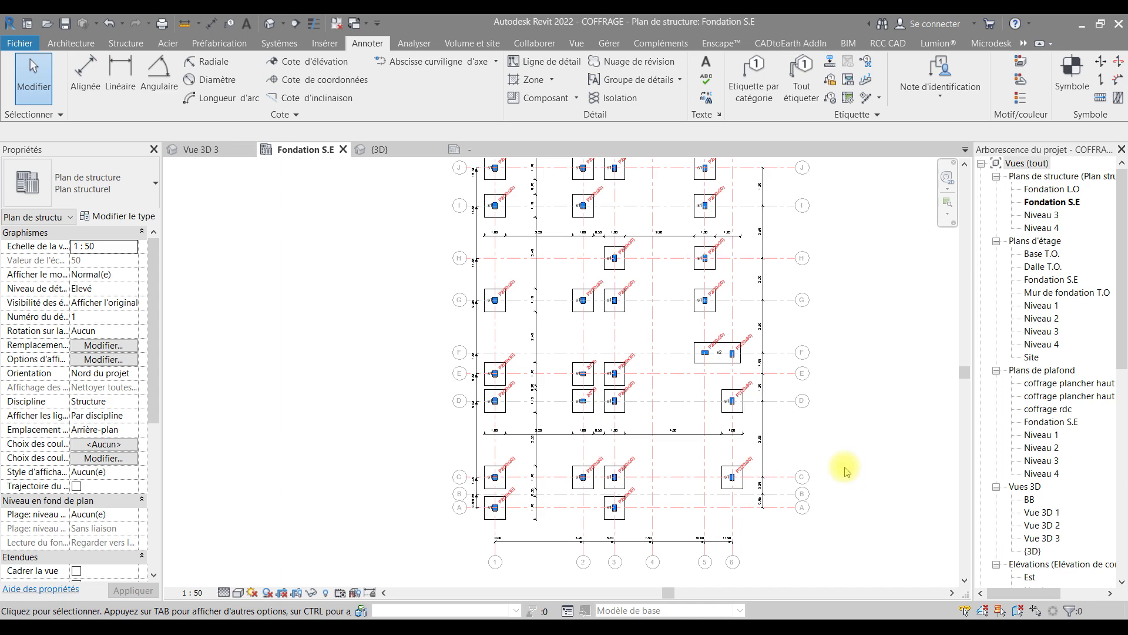
- Place a spot elevation with an angled leader on the outer edge of the s1 footing at grids D and 3
middle_drag(844, 468, 854, 490)
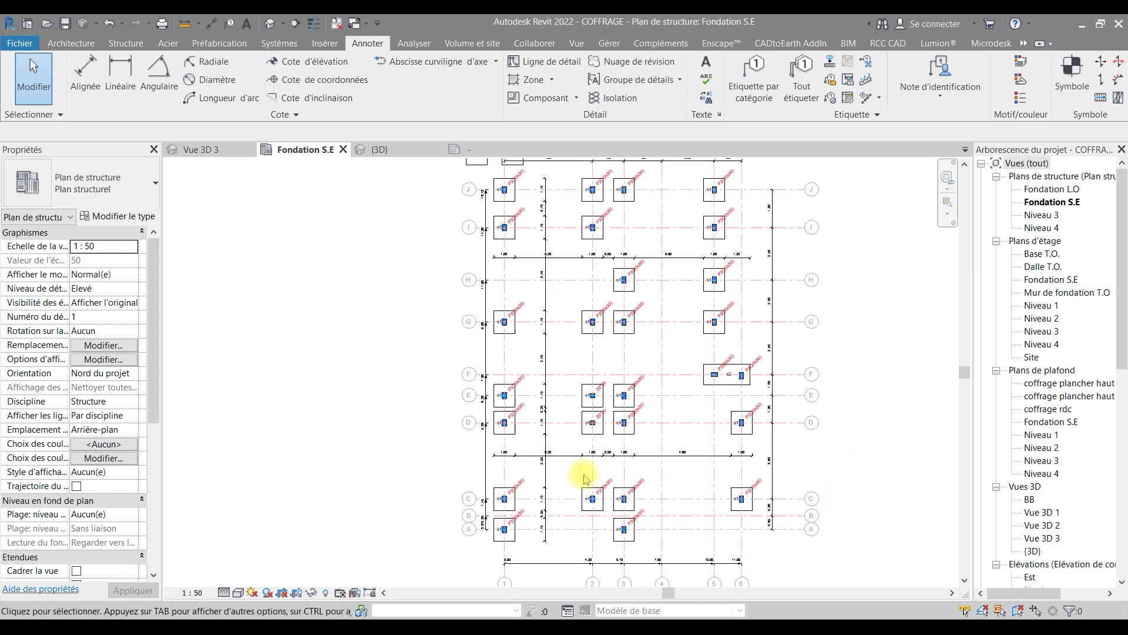
scroll(584, 479, up, 3)
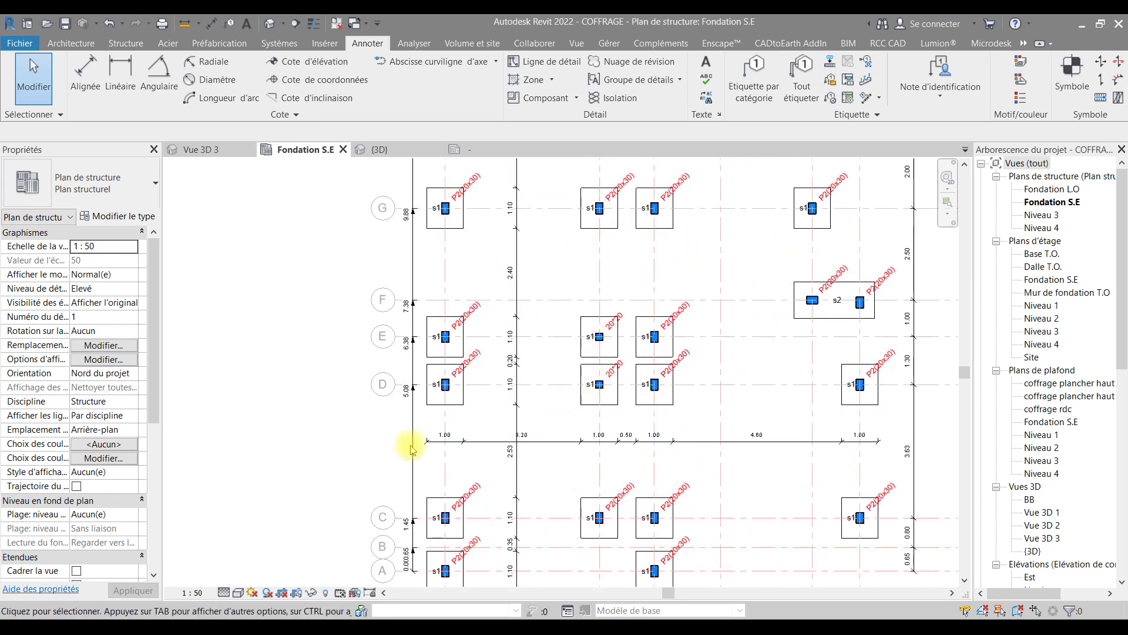
scroll(545, 318, down, 2)
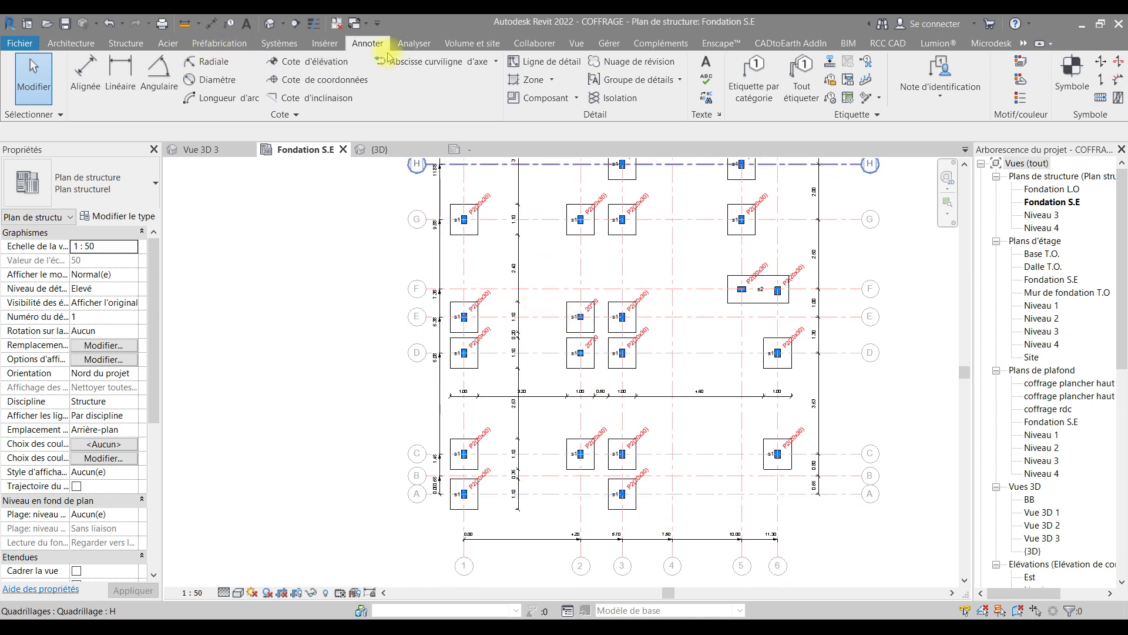
click(345, 68)
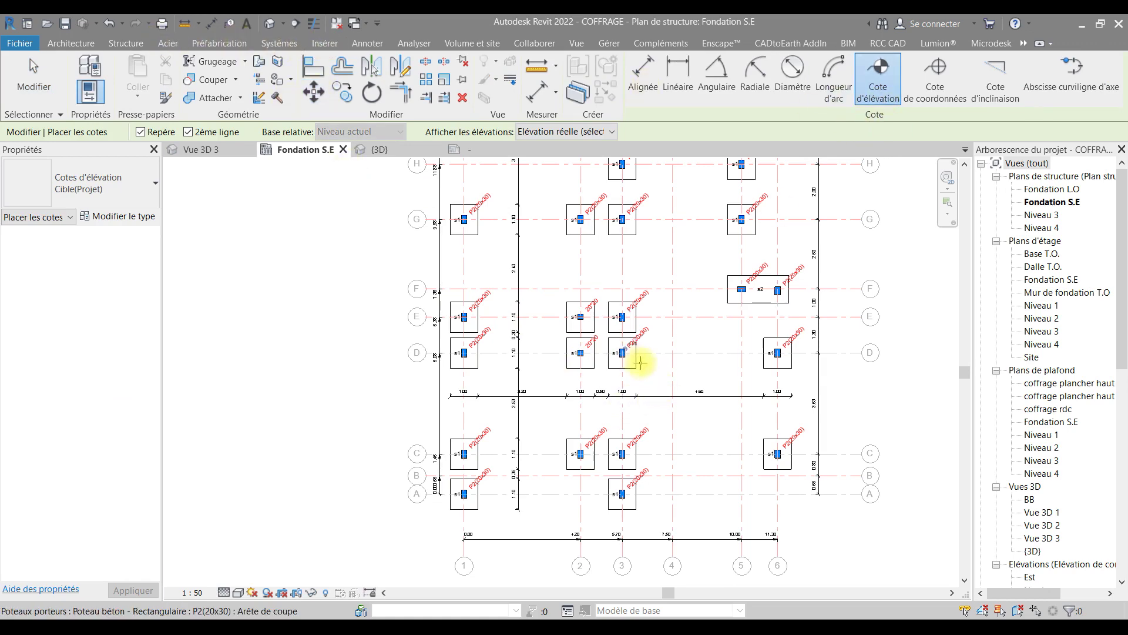
scroll(634, 365, up, 4)
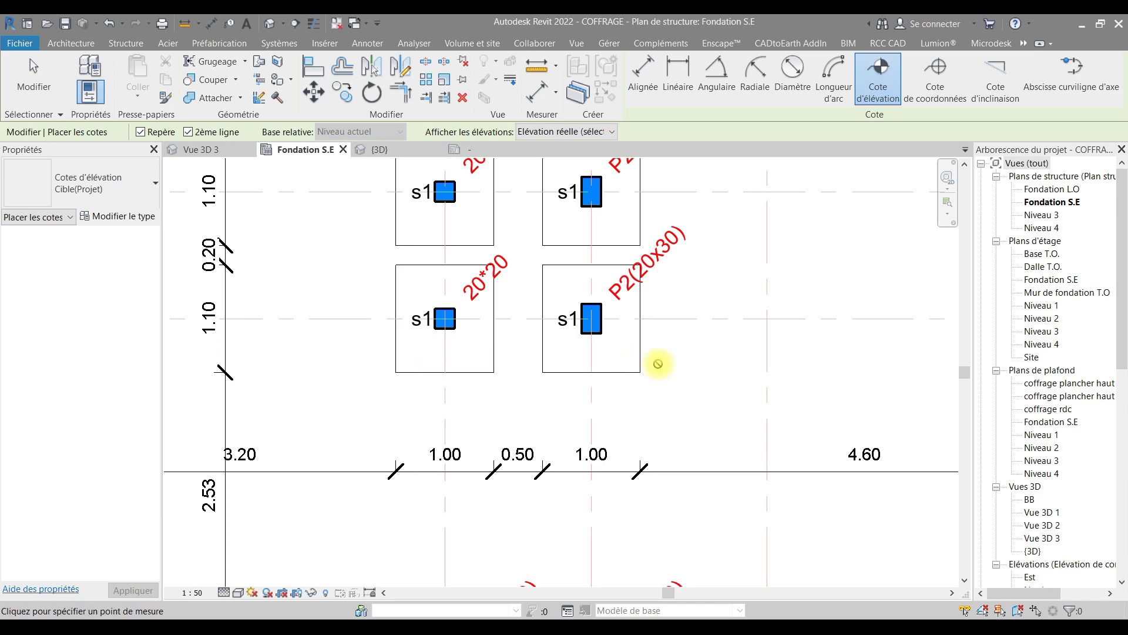
click(640, 365)
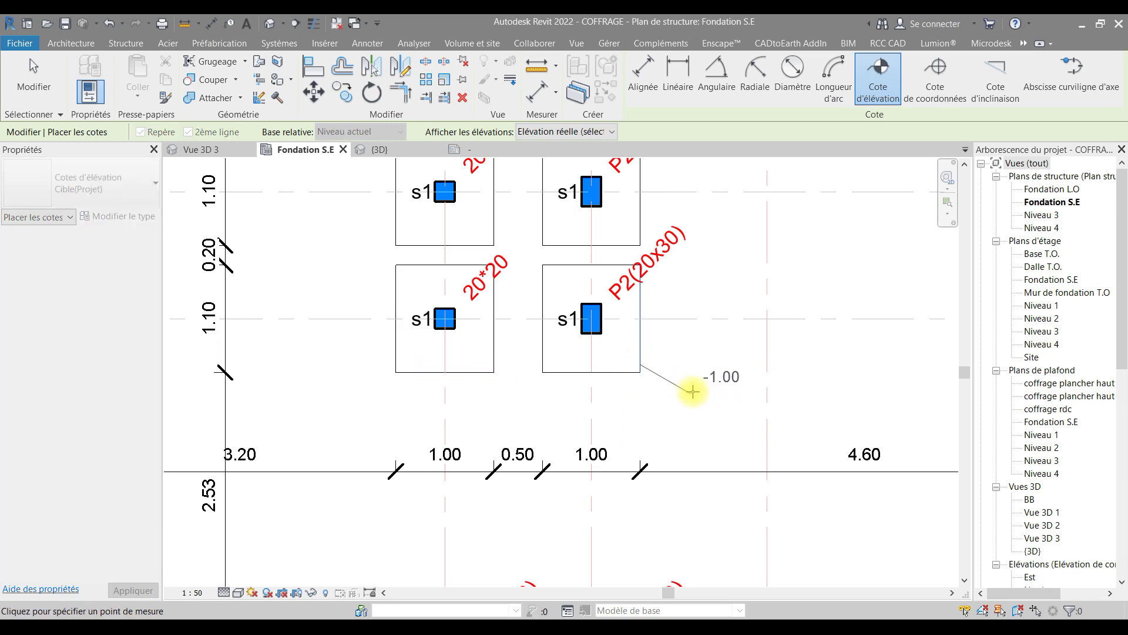
key(Escape)
key(Escape)
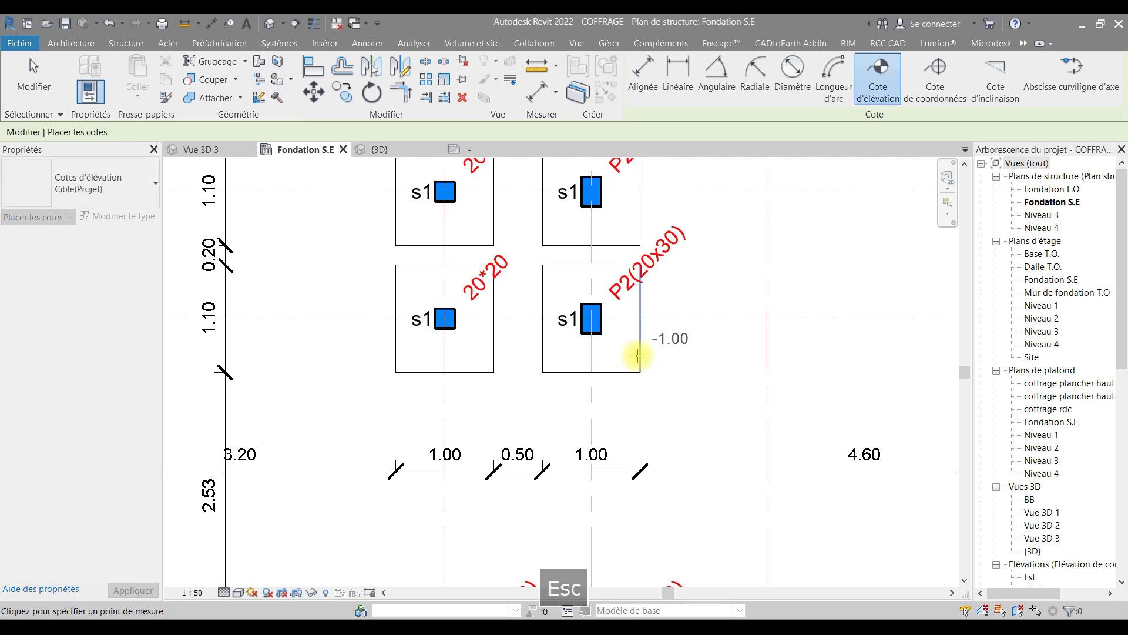
click(641, 356)
click(687, 395)
click(796, 398)
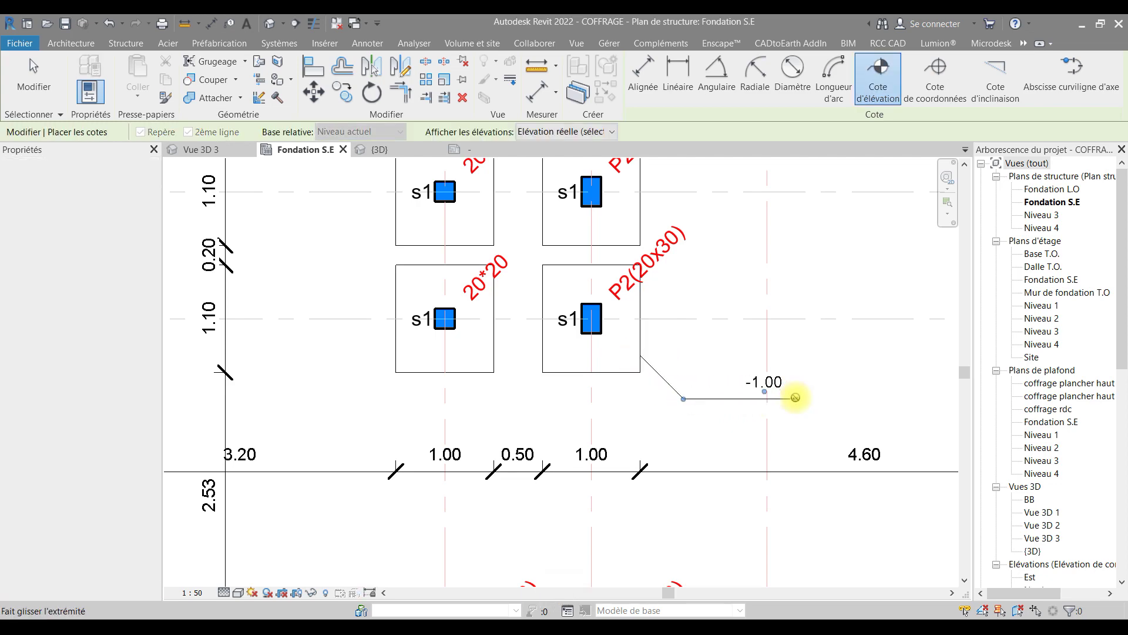
key(Escape)
- Turn off the leader and its second segment for the spot elevation beside the D-3 footing
click(776, 385)
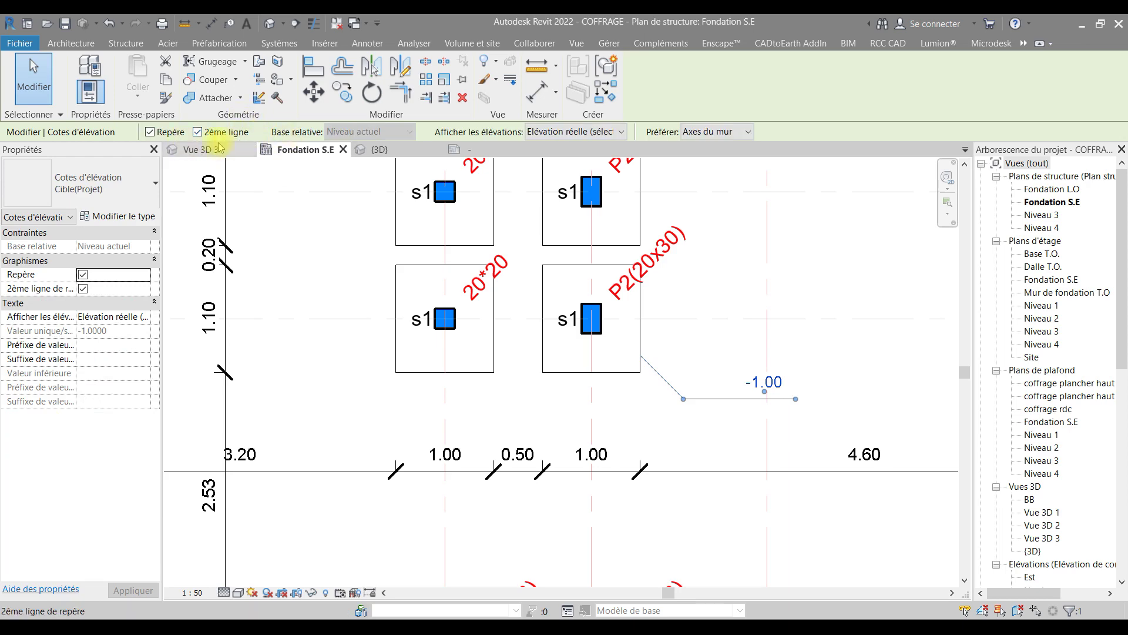
click(199, 132)
click(150, 132)
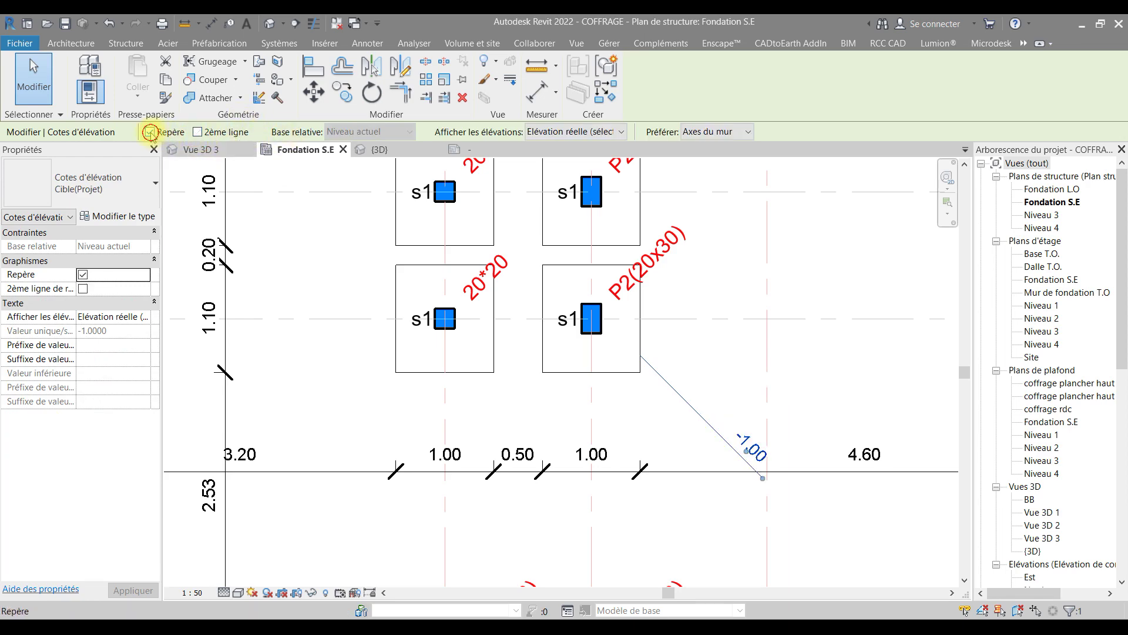
click(708, 363)
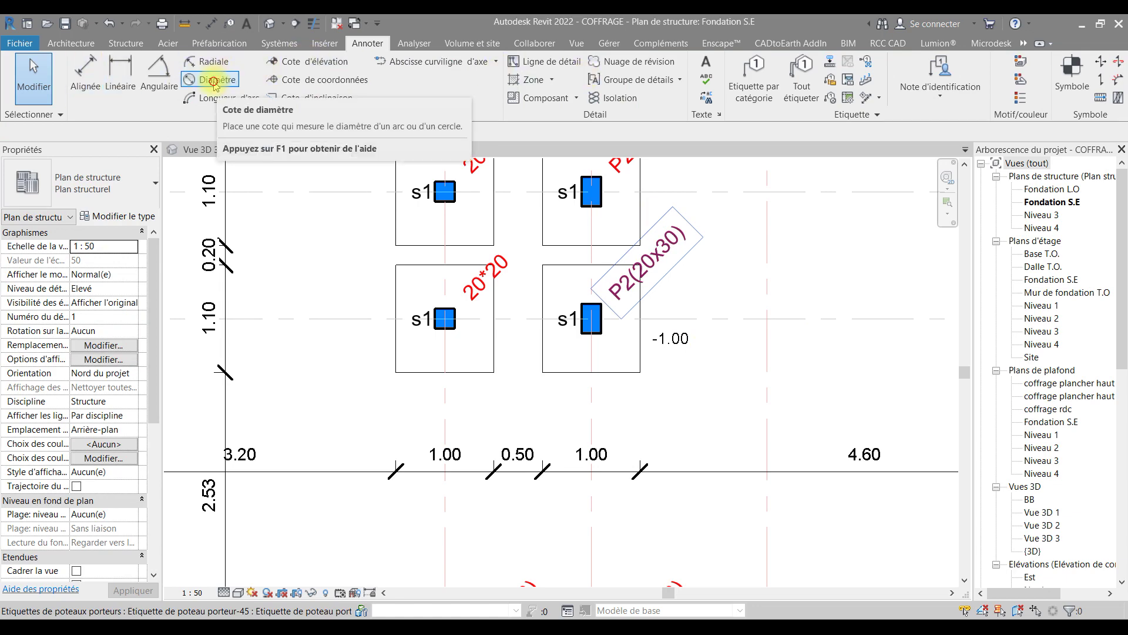
- Draw a detail-line circle in the <Lignes fines> style around the spot elevation value beside the D-3 footing
click(215, 82)
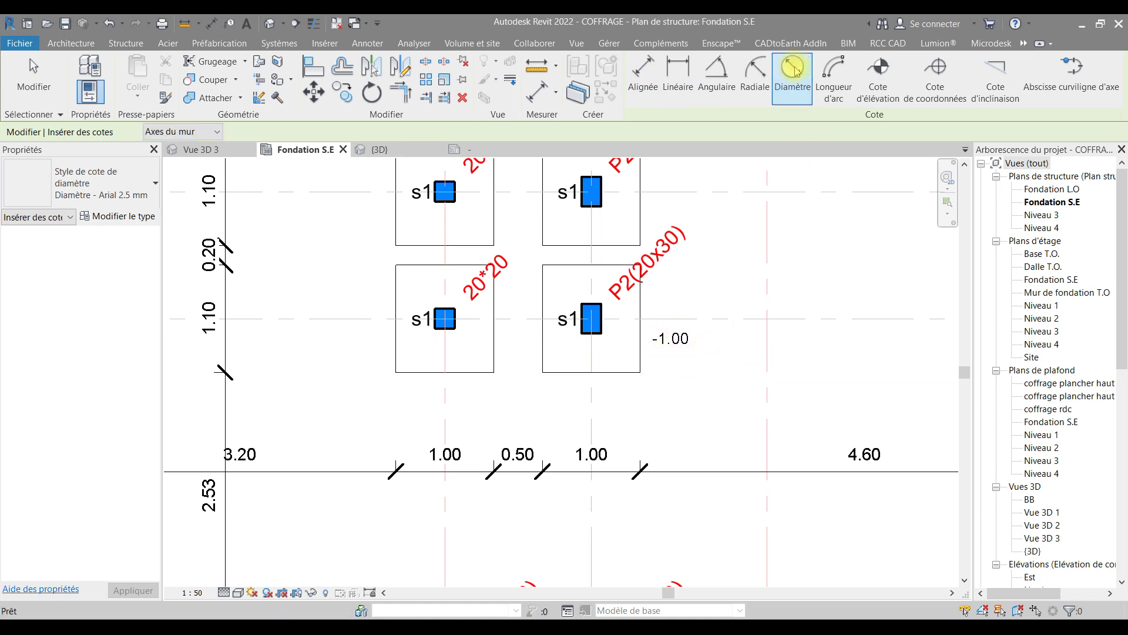
key(Escape)
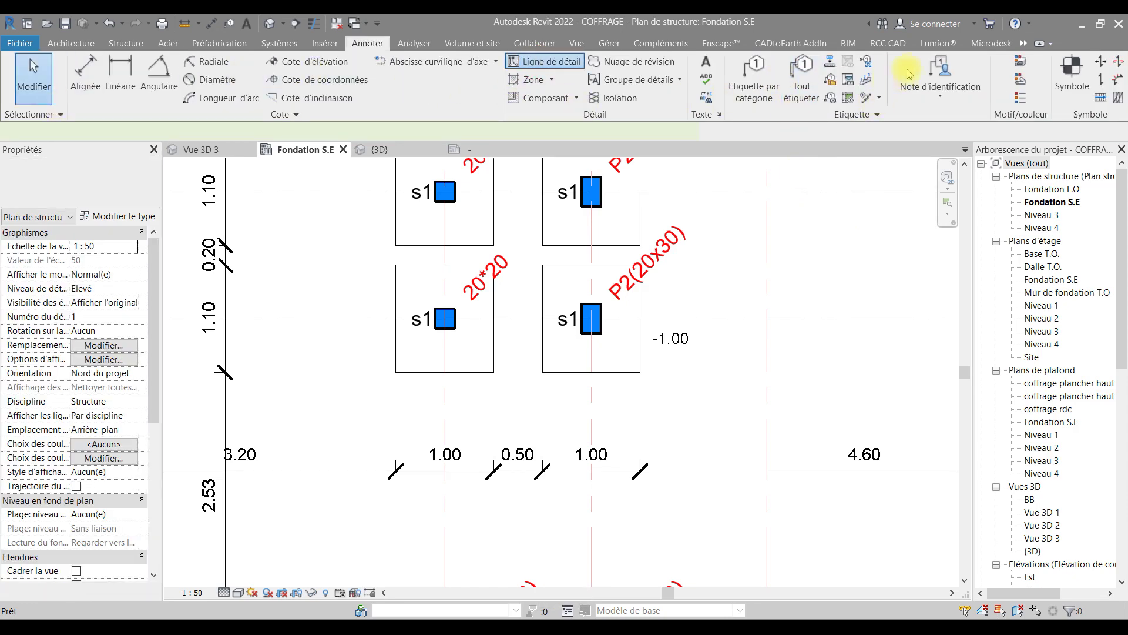
key(d)
key(l)
click(700, 64)
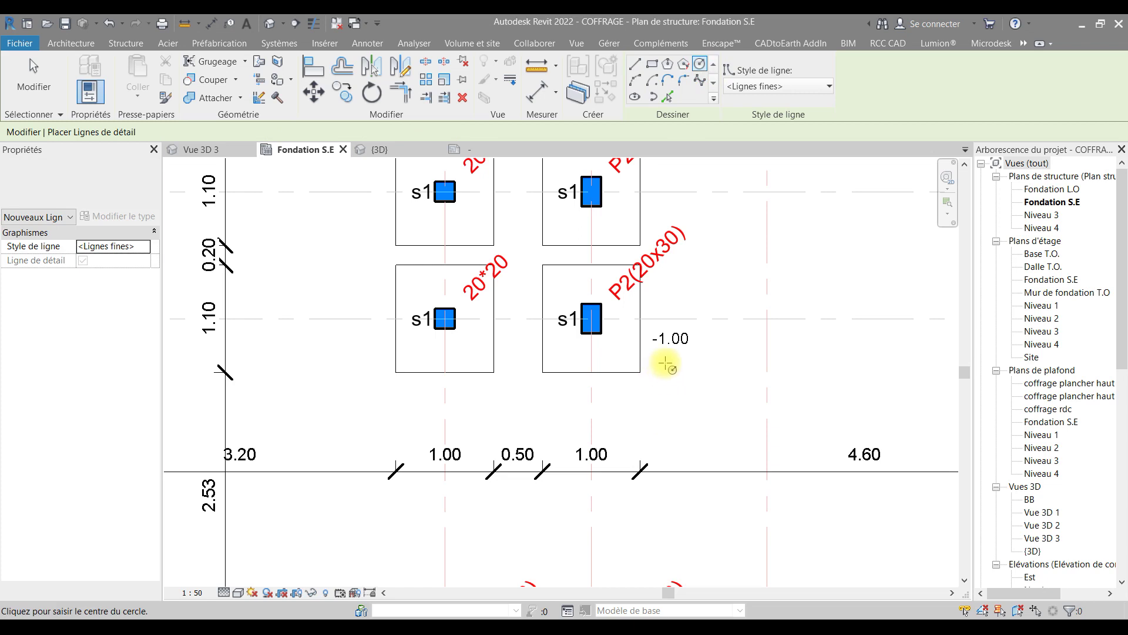
click(677, 351)
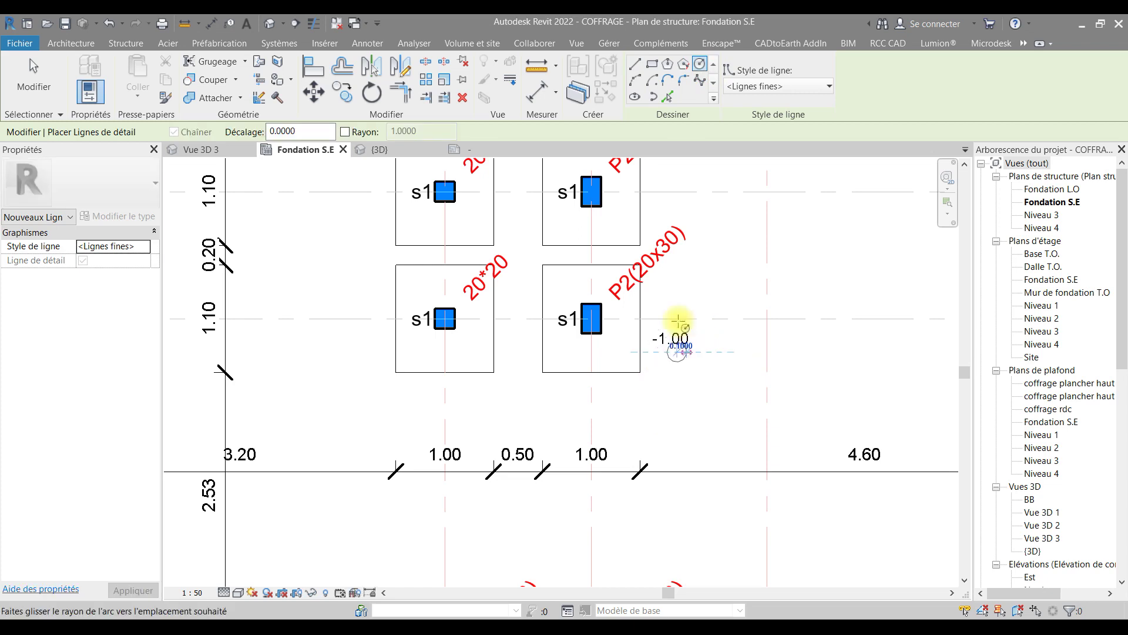
scroll(677, 323, up, 5)
key(Escape)
click(662, 393)
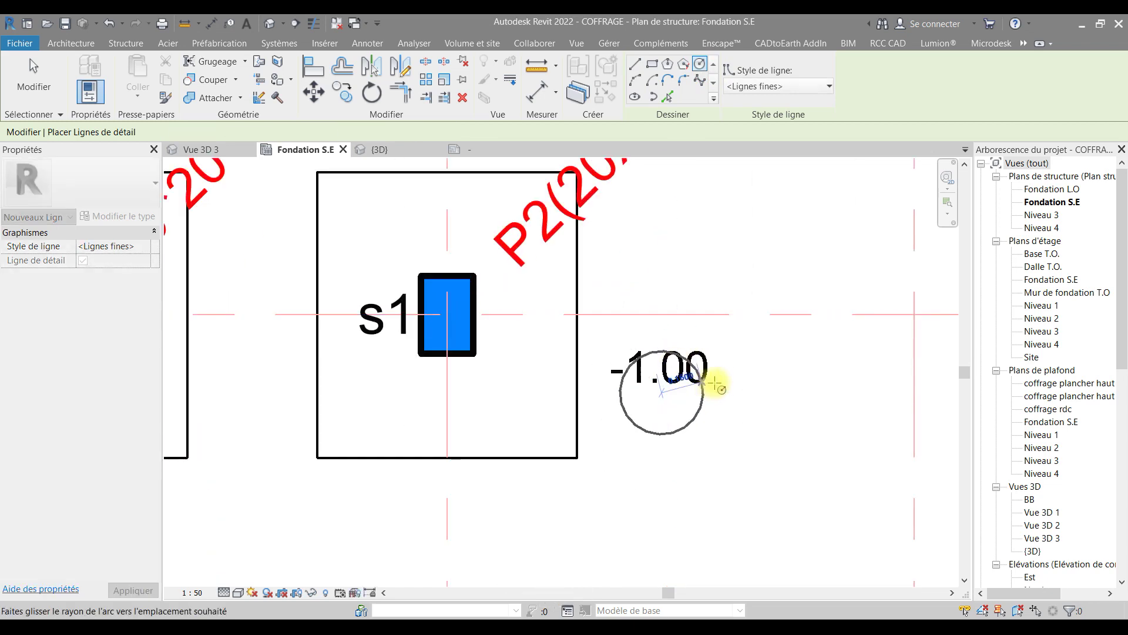
click(687, 451)
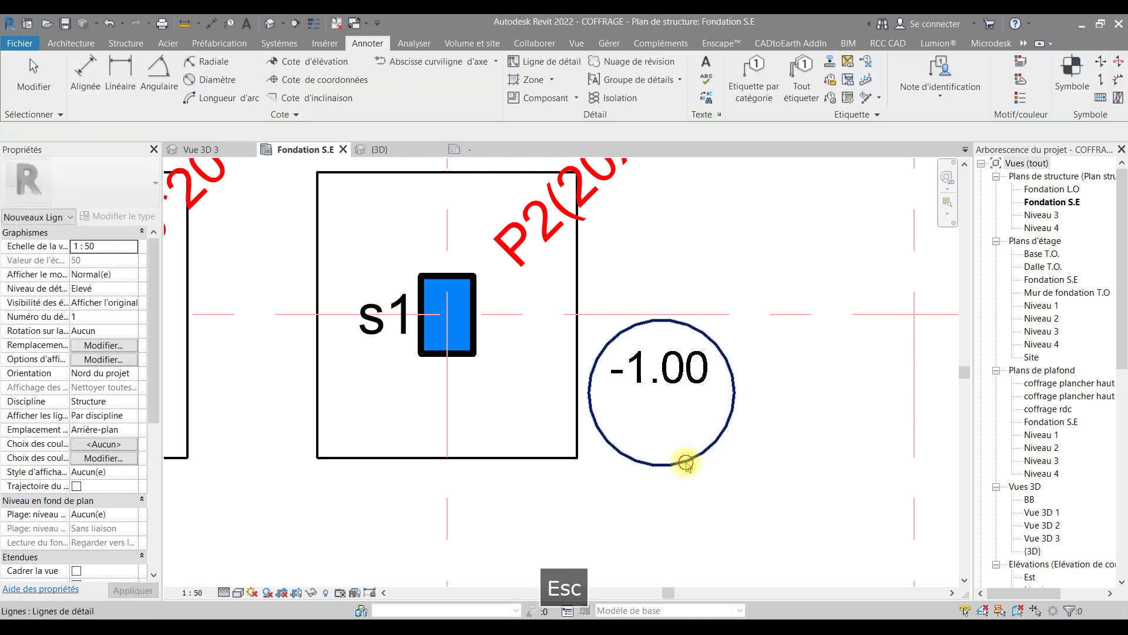
key(Escape)
- Move the detail circle so that it is centred on the spot elevation value
click(680, 449)
drag(680, 448, 675, 447)
click(773, 419)
scroll(772, 419, down, 2)
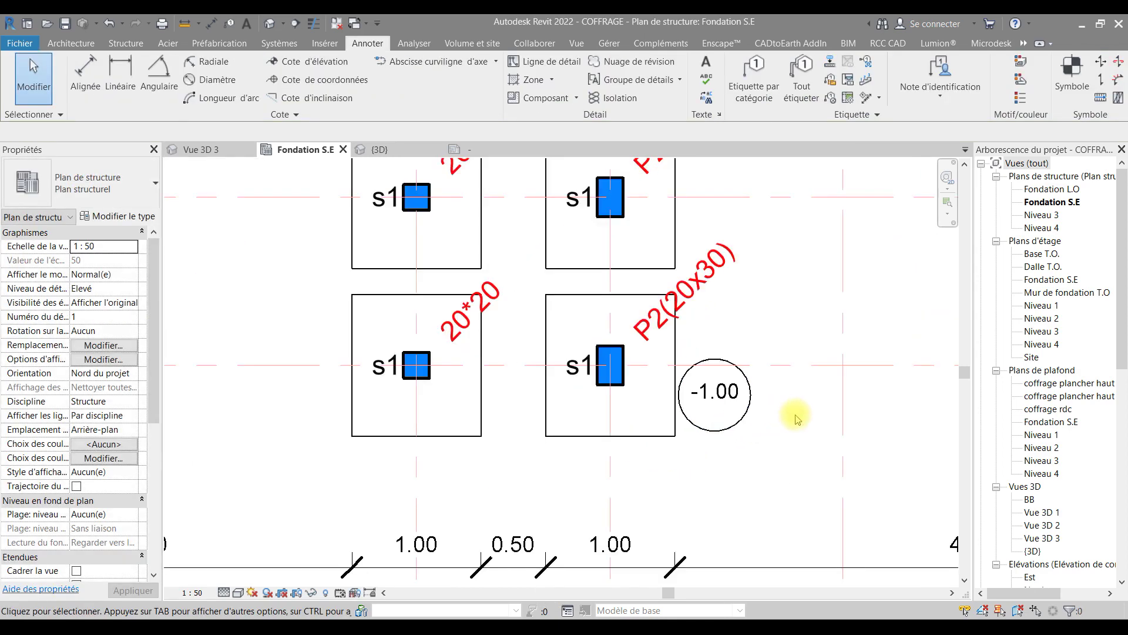
scroll(794, 424, down, 3)
middle_drag(818, 446, 717, 443)
scroll(707, 474, down, 3)
scroll(705, 436, down, 3)
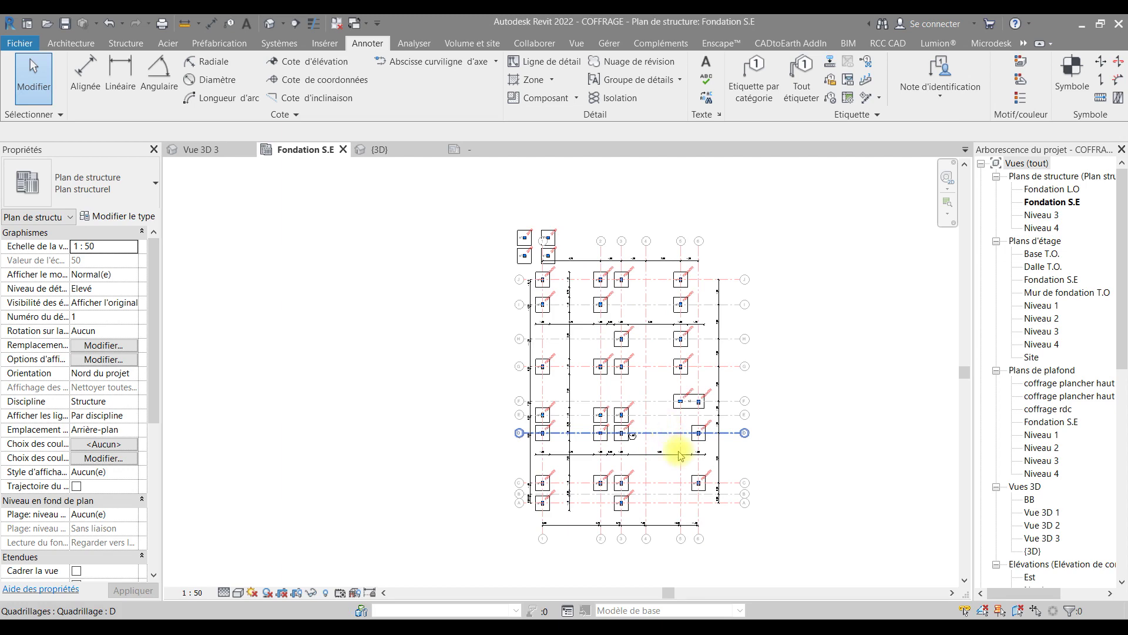
scroll(645, 419, up, 3)
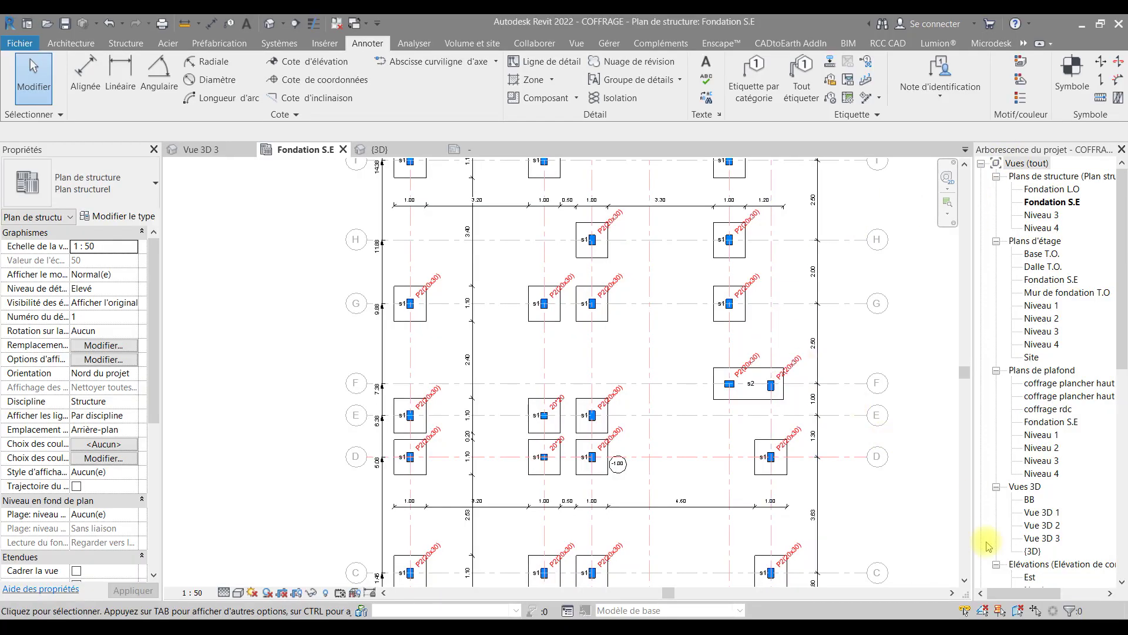
click(883, 501)
middle_drag(883, 502, 844, 421)
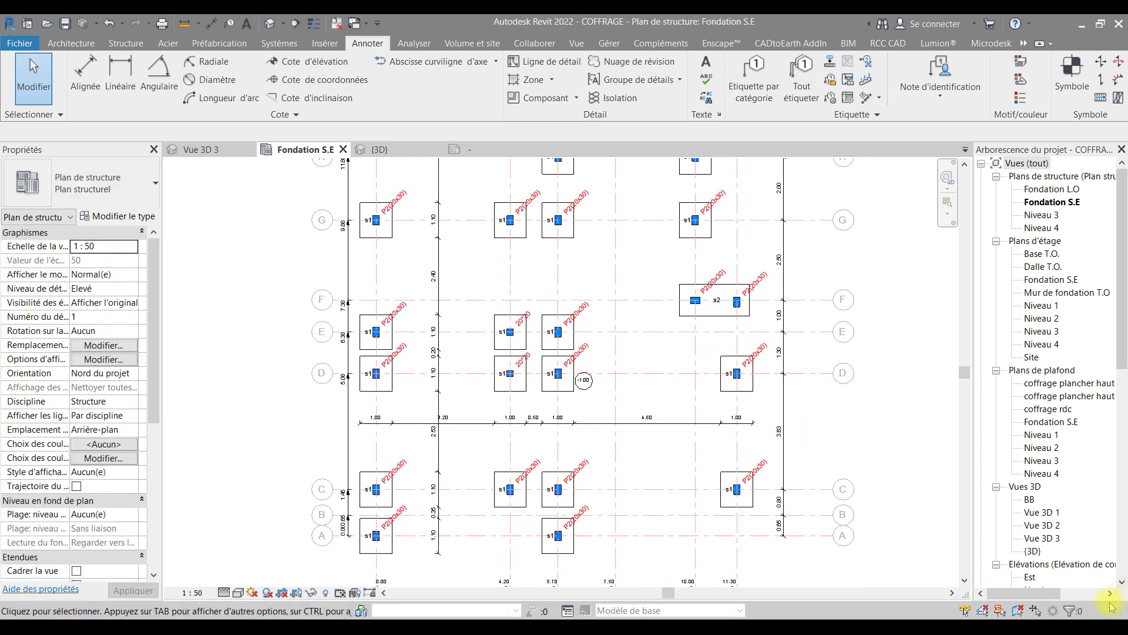
- Open the Fondation L.O structural plan and temporarily hide the finish floor in it
double_click(1046, 189)
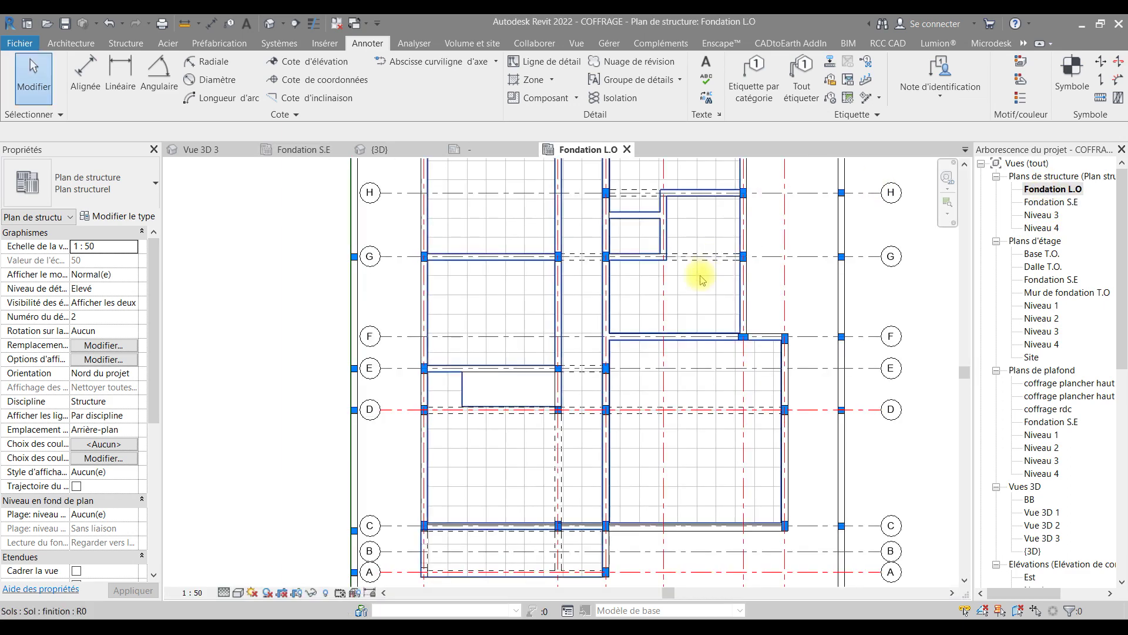
scroll(758, 276, down, 3)
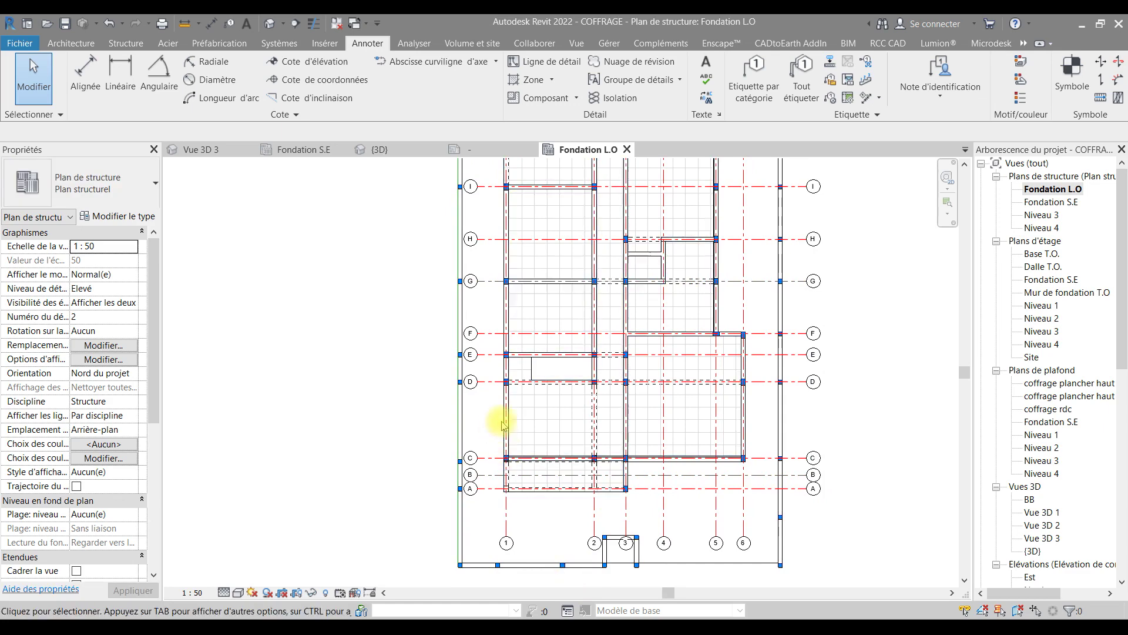
click(534, 378)
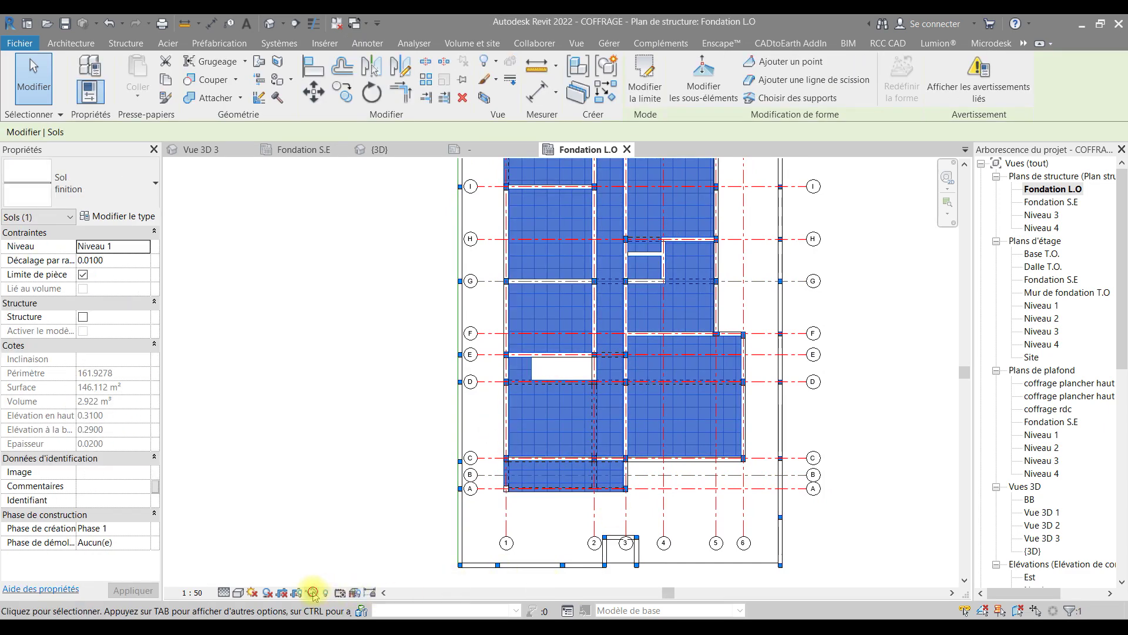
click(314, 594)
click(327, 559)
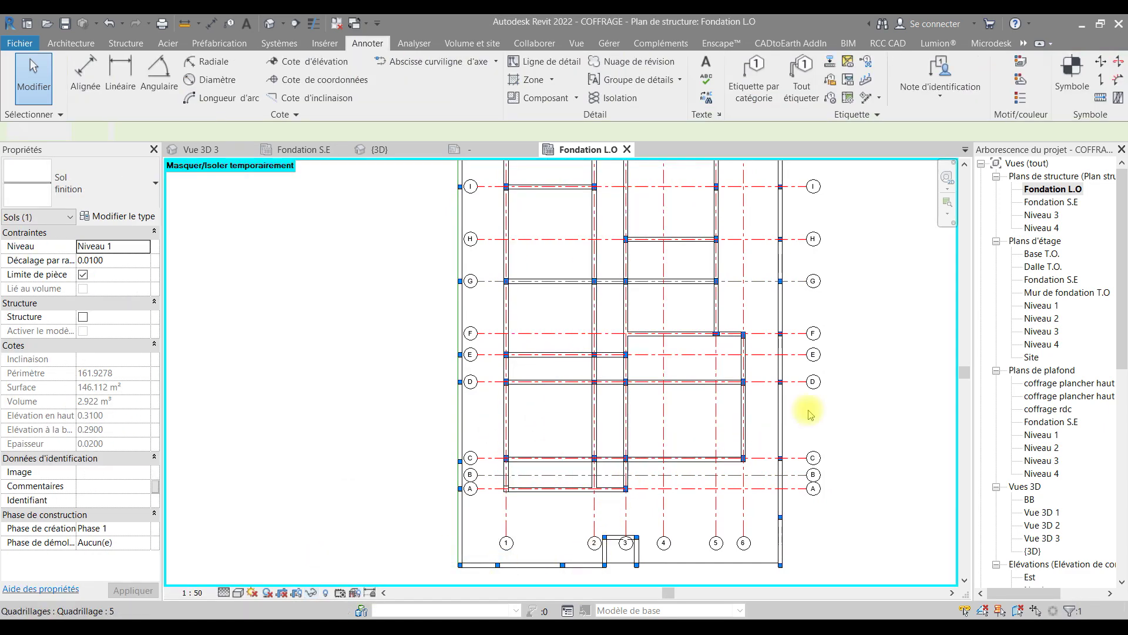
click(872, 372)
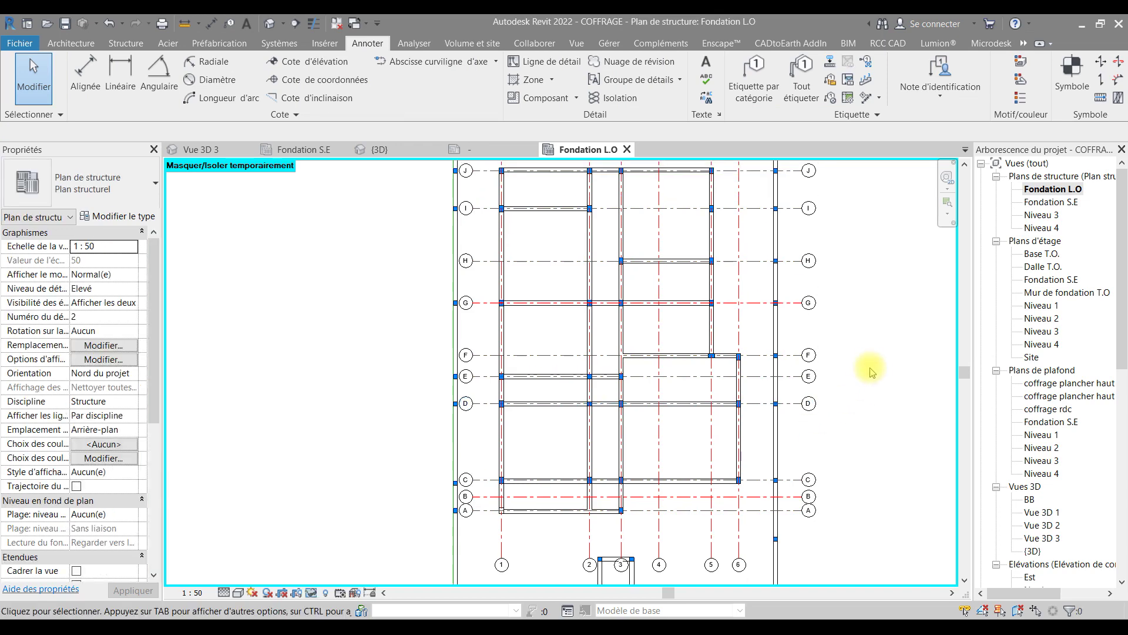
- Display the Quadrillages annotation category in halftone in the Fondation L.O plan through its visibility/graphics overrides
key(v)
key(v)
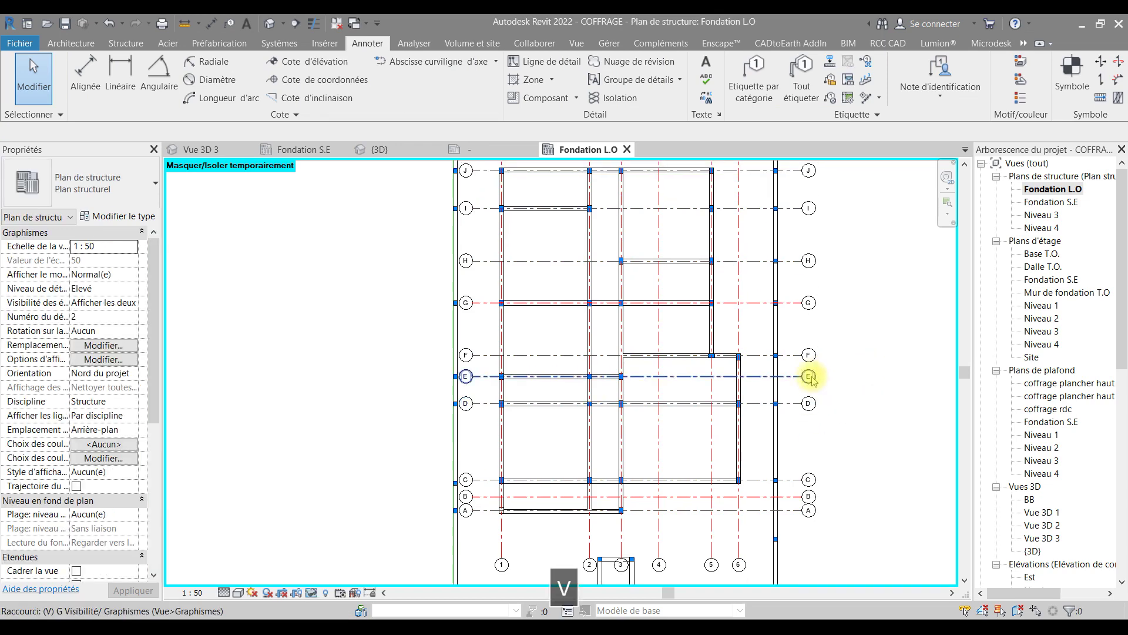
click(282, 103)
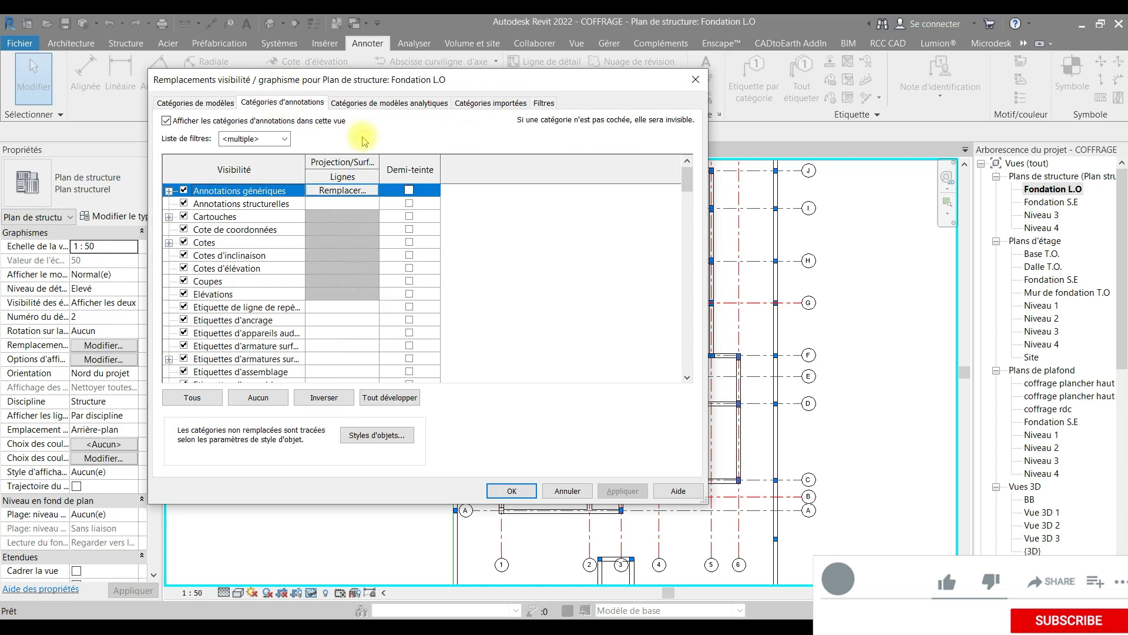
mouse_move(687, 176)
mouse_down()
mouse_move(687, 365)
mouse_move(695, 344)
mouse_up()
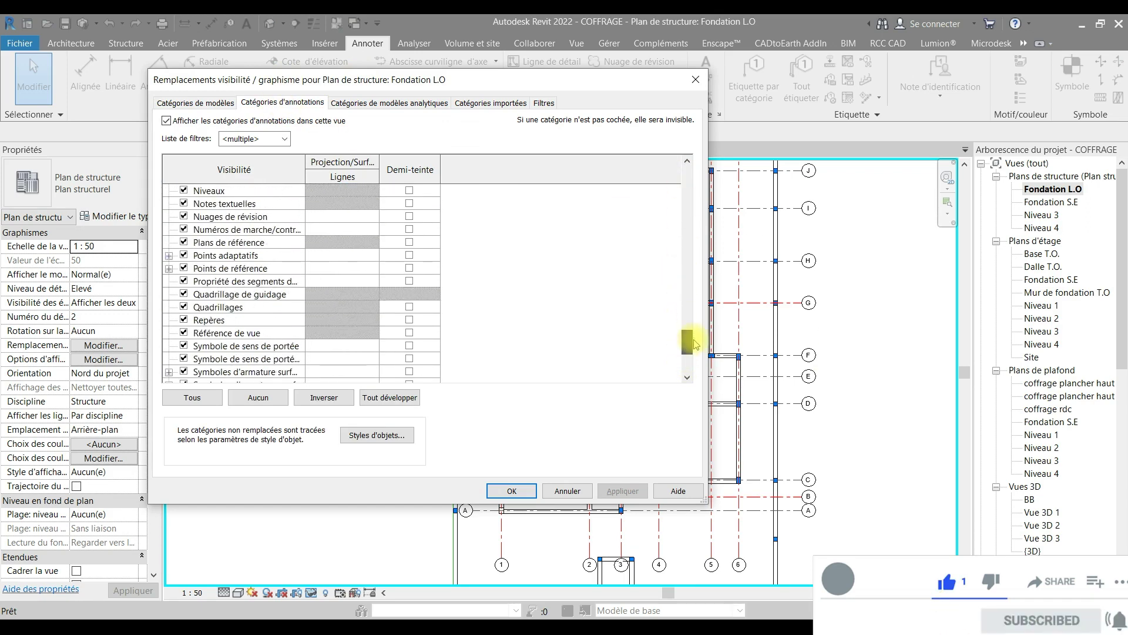
click(409, 307)
click(517, 491)
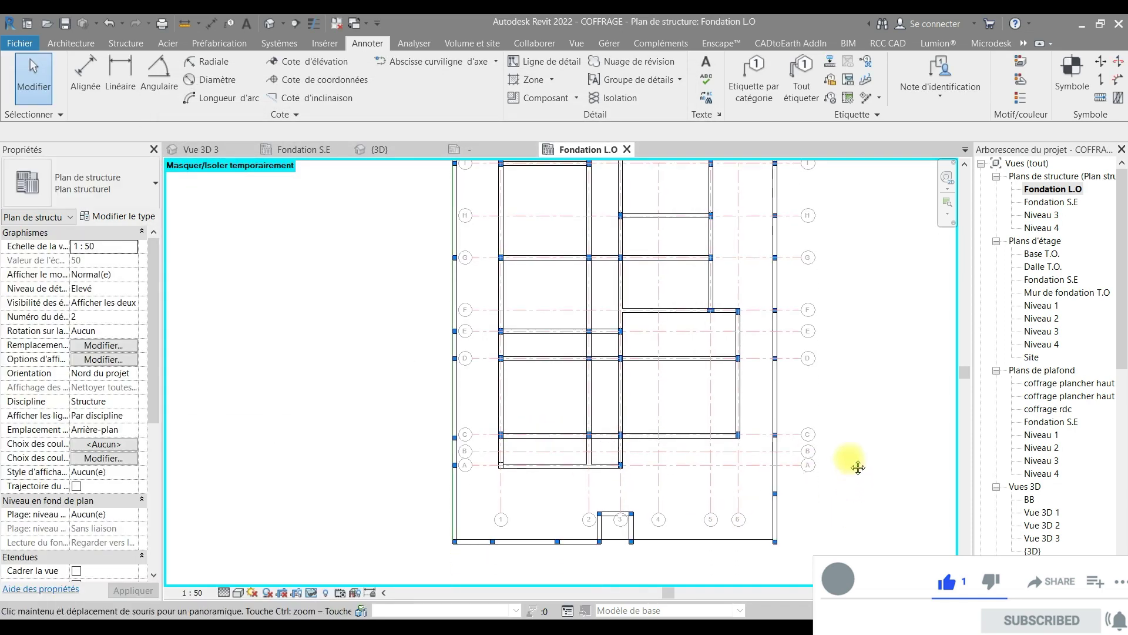
- Set the P2(20x30) column at grids A and 1 to base level Fondation S.E and top level Niveau 1
scroll(482, 464, up, 5)
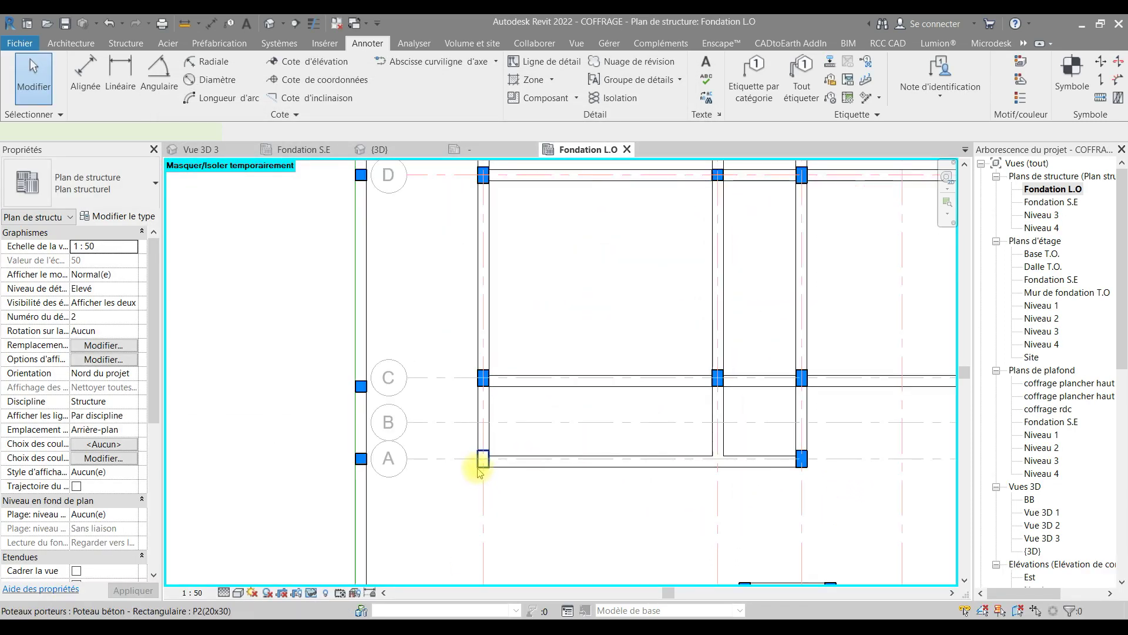
click(479, 469)
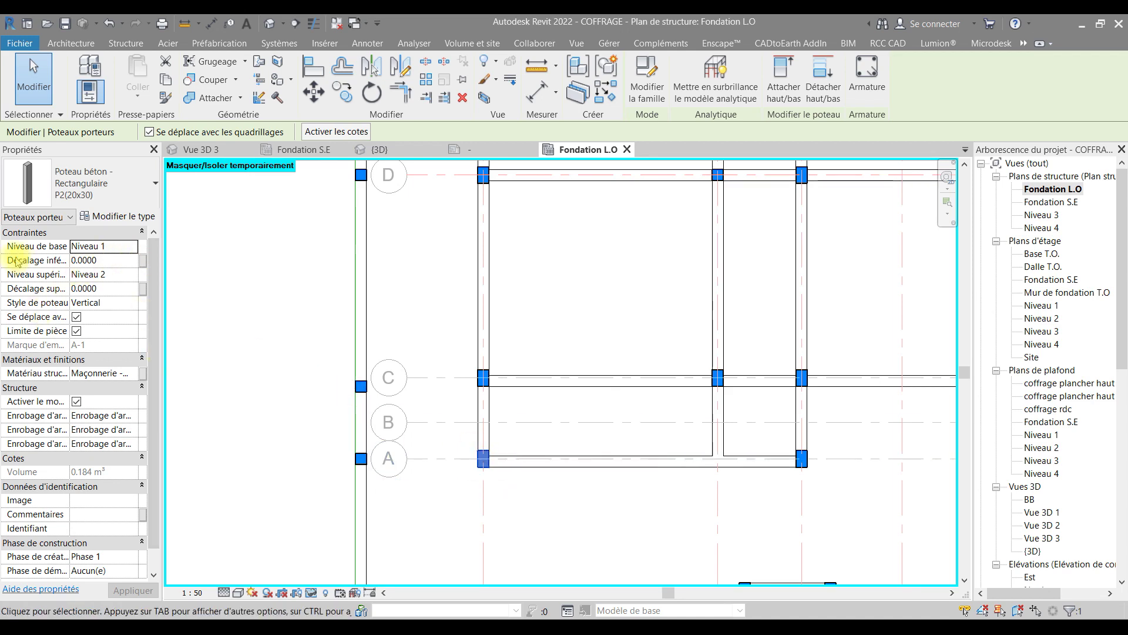
click(133, 247)
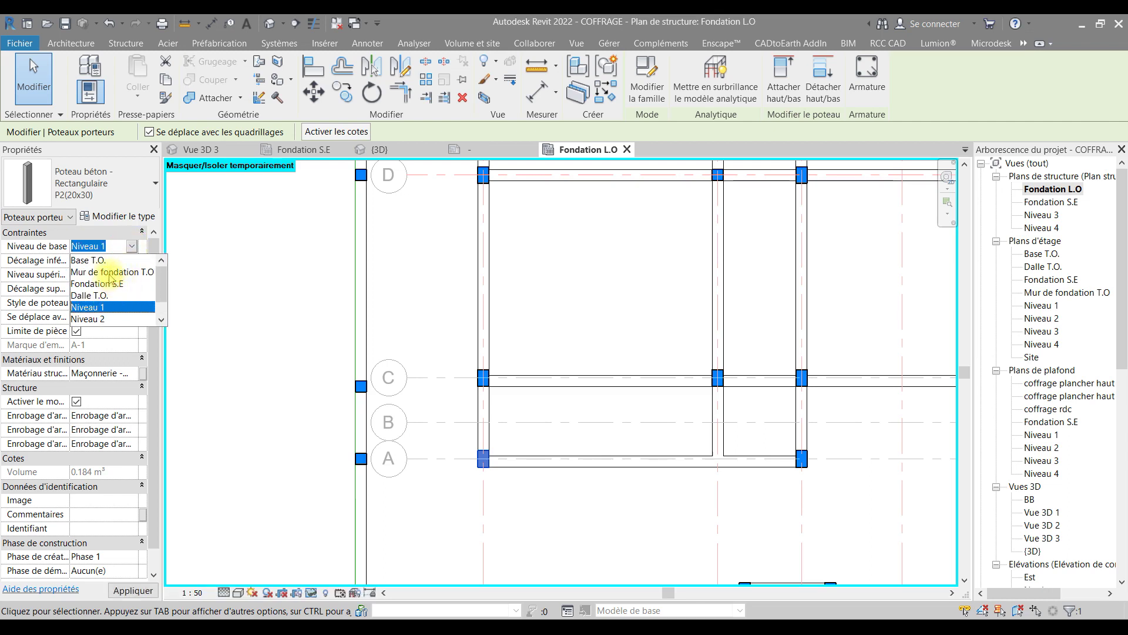
click(115, 284)
click(133, 276)
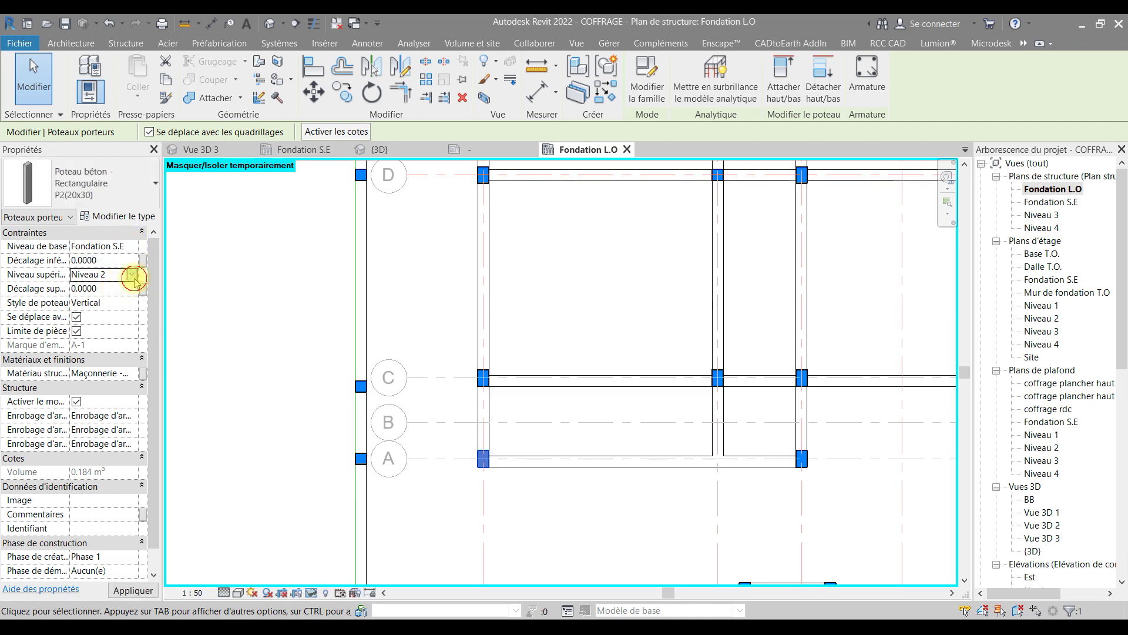
click(95, 335)
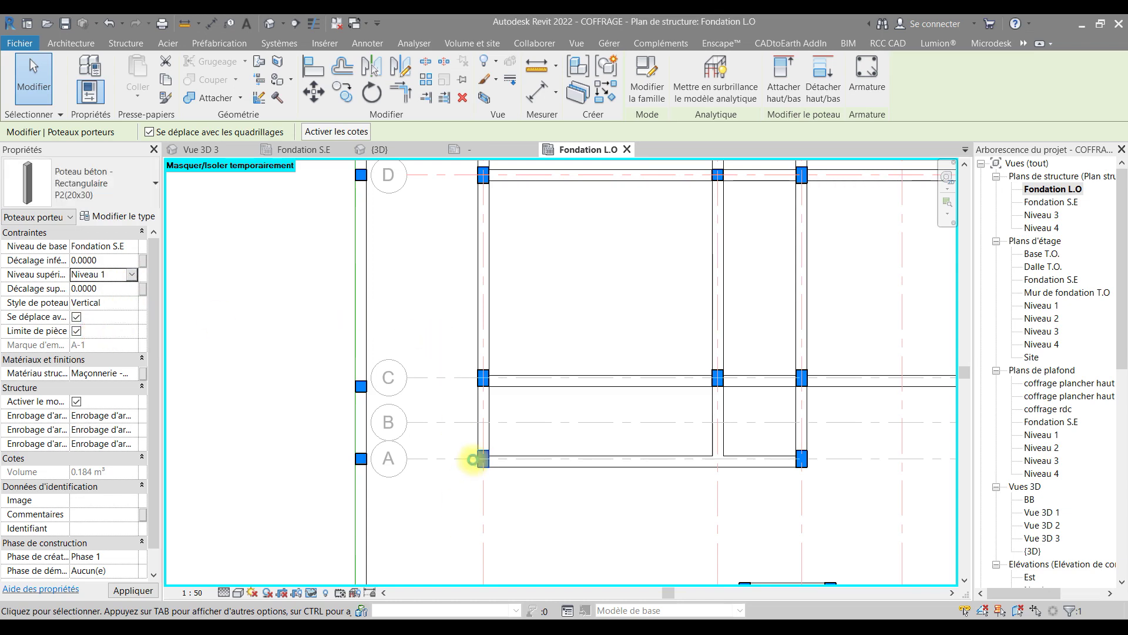
- Apply the level change of the column at grids A and 1 and clear the selection
click(463, 372)
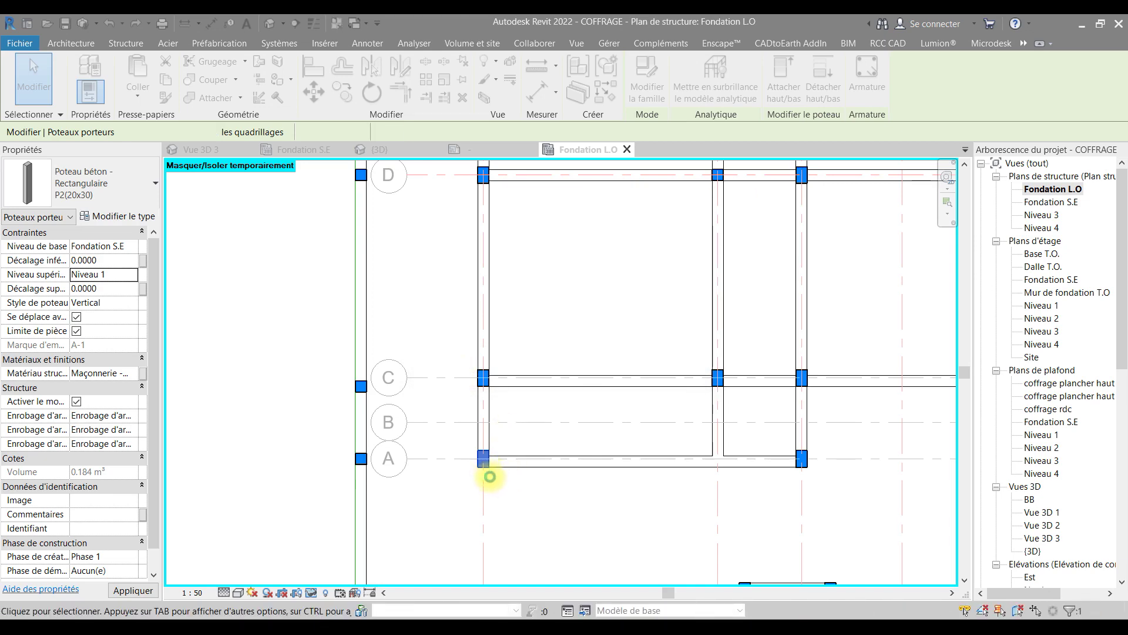
click(516, 491)
scroll(516, 491, down, 3)
middle_drag(496, 492, 421, 525)
middle_drag(501, 327, 527, 234)
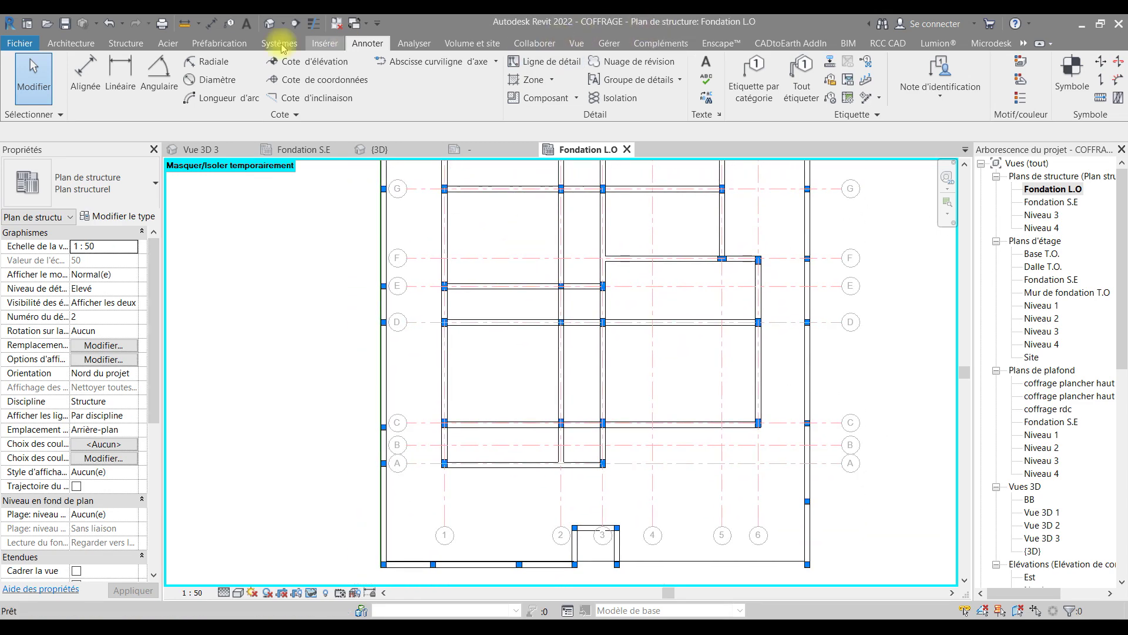
- Tag all untagged structural framing and structural columns in the Fondation L.O plan, using the Etiquettes d'ossature-avec-forces d'extrémité tag for framing
click(811, 76)
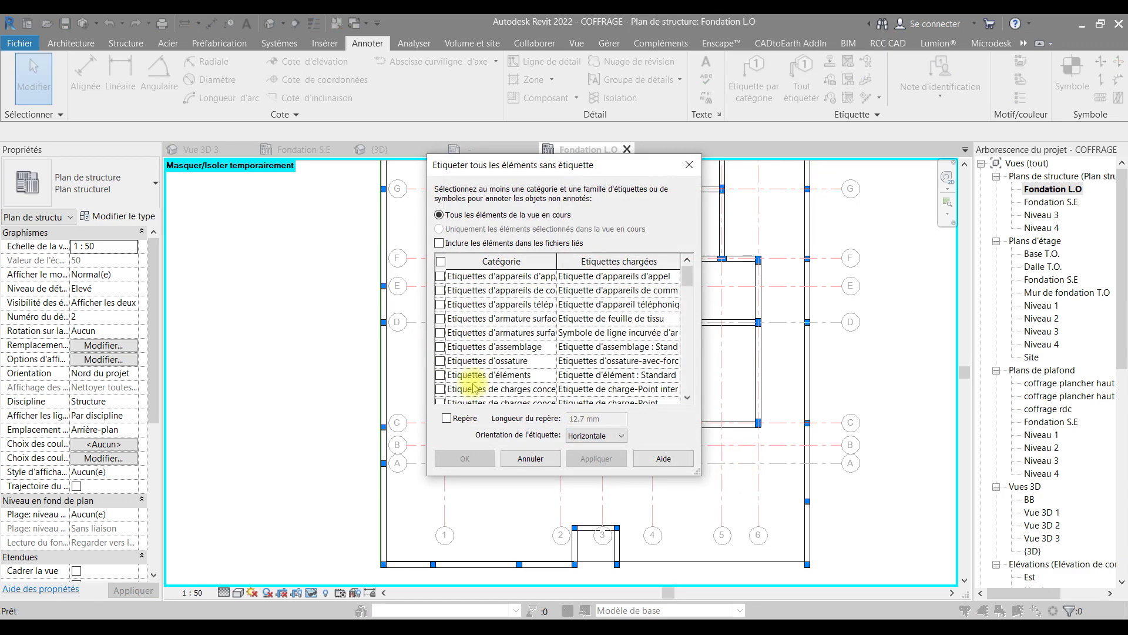
scroll(473, 388, down, 2)
click(441, 277)
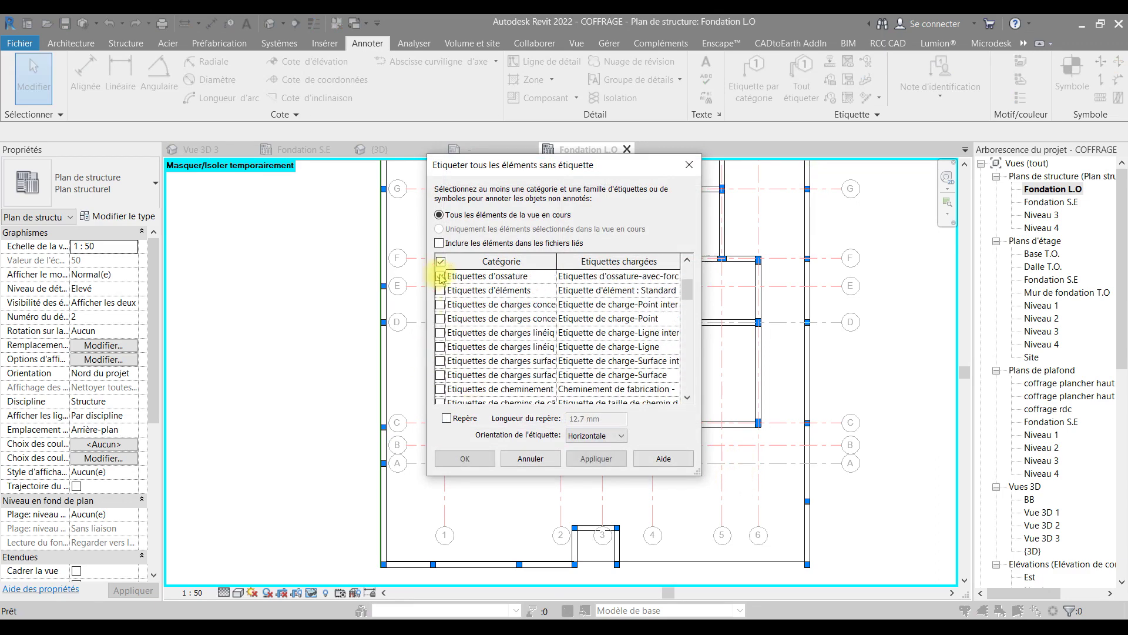
scroll(503, 351, down, 2)
scroll(501, 362, down, 8)
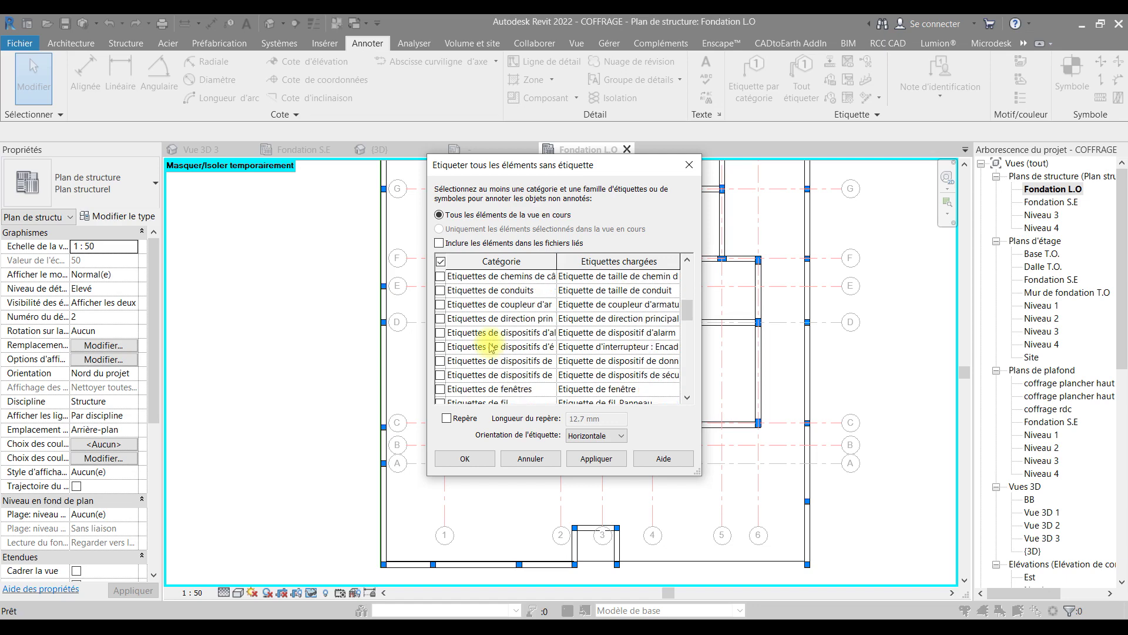
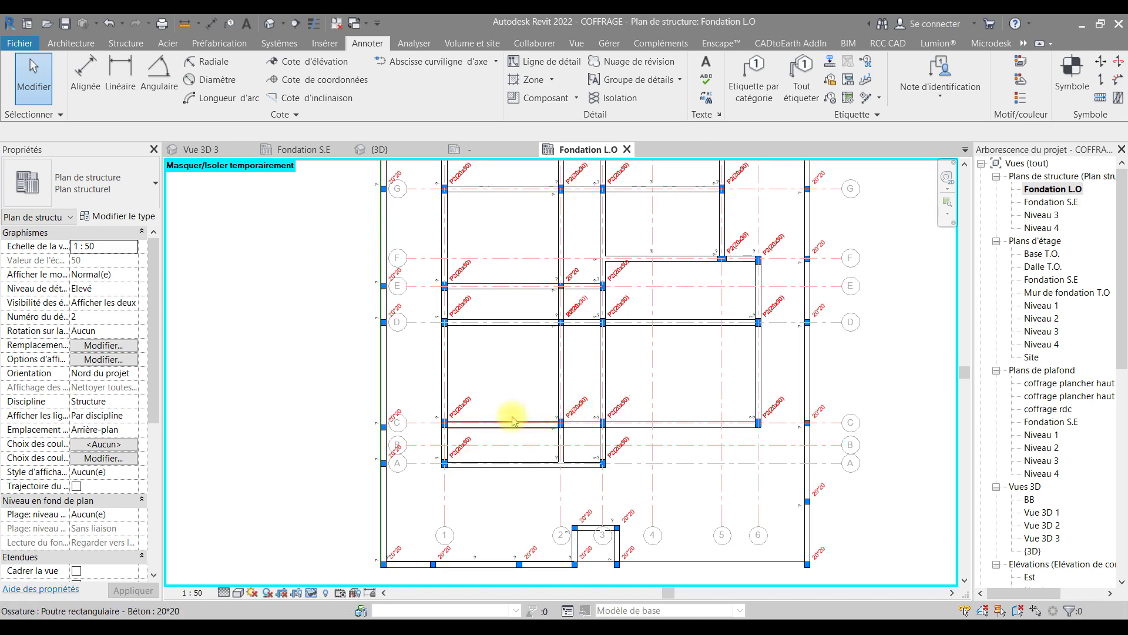
- Inspect the placed tags and open the type properties of the 20*20 beam on grid 1 between grids D and E
scroll(416, 331, up, 1)
scroll(416, 330, up, 5)
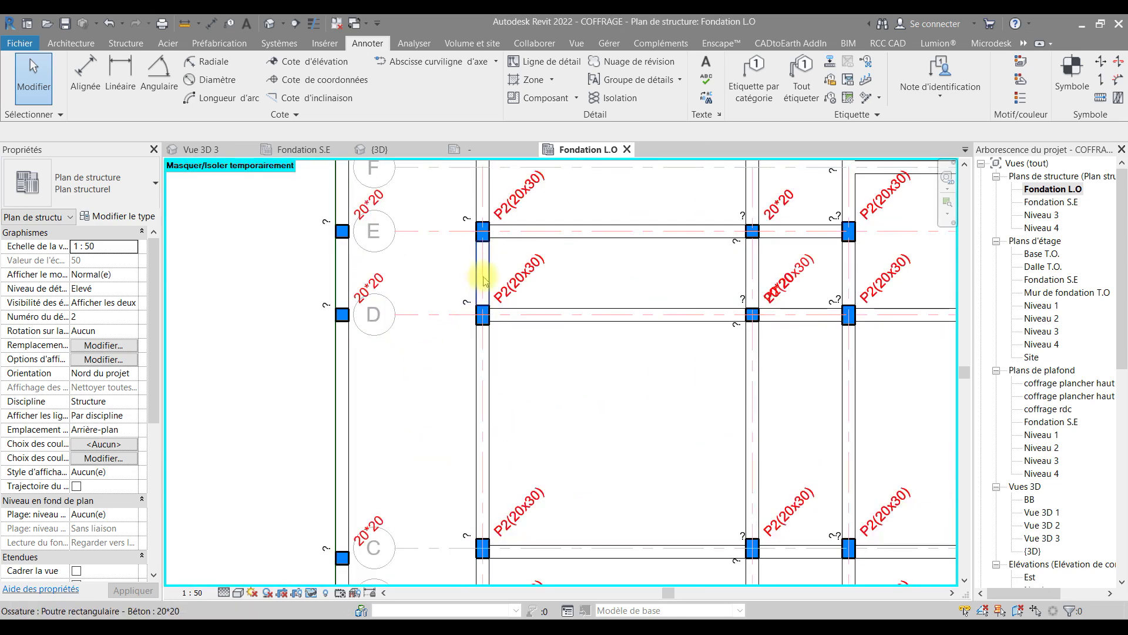
click(483, 281)
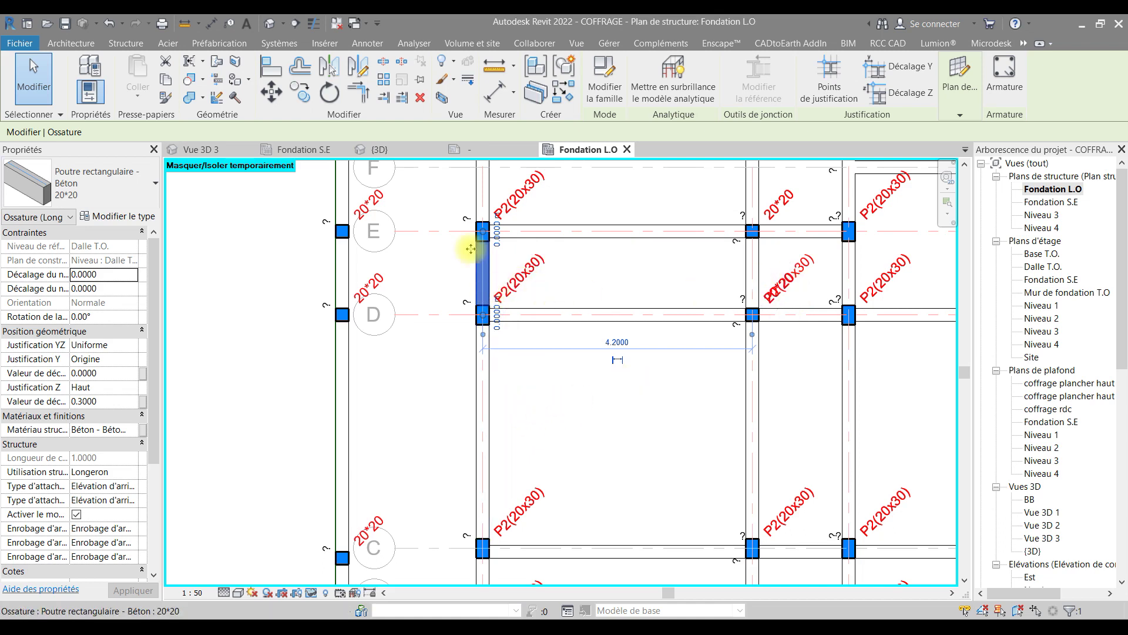
middle_drag(486, 247, 517, 322)
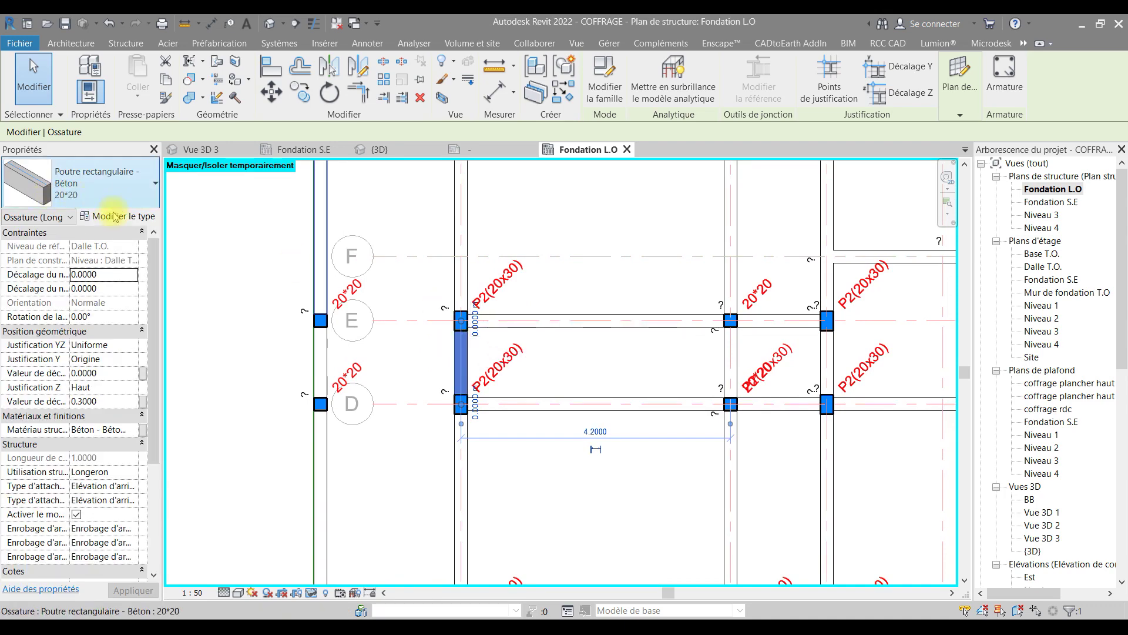
scroll(396, 416, down, 3)
middle_drag(395, 447, 373, 475)
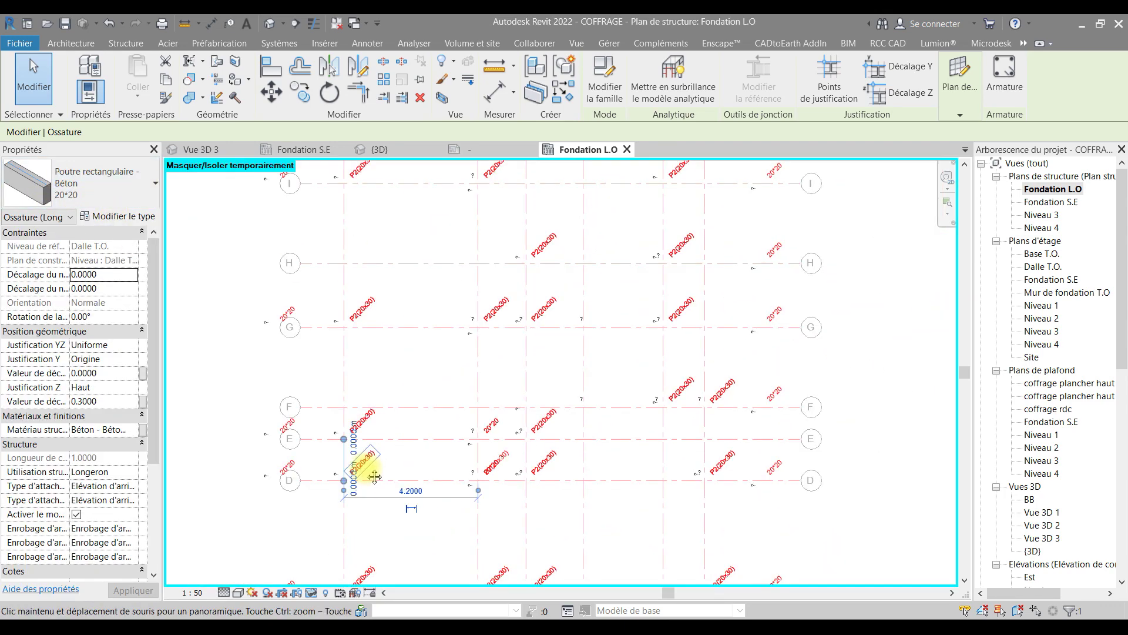
click(110, 217)
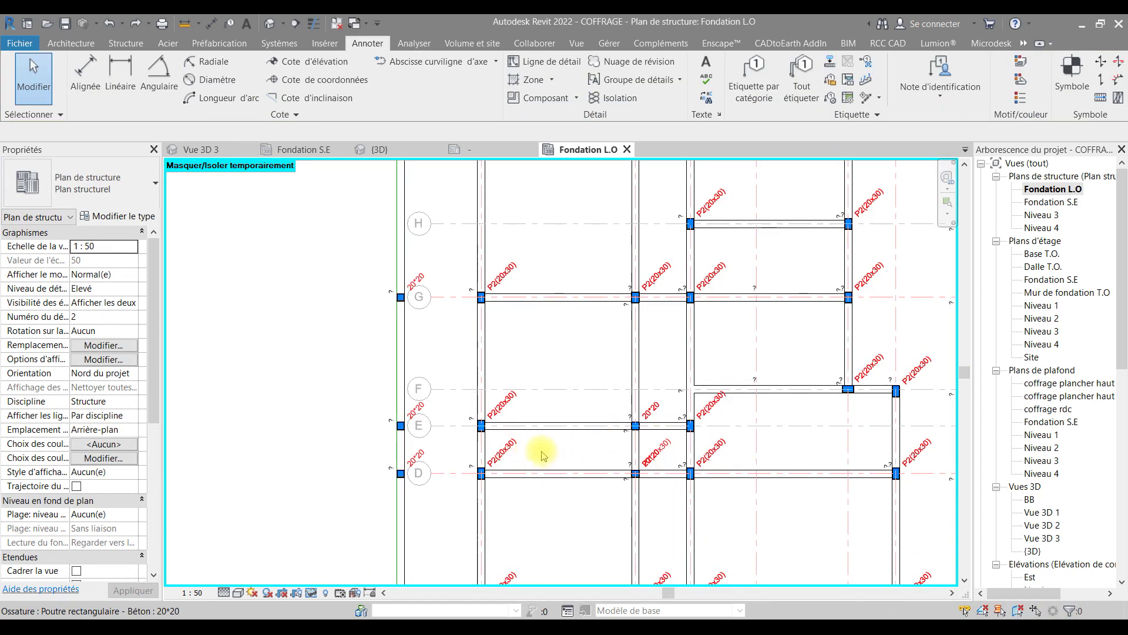
- Delete all the end-force framing tags in the plan by selecting every instance of the one beside grids E and 1
scroll(470, 420, up, 5)
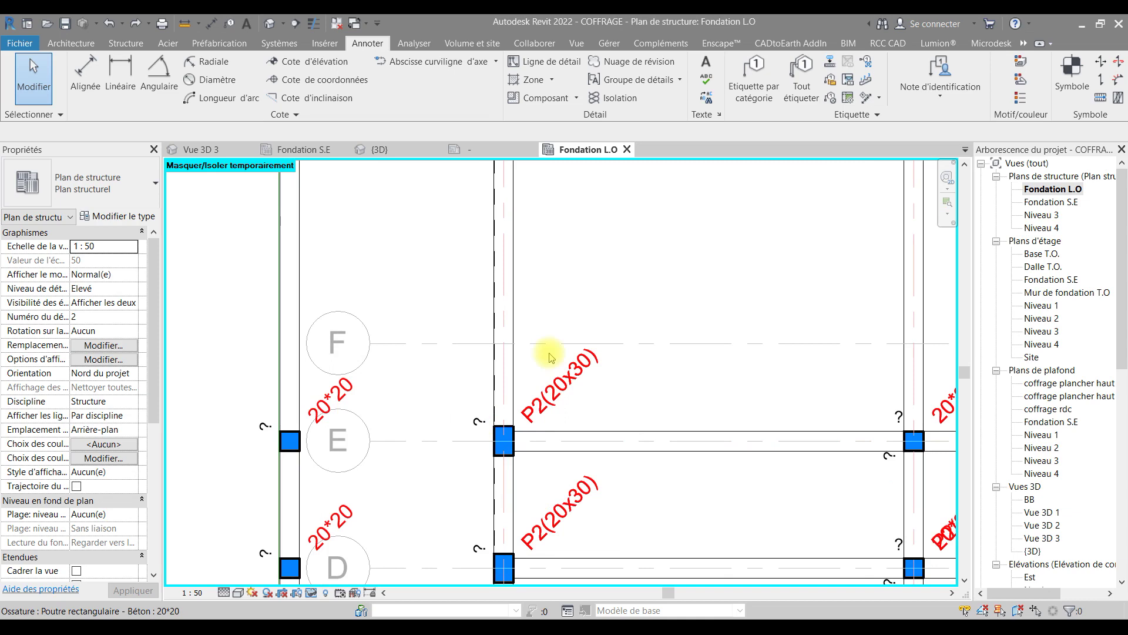
click(478, 424)
right_click(478, 415)
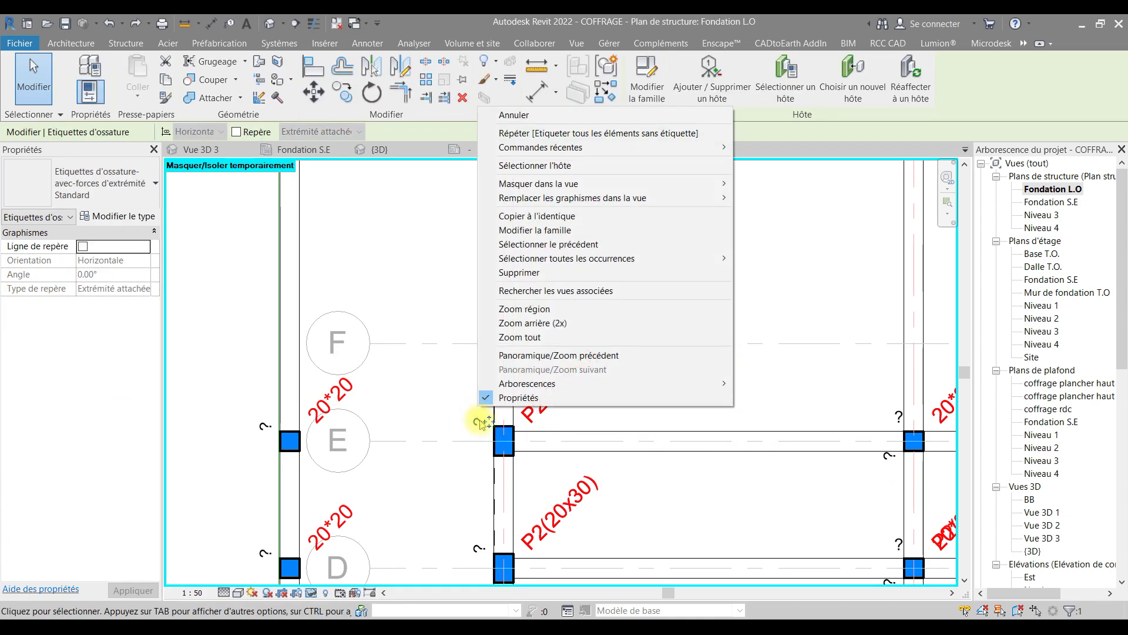
mouse_move(727, 264)
click(788, 258)
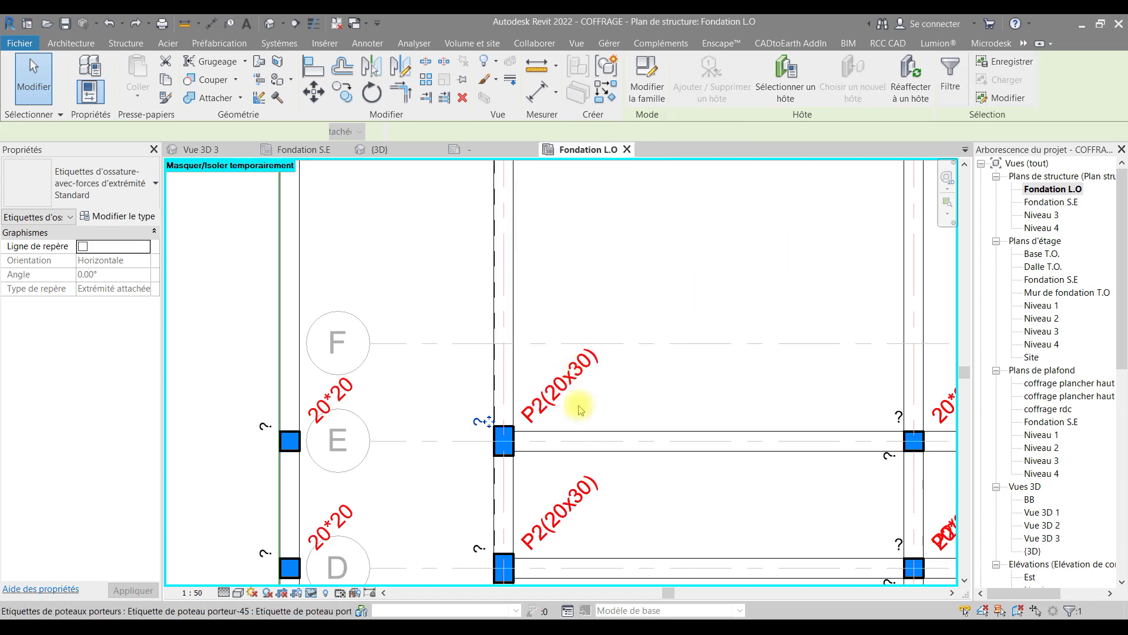
key(BackSpace)
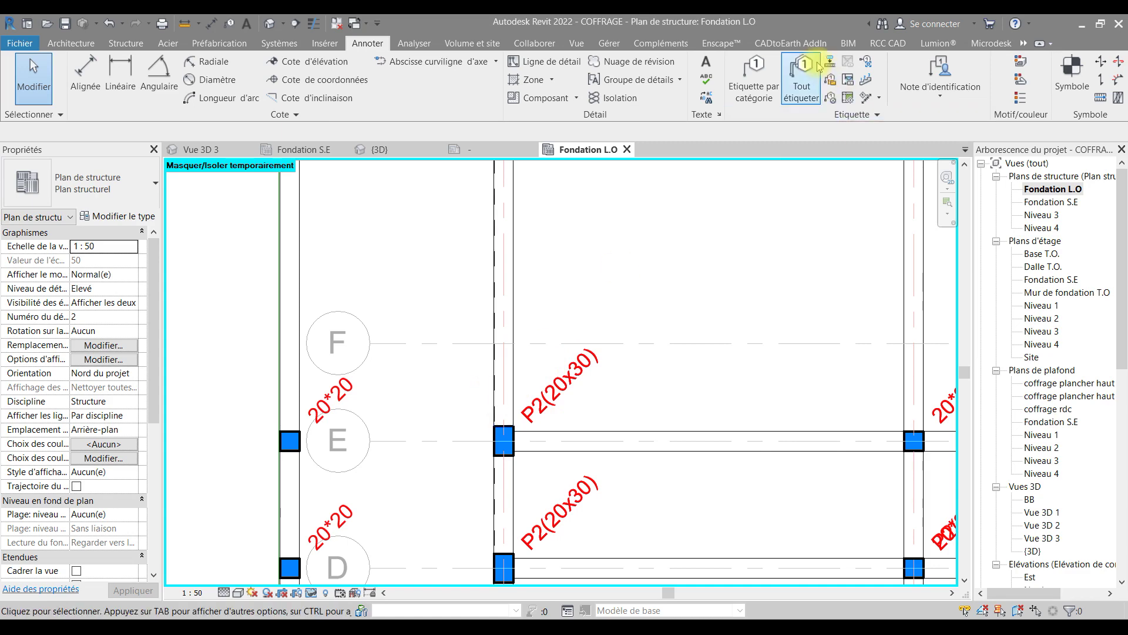
- Tag all structural framing in the current view with the Etiquette d'ossature : Standard tag
click(802, 75)
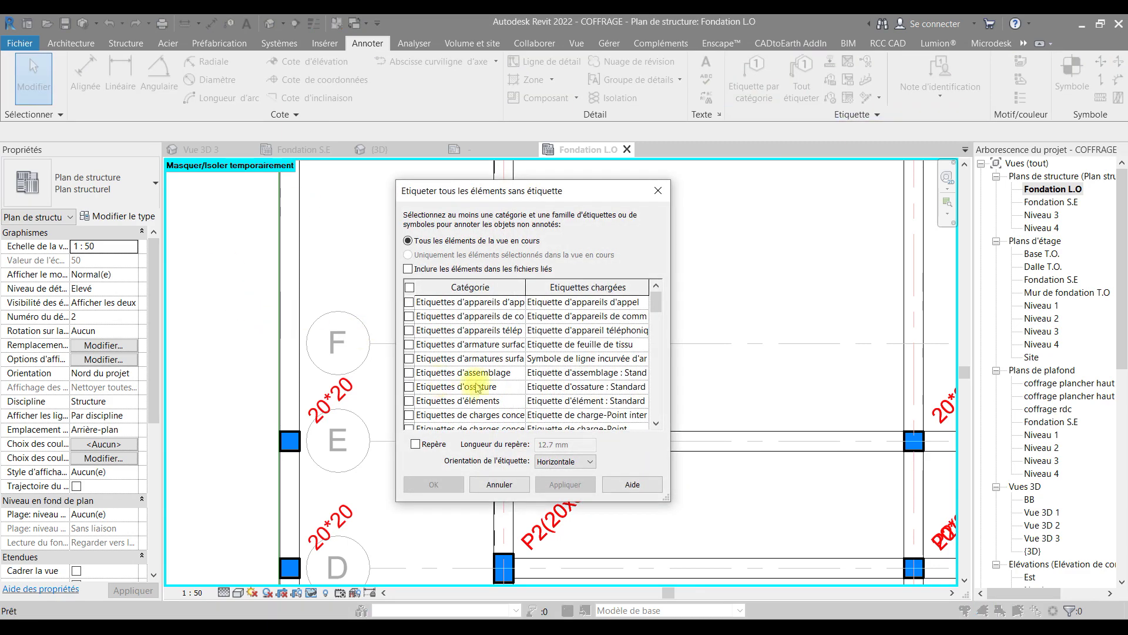
click(646, 387)
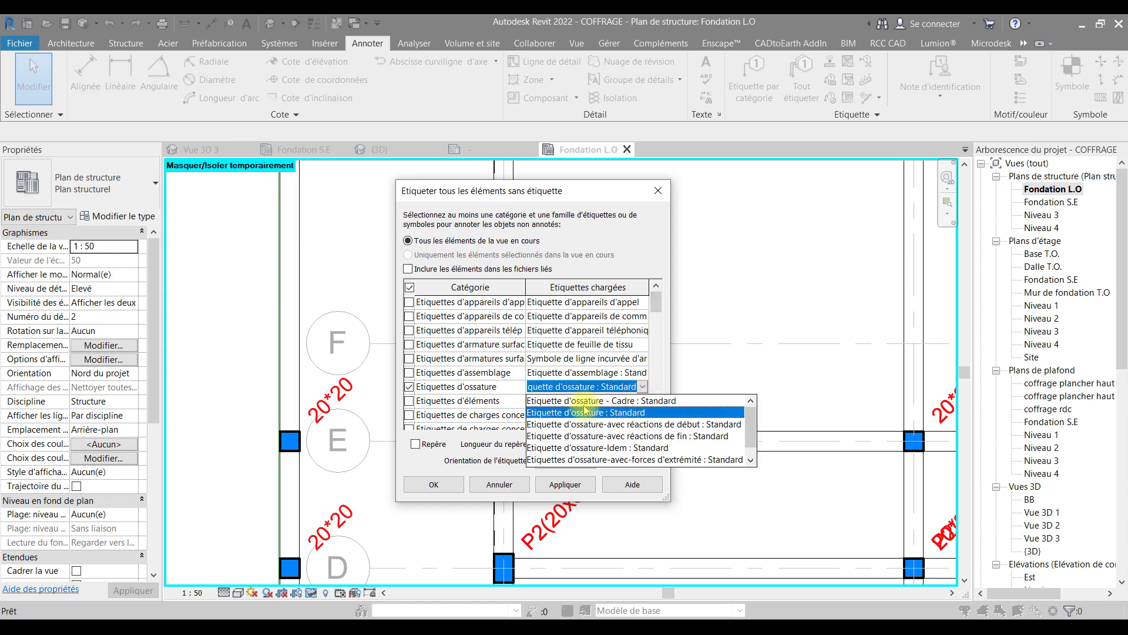
click(627, 413)
click(435, 484)
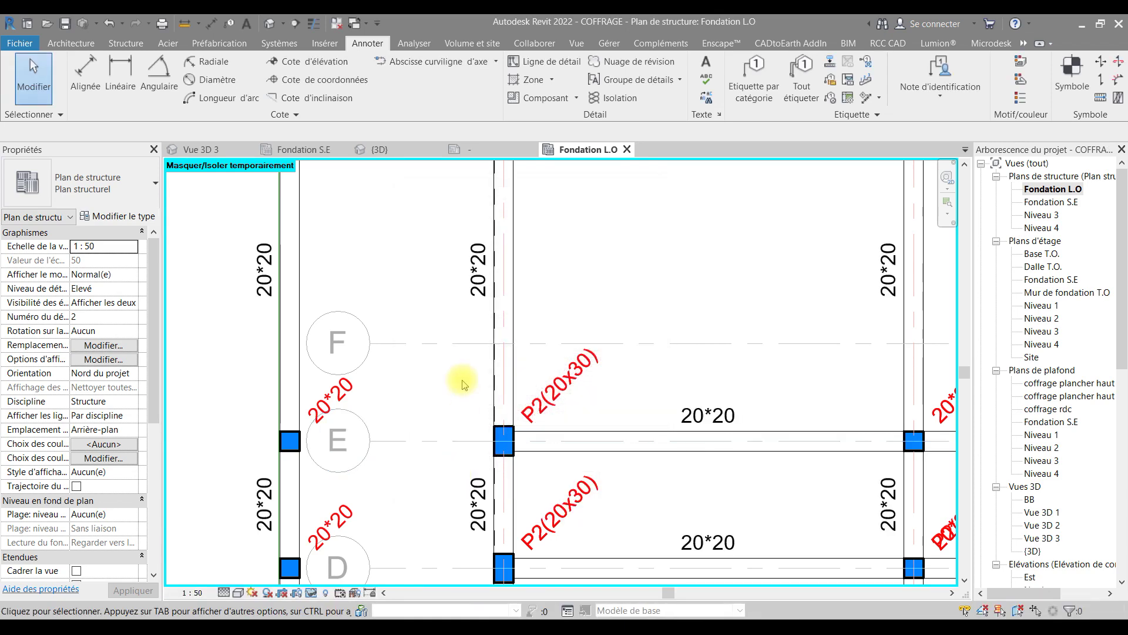
- Review the beam and column tags across the whole Fondation L.O plan
scroll(460, 378, down, 3)
middle_drag(536, 368, 440, 373)
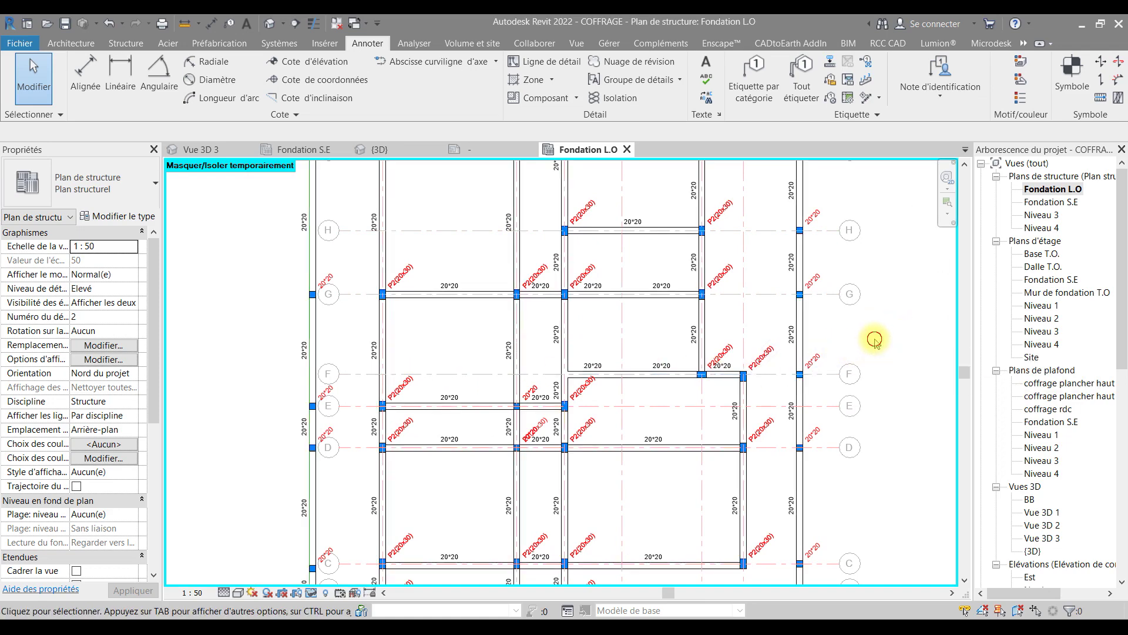
scroll(874, 346, down, 2)
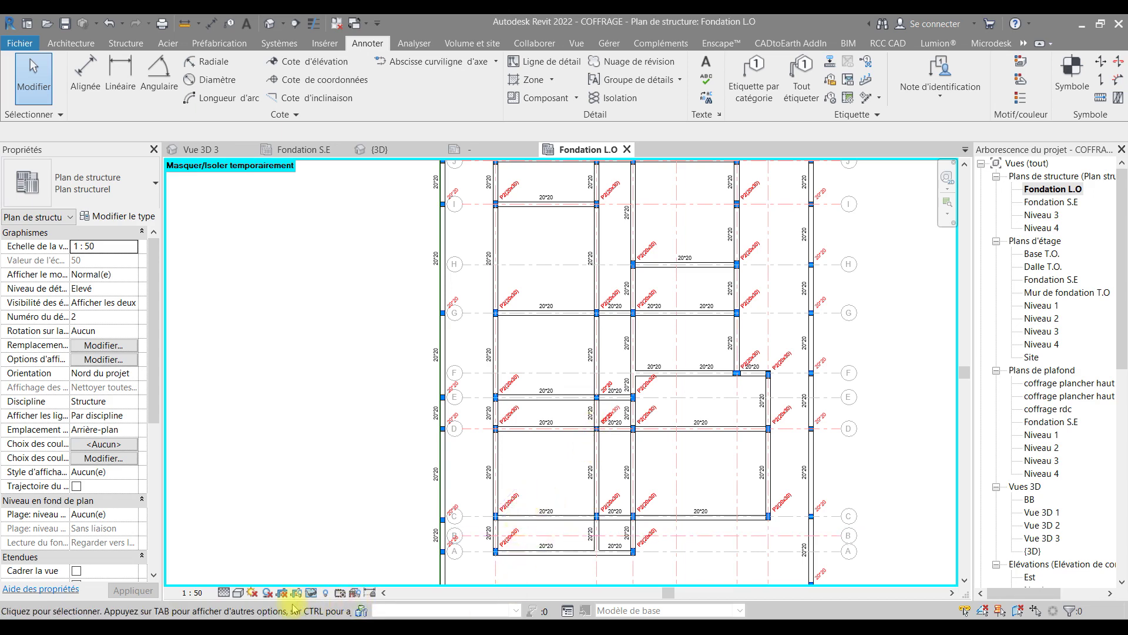
scroll(563, 566, up, 2)
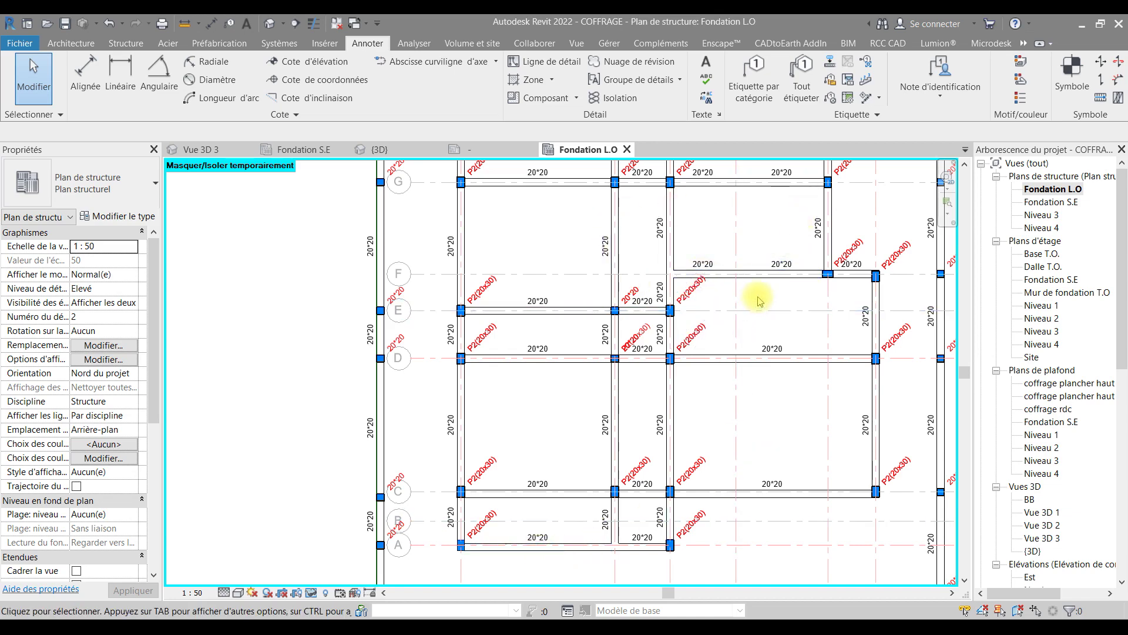
middle_drag(751, 419, 658, 453)
scroll(733, 428, down, 1)
scroll(713, 431, down, 3)
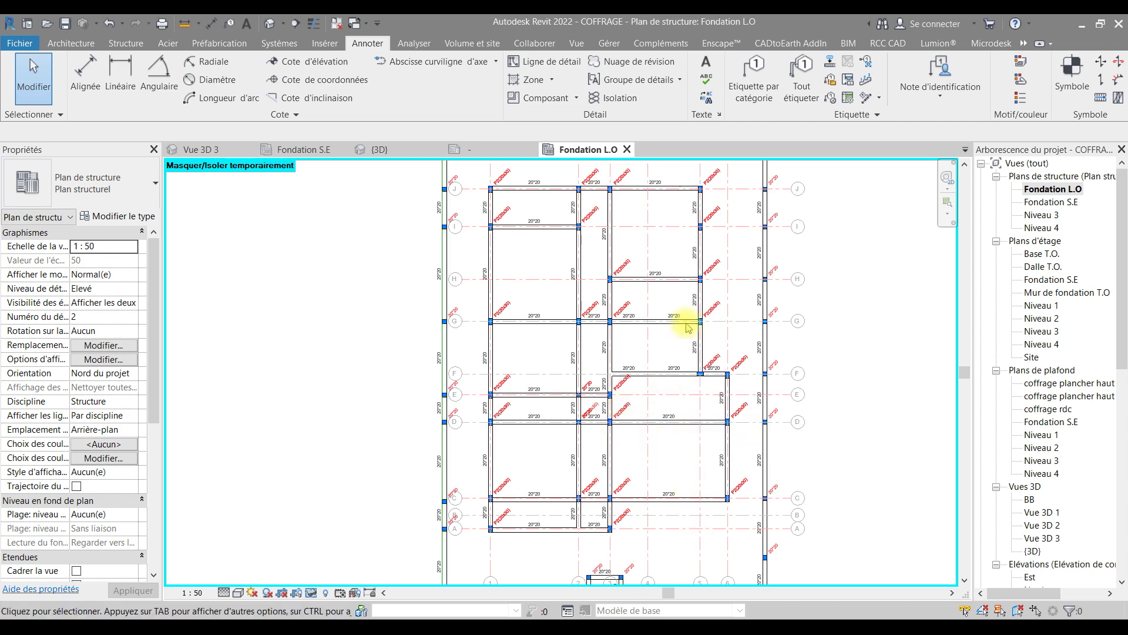
- Start an aligned dimension with the linear dimension style c
click(82, 76)
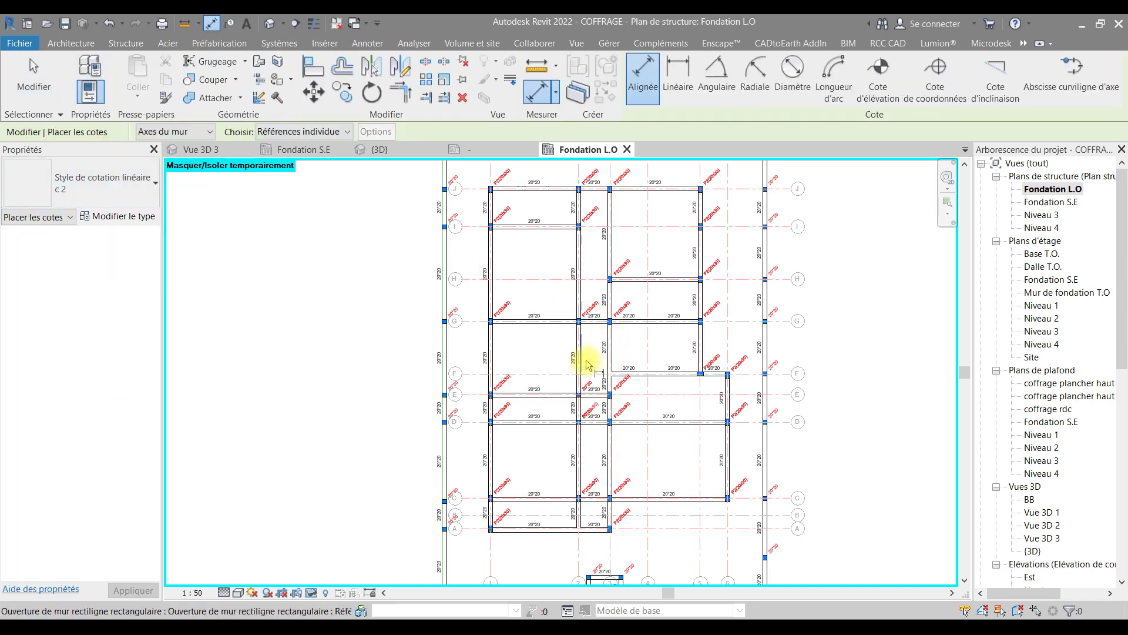
scroll(594, 367, down, 2)
middle_drag(594, 374, 614, 340)
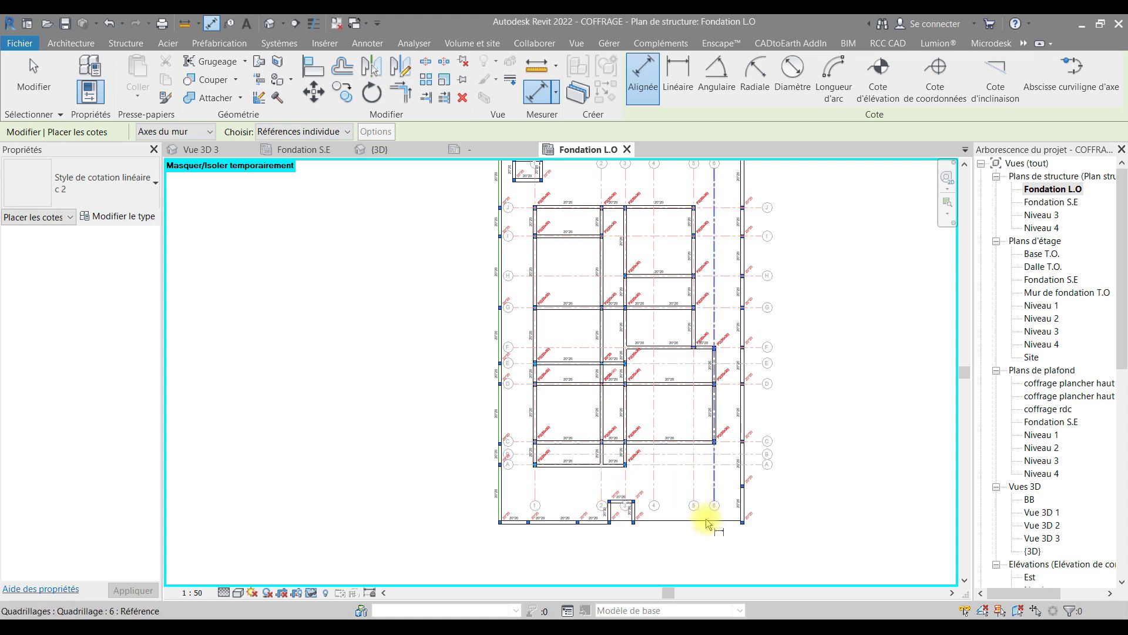
click(147, 182)
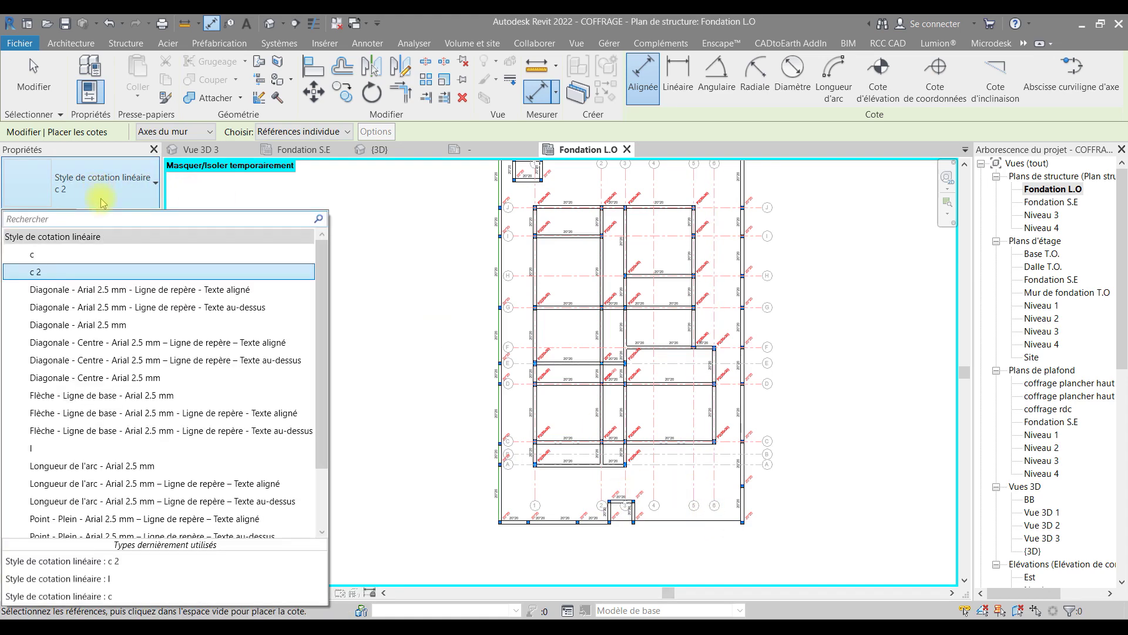
click(105, 178)
click(105, 178)
click(82, 264)
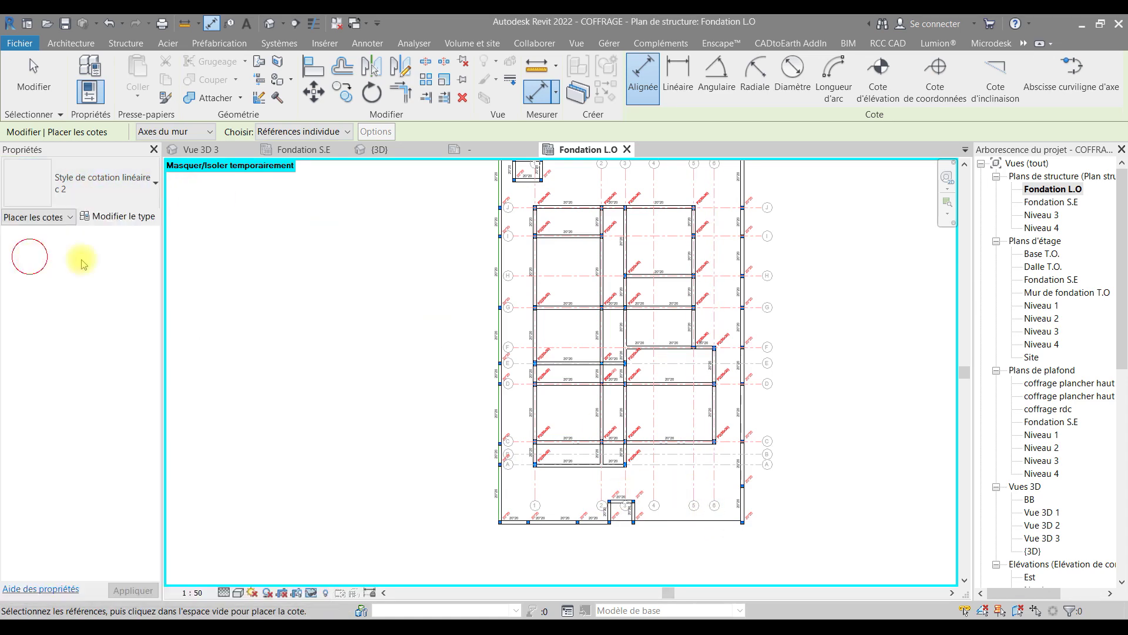
- Place a continuous aligned dimension chain across grids 1 to 6, between grid A and the numbered grid bubbles
scroll(655, 514, up, 2)
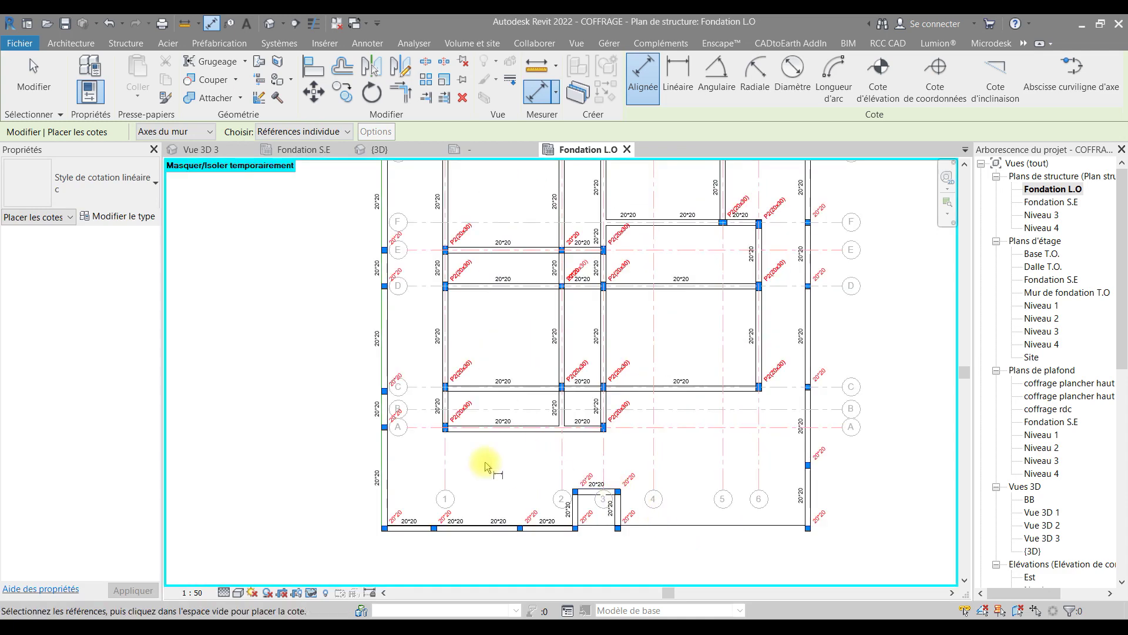
click(443, 460)
click(562, 460)
click(606, 458)
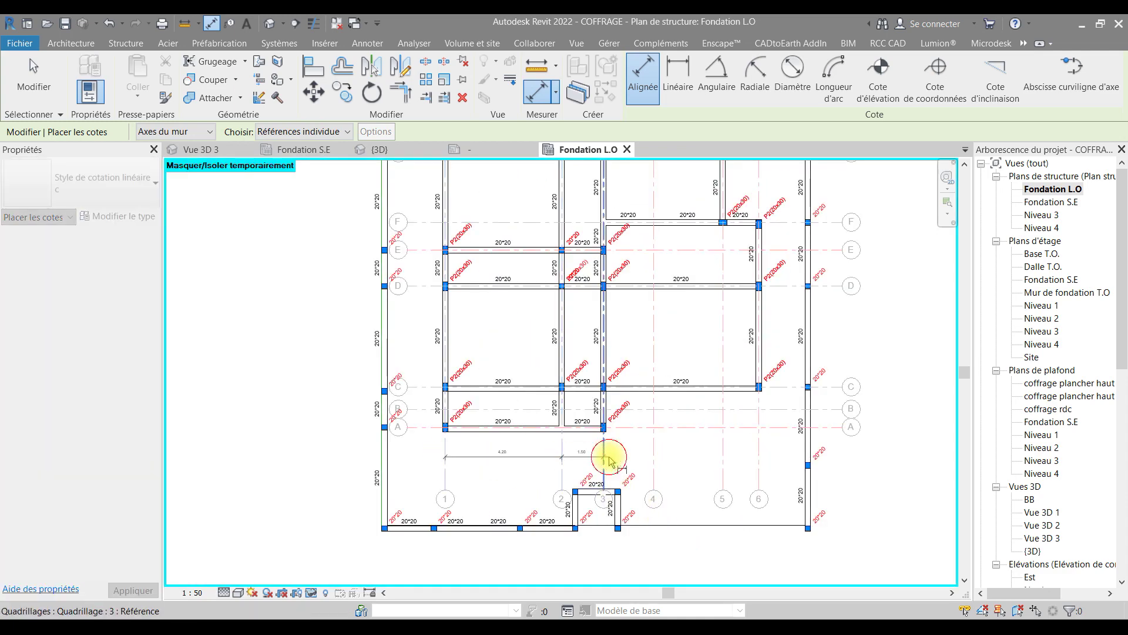
click(653, 456)
click(723, 456)
click(759, 457)
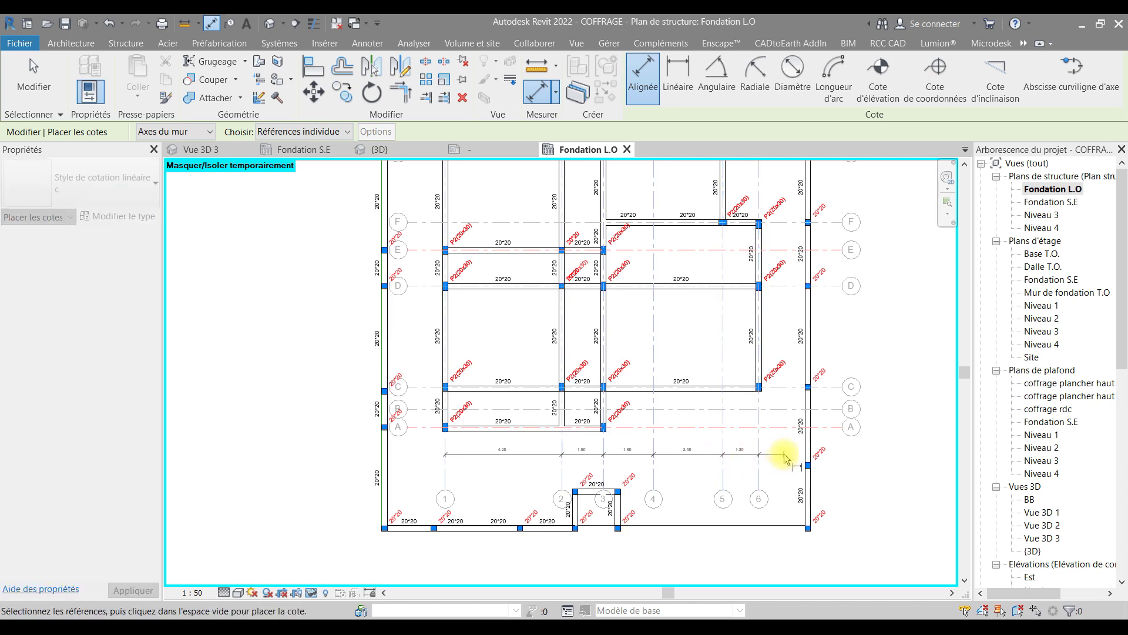
click(786, 460)
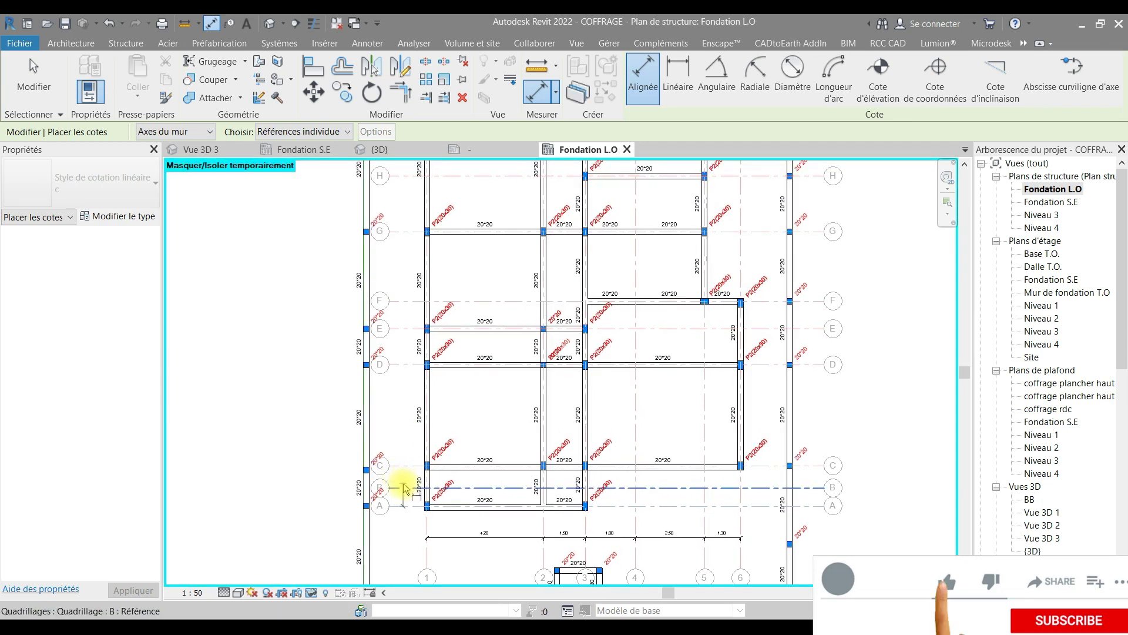
- Place a continuous vertical dimension chain across grids A to J, between the lettered grid bubbles and grid 1
click(406, 483)
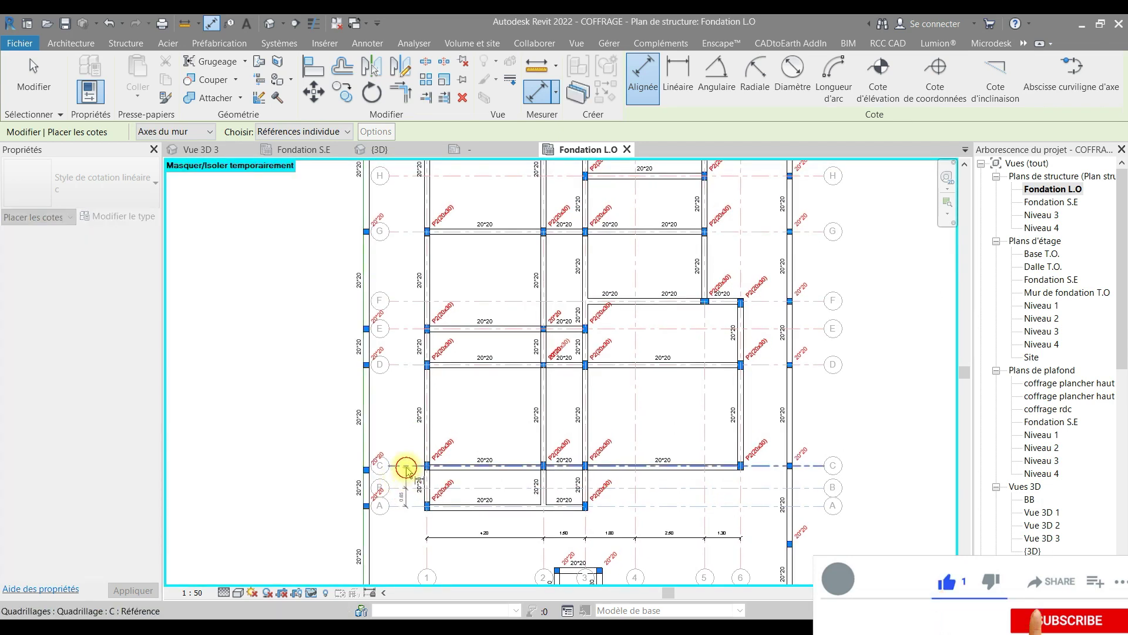
click(404, 364)
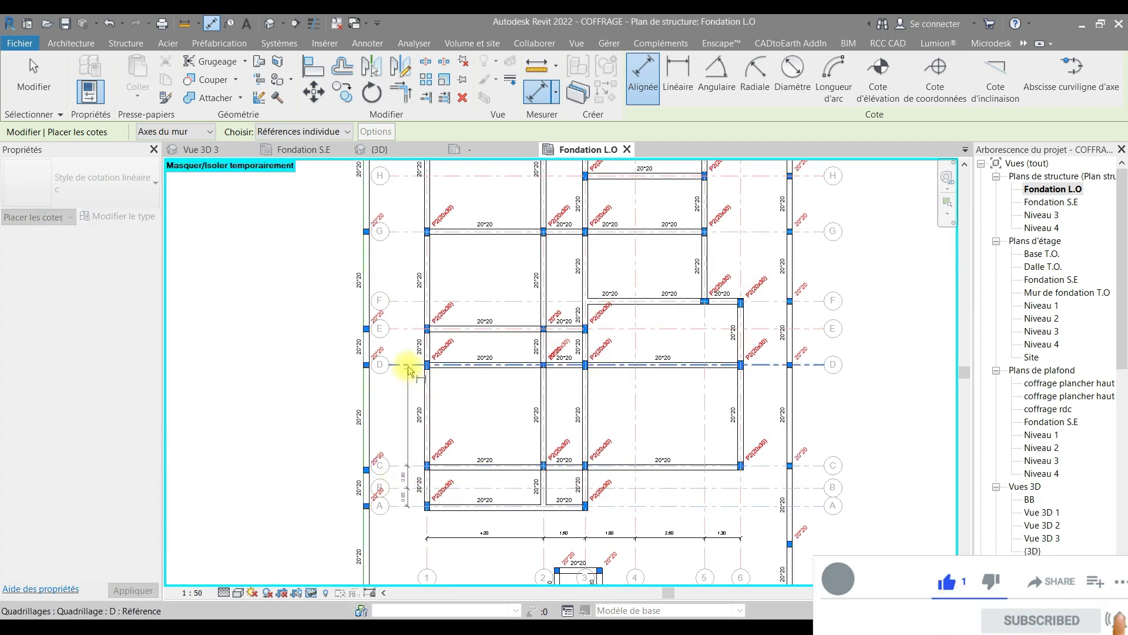
click(406, 304)
middle_drag(403, 320, 404, 460)
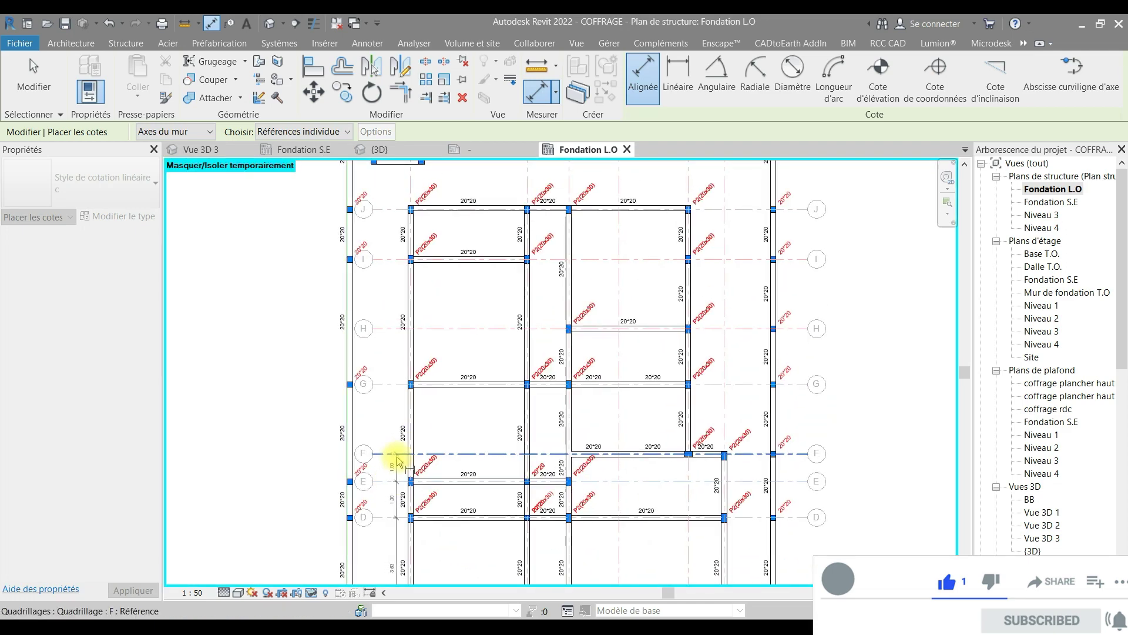
click(401, 455)
click(391, 384)
click(382, 328)
click(381, 263)
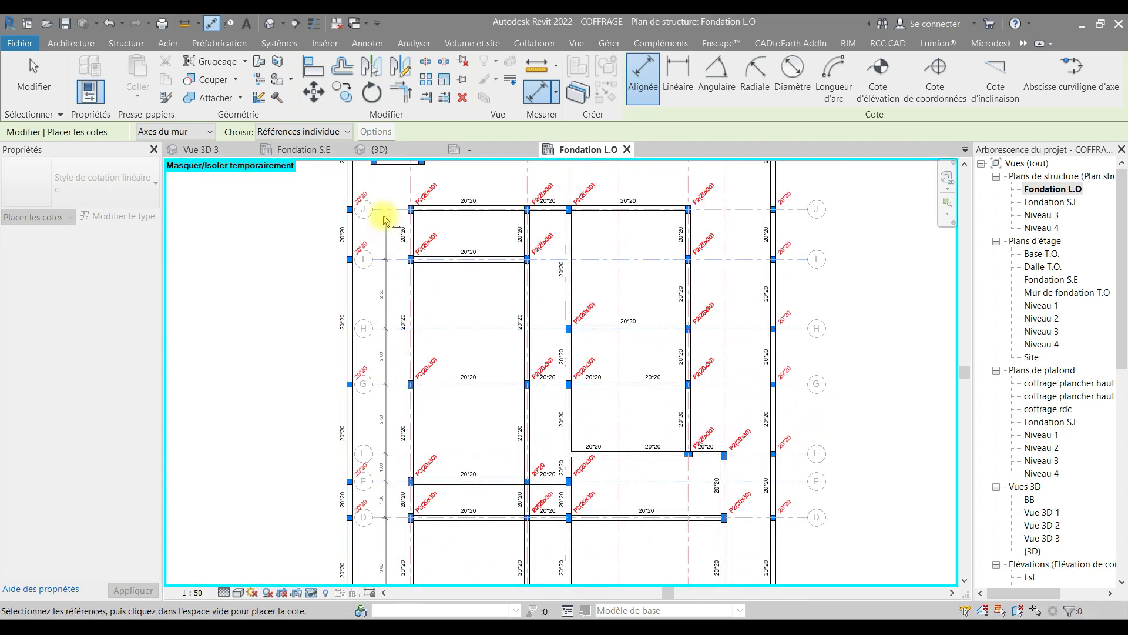
click(392, 202)
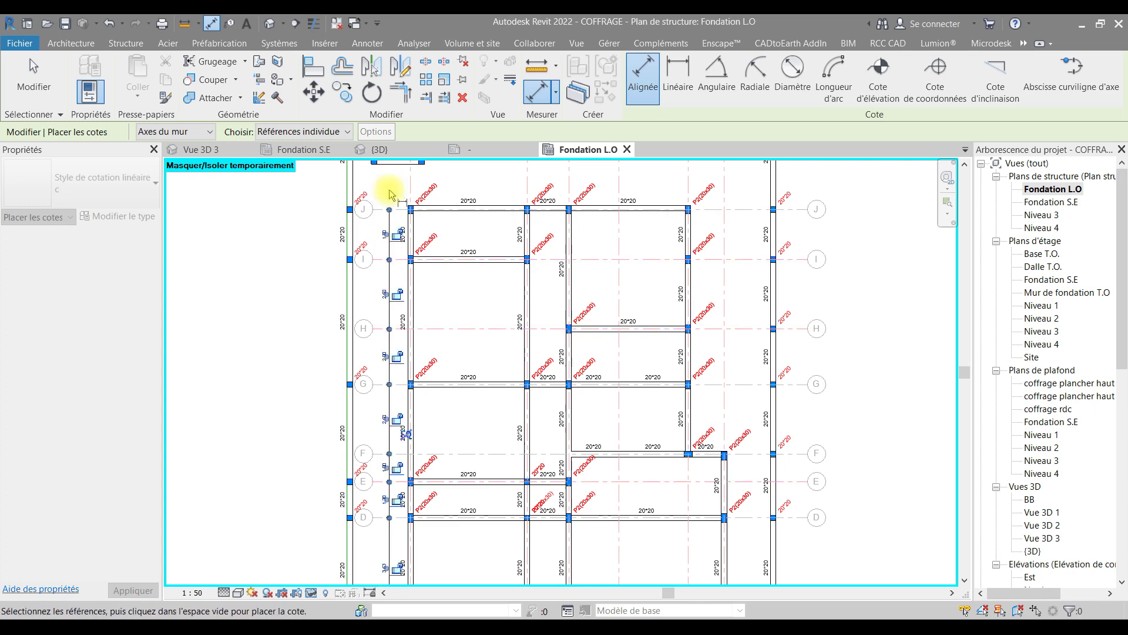
- Finish the vertical dimension chain beside grid 1 and switch the aligned dimension to the linear dimension style l
click(391, 194)
scroll(391, 187, down, 2)
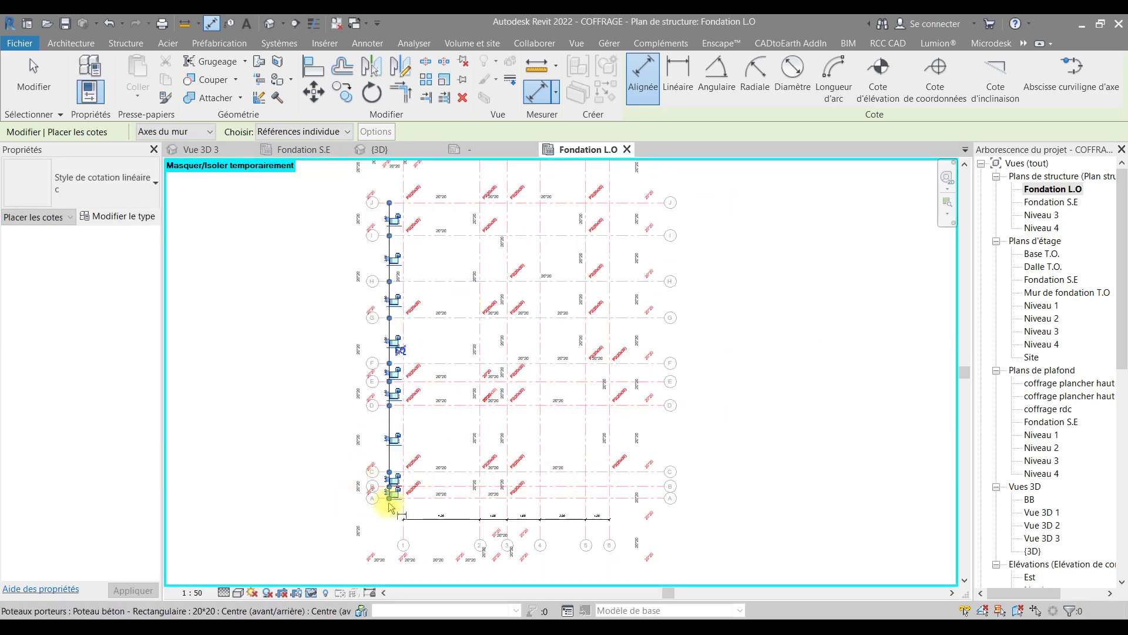
scroll(595, 517, up, 2)
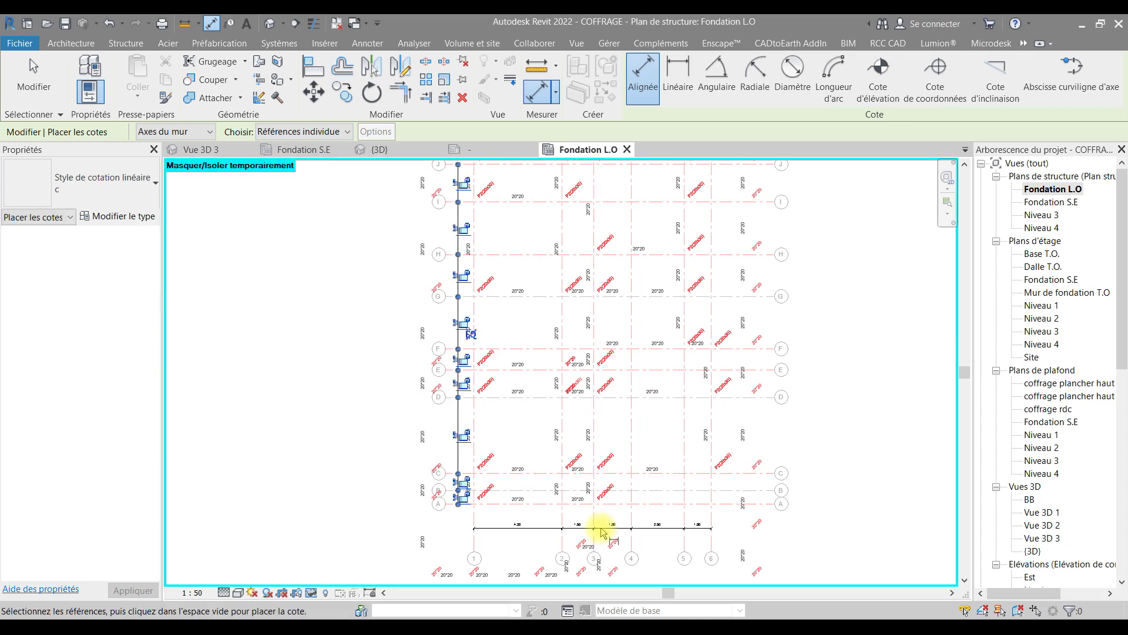
click(106, 182)
click(67, 448)
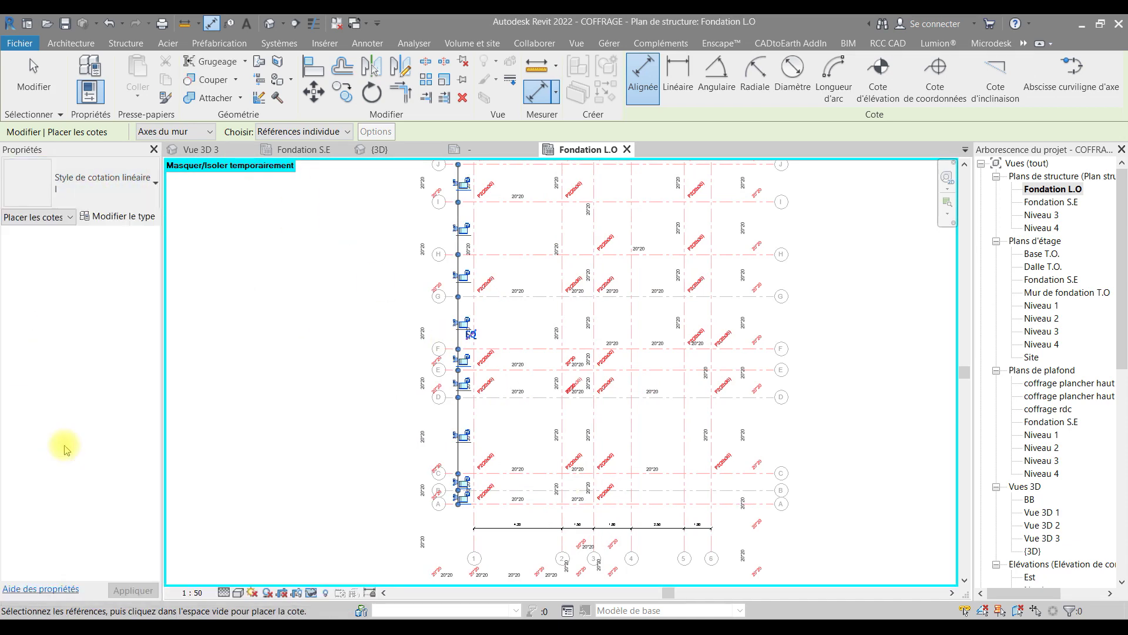
- Place a continuous vertical dimension chain in style l across grids A to J, between grid 6 and the lettered grid bubbles
click(730, 491)
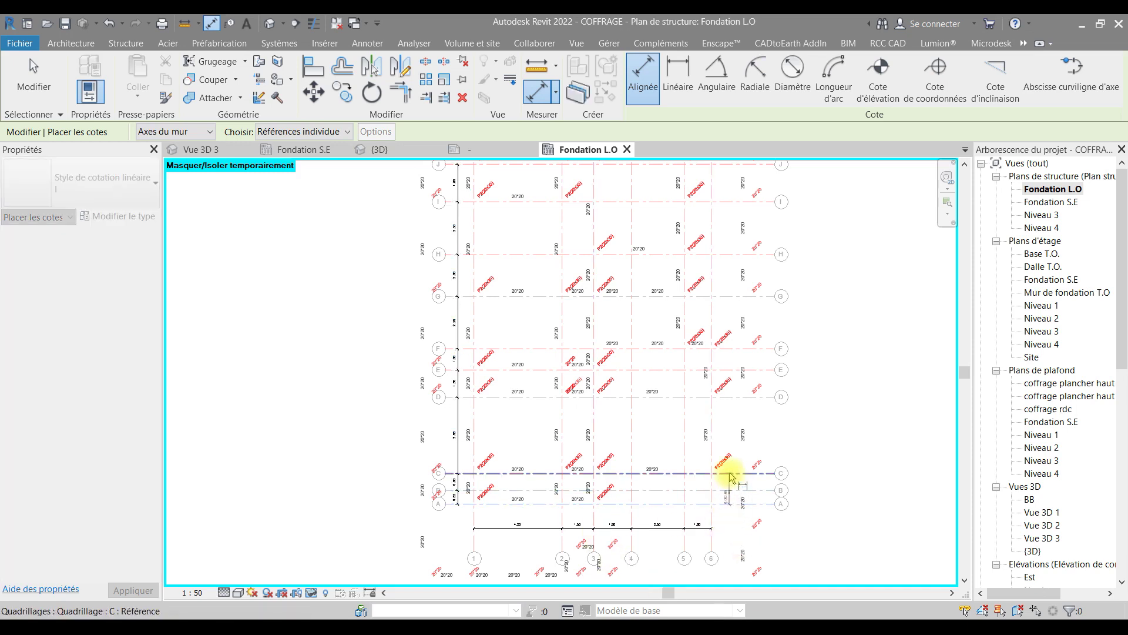
click(730, 474)
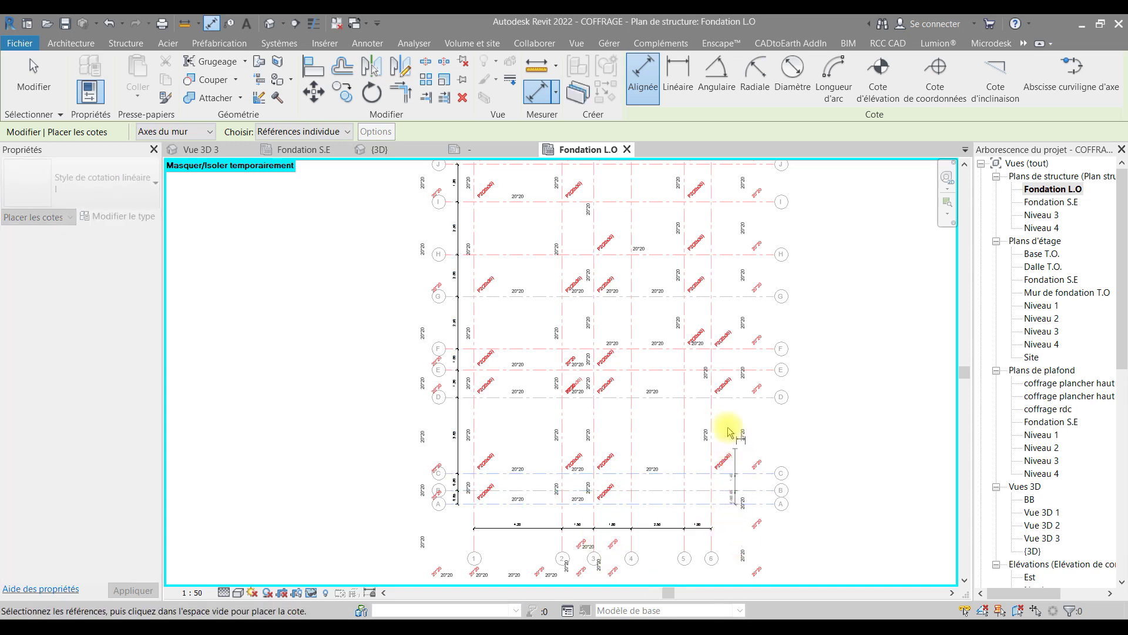
click(734, 371)
click(727, 297)
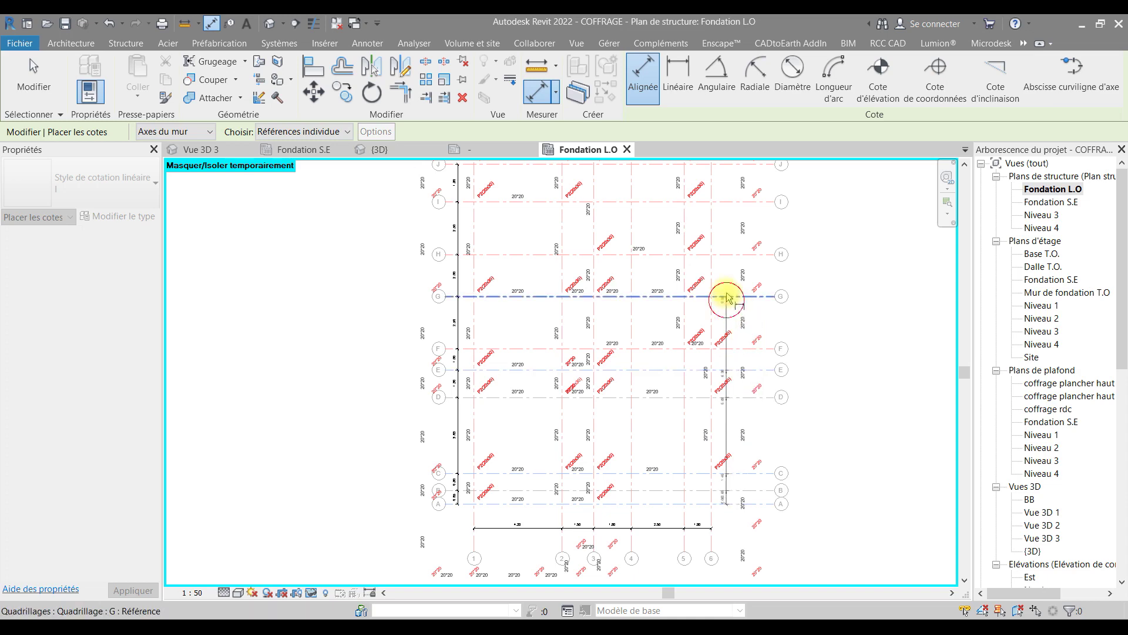
click(729, 255)
click(725, 202)
middle_drag(725, 259, 717, 379)
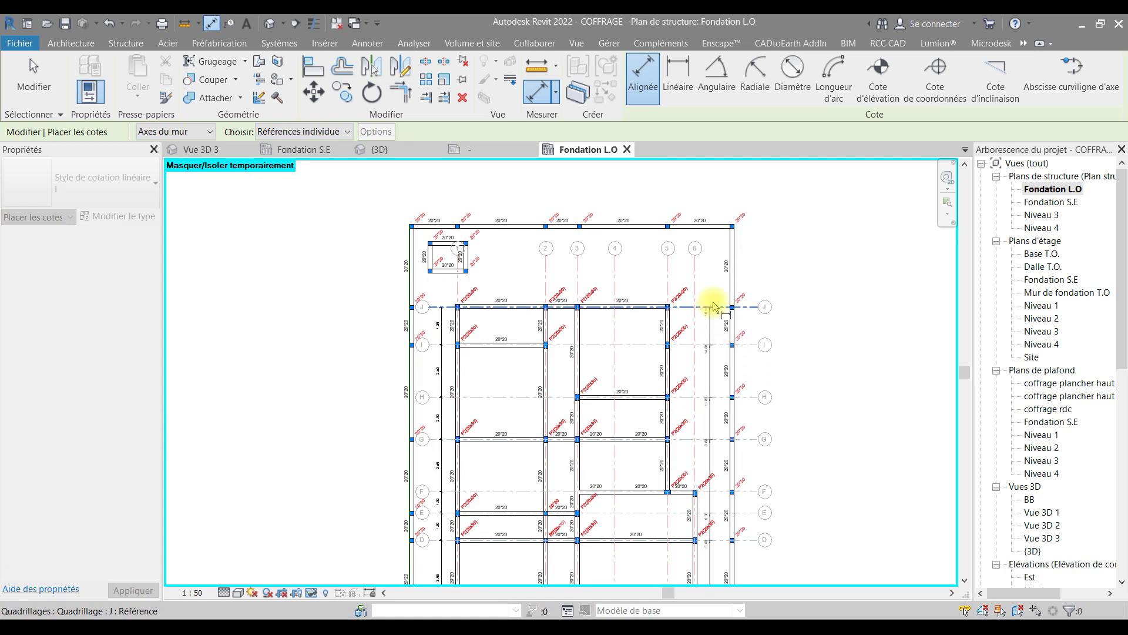
click(714, 307)
click(713, 308)
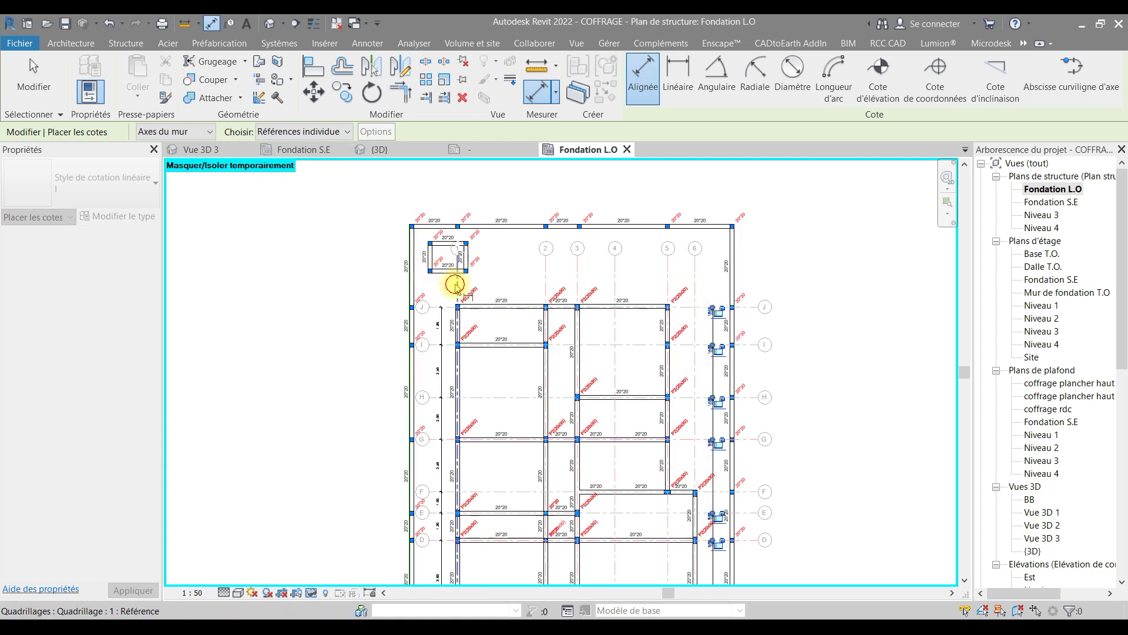
- Place a continuous horizontal dimension chain in style l across grids 1 to 6, between grid J and the numbered grid bubbles
click(456, 286)
click(577, 284)
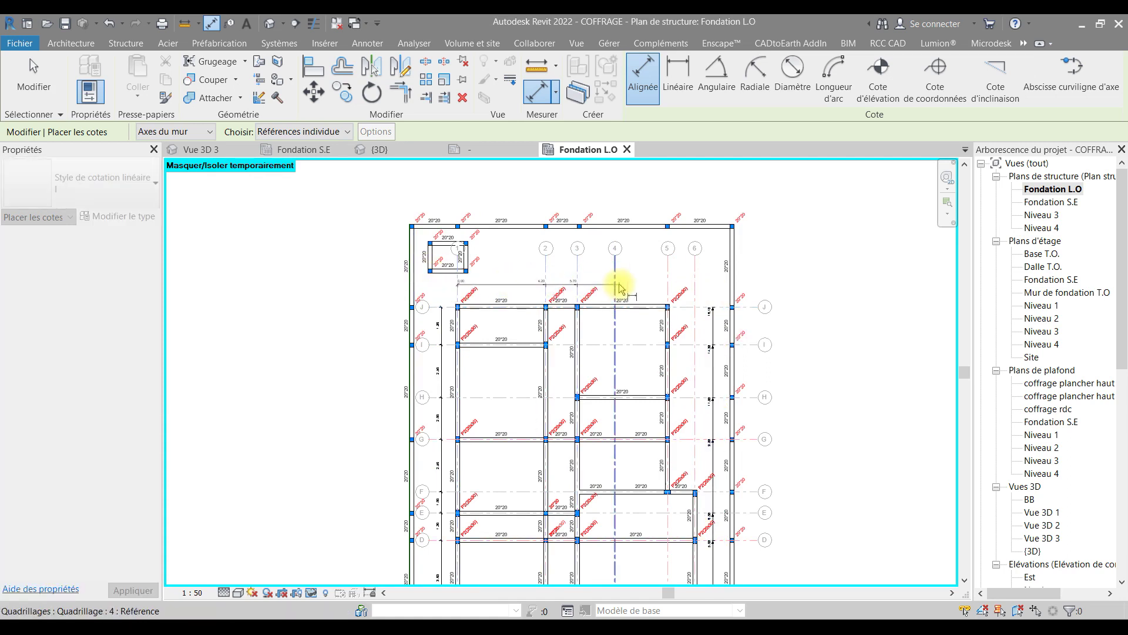
click(667, 285)
click(705, 288)
click(711, 287)
middle_drag(738, 470, 729, 323)
scroll(588, 486, up, 5)
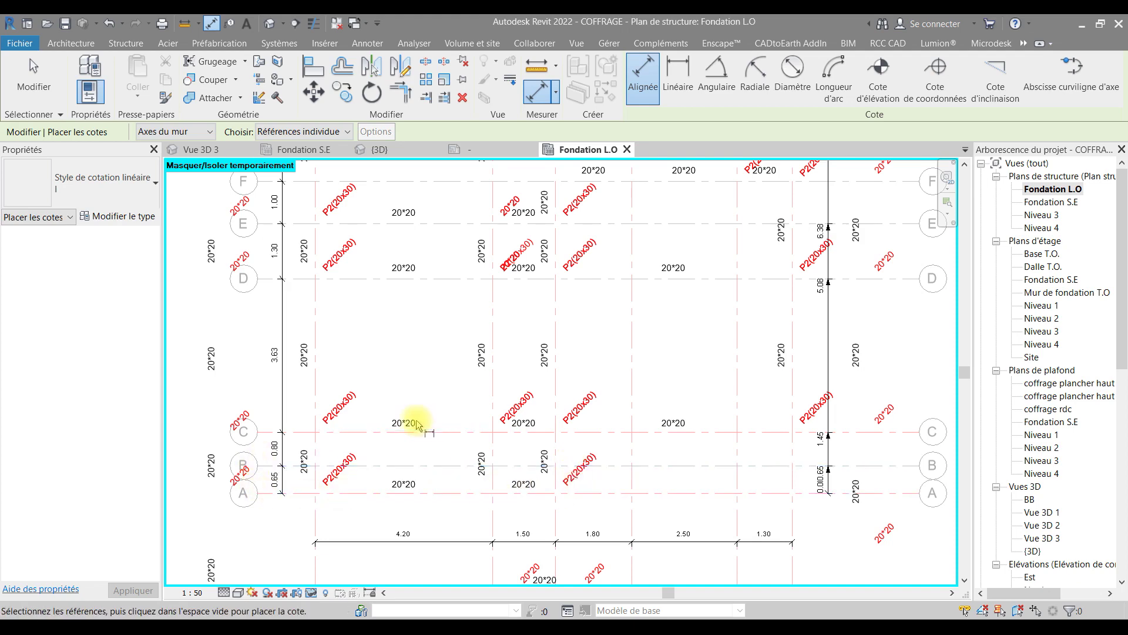
scroll(360, 422, up, 1)
scroll(283, 374, up, 1)
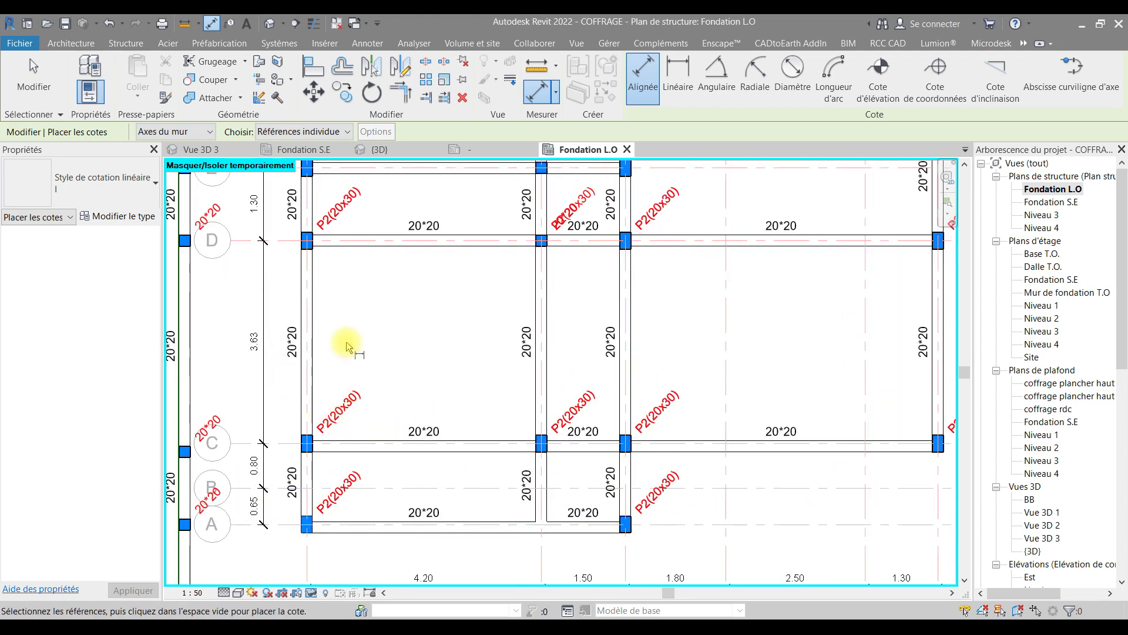
click(298, 310)
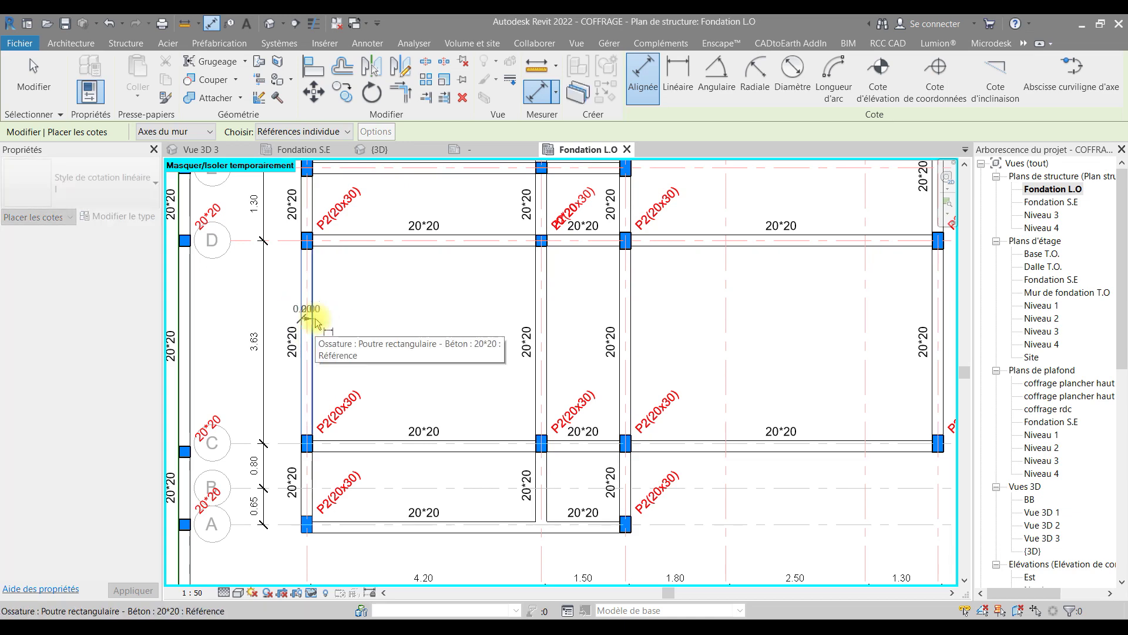
scroll(308, 308, up, 3)
scroll(312, 308, down, 2)
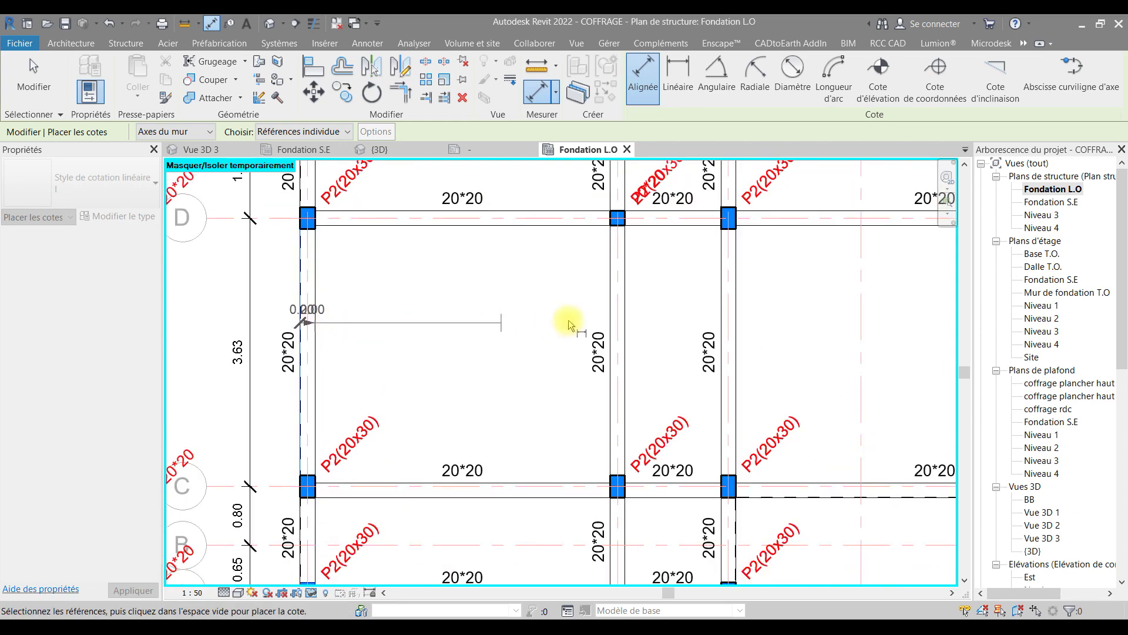
click(629, 312)
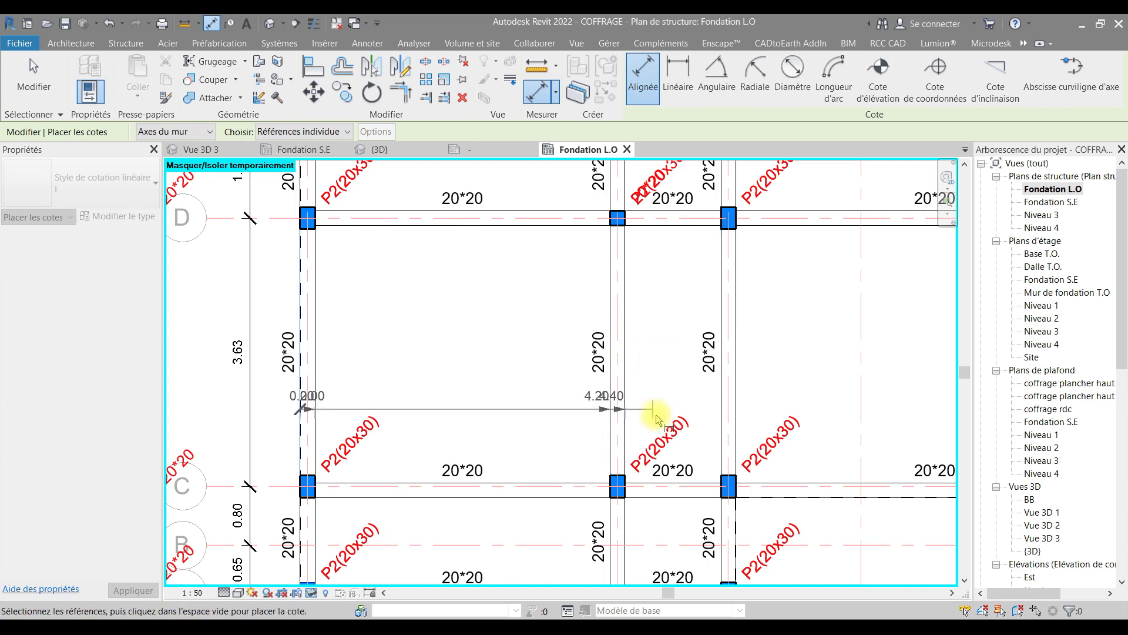
key(Escape)
scroll(658, 414, down, 2)
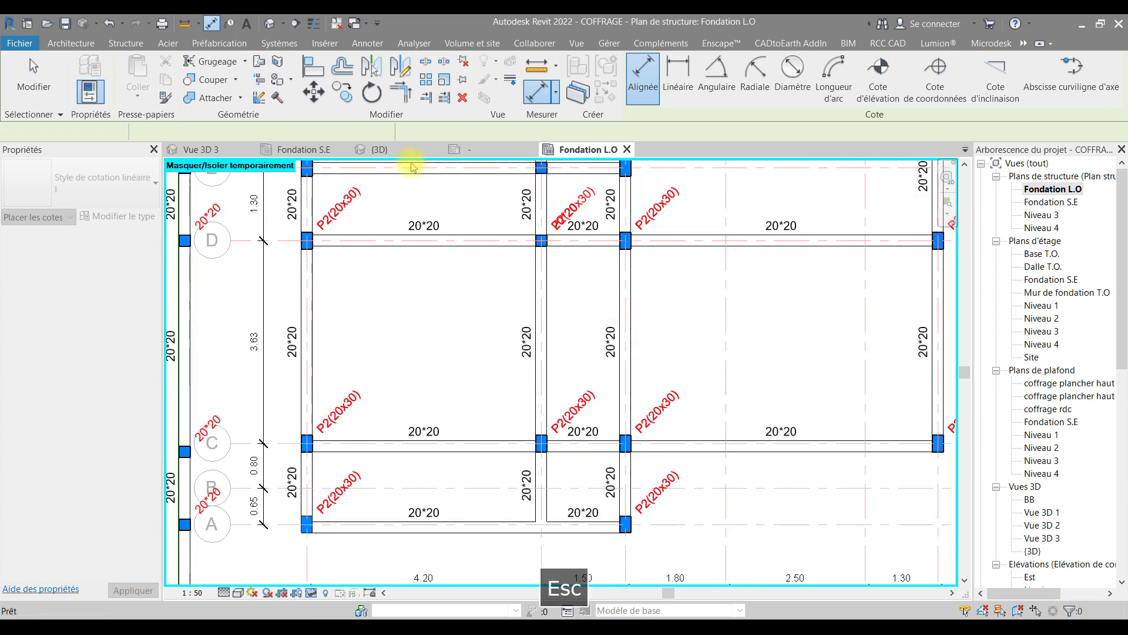
- Place a horizontal aligned dimension chain in style c 2 across the beam faces on grids 1, 2, 3 and 6, between grids C and D
click(43, 182)
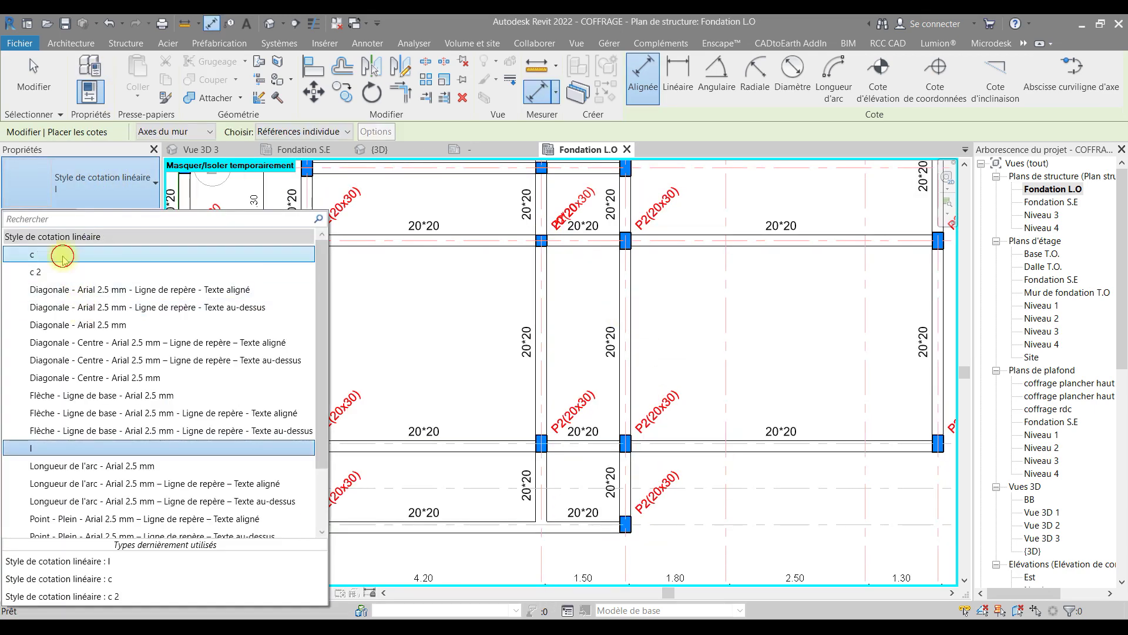
click(62, 253)
click(64, 188)
click(66, 275)
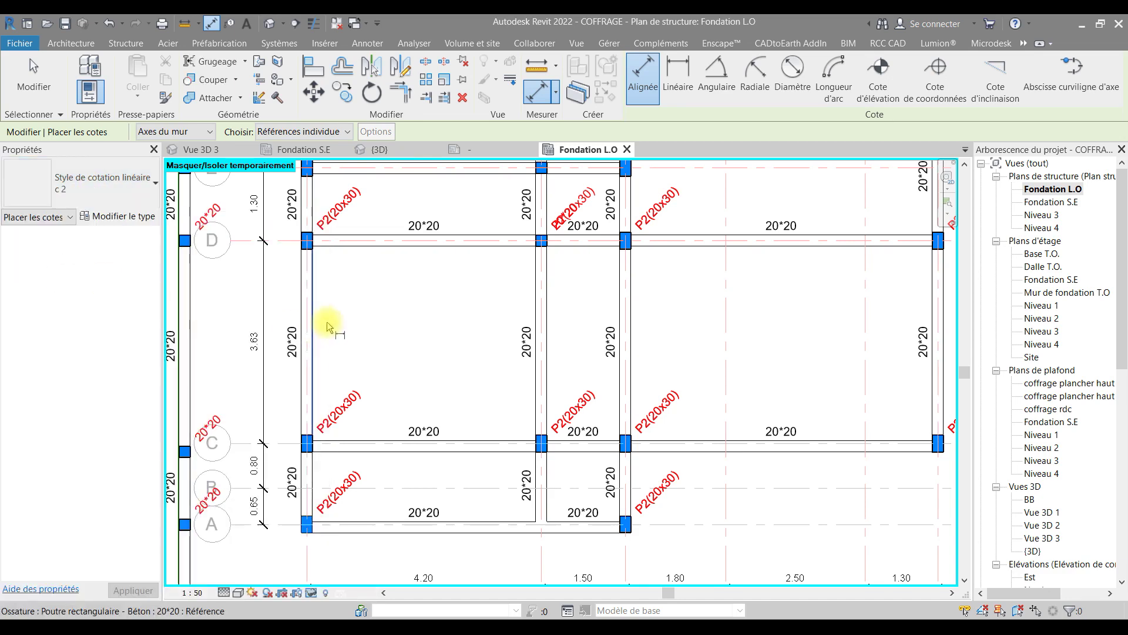
click(313, 317)
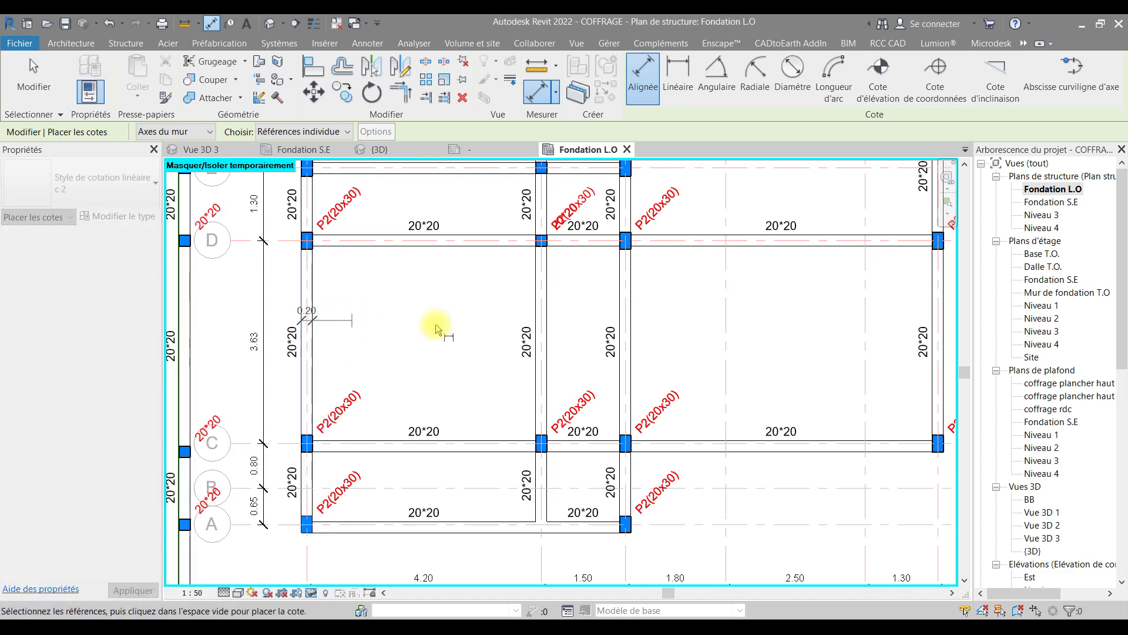
click(537, 318)
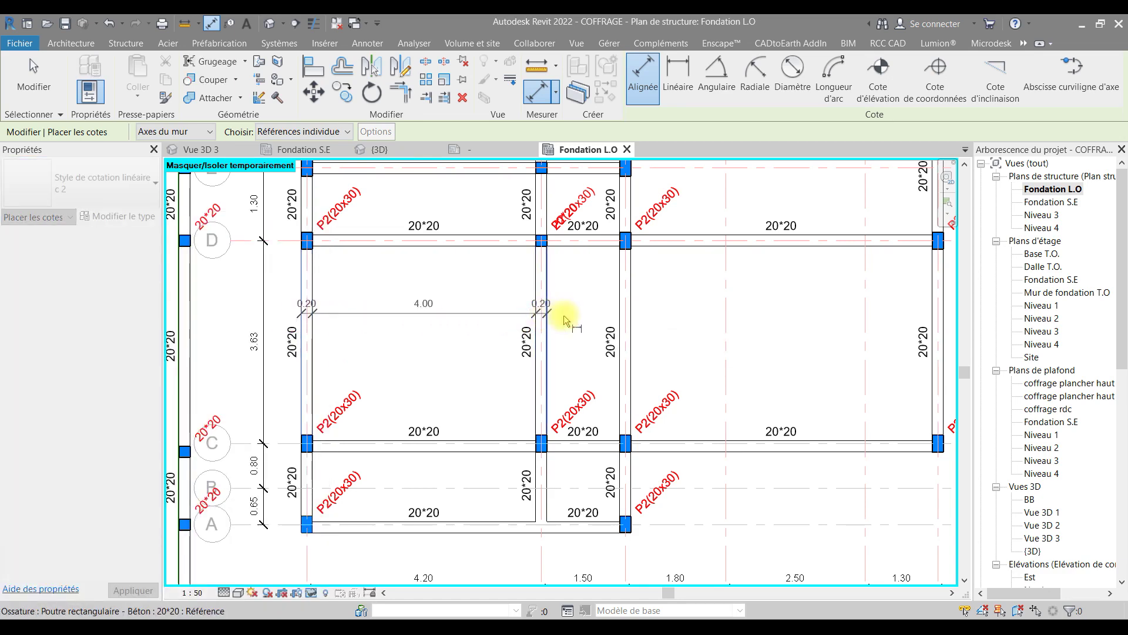
click(629, 307)
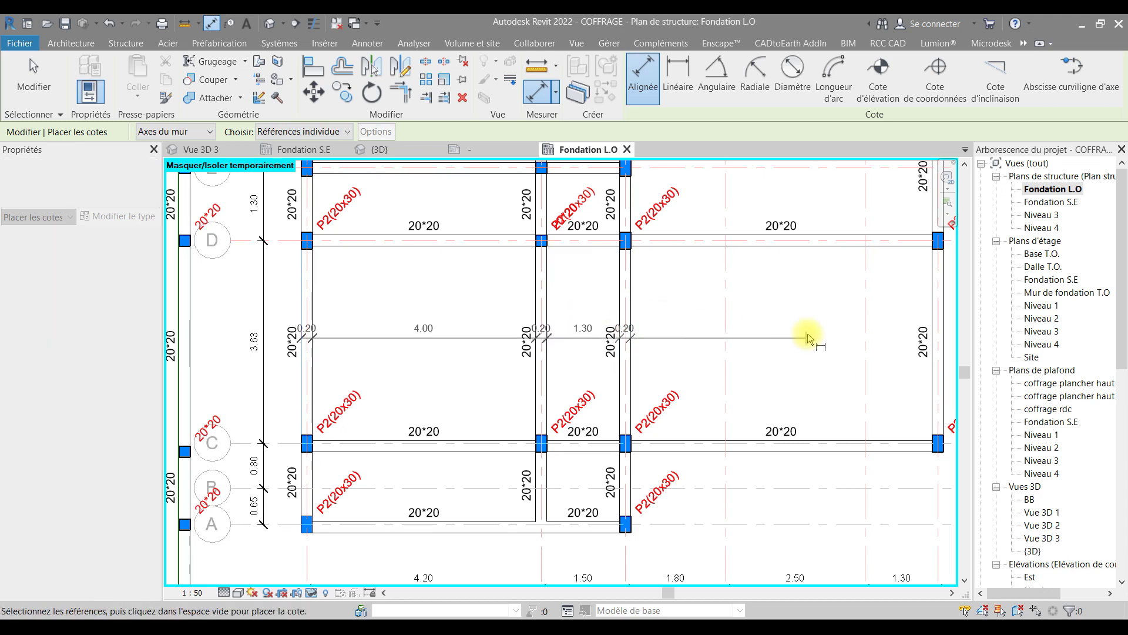
middle_drag(699, 326, 569, 326)
click(813, 315)
click(816, 316)
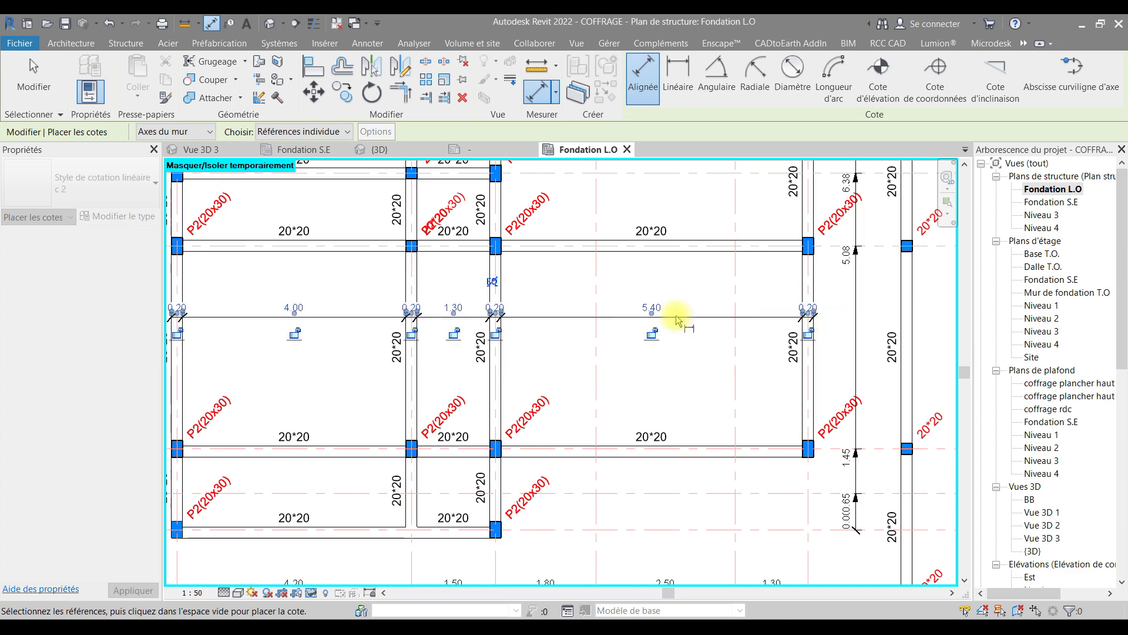
key(Escape)
- Move the 0.20 dimension text of the grid 2 beam up and aside so it sits clear of the beam lines
scroll(431, 309, up, 4)
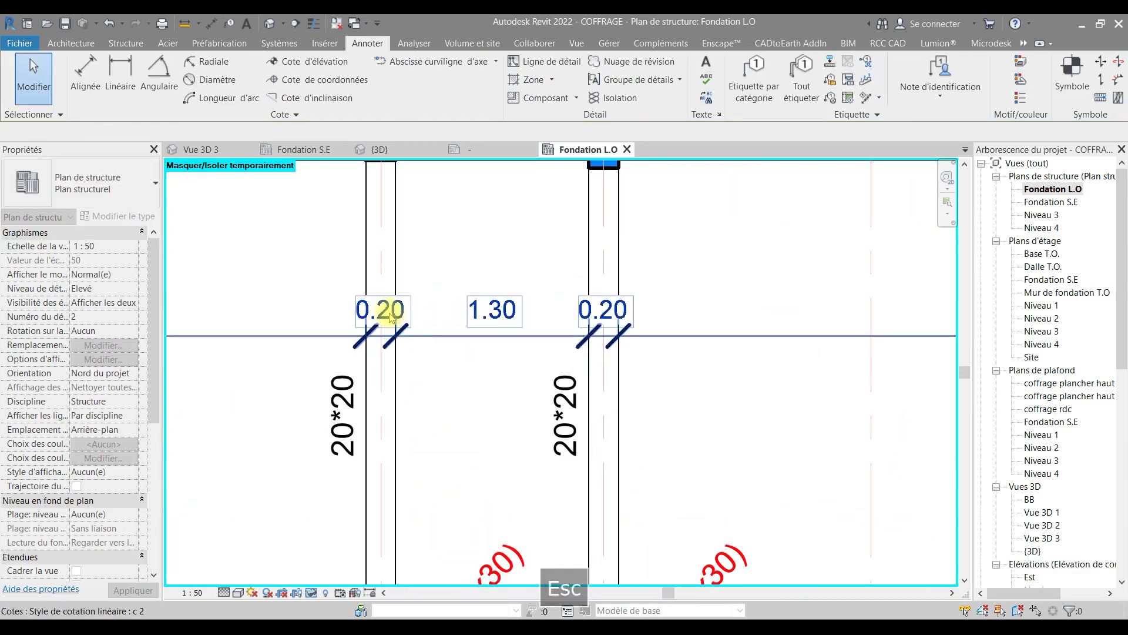
click(419, 308)
key(Escape)
scroll(405, 311, up, 2)
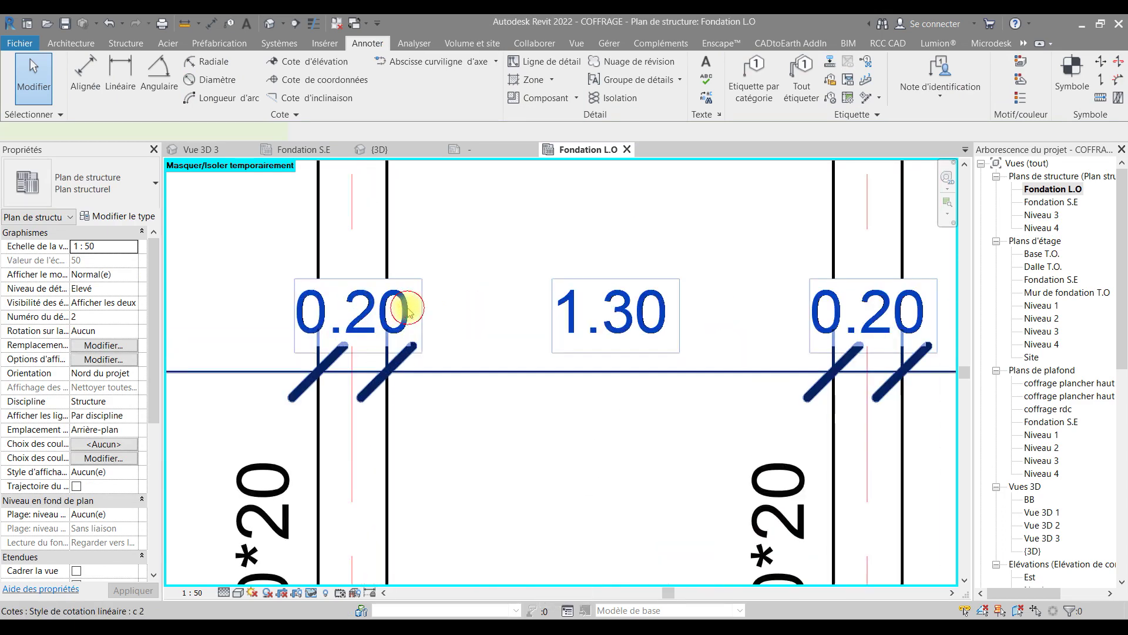
click(404, 310)
scroll(395, 308, up, 1)
drag(354, 350, 457, 311)
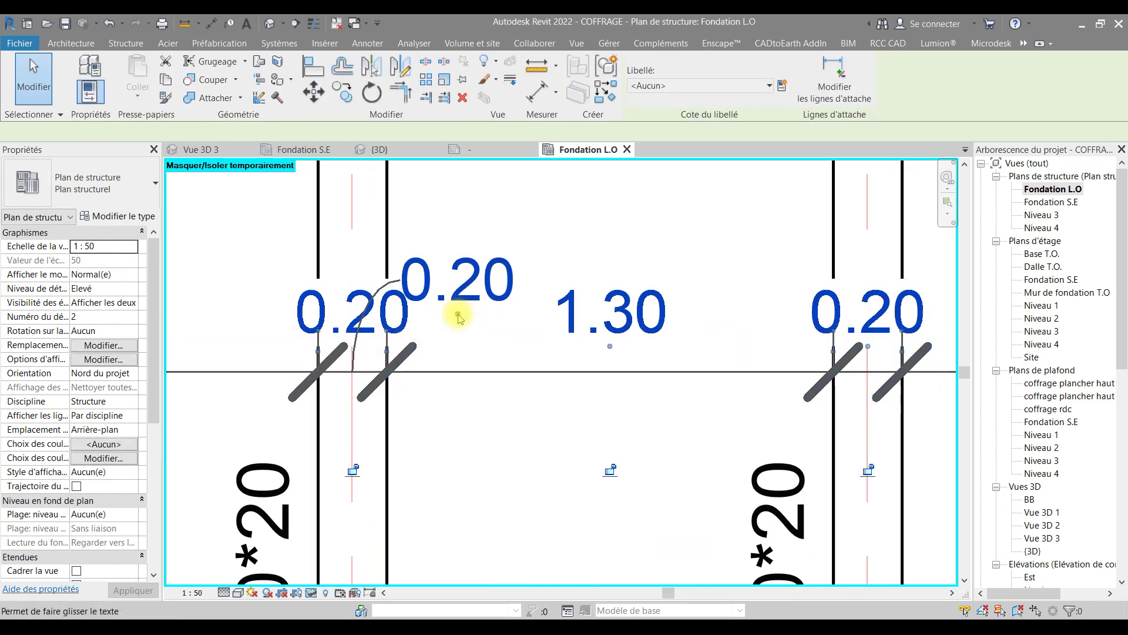
key(Escape)
scroll(458, 306, down, 2)
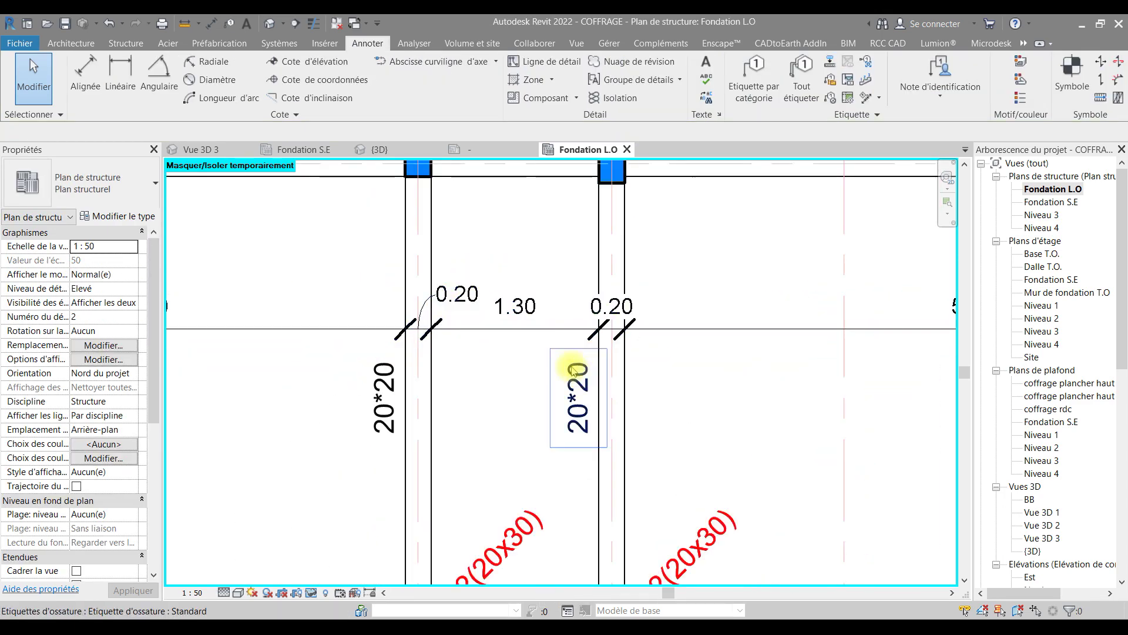
- Place a vertical aligned dimension chain in style c 2 across the faces of the horizontal beams from grid A to grid J, between grids 1 and 2
scroll(574, 388, down, 3)
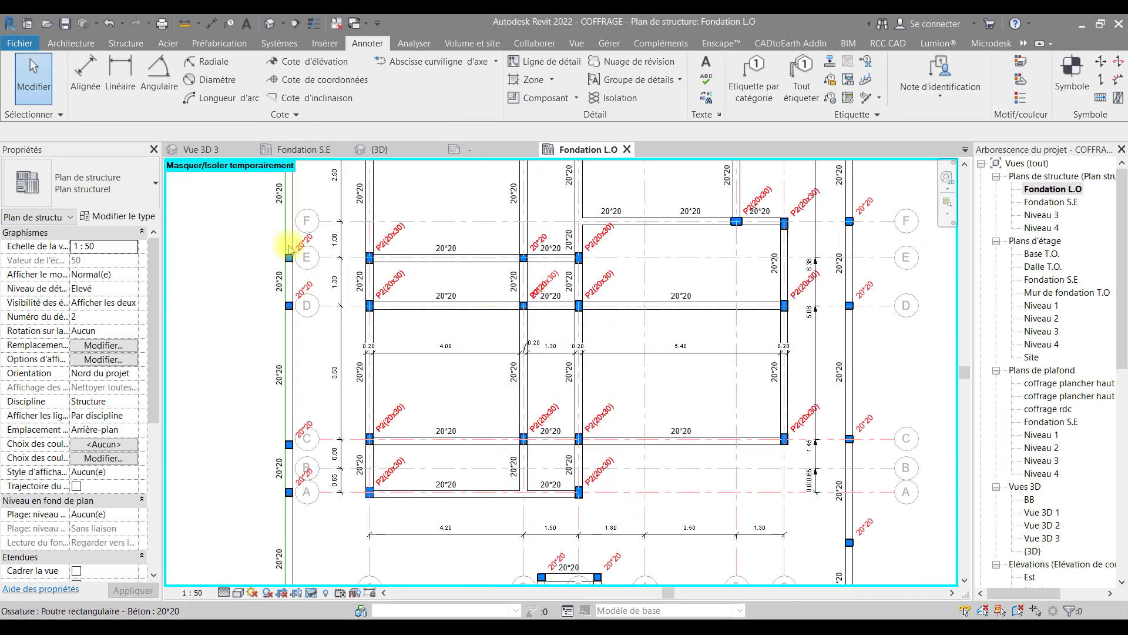
click(85, 73)
middle_drag(661, 372, 714, 424)
click(524, 540)
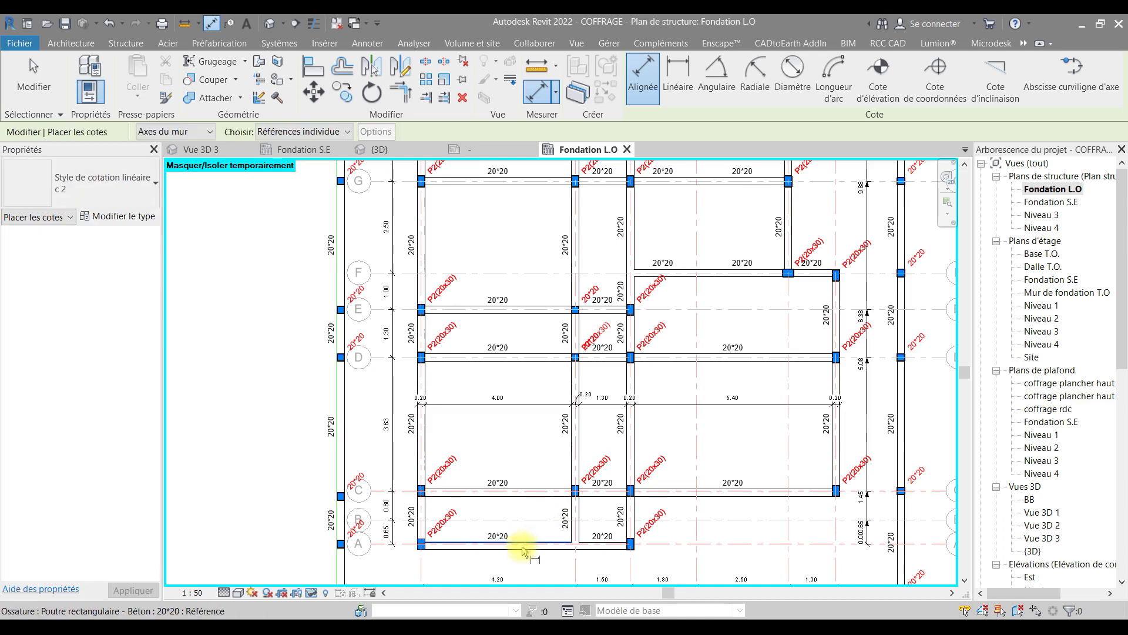
click(523, 544)
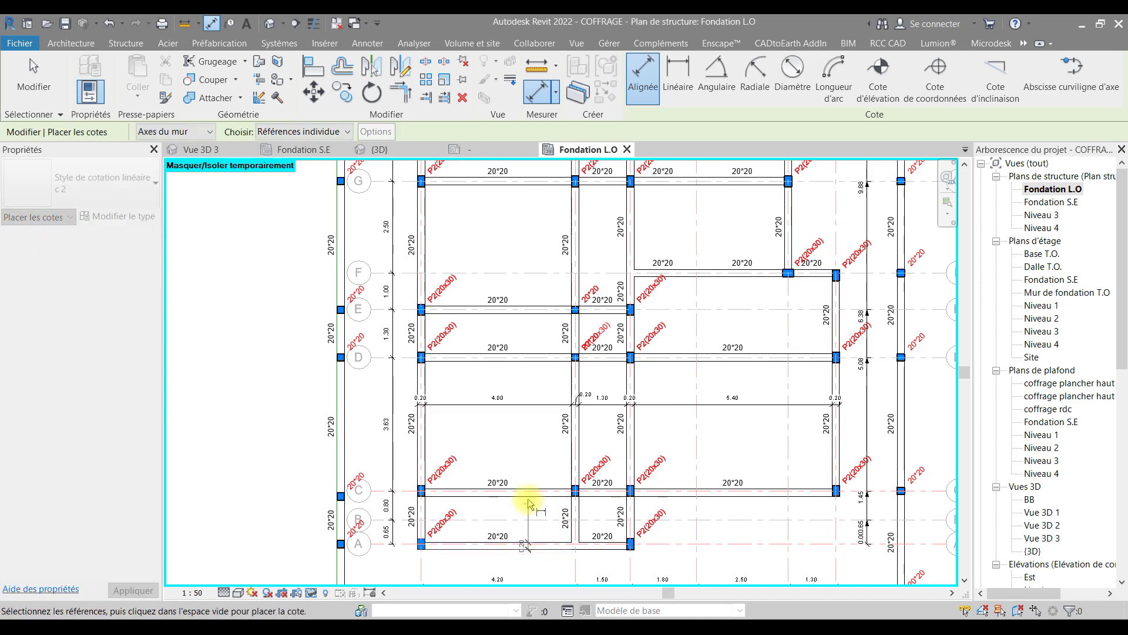
click(528, 500)
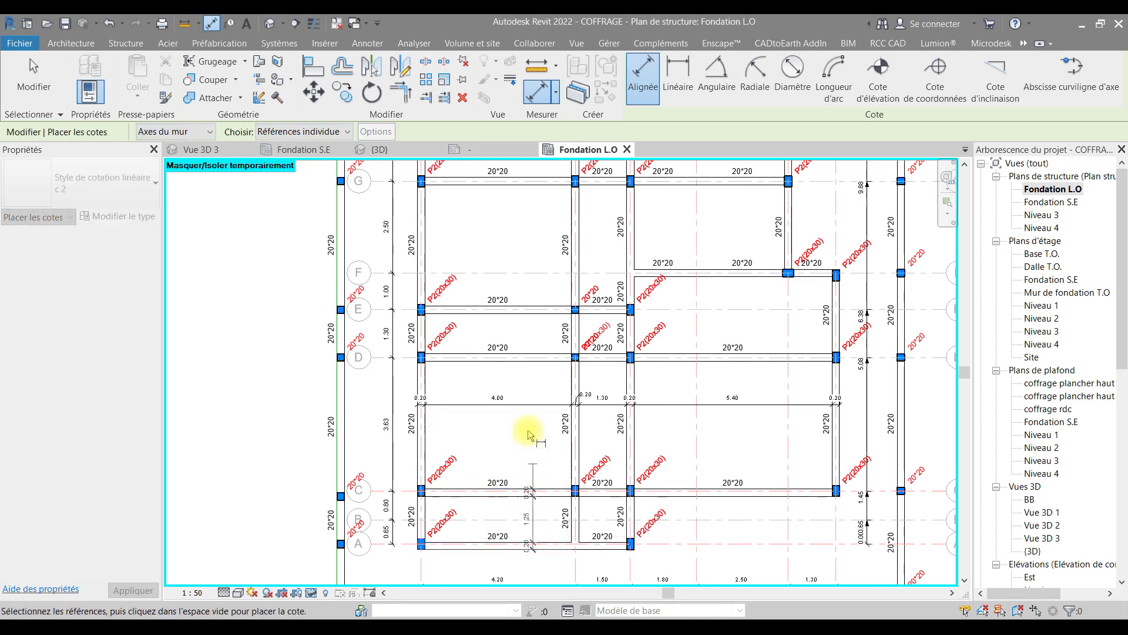
click(529, 347)
click(529, 311)
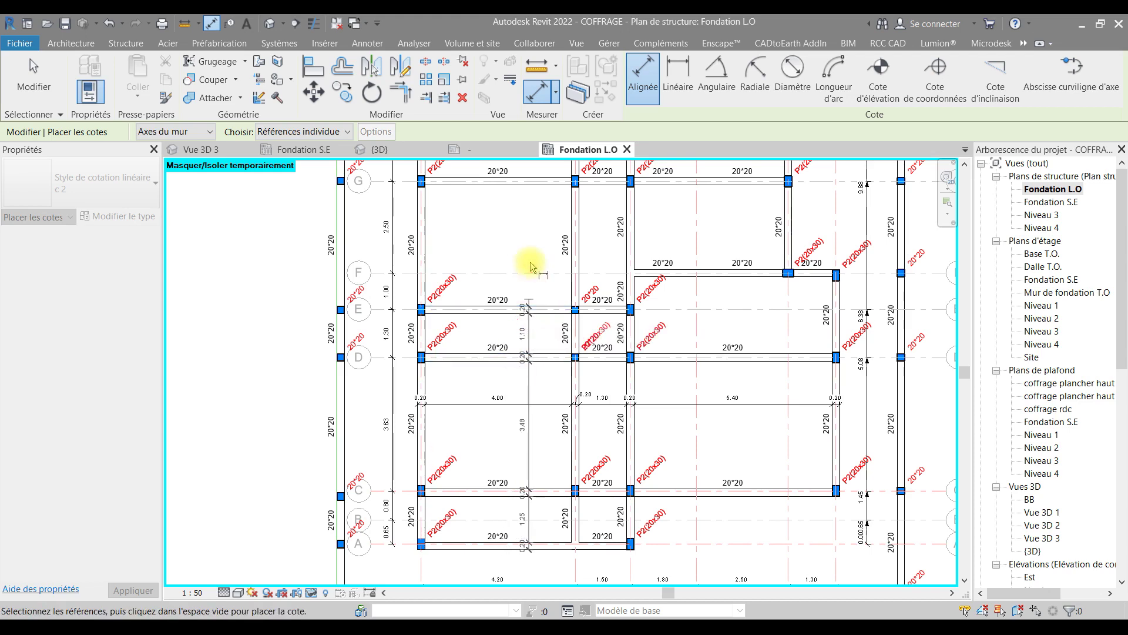
middle_drag(537, 200, 531, 312)
middle_drag(533, 232, 520, 366)
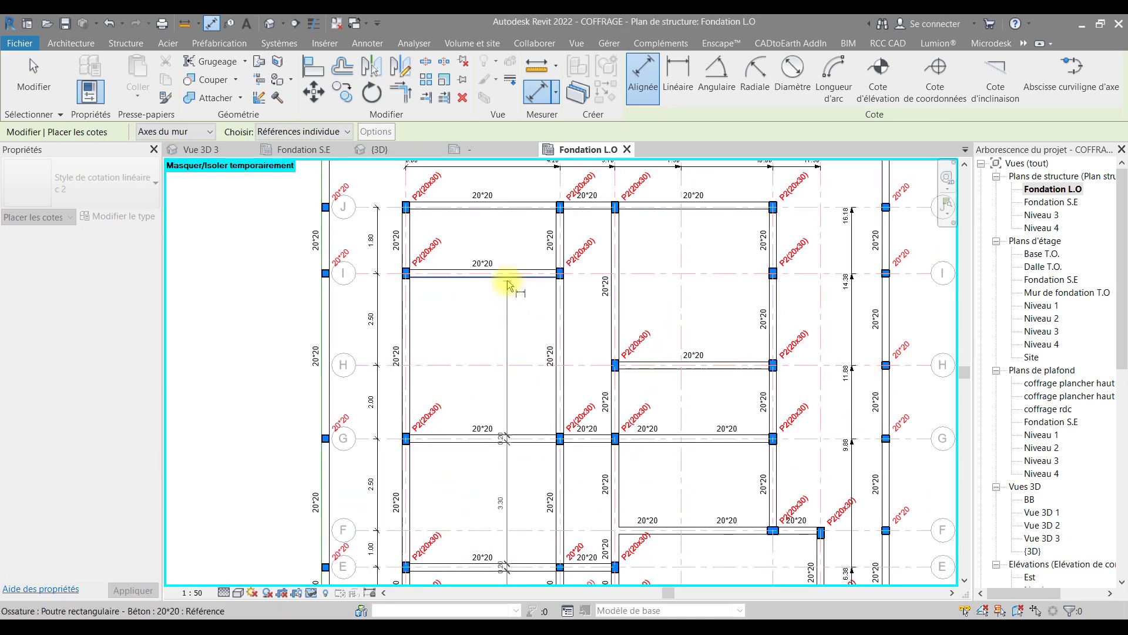
click(509, 273)
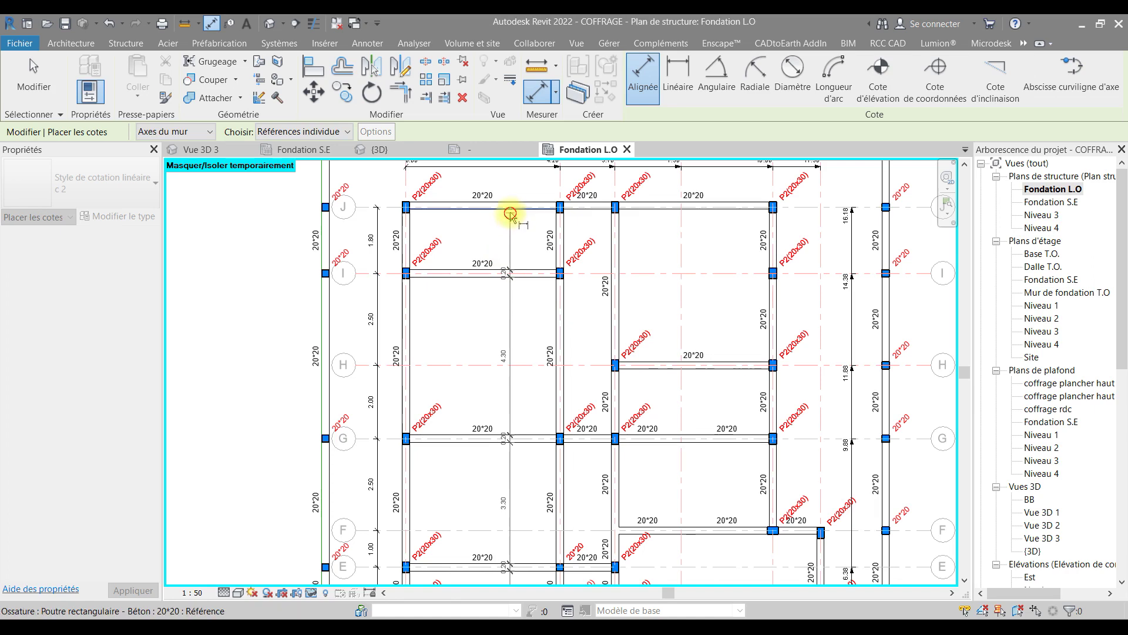
click(511, 202)
click(509, 189)
key(Escape)
scroll(503, 200, down, 3)
key(Escape)
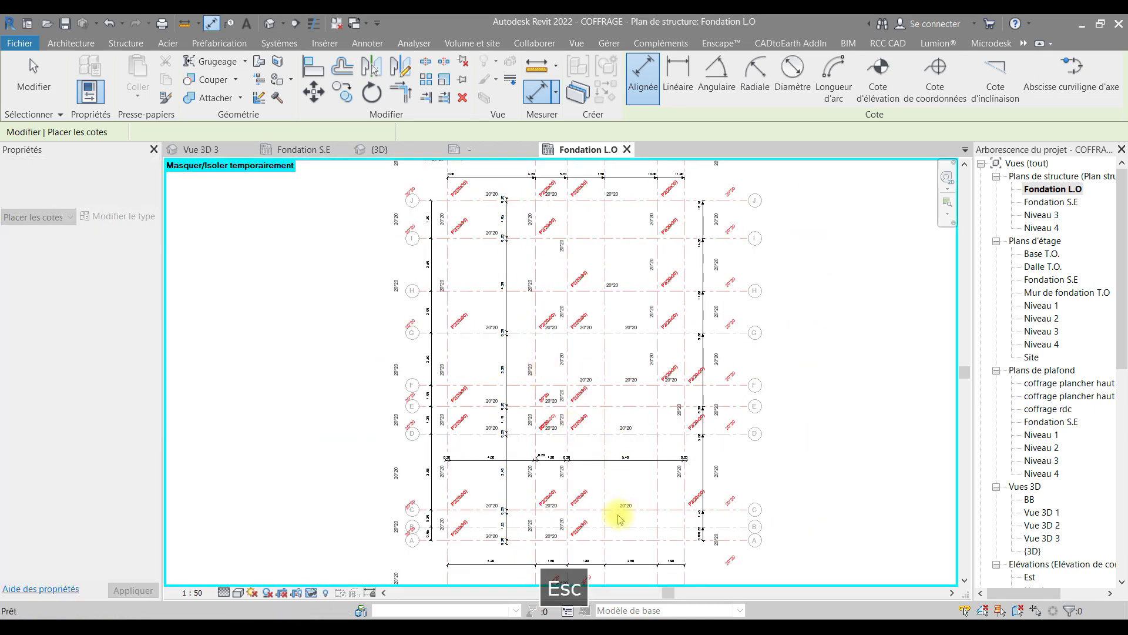
scroll(611, 486, up, 2)
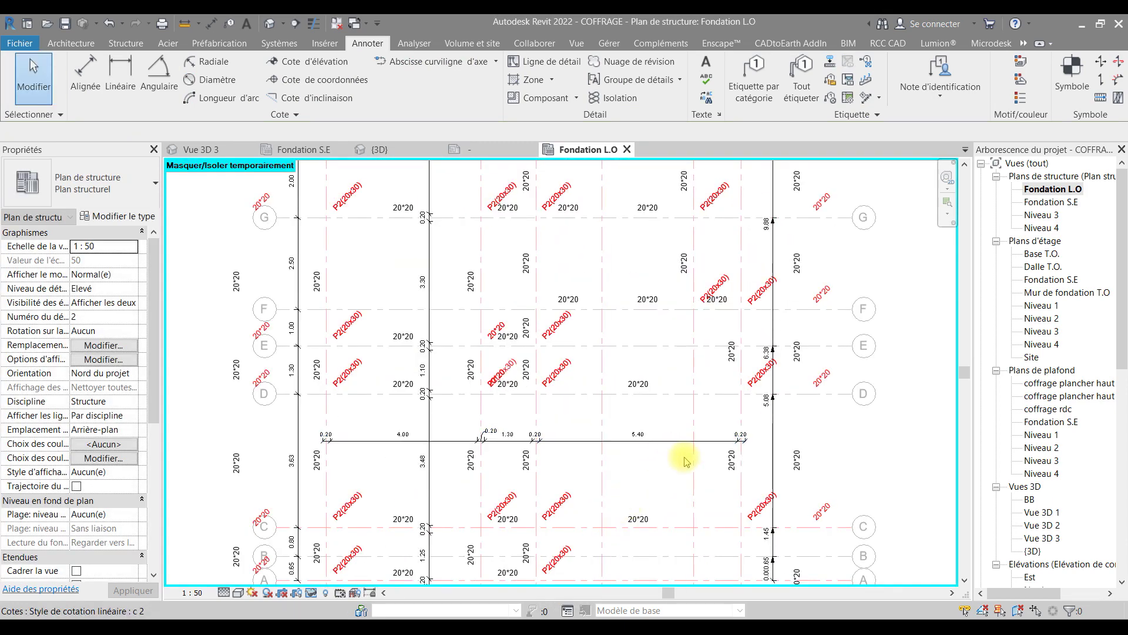
scroll(682, 447, down, 2)
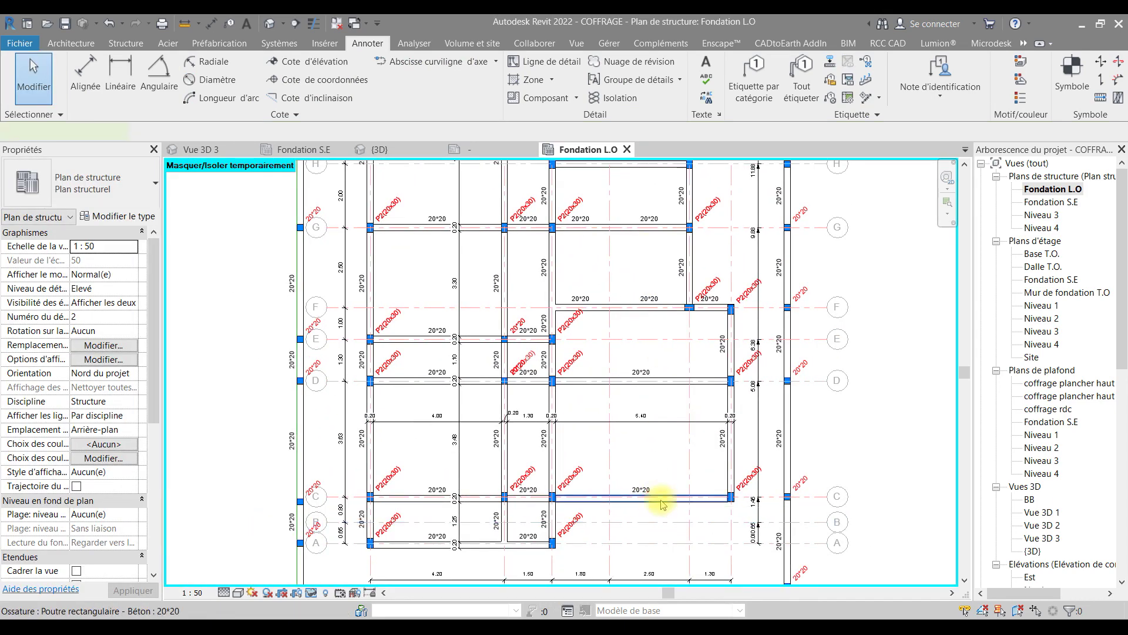
- Place a vertical aligned dimension chain in style c 2 across the faces of the horizontal beams from grid C to grid J, between grids 4 and 5
click(662, 505)
key(Escape)
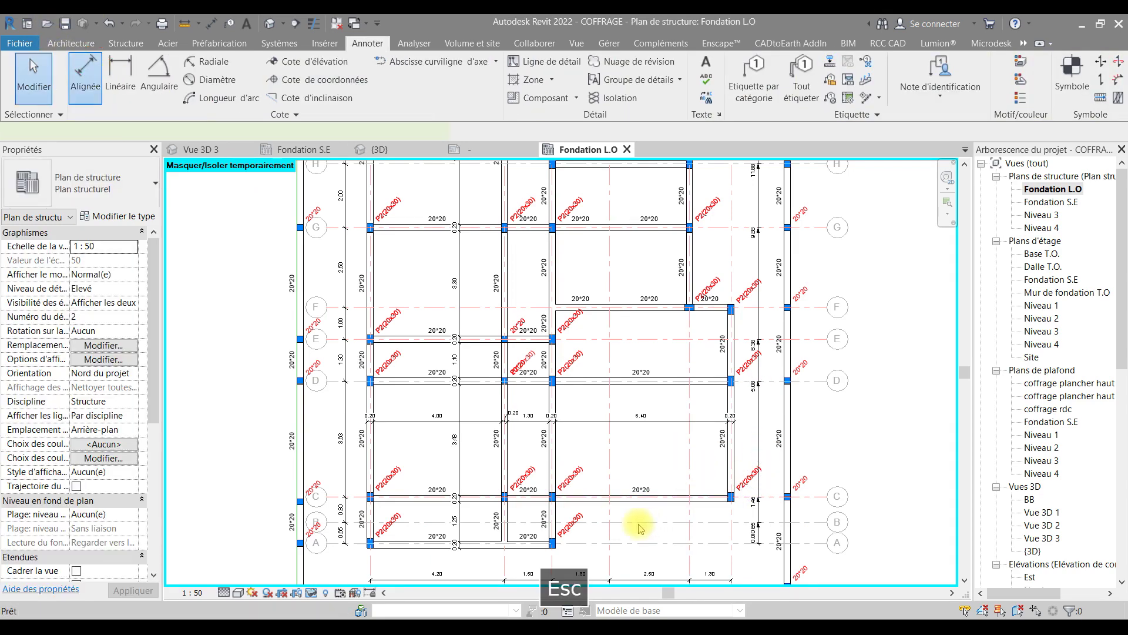
key(d)
key(i)
click(662, 504)
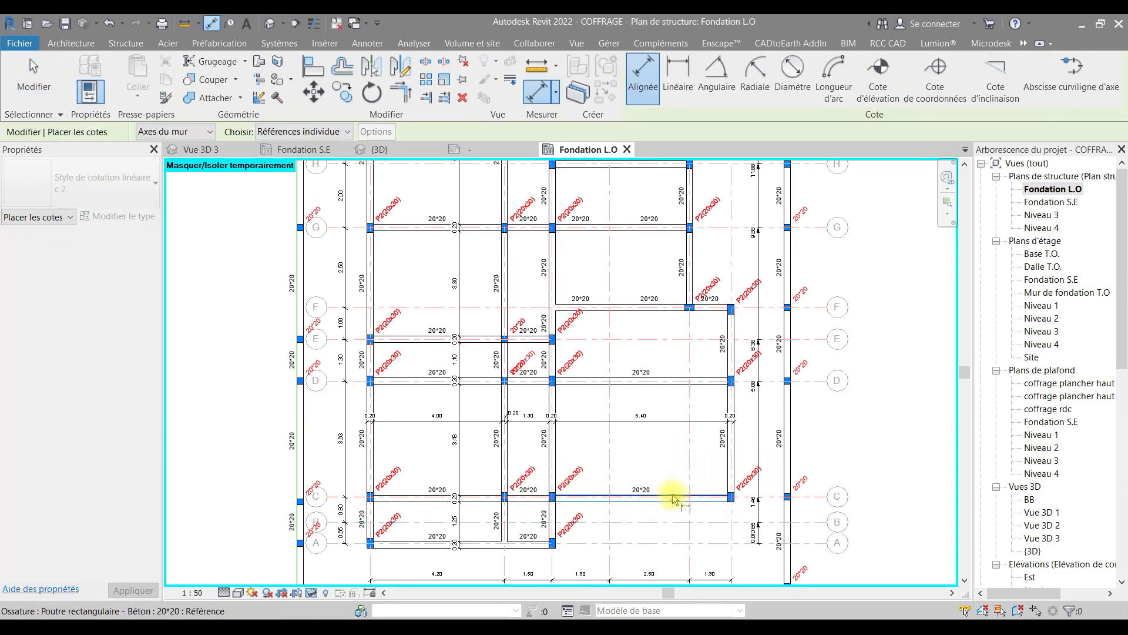
click(661, 382)
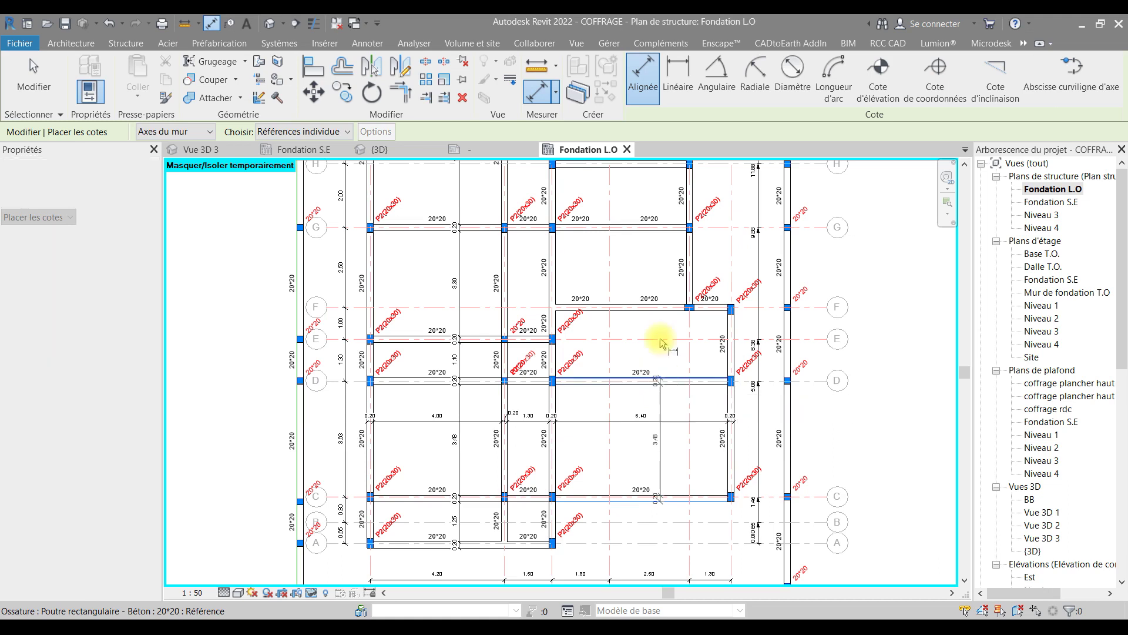
click(640, 305)
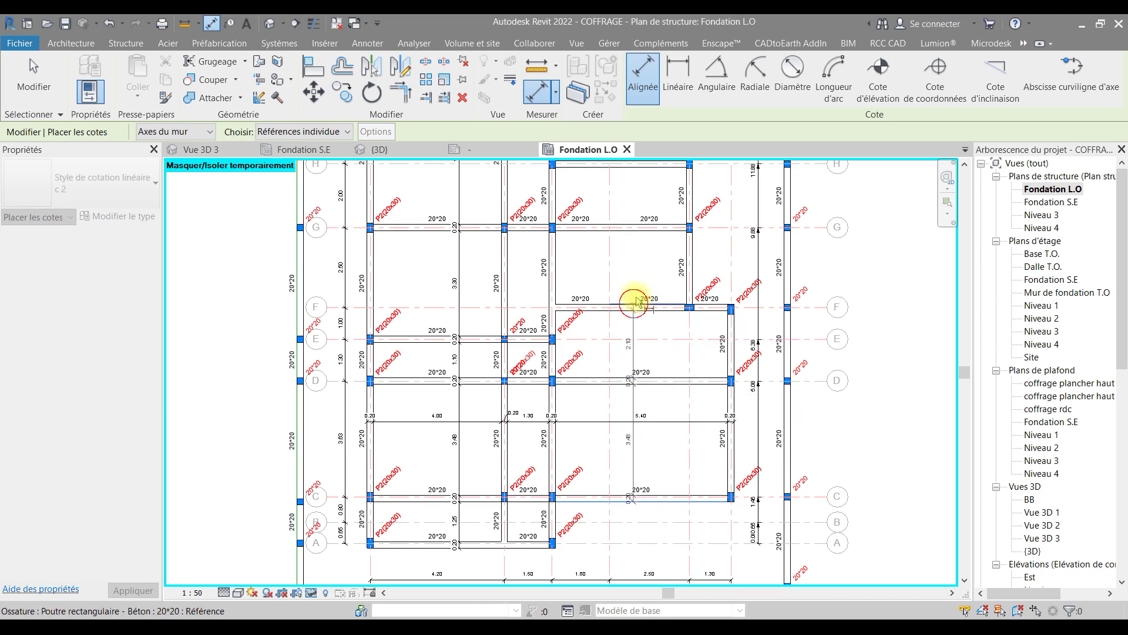
click(622, 225)
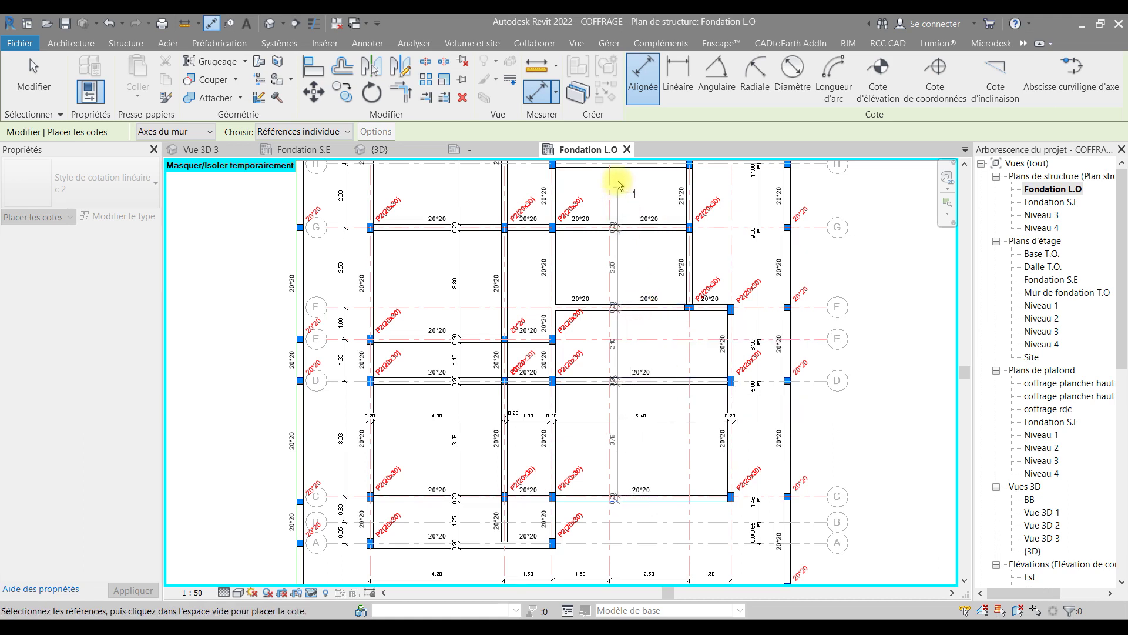
middle_drag(651, 209, 634, 408)
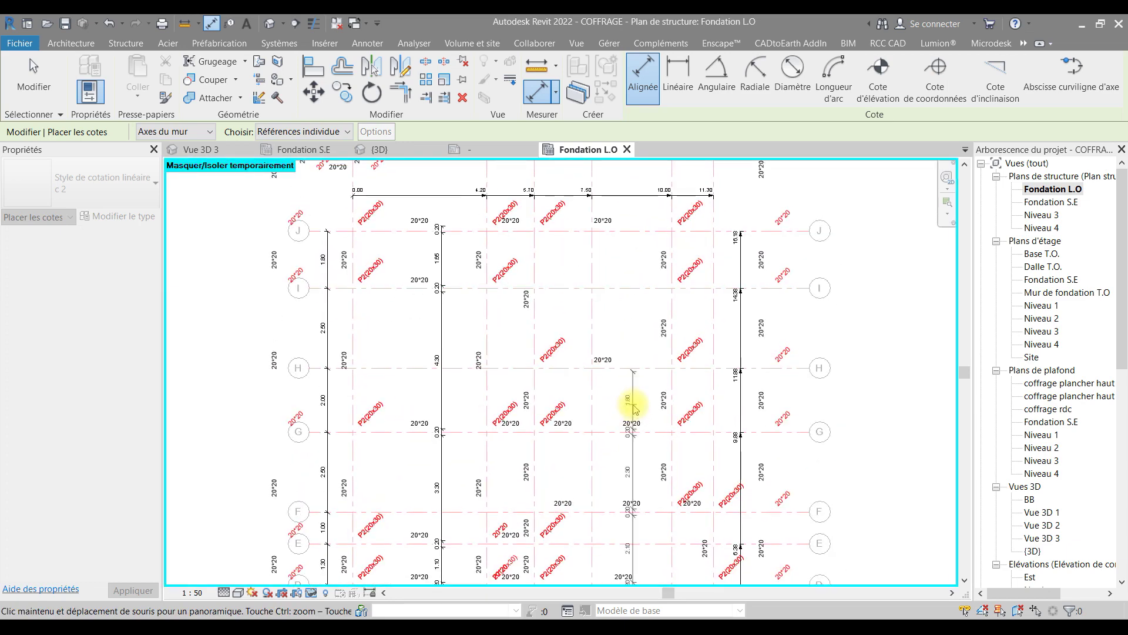
click(642, 365)
click(626, 234)
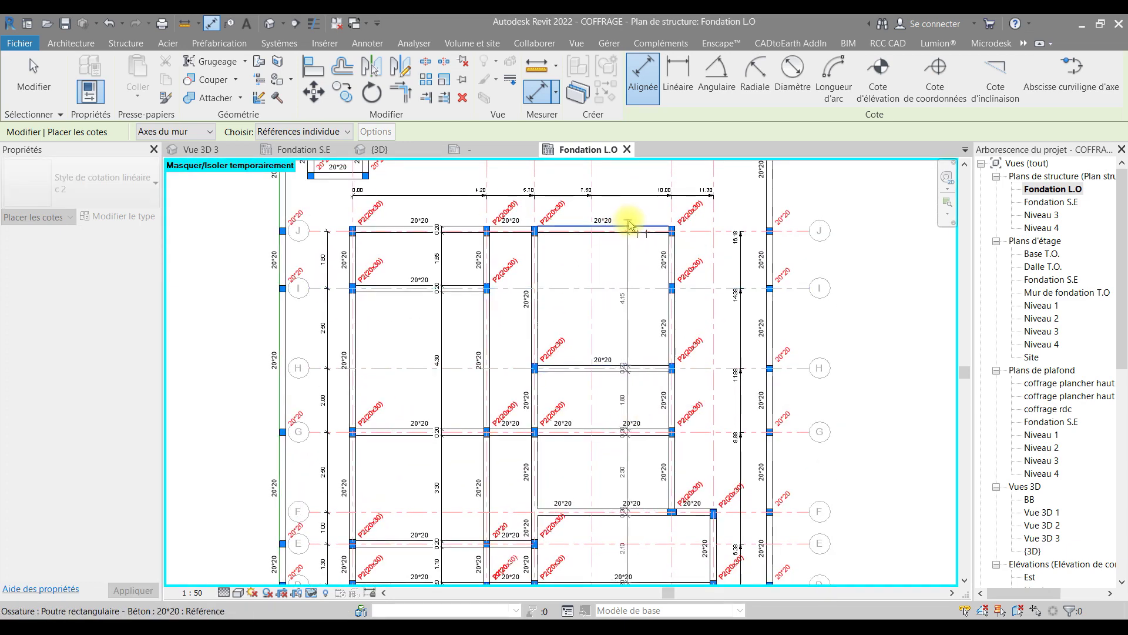
click(633, 225)
click(626, 234)
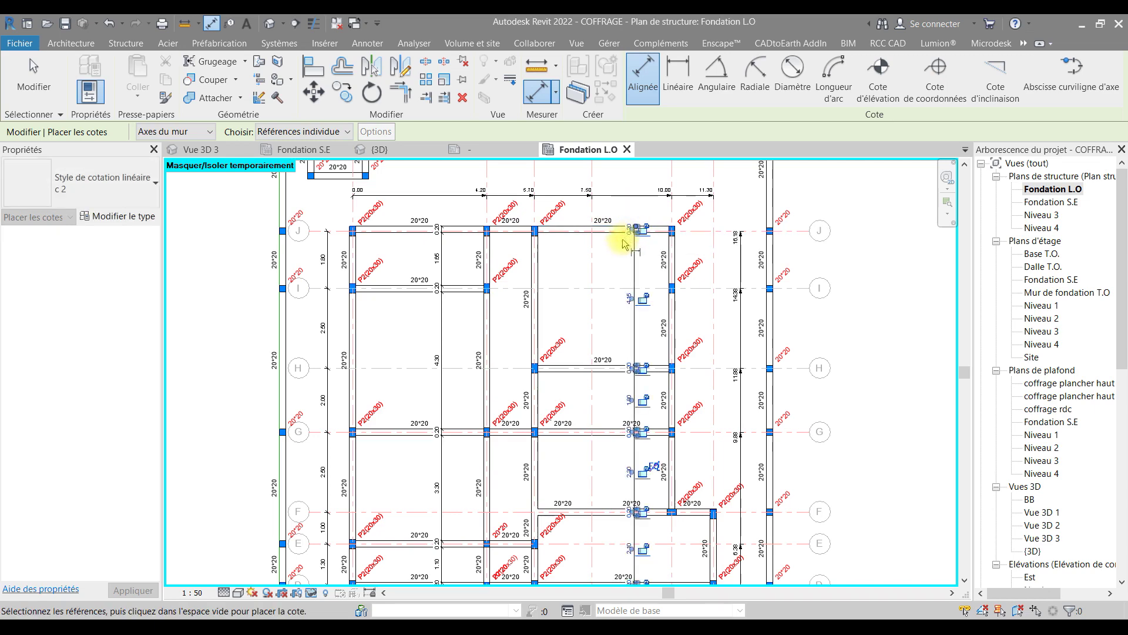
key(Escape)
key(Escape)
key(Escape)
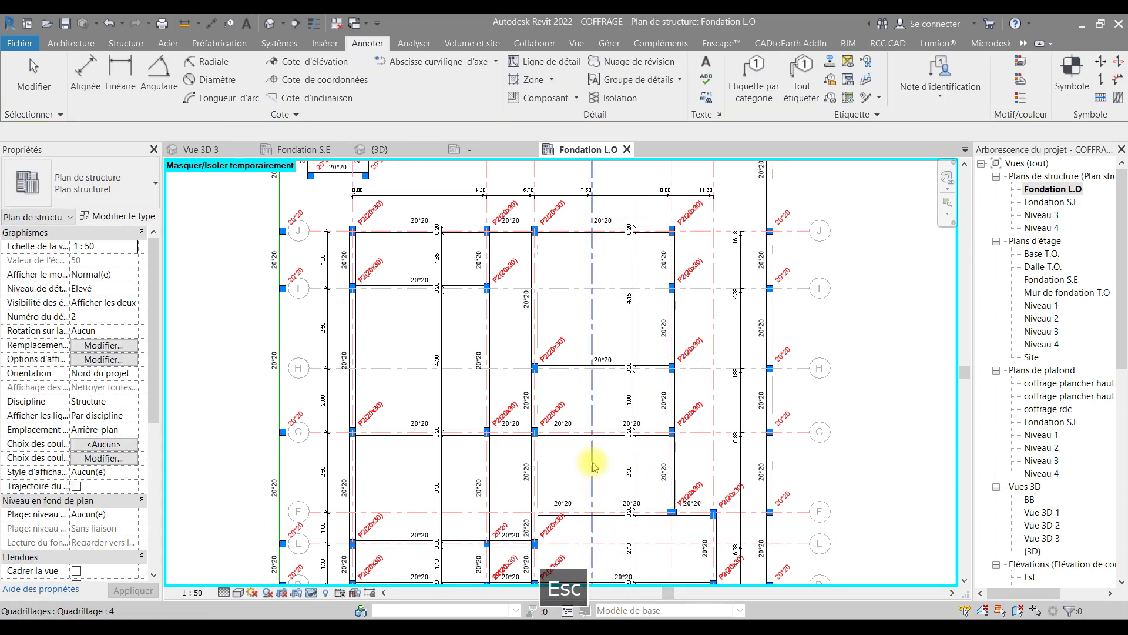
- Review the finished dimension chains across the whole Fondation L.O plan
scroll(610, 403, down, 2)
middle_drag(611, 403, 611, 320)
key(Escape)
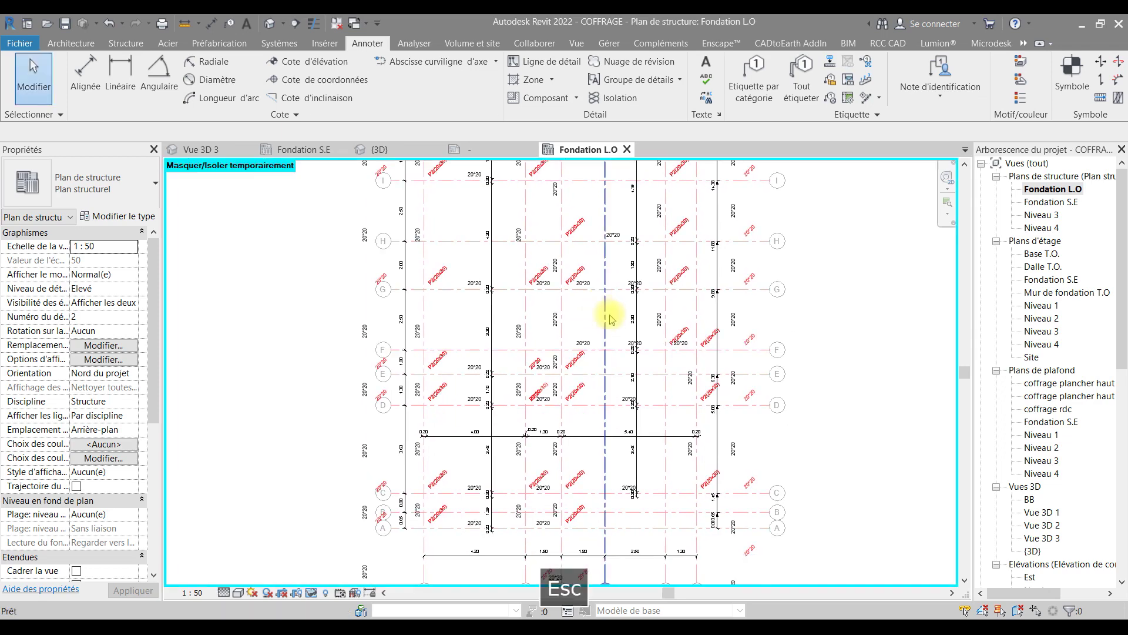
scroll(628, 400, down, 4)
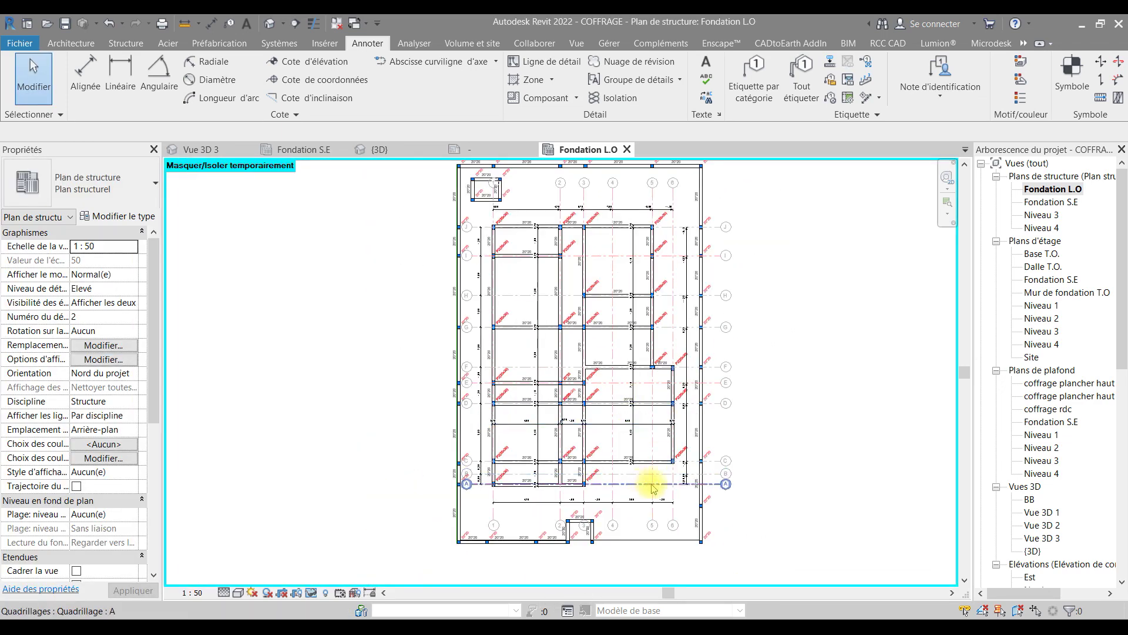
middle_drag(715, 465, 728, 494)
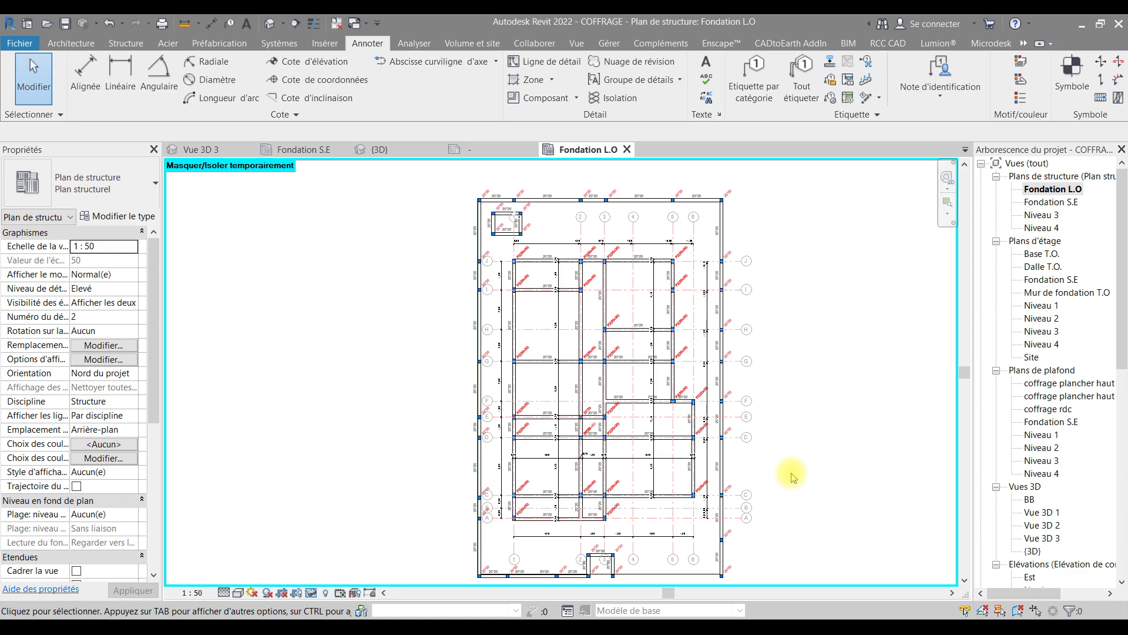
key(Escape)
middle_drag(793, 476, 801, 446)
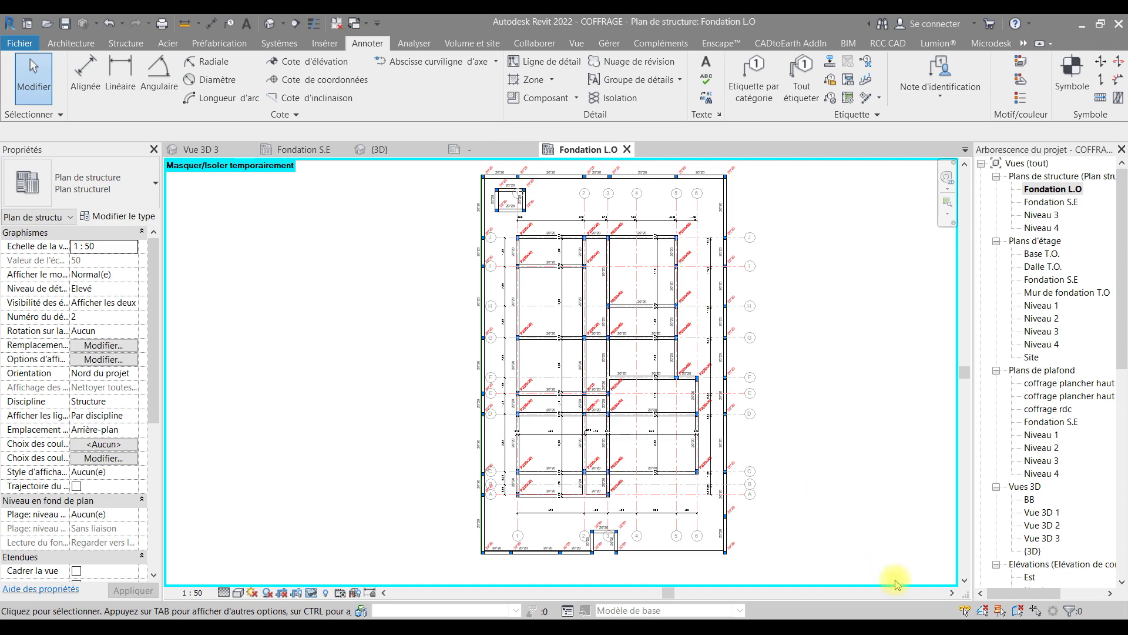
- Collapse the schedules branch of the project browser, expand Feuilles (tout) and open sheet A101 - Sans nom
scroll(1073, 470, down, 3)
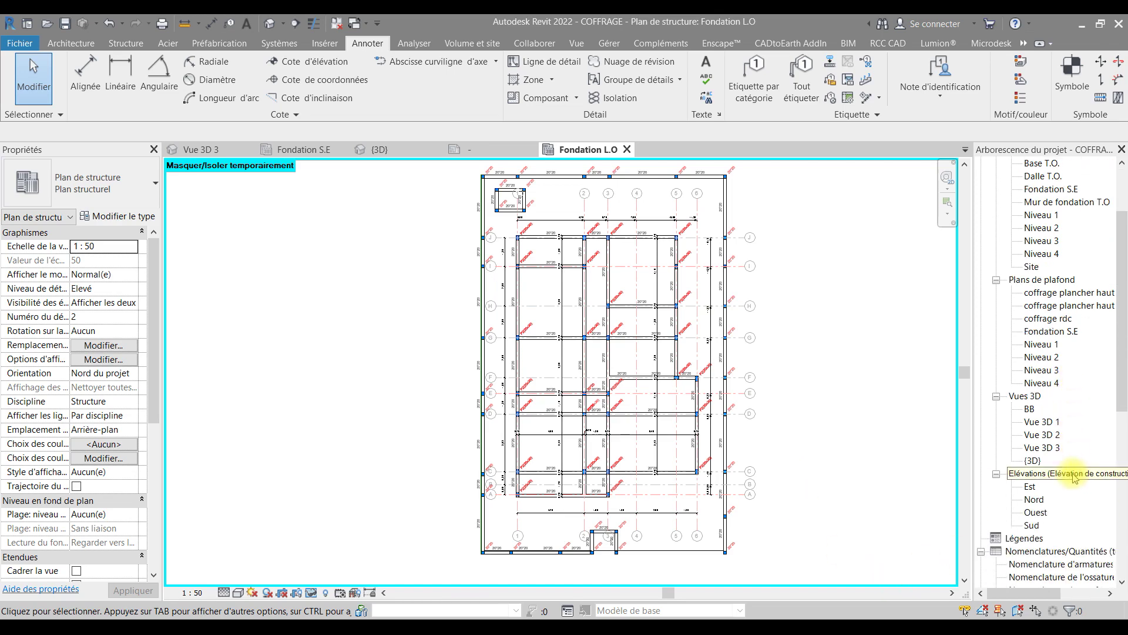
scroll(1073, 476, down, 10)
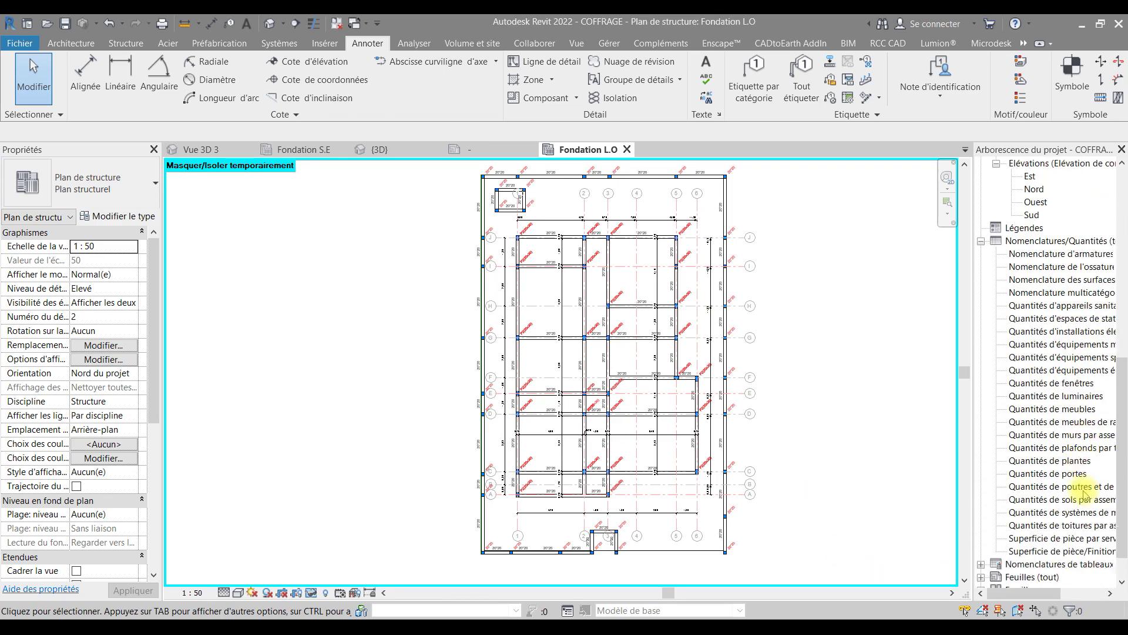
scroll(1083, 495, down, 2)
click(981, 205)
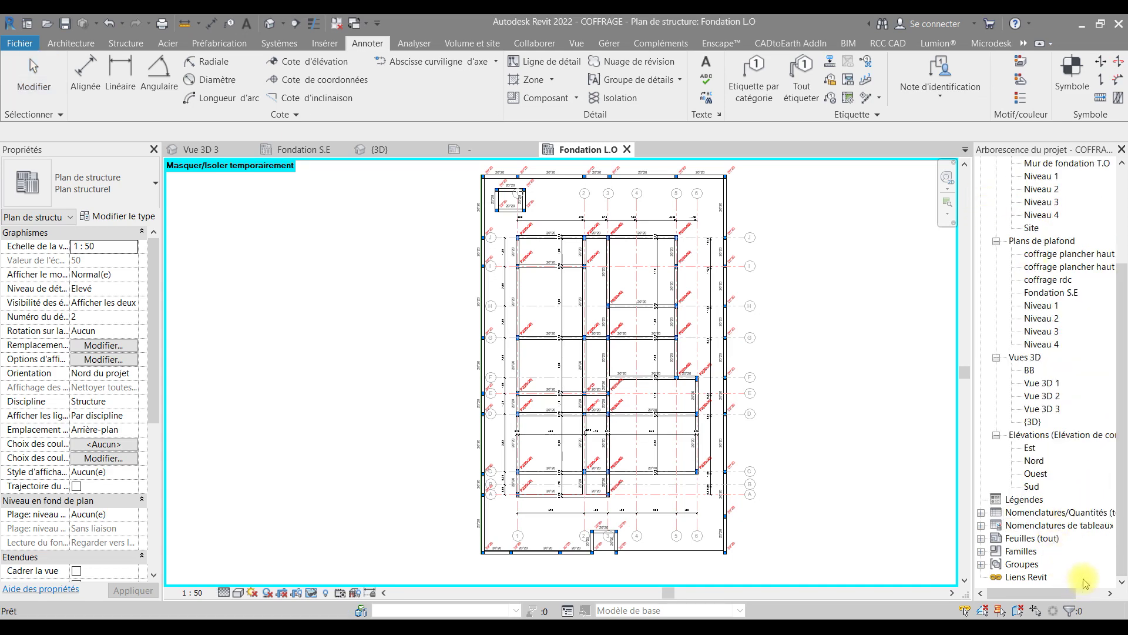
click(1006, 543)
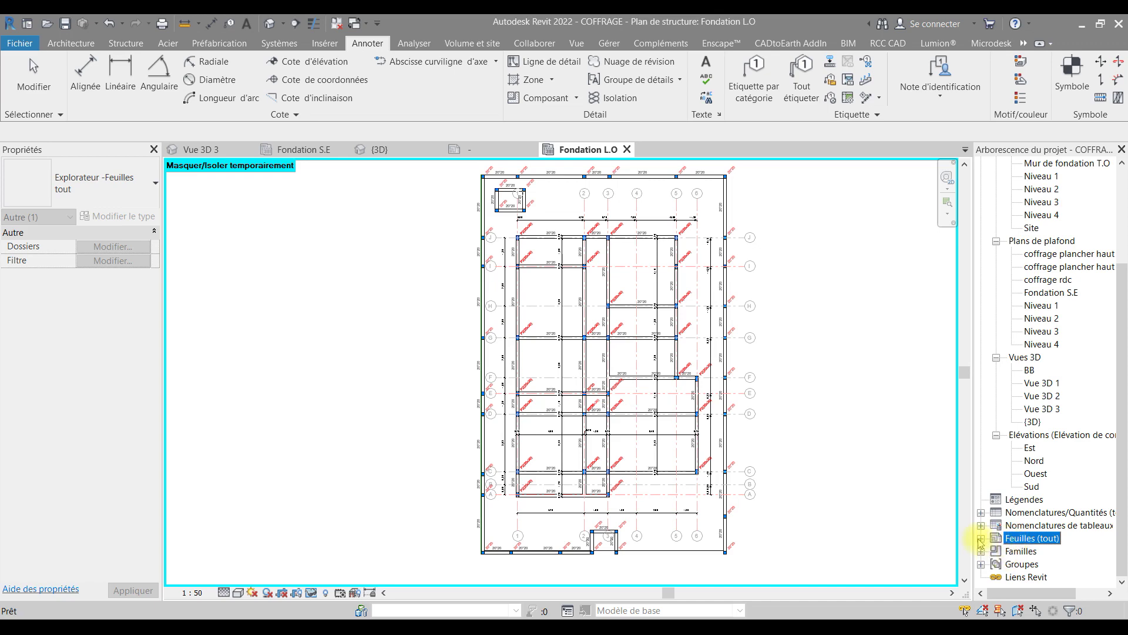
click(980, 538)
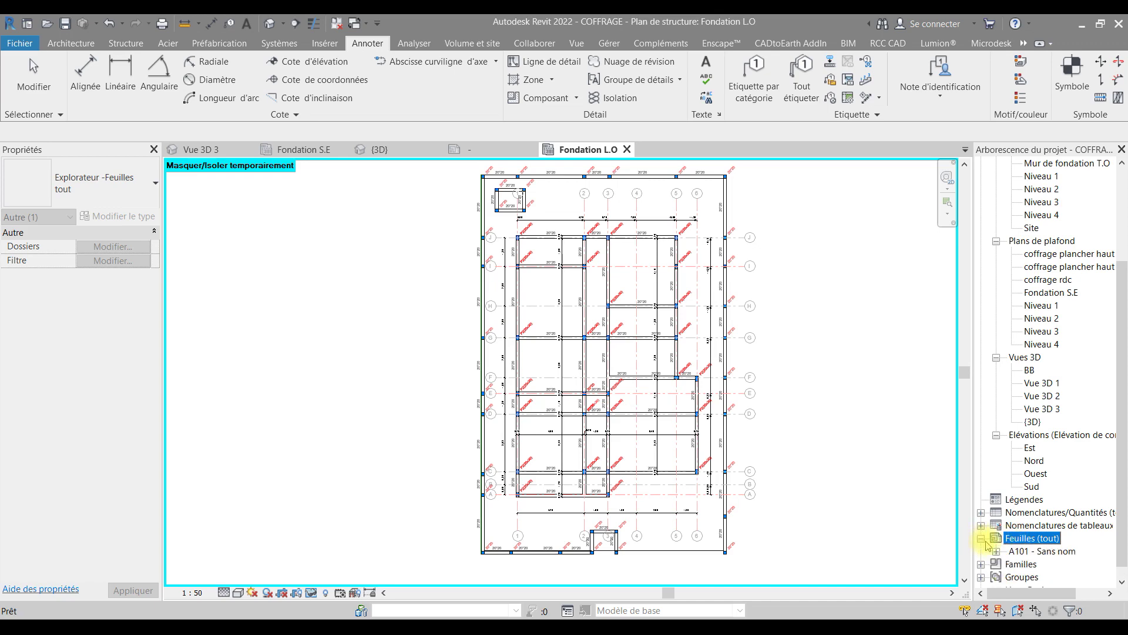
double_click(1052, 553)
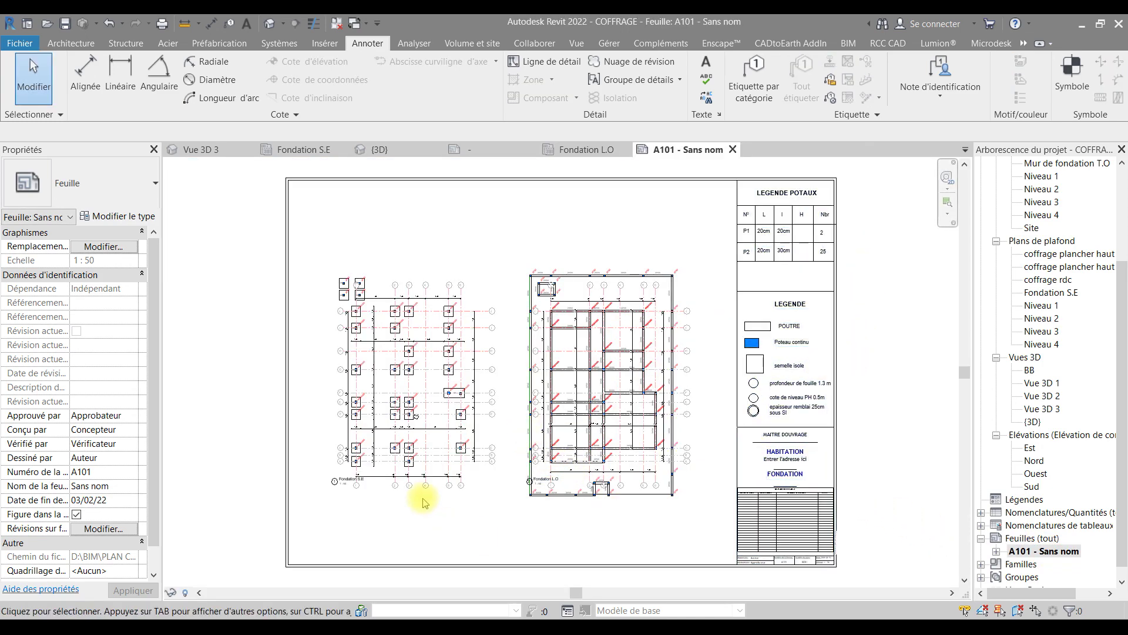
- Examine the two foundation plans and the legend symbols on sheet A101, and return to the Fondation L.O plan
scroll(424, 501, up, 3)
middle_drag(573, 347, 549, 379)
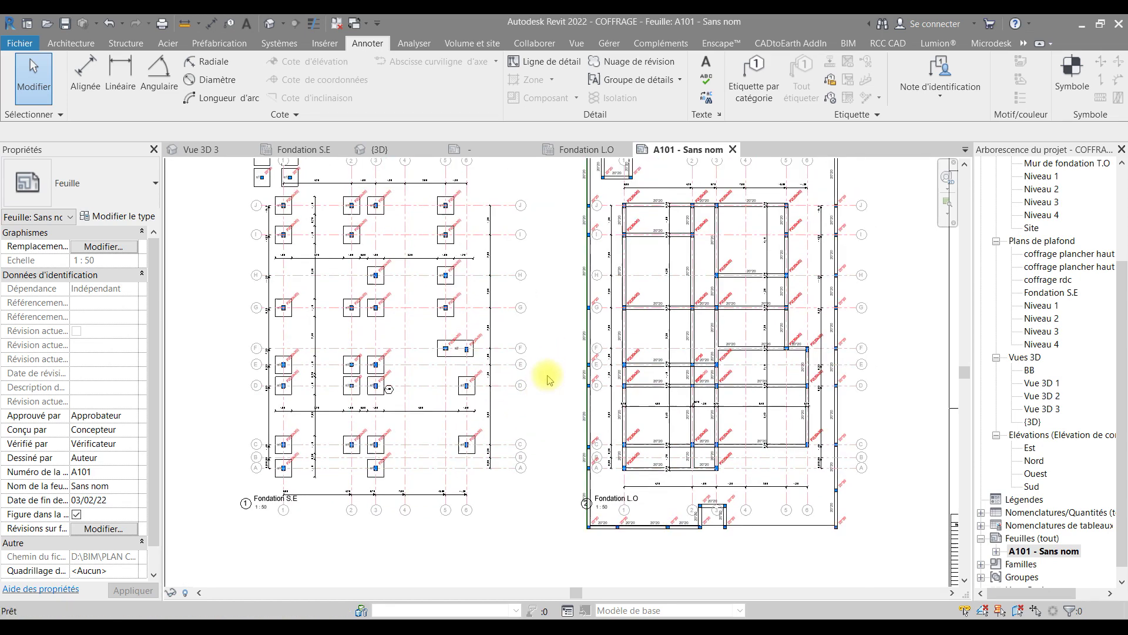
scroll(549, 379, down, 3)
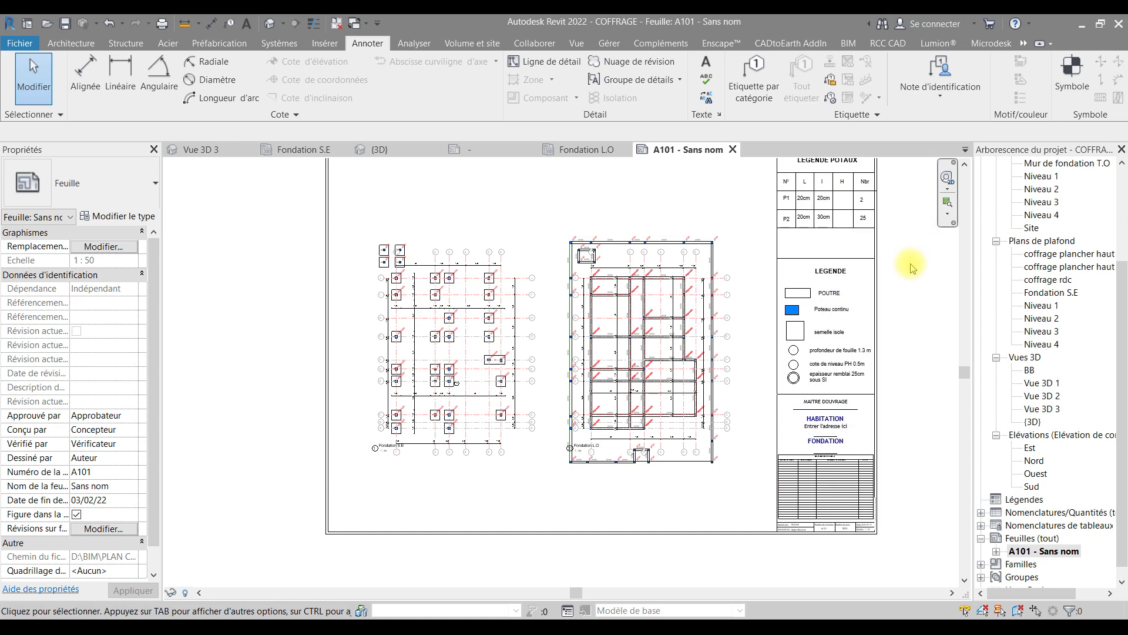
scroll(929, 271, up, 3)
middle_drag(892, 261, 896, 291)
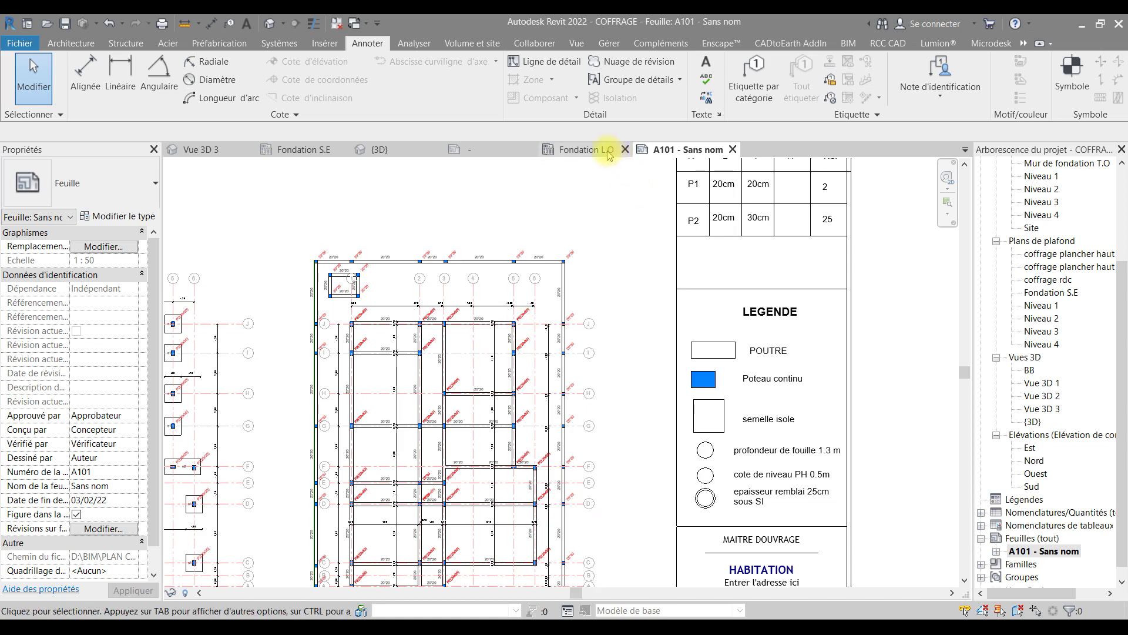
click(586, 150)
scroll(639, 532, up, 5)
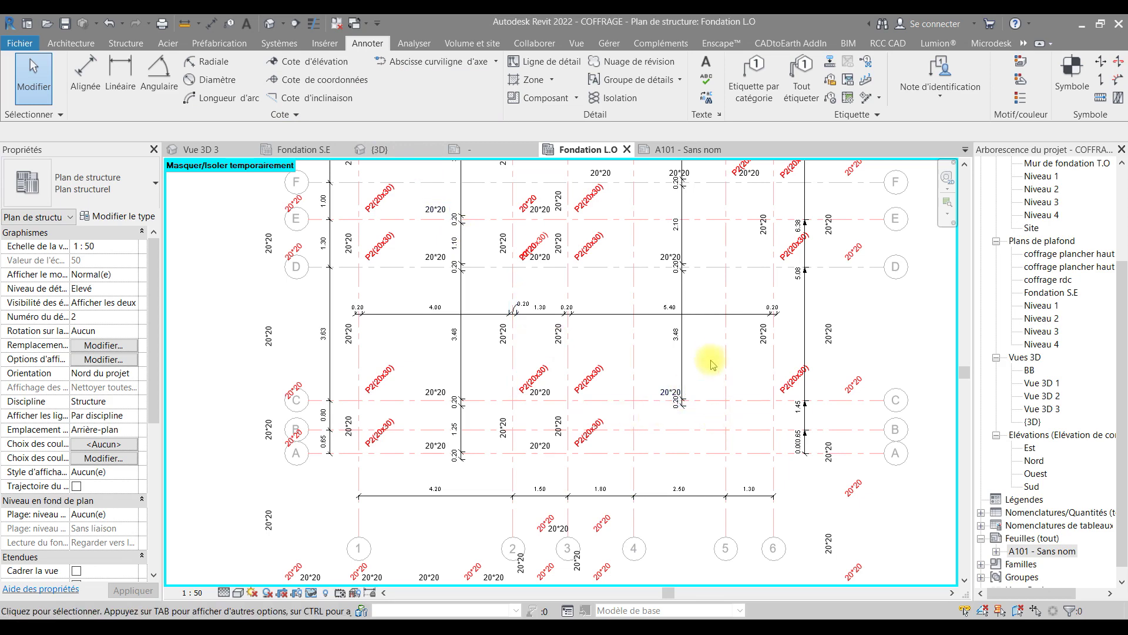
click(1069, 87)
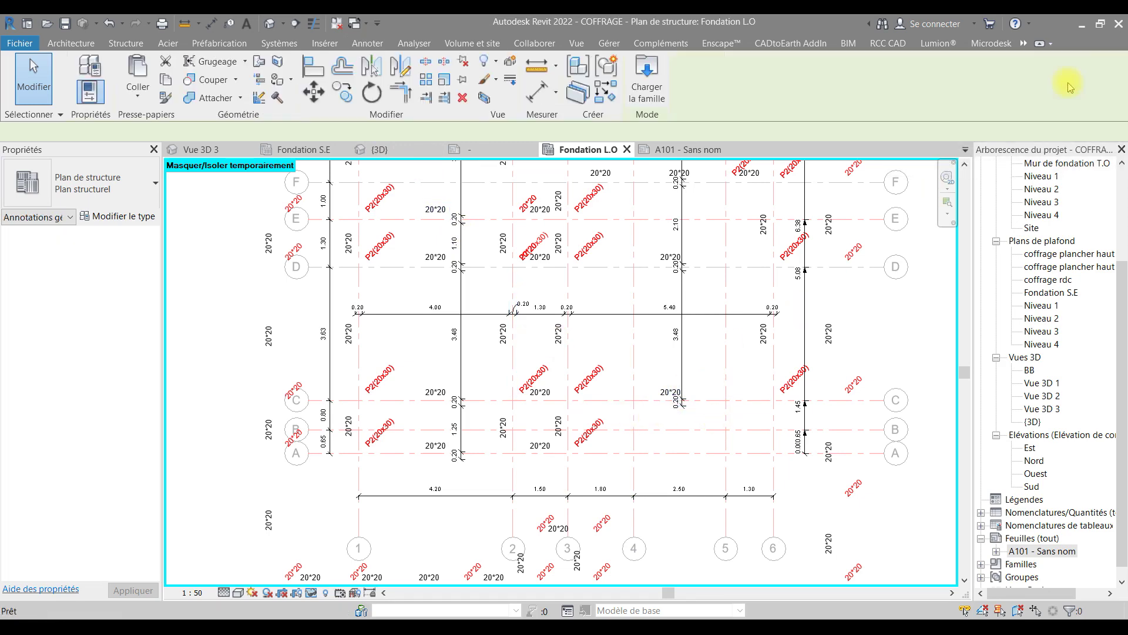
click(145, 183)
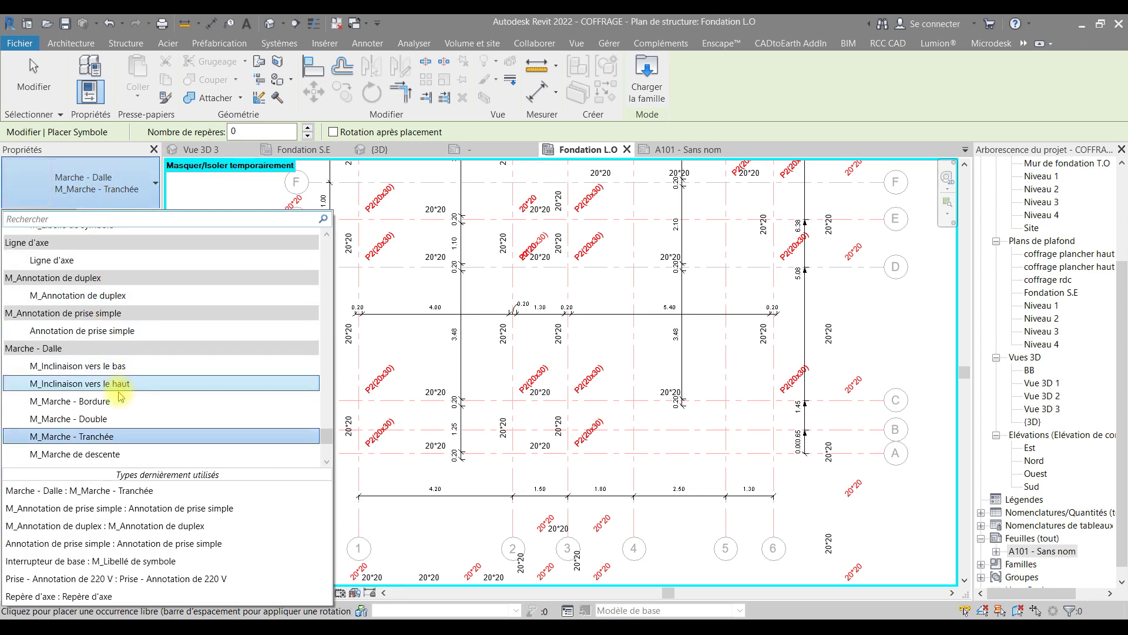
scroll(105, 403, down, 3)
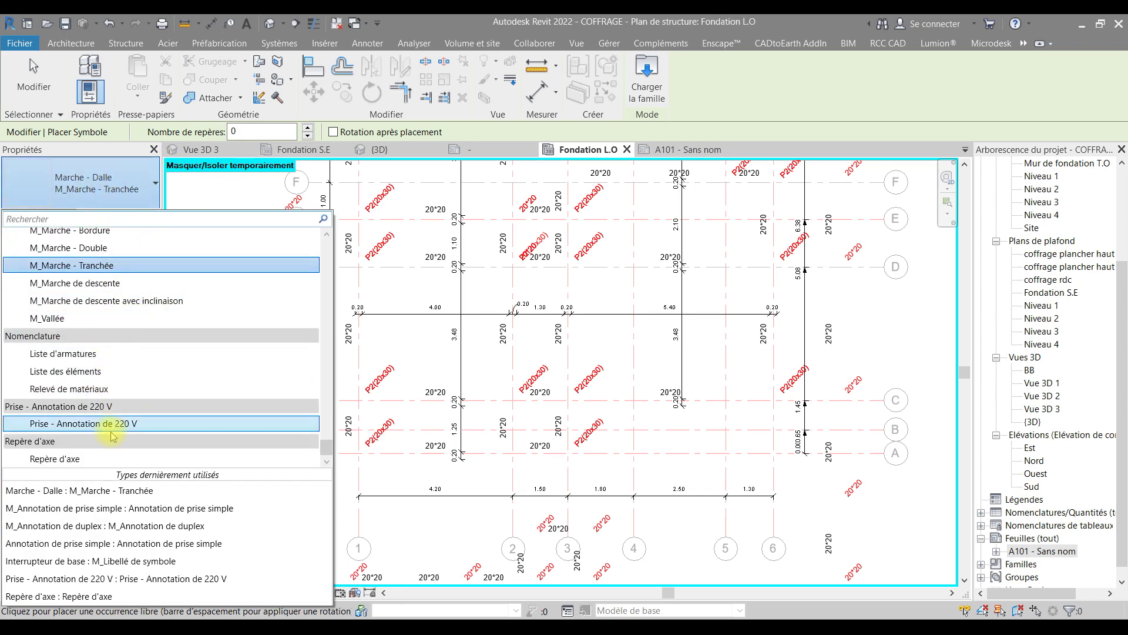
click(391, 55)
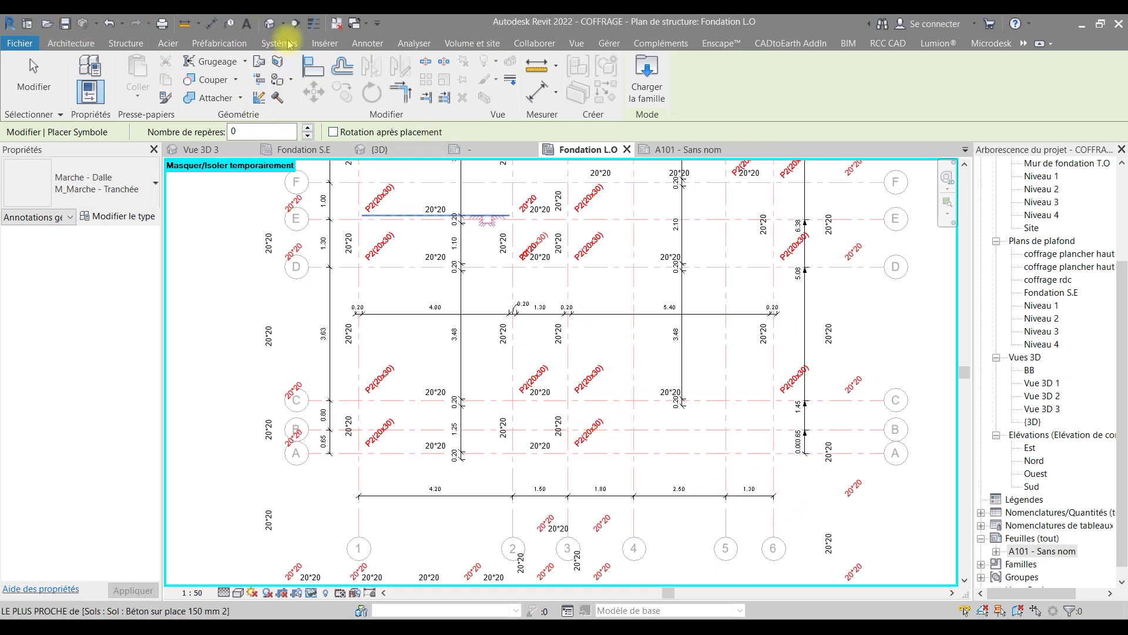
click(364, 43)
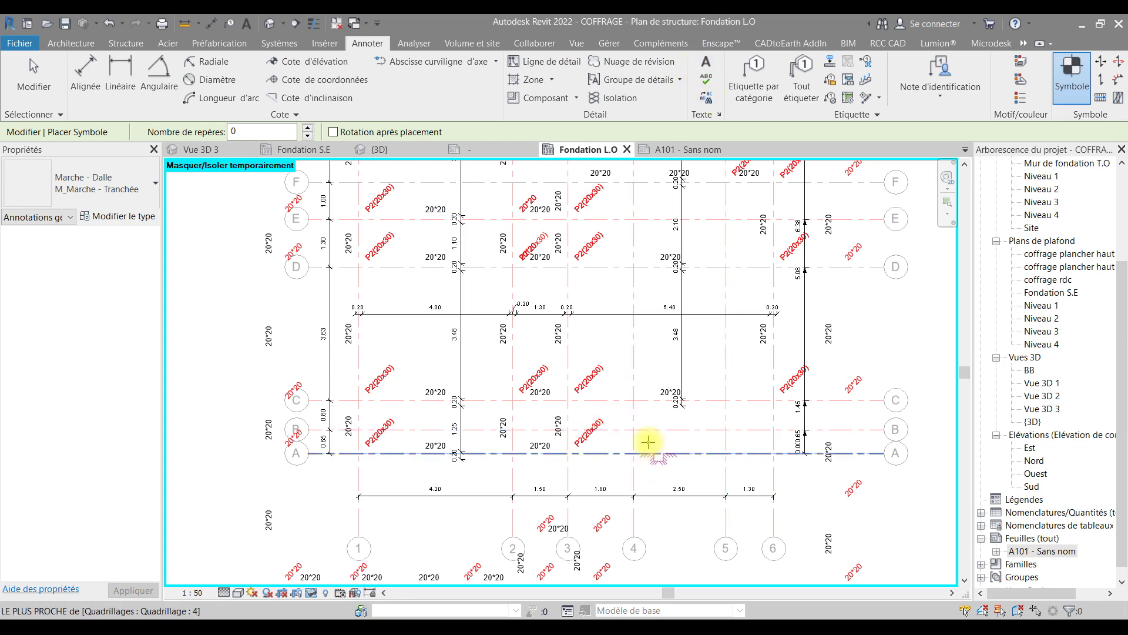
scroll(665, 412, down, 2)
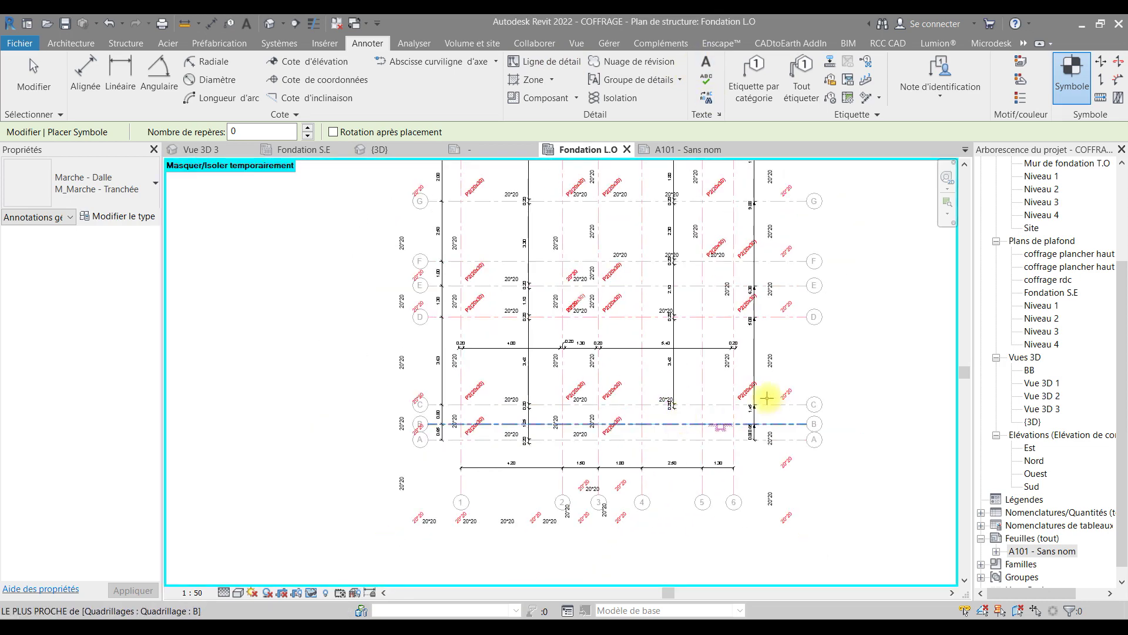
scroll(685, 423, down, 3)
scroll(692, 448, up, 2)
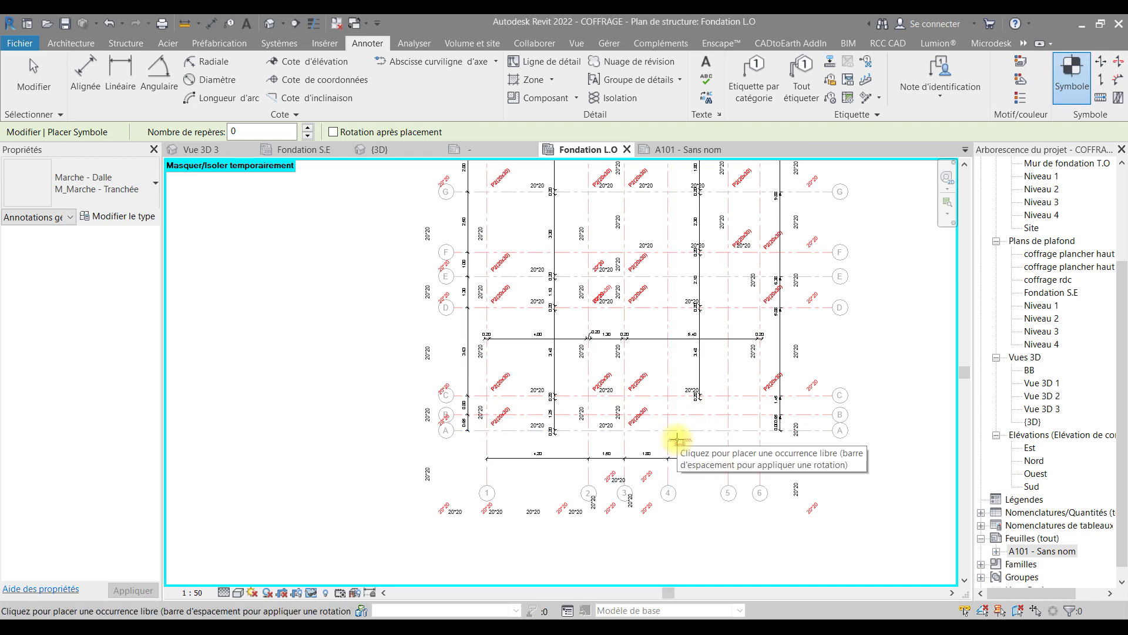
key(Escape)
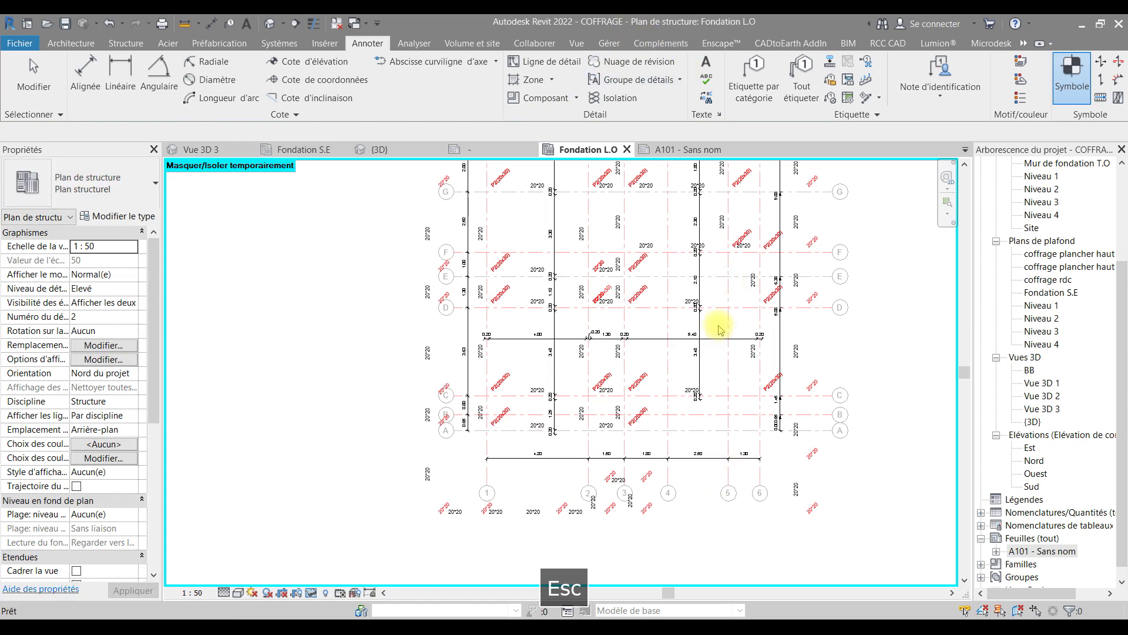
- Place a Cible(Projet) spot elevation just below grid A between grids 4 and 5, and turn off its leader
click(286, 63)
scroll(743, 432, up, 3)
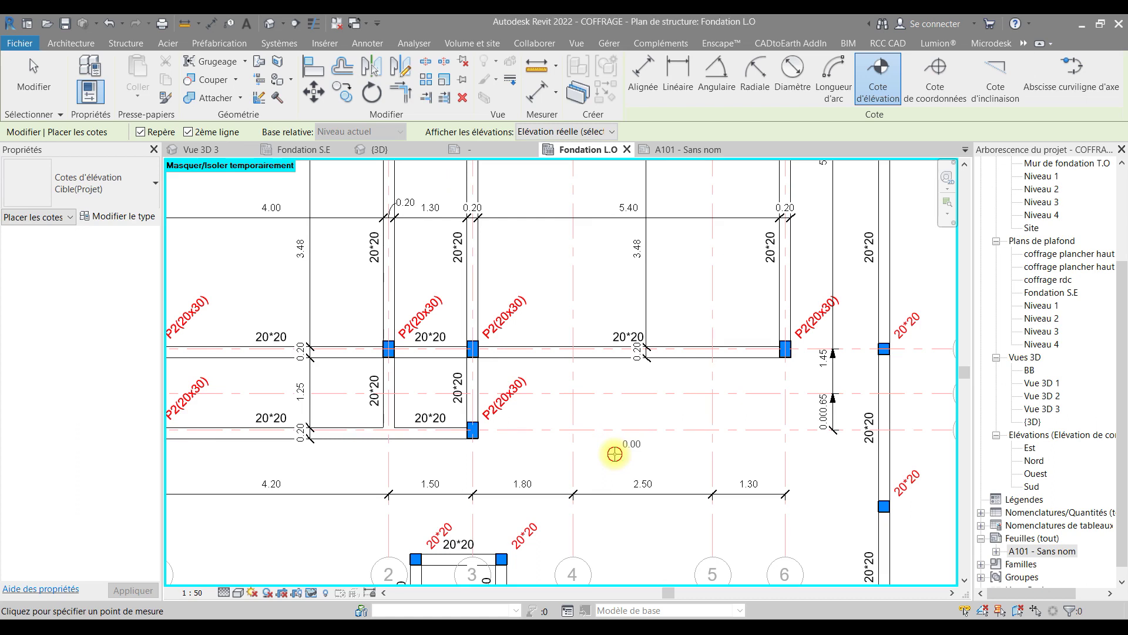
click(616, 444)
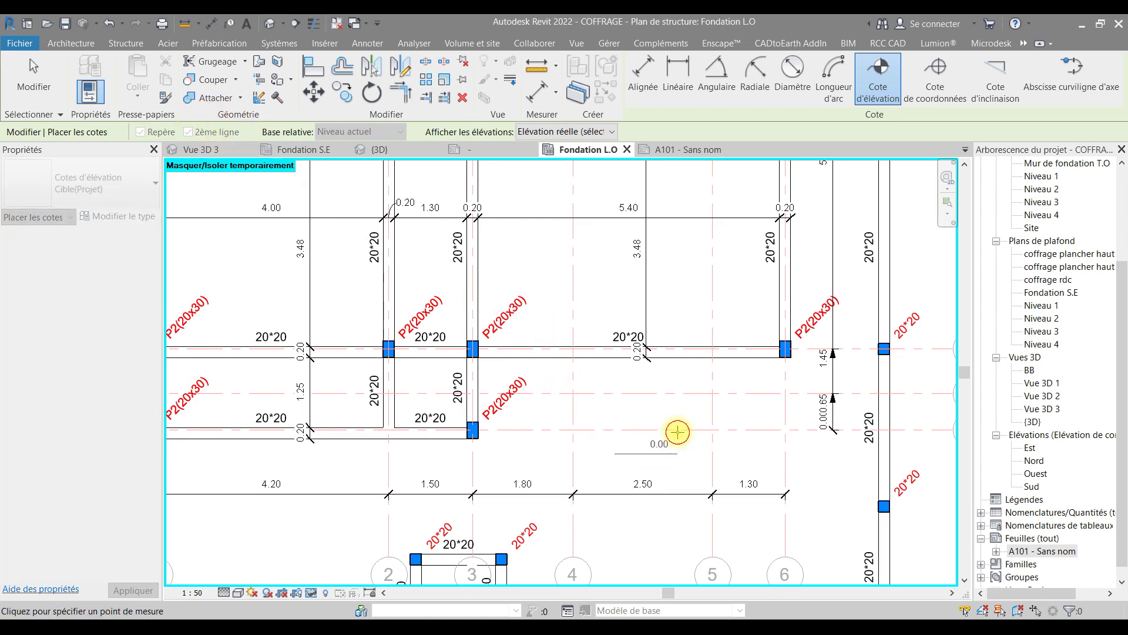
key(Escape)
key(Escape)
click(150, 132)
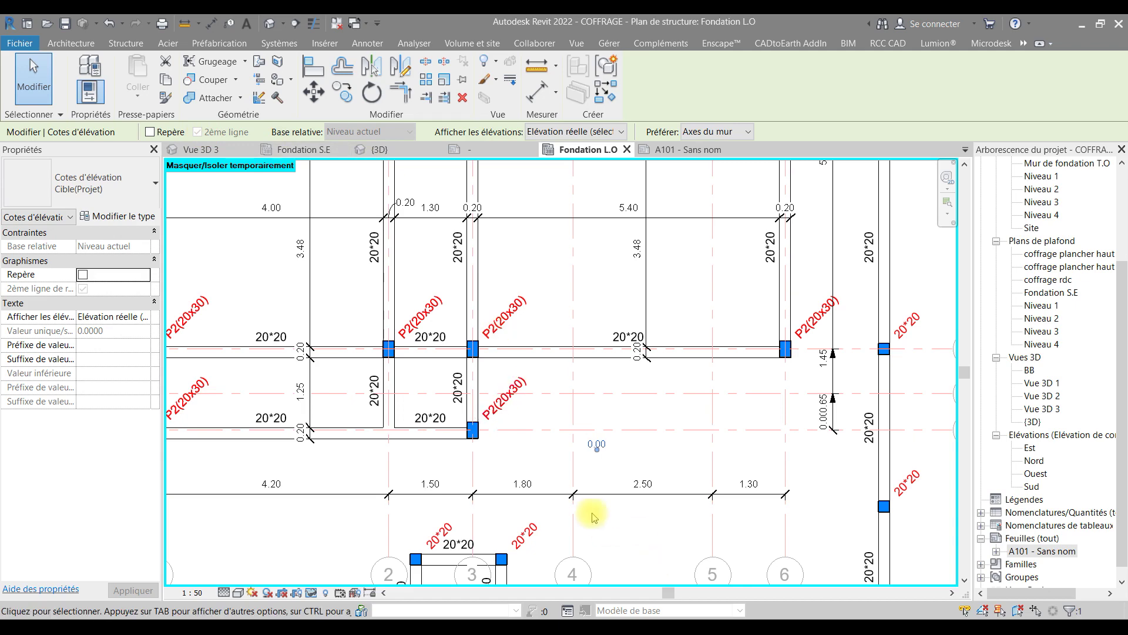
key(Escape)
click(367, 44)
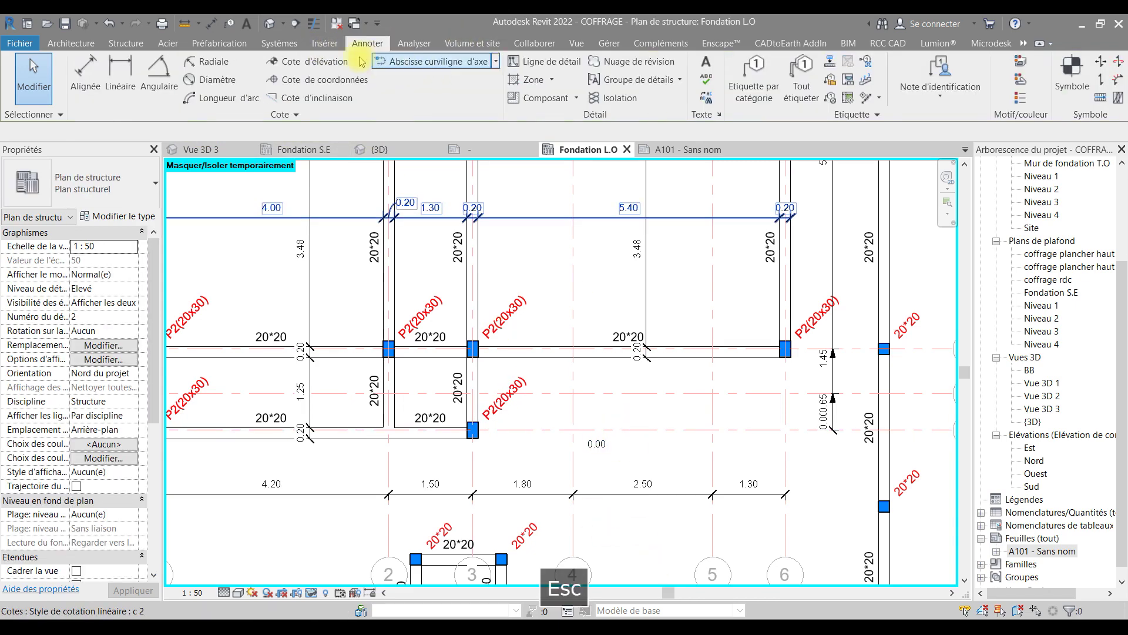
- Draw a thin detail-line circle of about 0.30 m radius around the spot elevation below grid A between grids 4 and 5
click(544, 61)
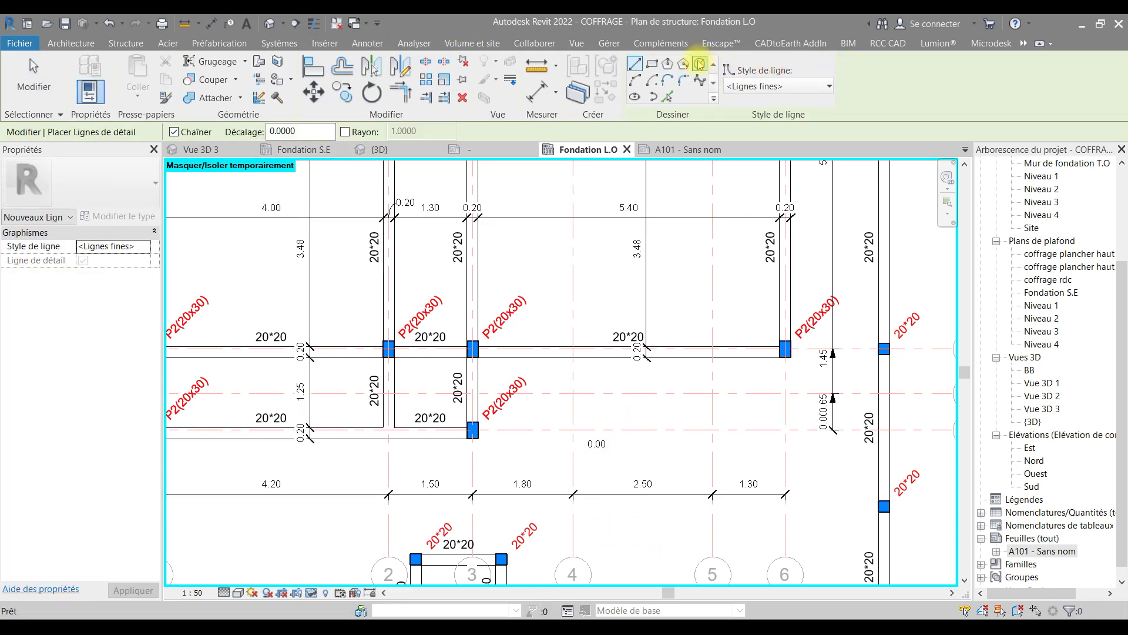
click(700, 64)
click(591, 442)
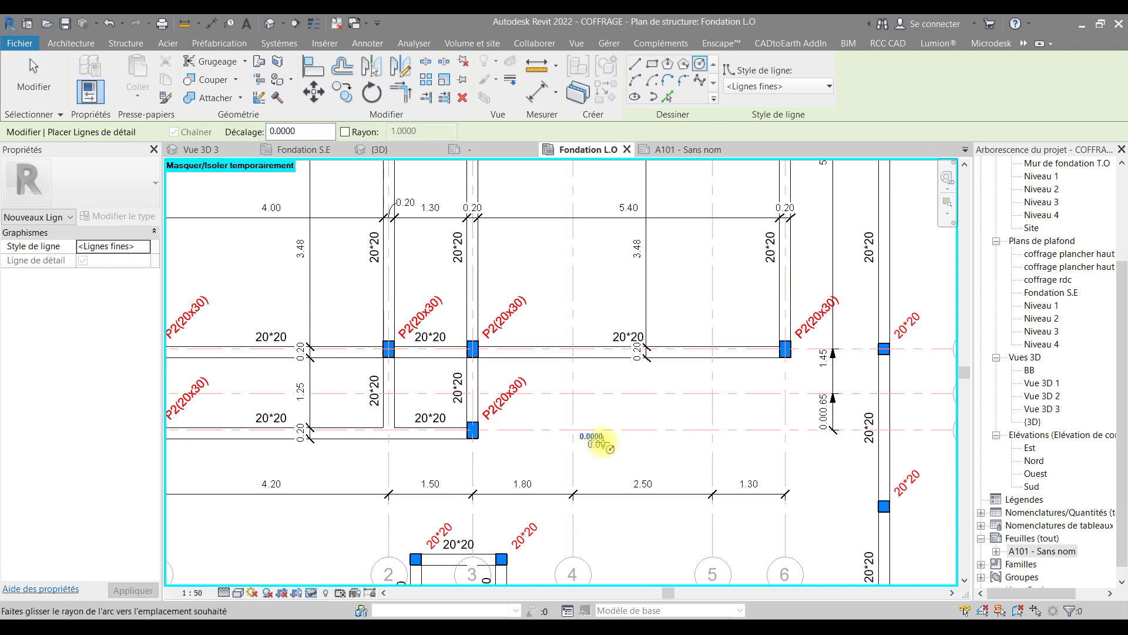
click(611, 453)
key(Escape)
key(Escape)
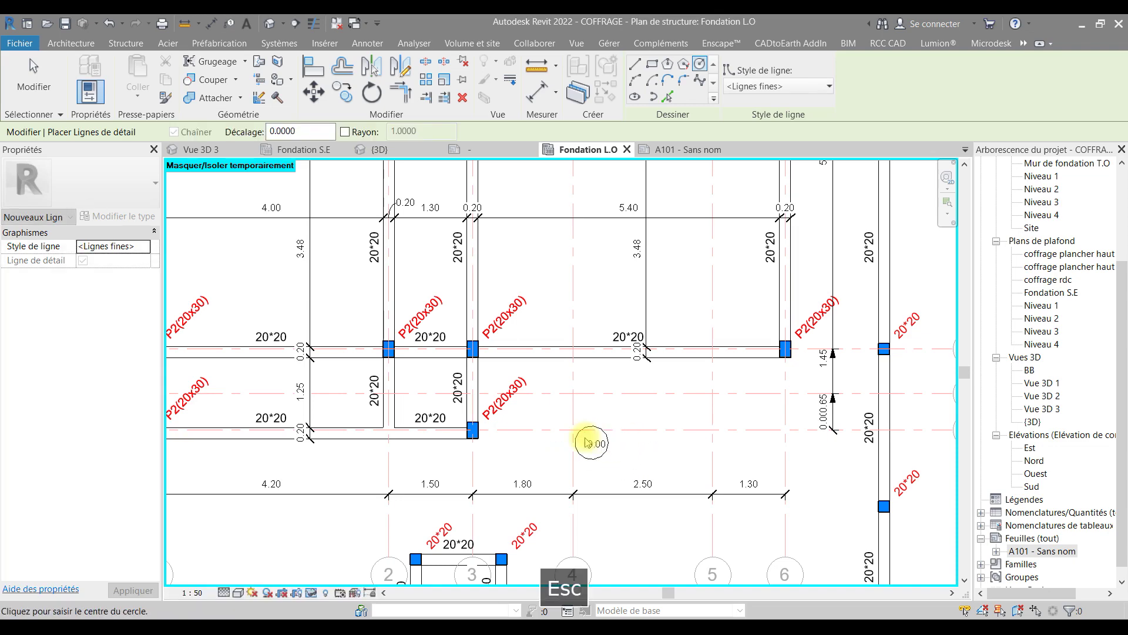
- Shift the detail circle so it is centred on the spot elevation text
scroll(603, 458, up, 4)
click(599, 455)
mouse_move(600, 453)
mouse_down()
mouse_move(622, 448)
mouse_move(613, 450)
mouse_up()
key(Escape)
key(Escape)
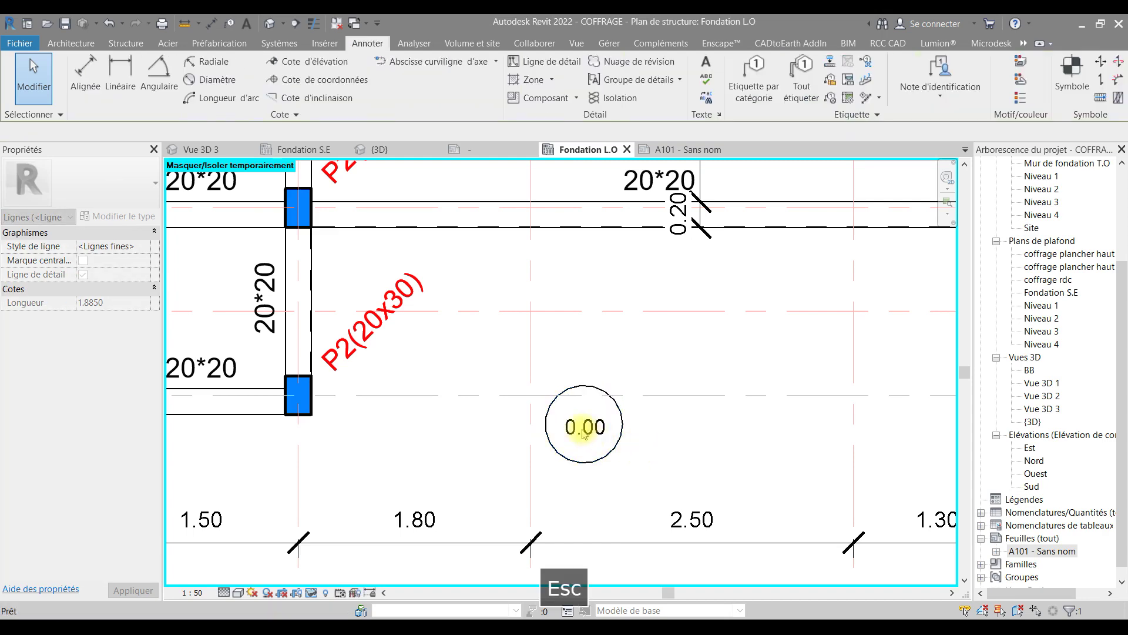
scroll(682, 411, down, 1)
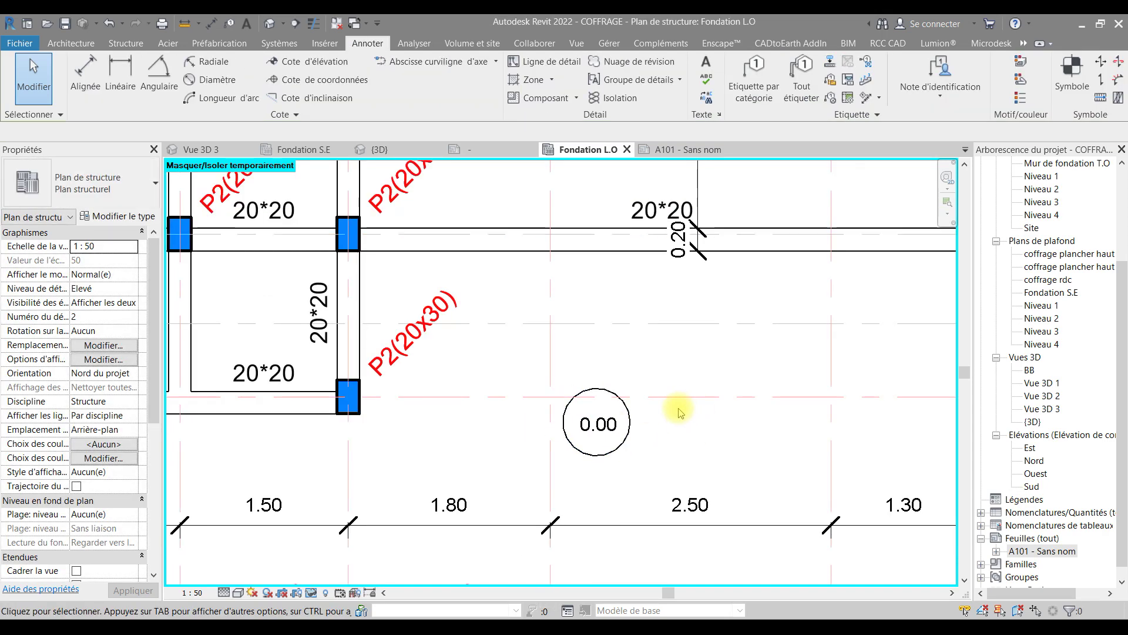
- Delete the spot elevation between grids 4 and 5 along with the detail circle around it
scroll(634, 429, up, 2)
click(615, 416)
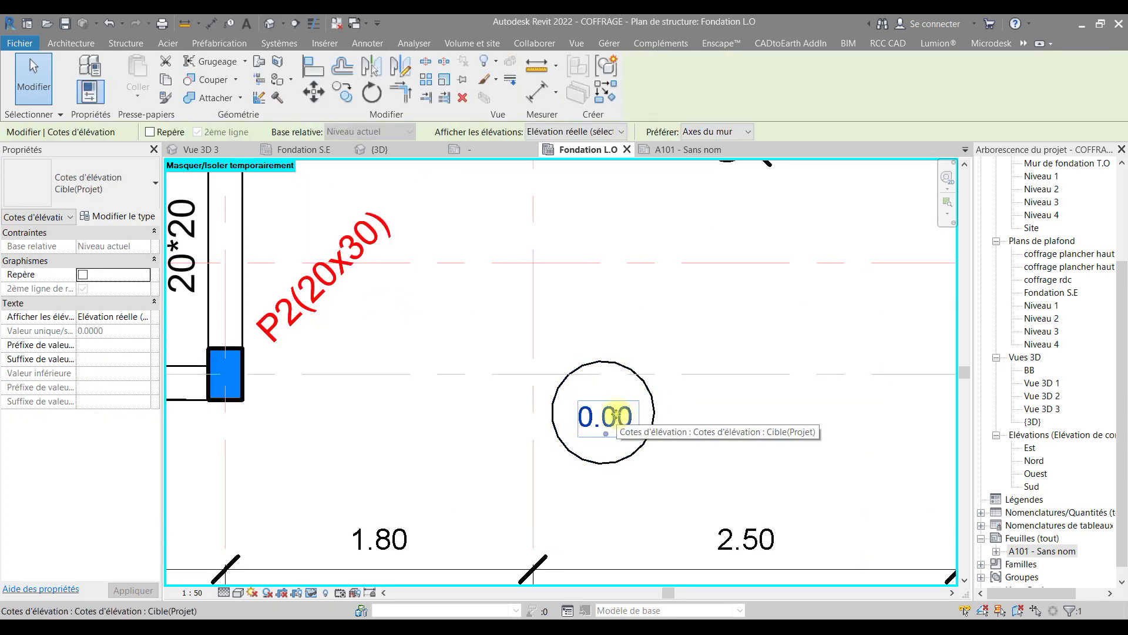
key(BackSpace)
click(657, 416)
key(BackSpace)
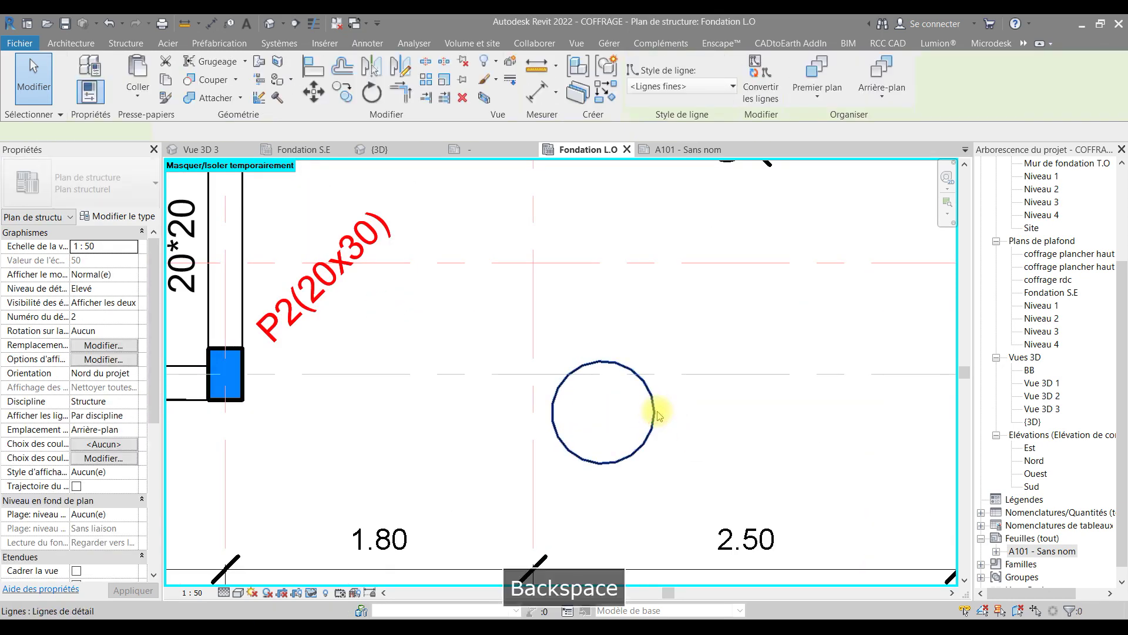
key(Escape)
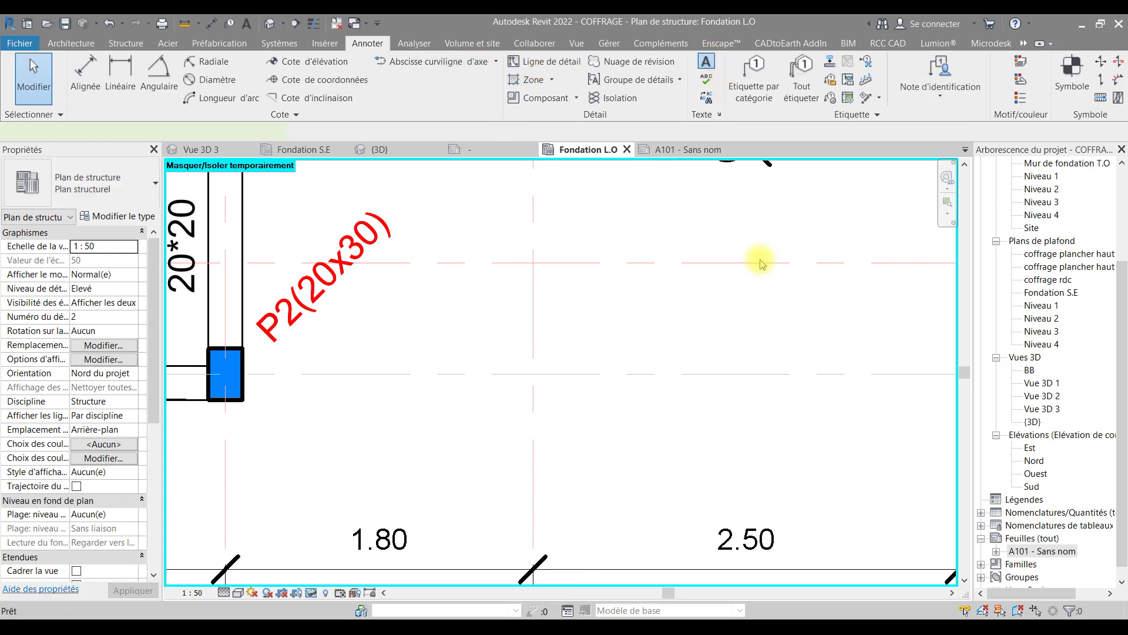
- Place the text note "+0.0" just below grid A between grids 4 and 5
click(708, 61)
click(652, 415)
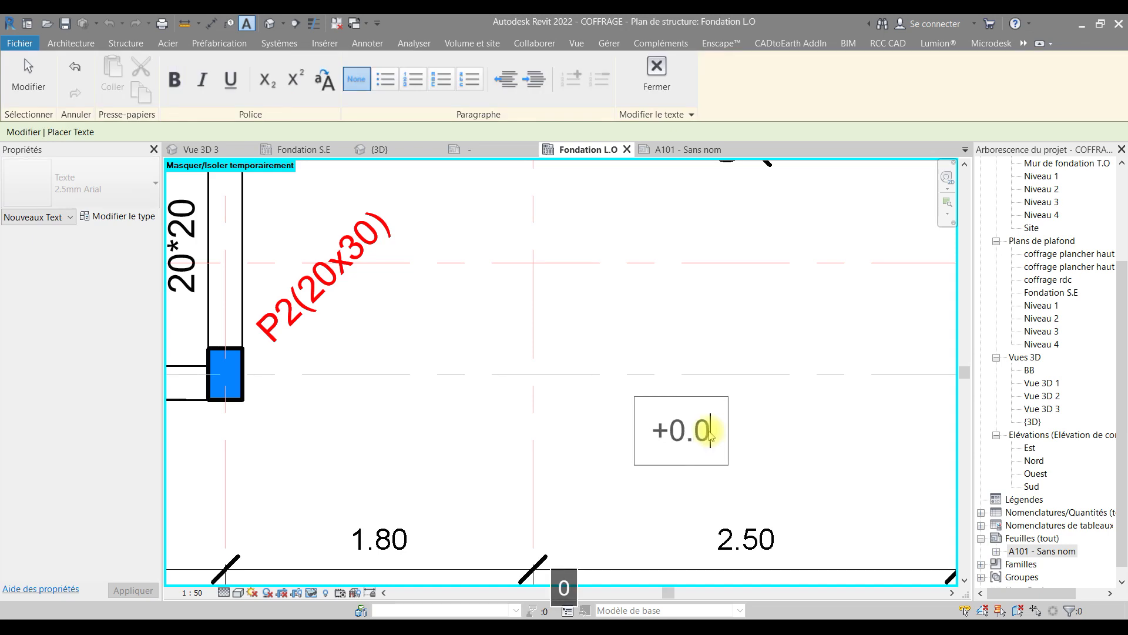
text(+0.0)
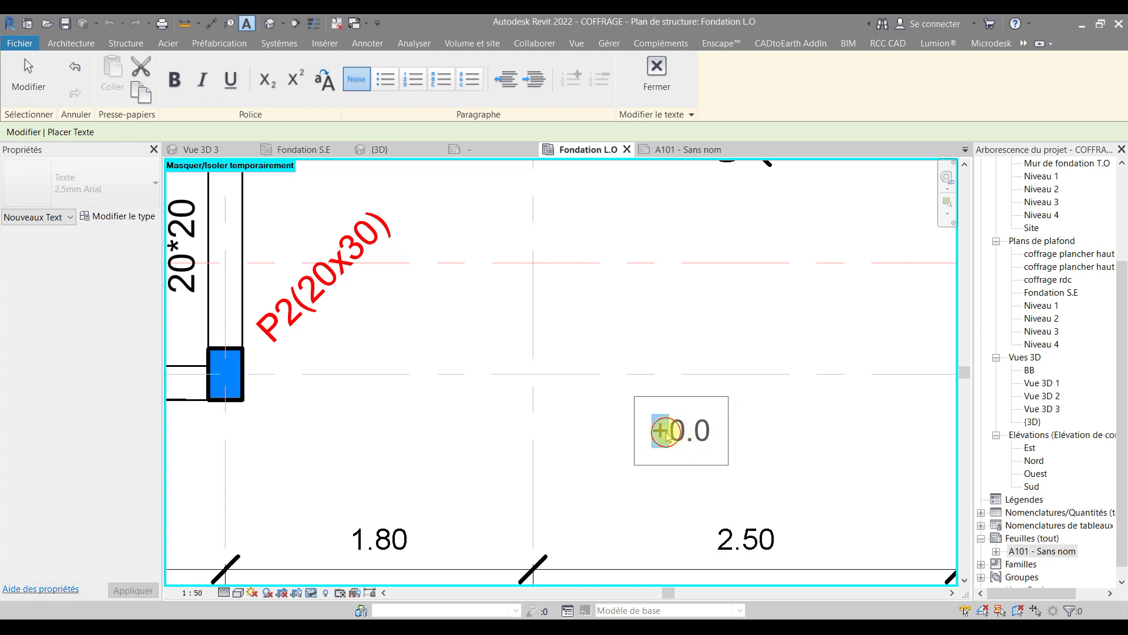
click(786, 410)
key(Escape)
key(Escape)
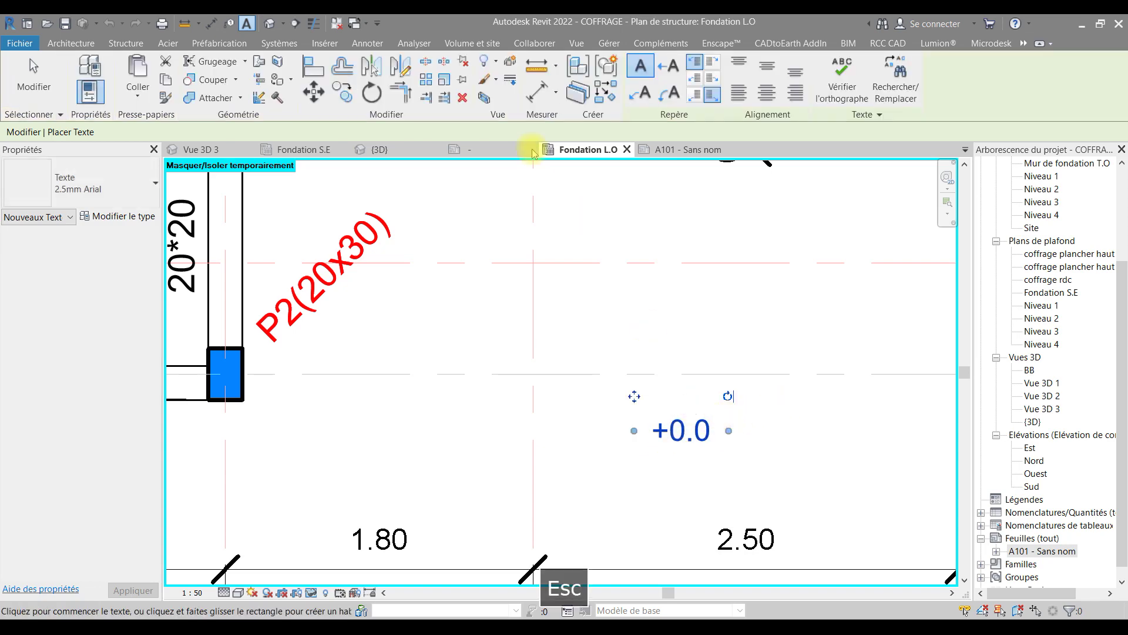
- Draw a thin detail-line circle of about 0.26 m radius centred on the "+0.0" text note
click(574, 62)
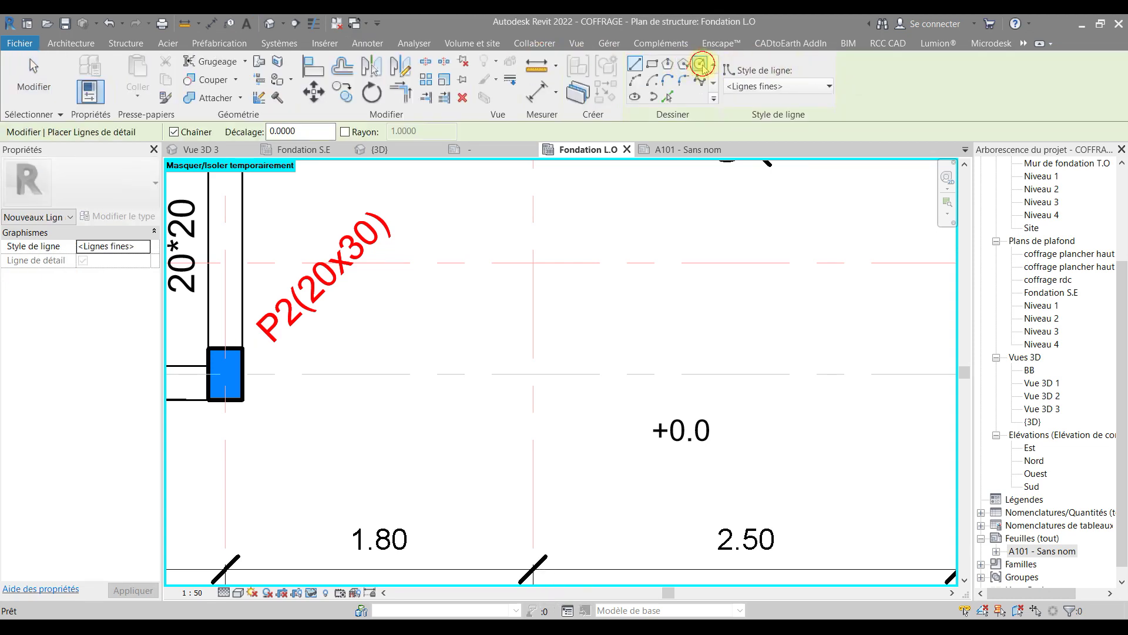
click(700, 63)
click(681, 430)
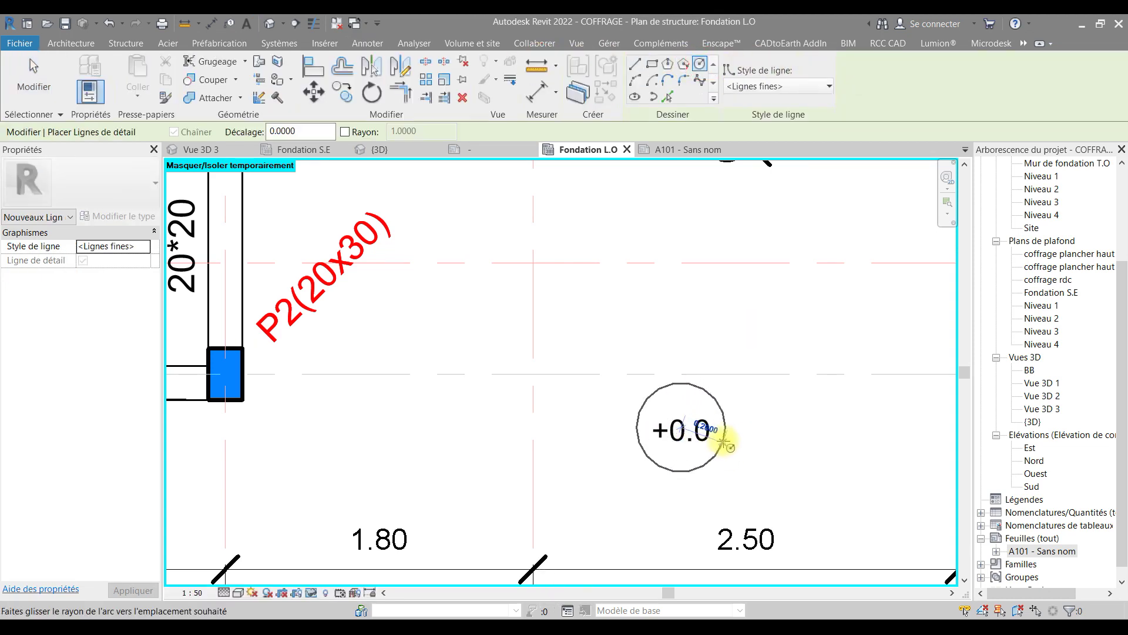
scroll(724, 445, down, 3)
scroll(729, 447, down, 1)
key(Escape)
key(Escape)
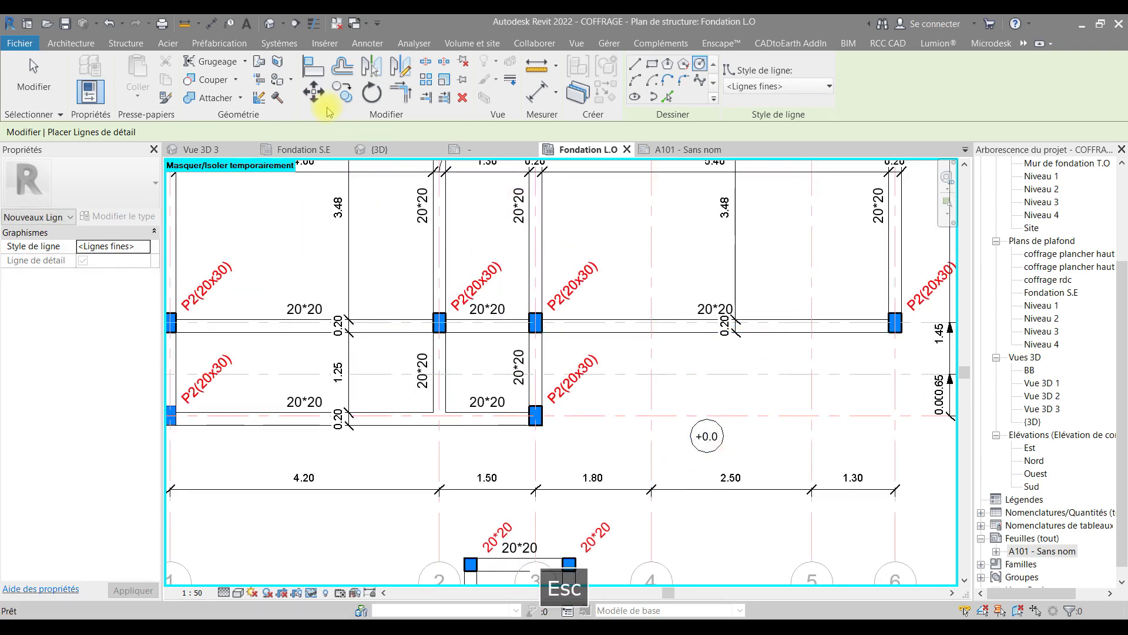
- Probe the floor elevation in the bay between grids 1 and 2, just above grid C, using the spot elevation tool
click(286, 64)
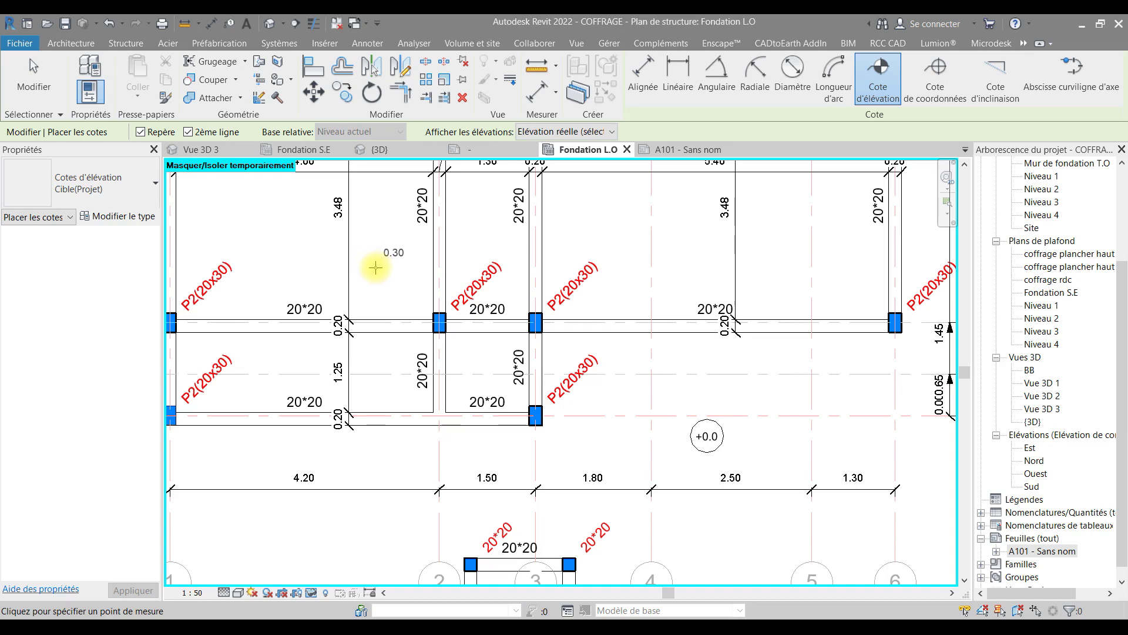
click(376, 275)
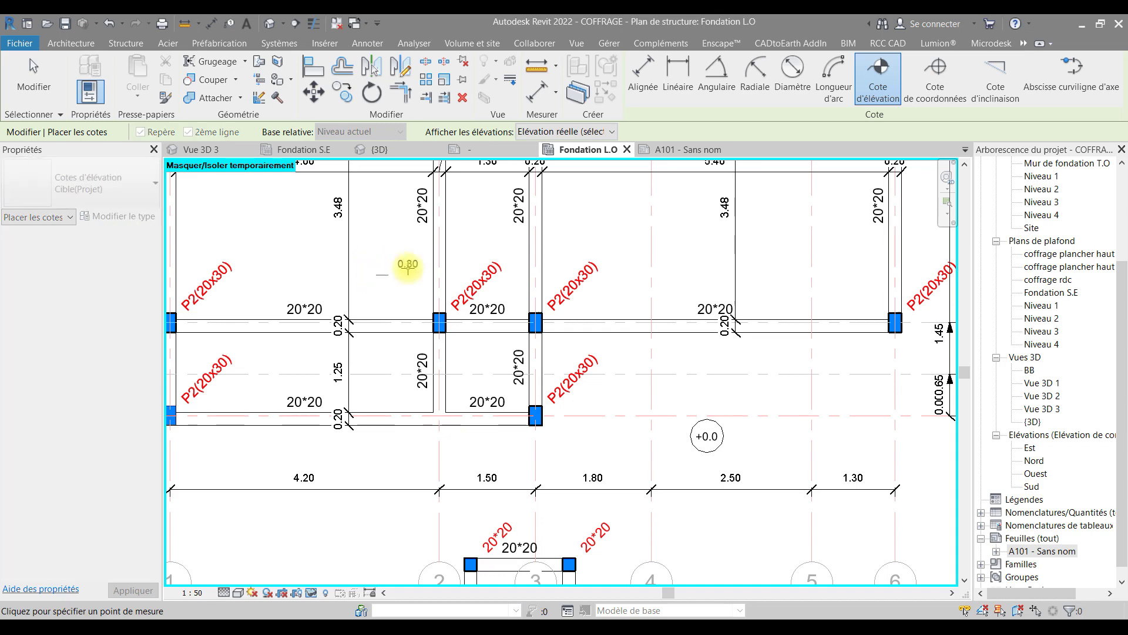
key(Escape)
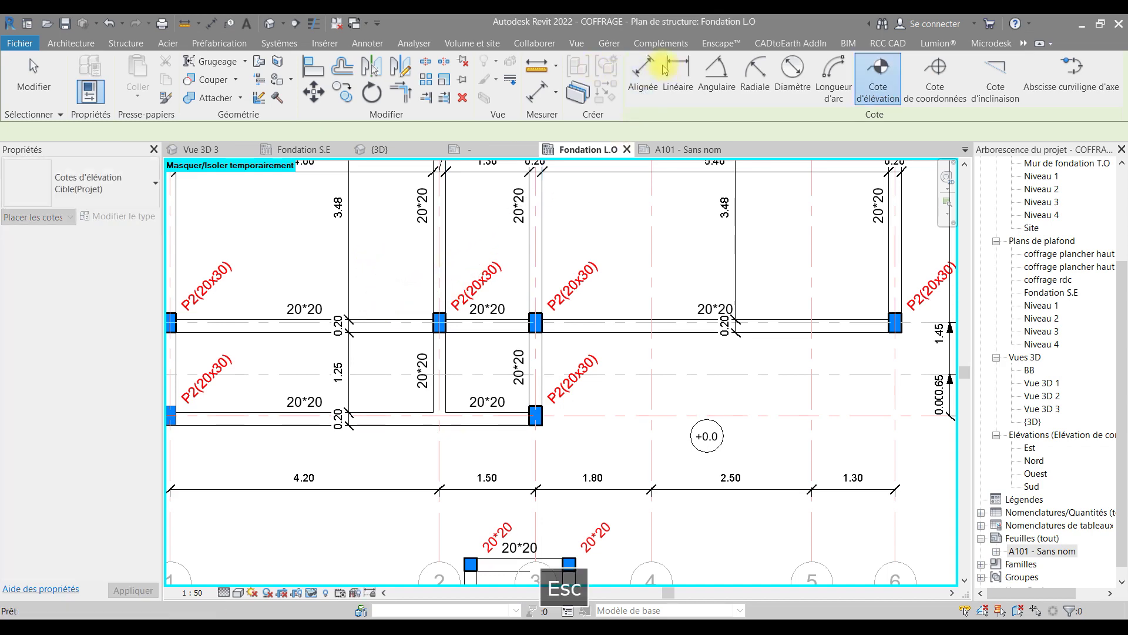
key(Escape)
- Draw a thin detail-line circle of about 0.20 m radius in the bay between grids 1 and 2, above grid C
click(536, 63)
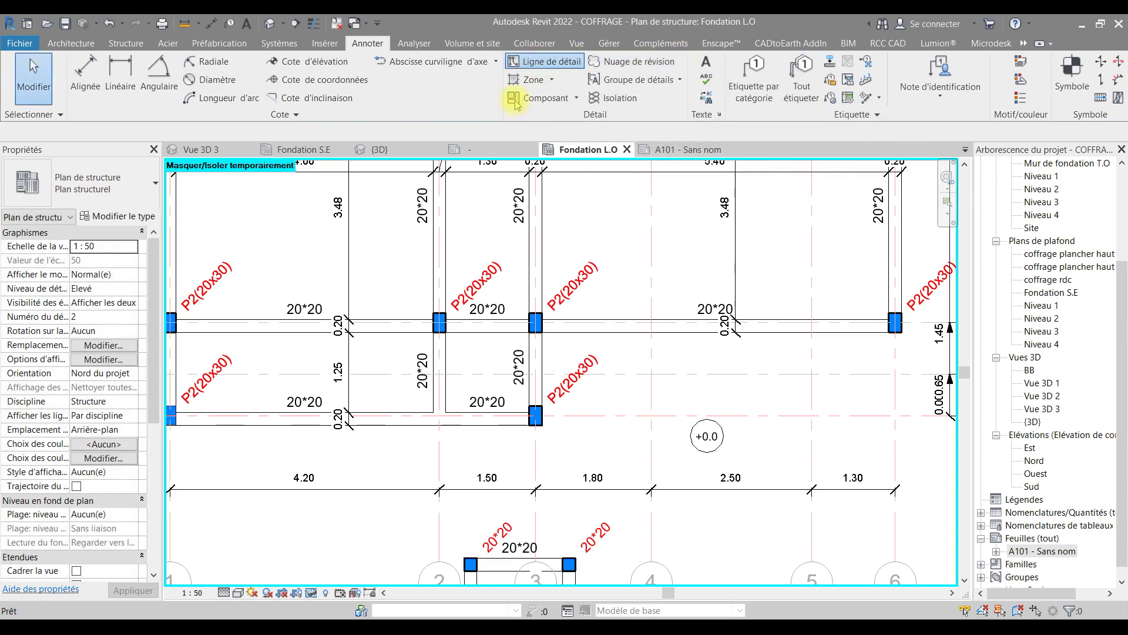
scroll(353, 236, up, 1)
scroll(352, 237, up, 1)
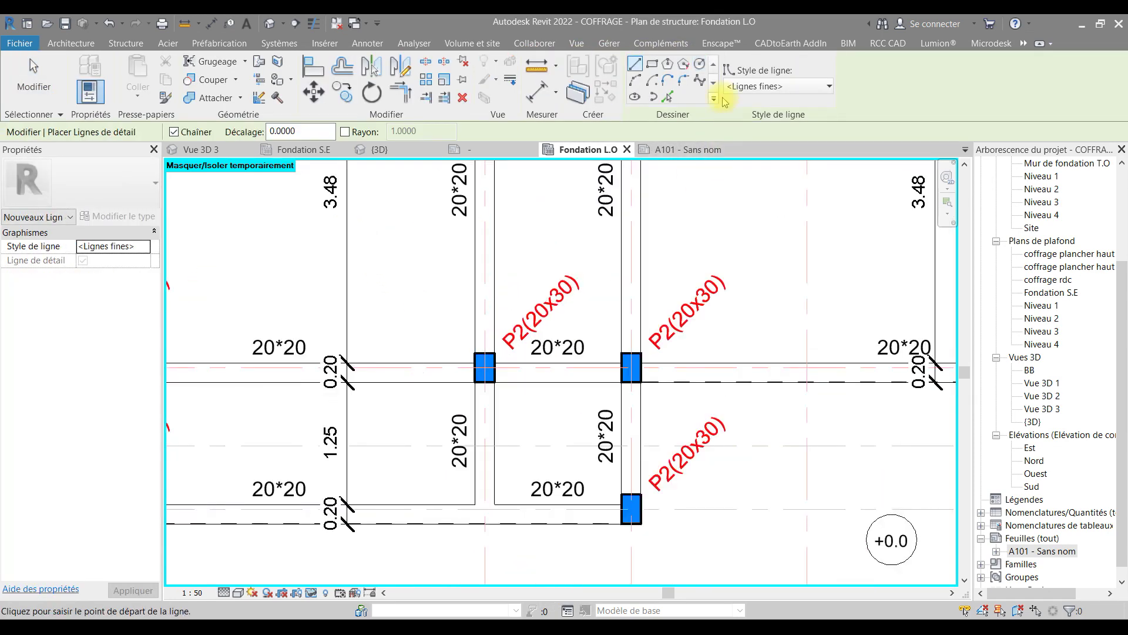
click(699, 63)
click(385, 271)
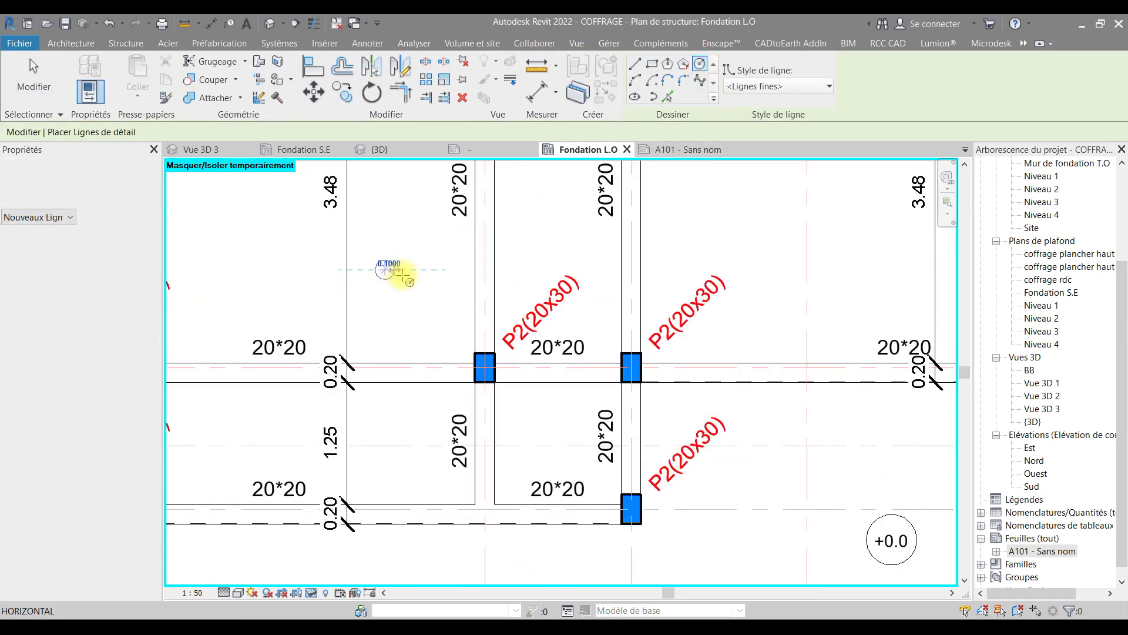
click(405, 274)
key(Escape)
key(Escape)
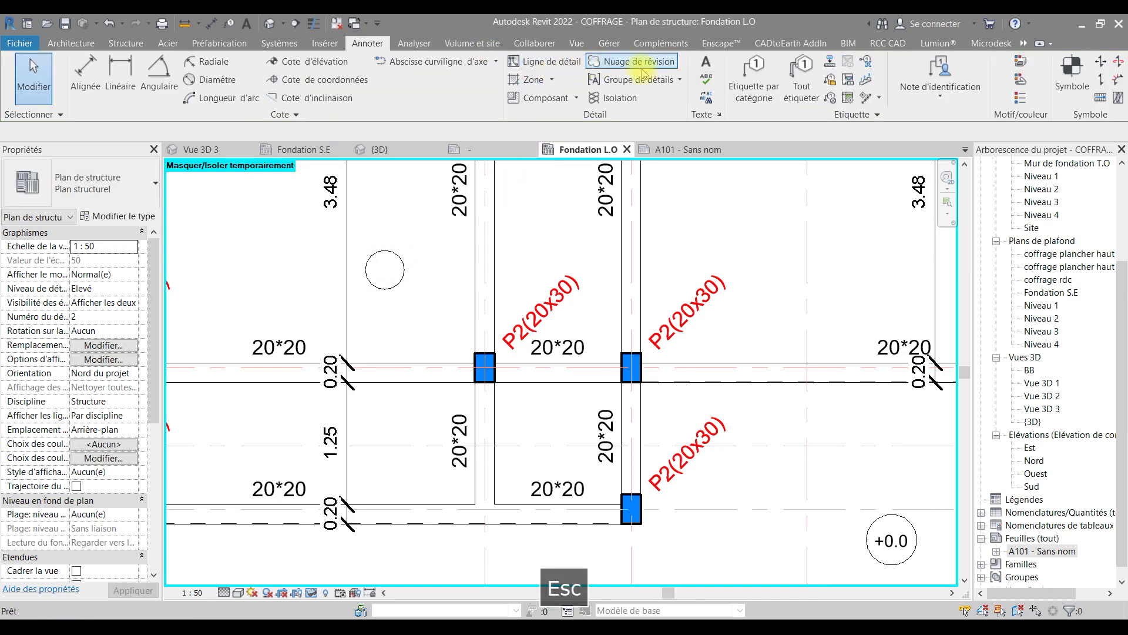
- Place the text note "+0.30" over the new circle in the bay between grids 1 and 2
click(706, 64)
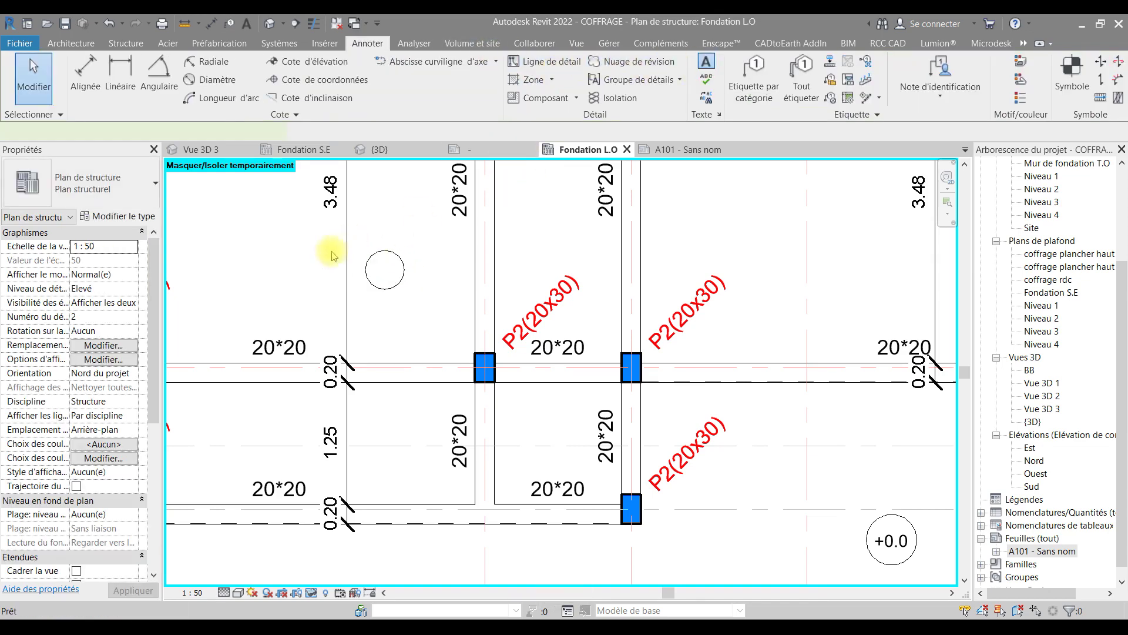
click(397, 280)
text(+0.)
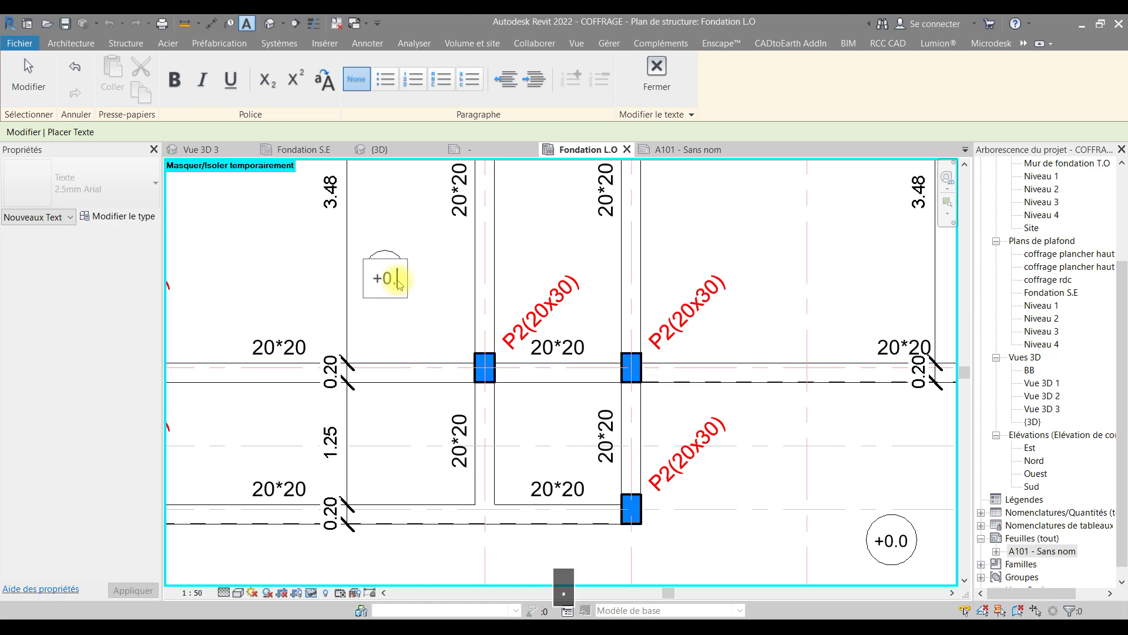
text(30)
key(Return)
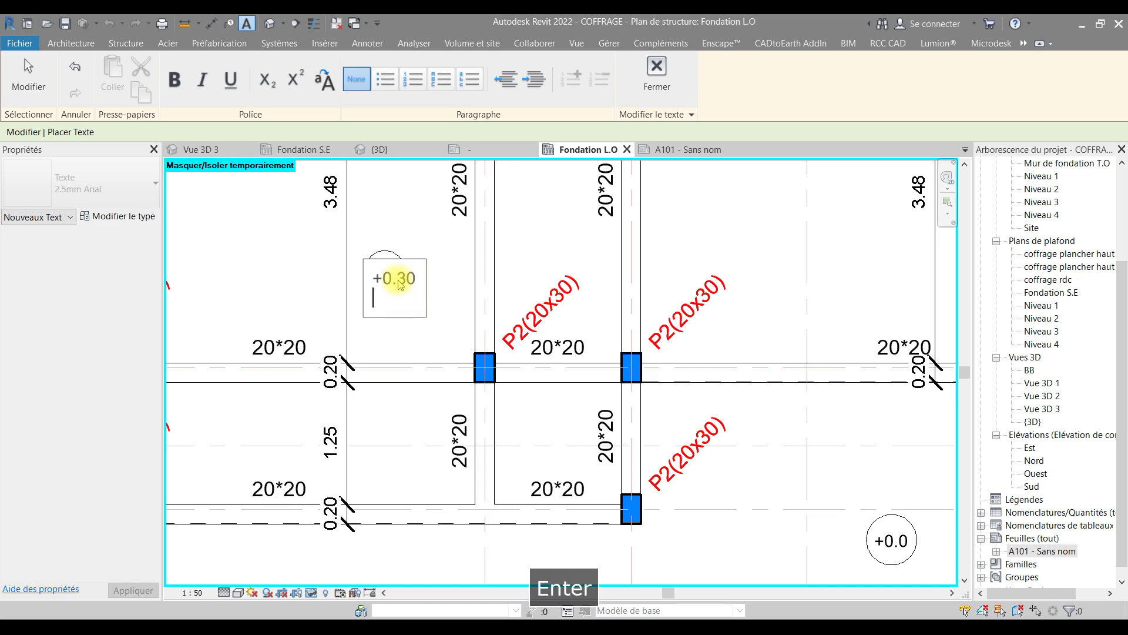
key(BackSpace)
click(398, 207)
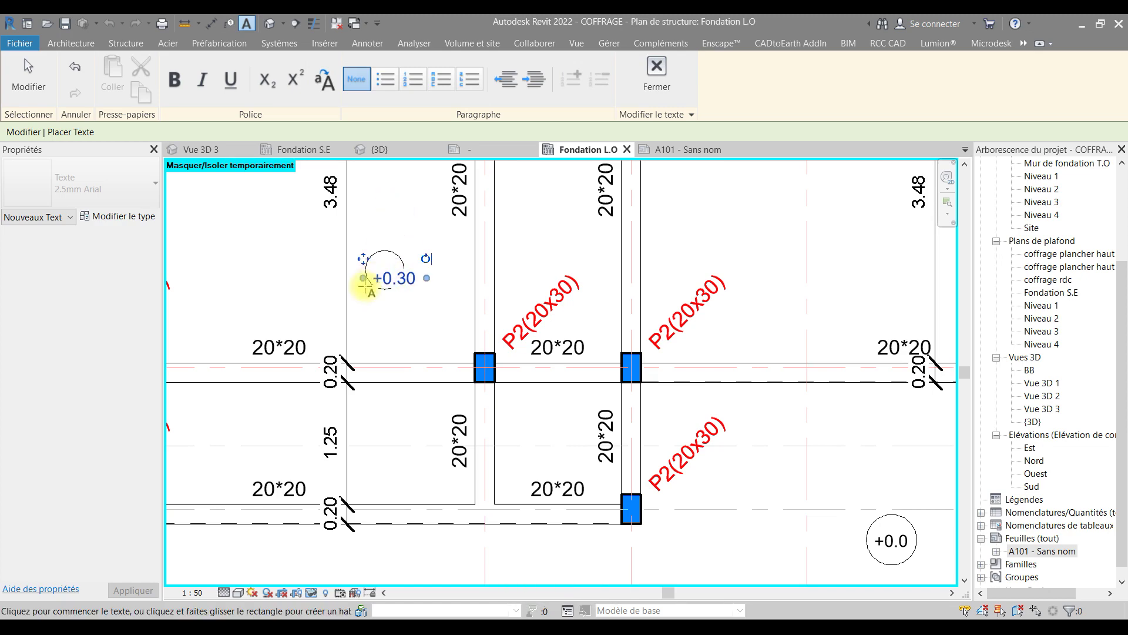
- Move the "+0.30" text note so it is centred in its circle
scroll(373, 259, up, 3)
drag(358, 233, 341, 219)
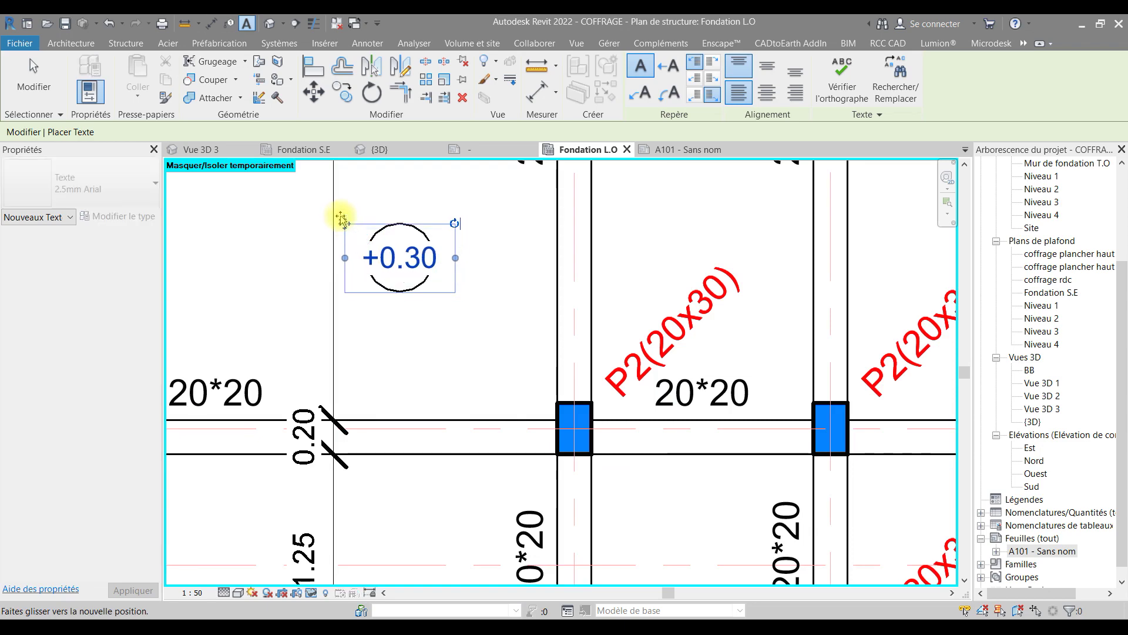
key(Escape)
key(Escape)
- Set the radius of the circle around the "+0.30" text to 0.3 m
click(407, 283)
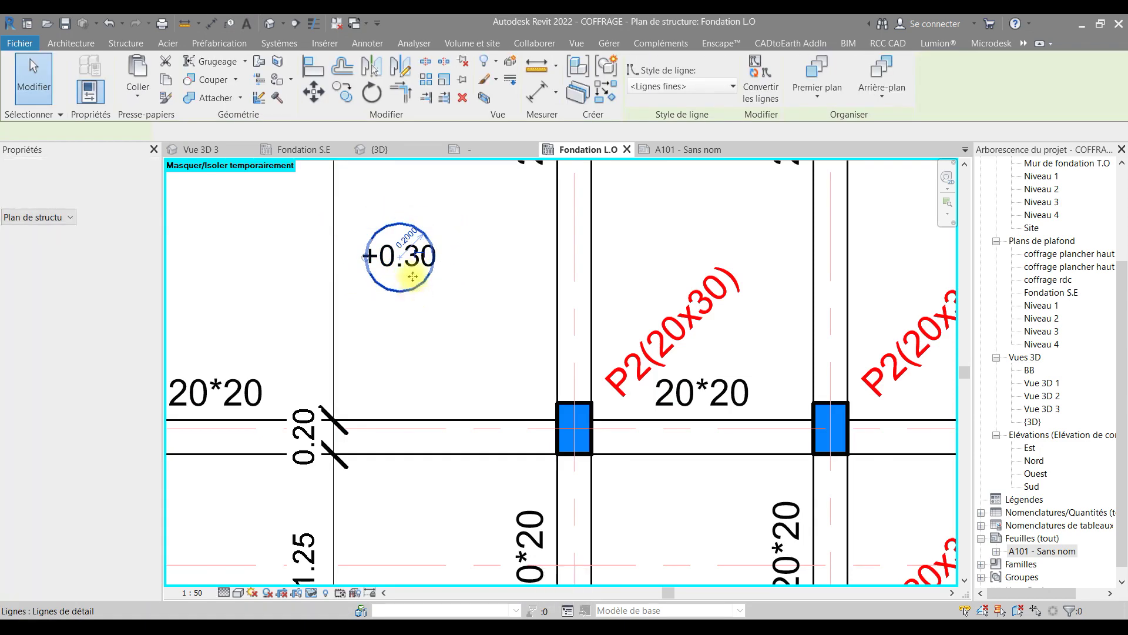
click(408, 235)
text(0)
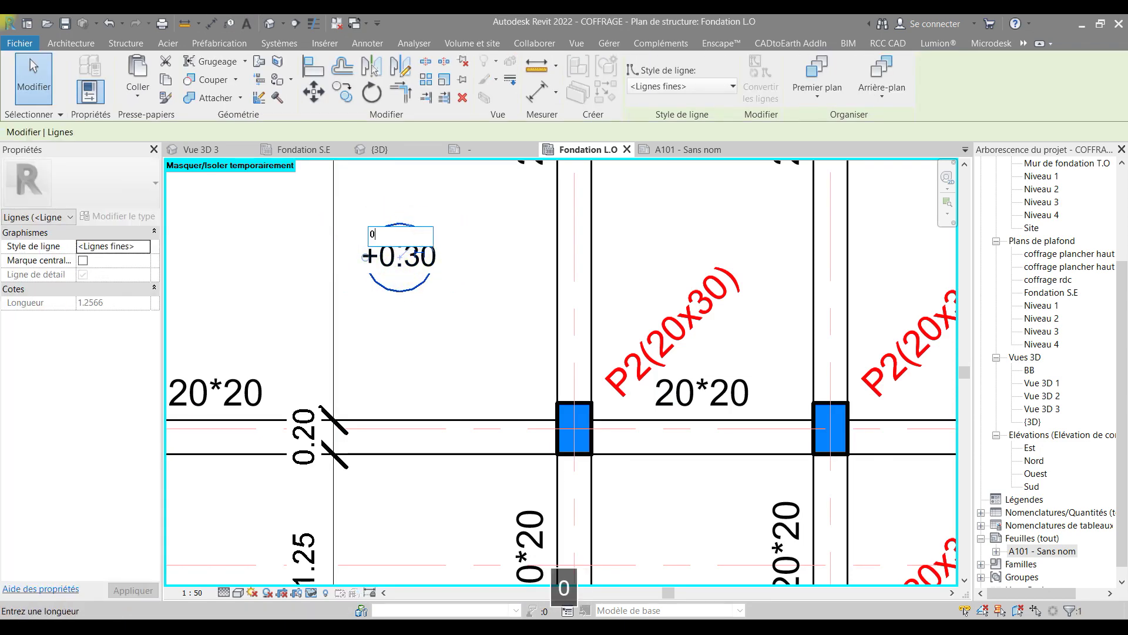
text(.3)
key(Return)
key(Escape)
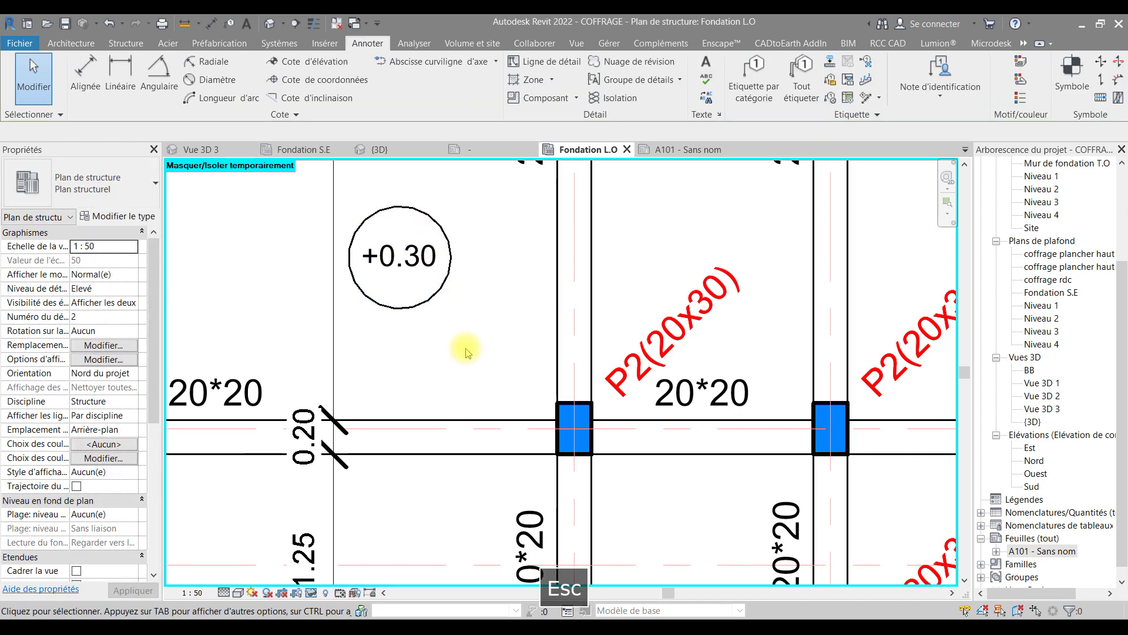
- Check the level markers on the plan, and open sheet A101 - Sans nom to examine both foundation plans, the column table and the legend
scroll(467, 350, down, 1)
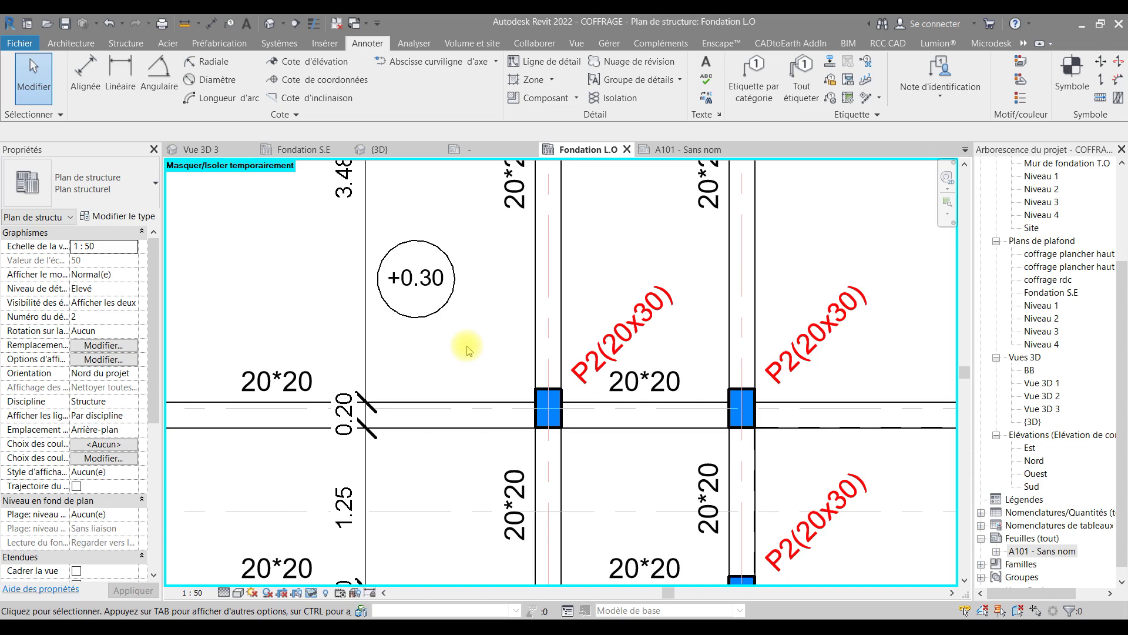
scroll(579, 358, down, 4)
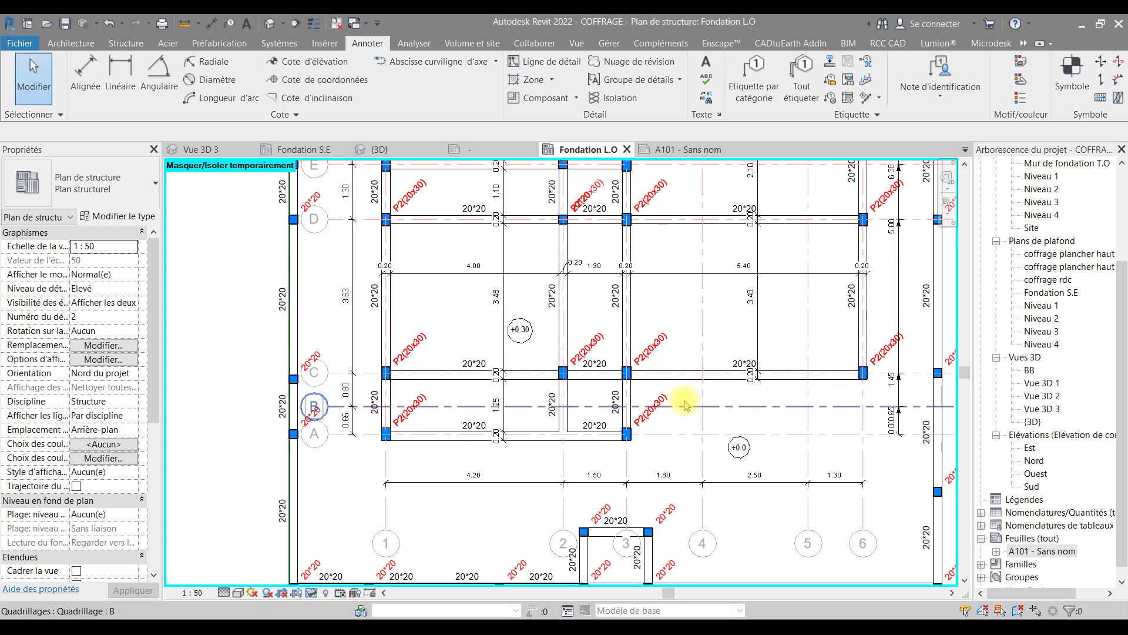
click(670, 151)
scroll(603, 368, down, 5)
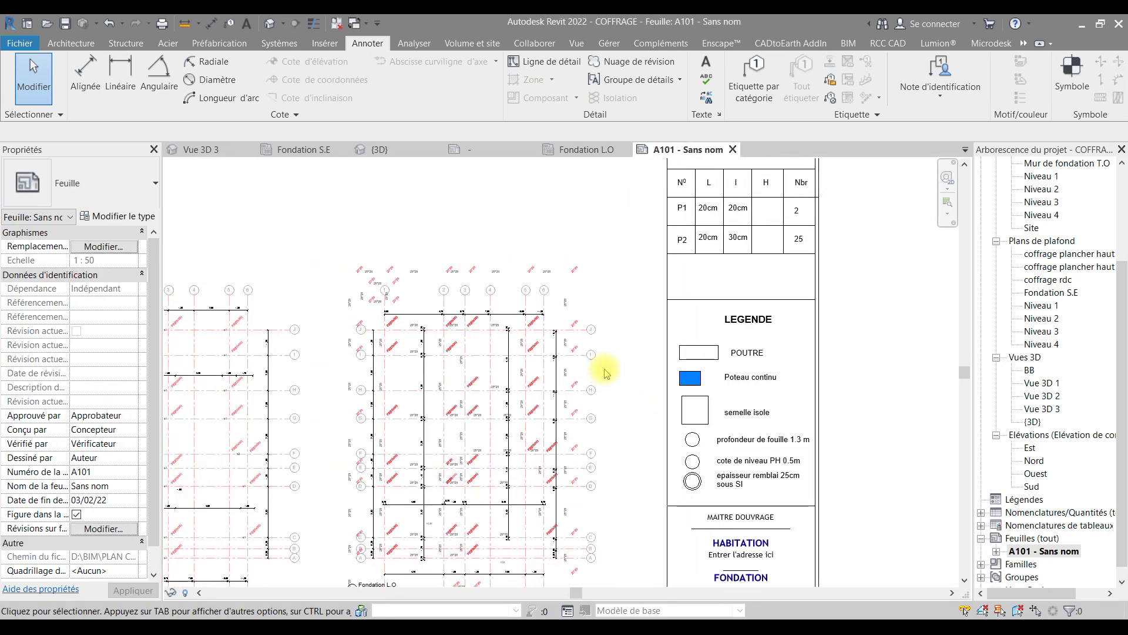
scroll(691, 243, up, 3)
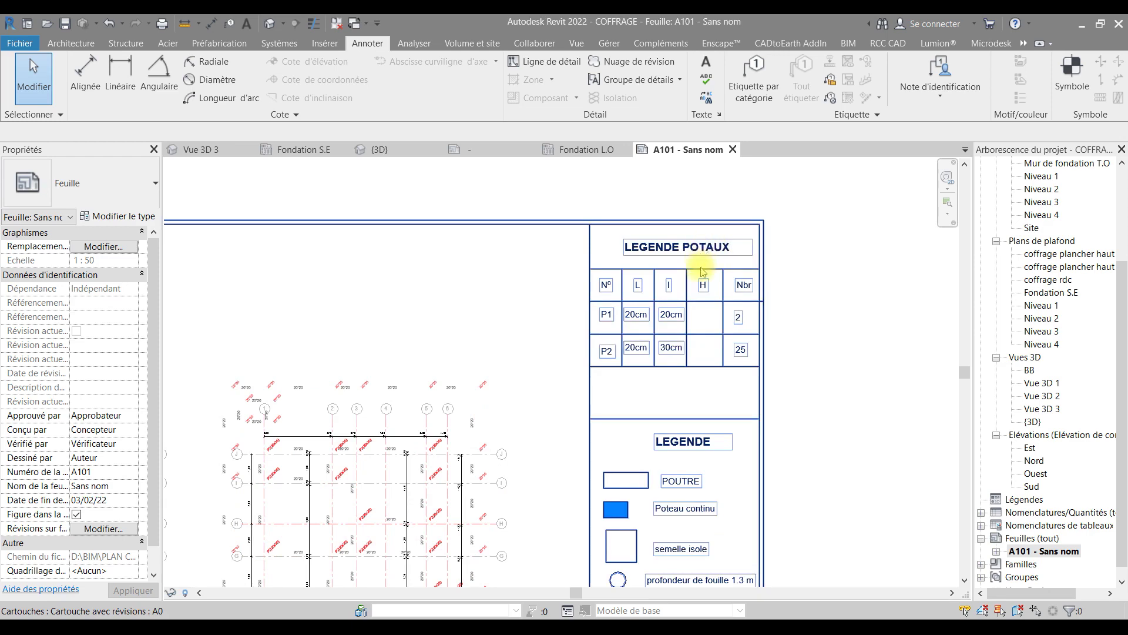
scroll(689, 315, down, 4)
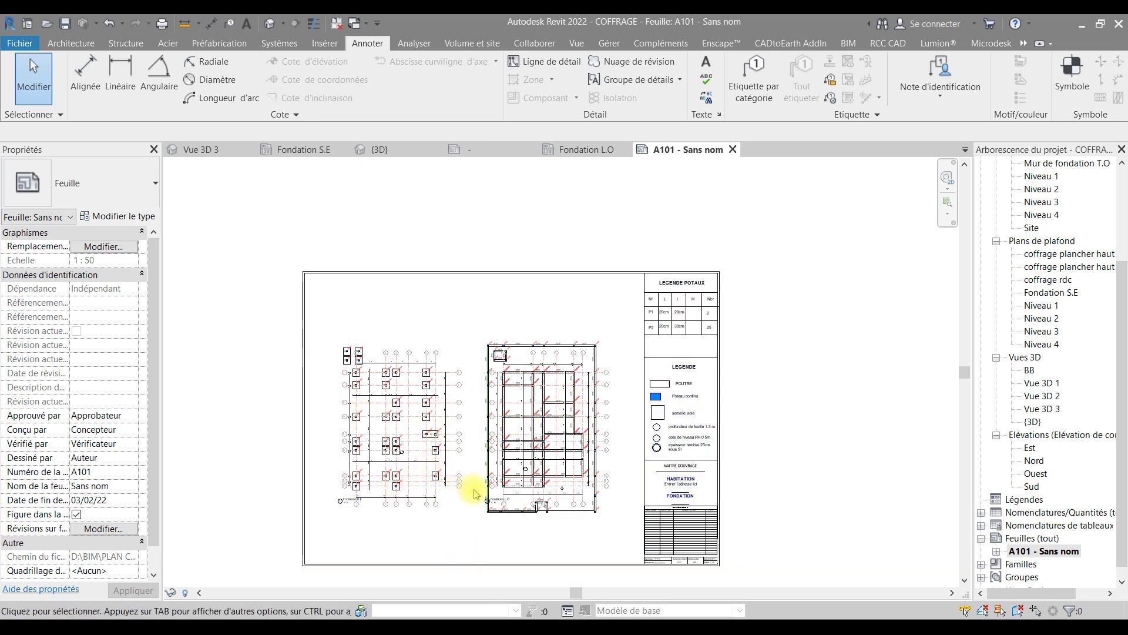
scroll(464, 524, up, 6)
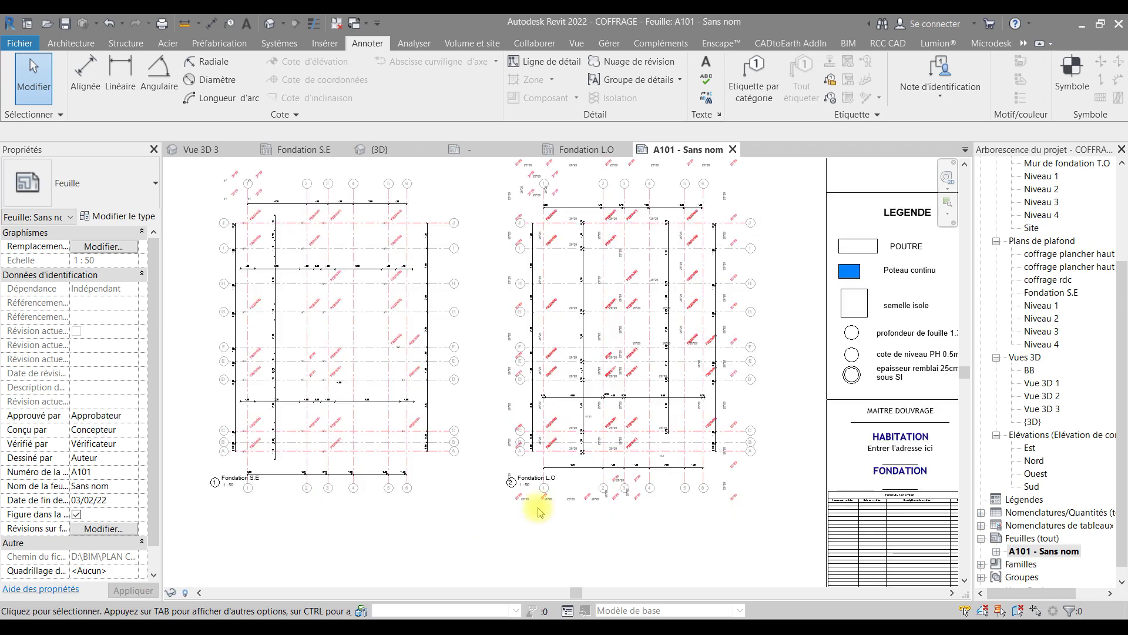
- Close the Fondation L.O view while keeping the full sheet A101 - Sans nom displayed
scroll(548, 353, down, 1)
scroll(553, 353, down, 4)
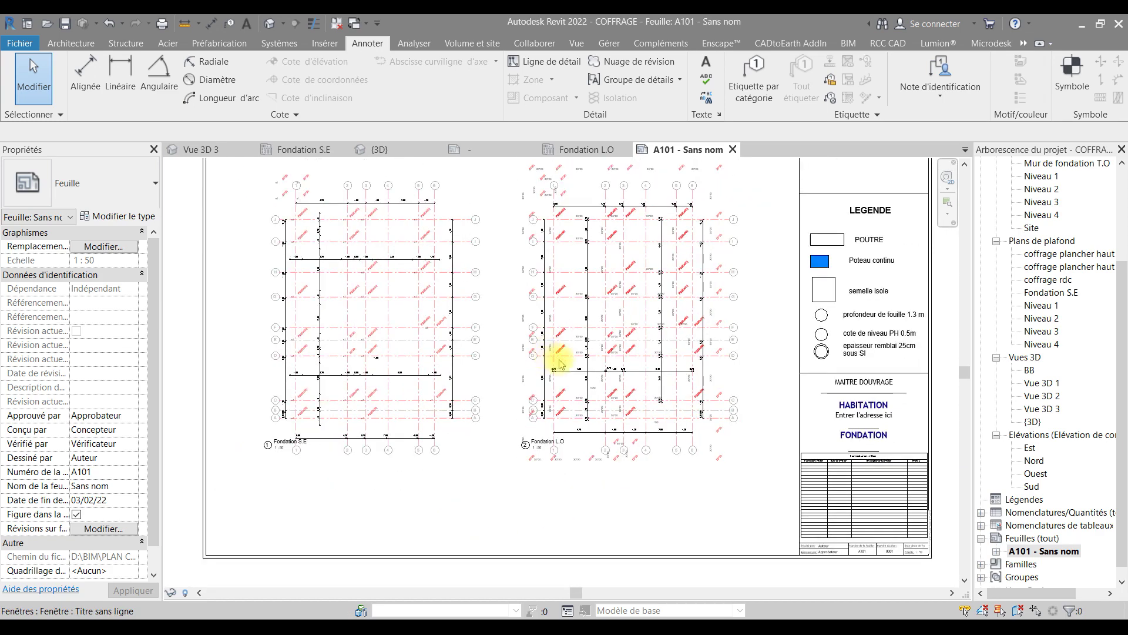
middle_drag(899, 412, 916, 481)
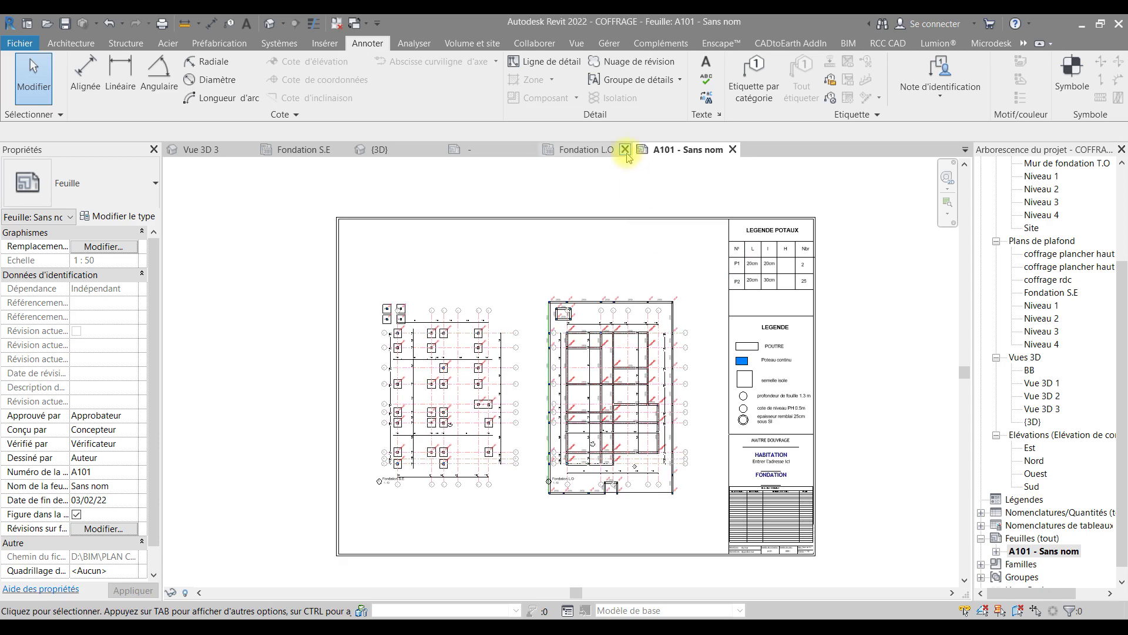
click(625, 150)
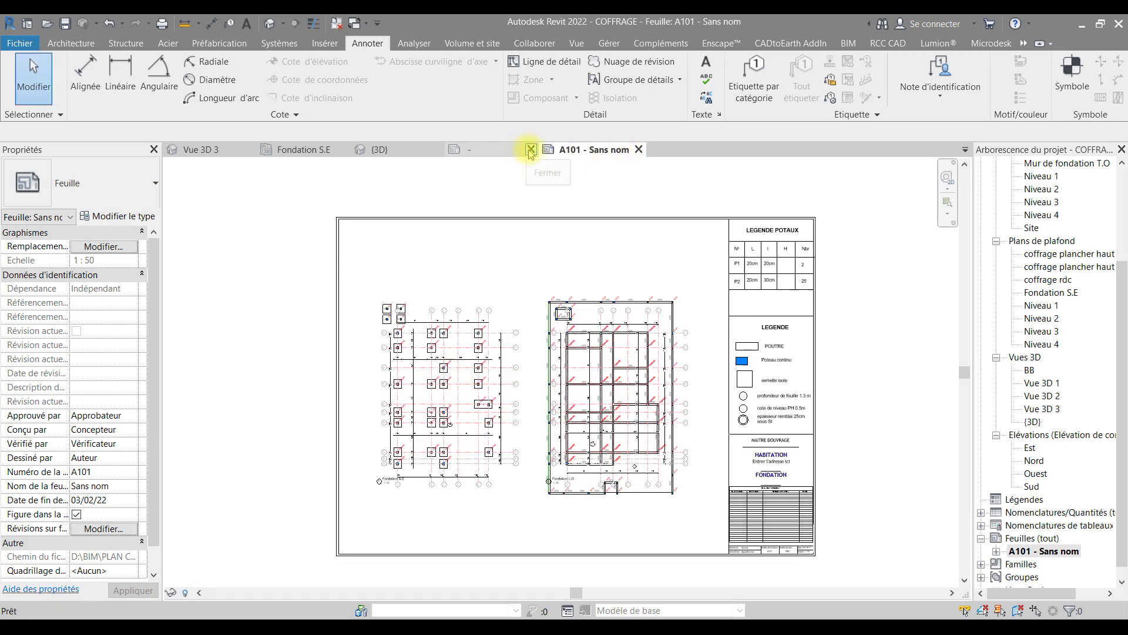
- Close the open Etiquette de poteau porteur -45 and Base rectangulaire families without saving their changes
click(531, 150)
click(592, 334)
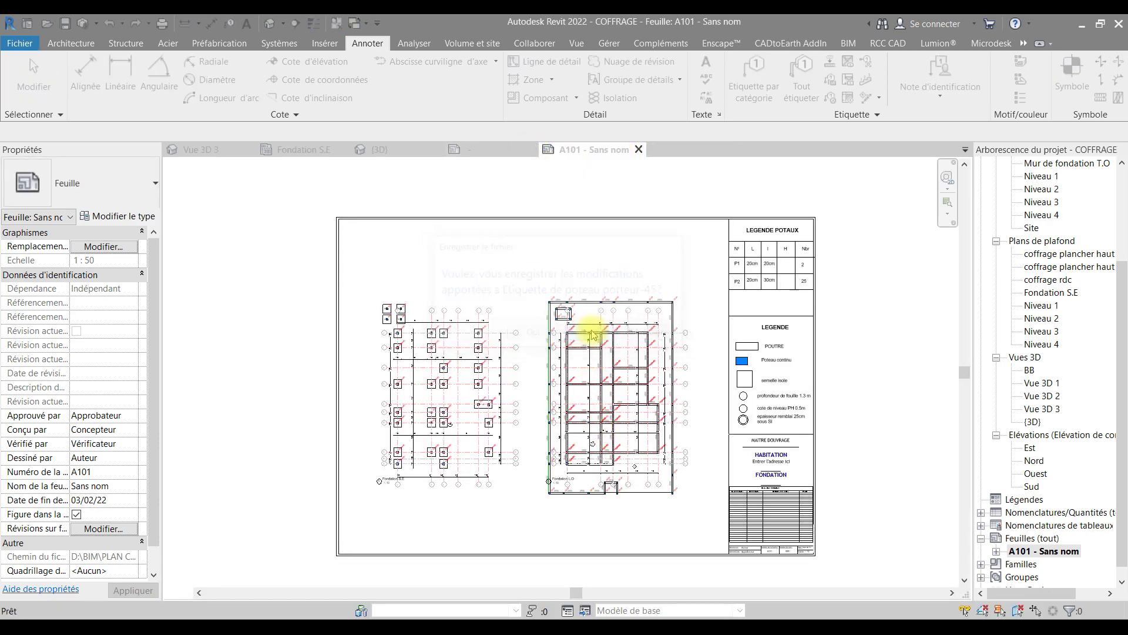
click(438, 150)
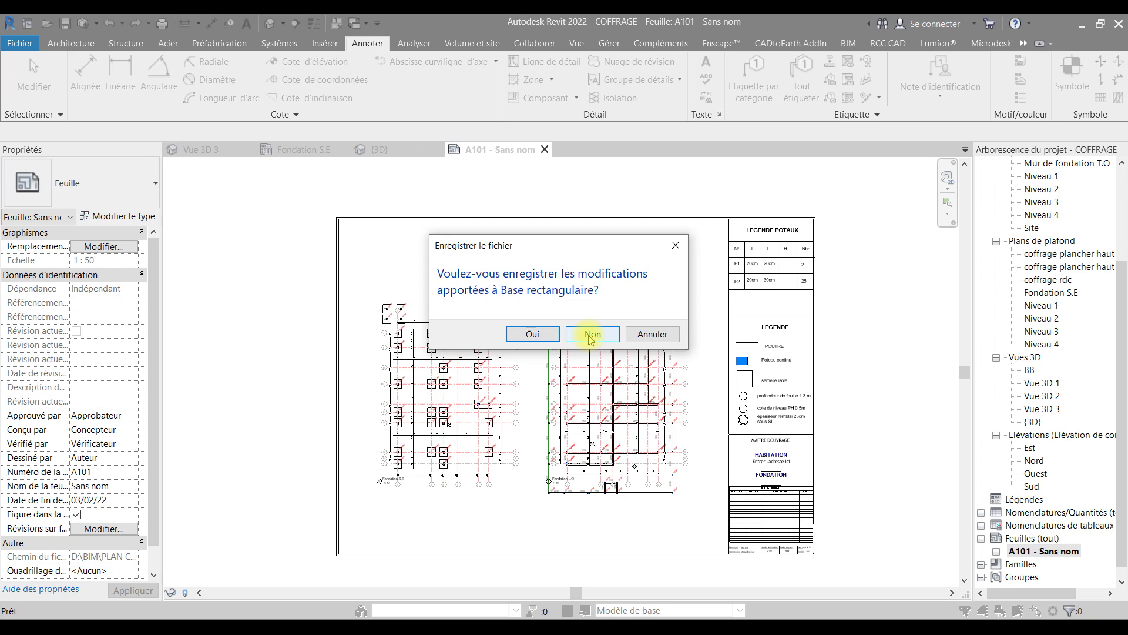
click(591, 334)
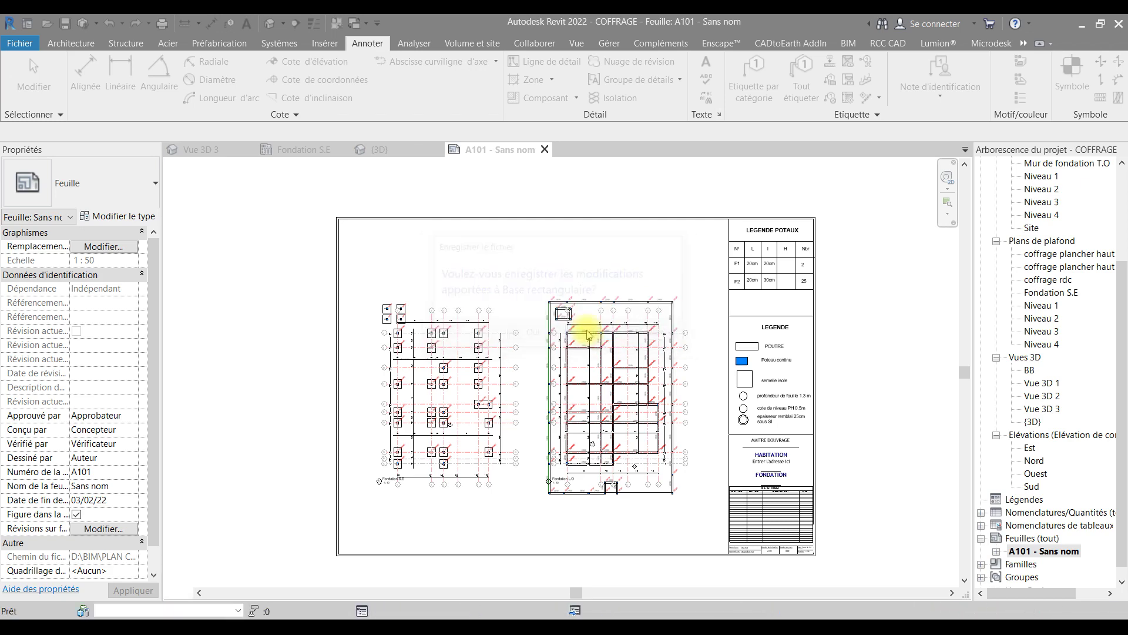